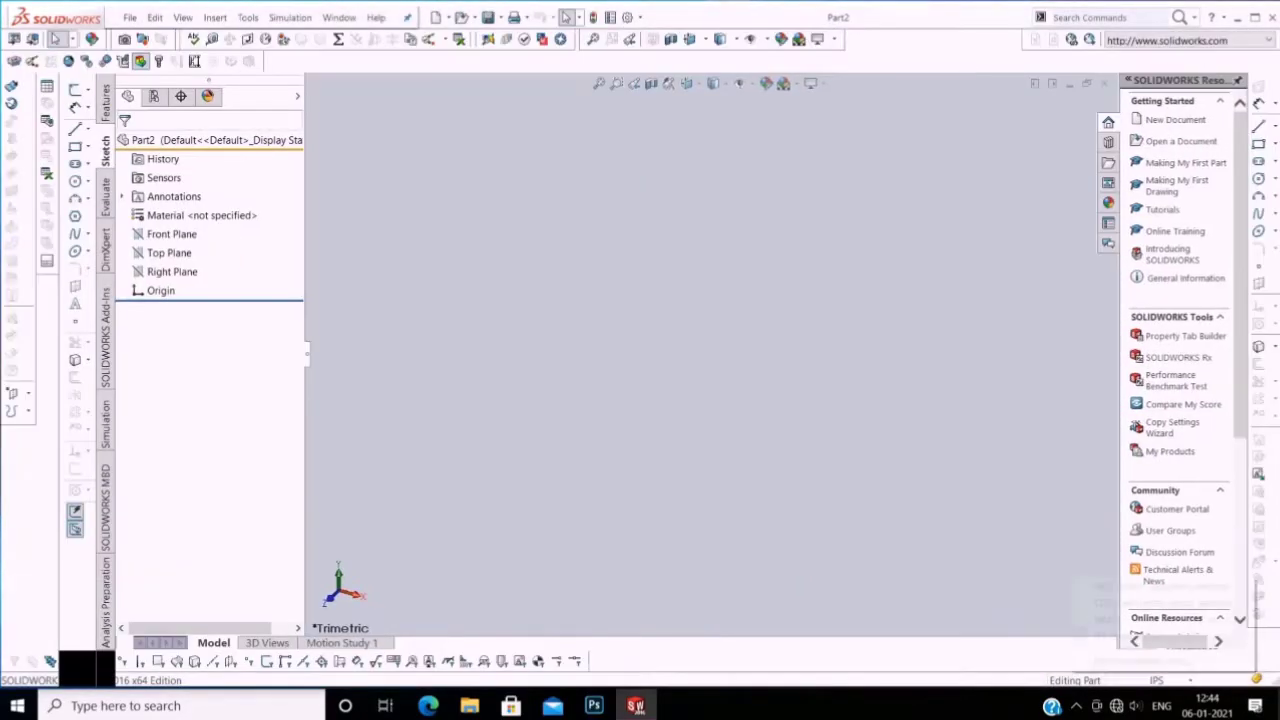
Step: Start a new sketch on the Front Plane
left_click(75, 89)
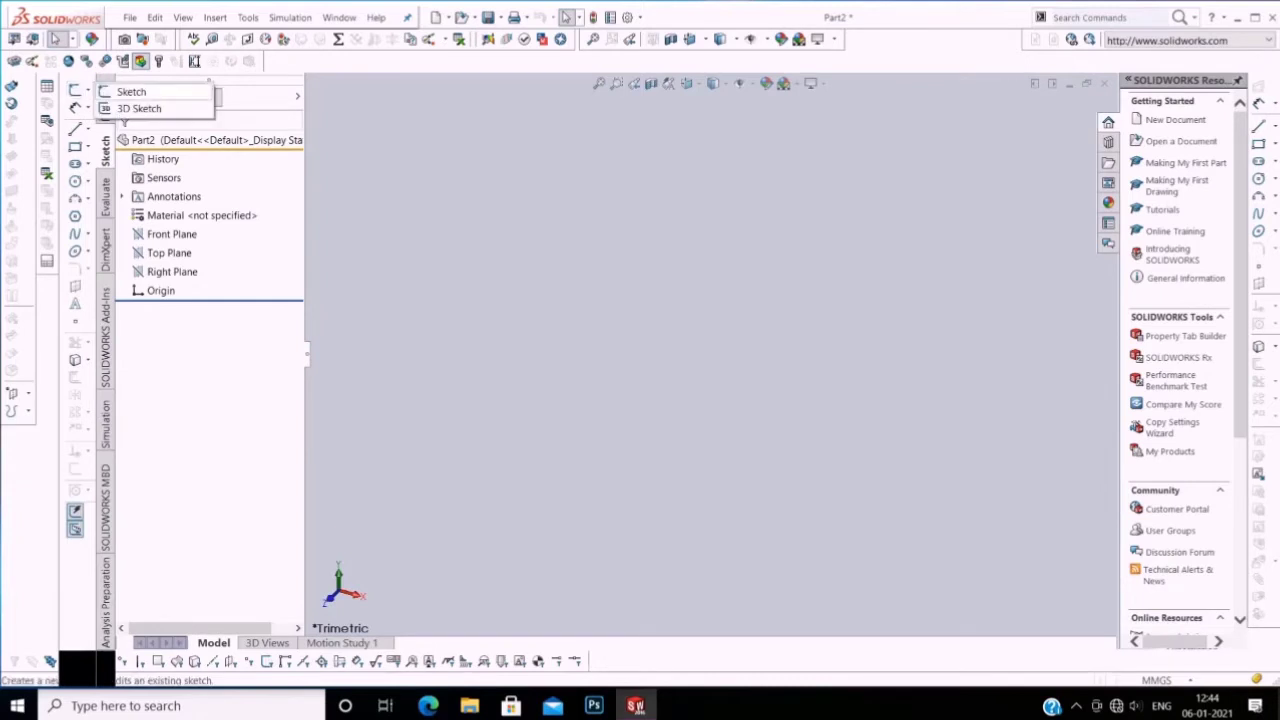
left_click(130, 97)
left_click(520, 195)
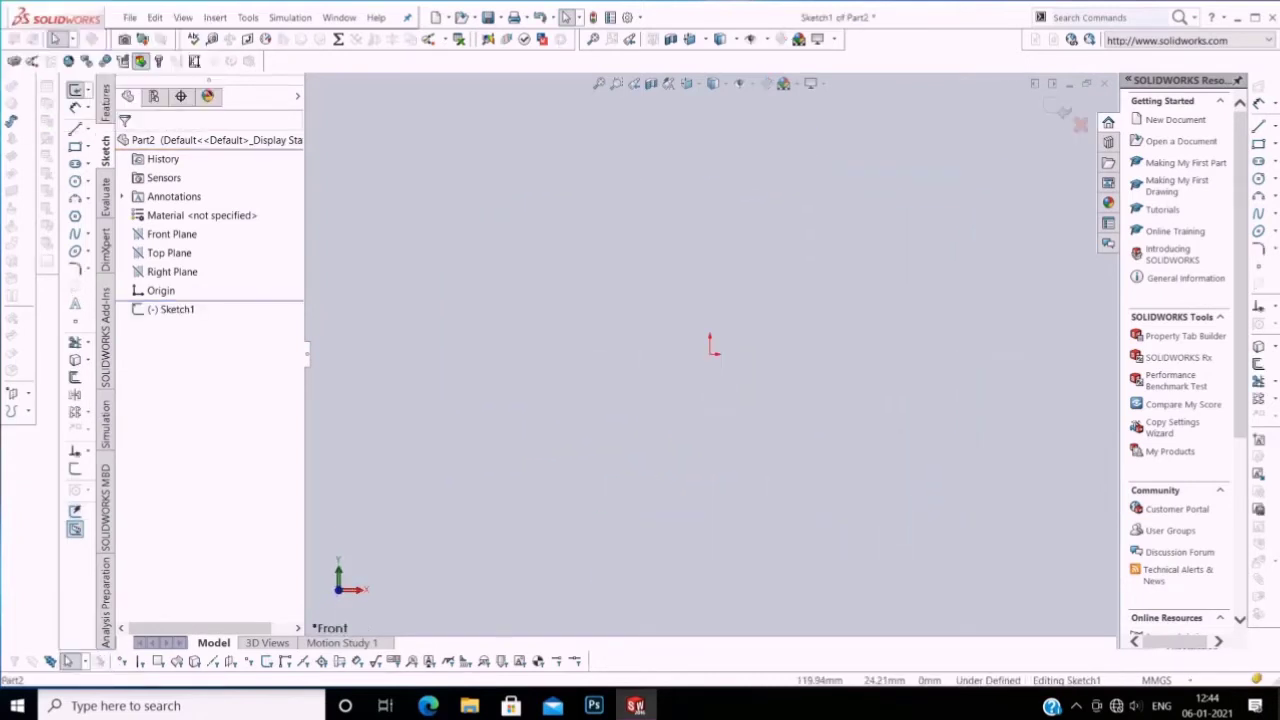
Step: Draw a vertical line to the right of the origin
left_click(1262, 125)
left_click(1160, 126)
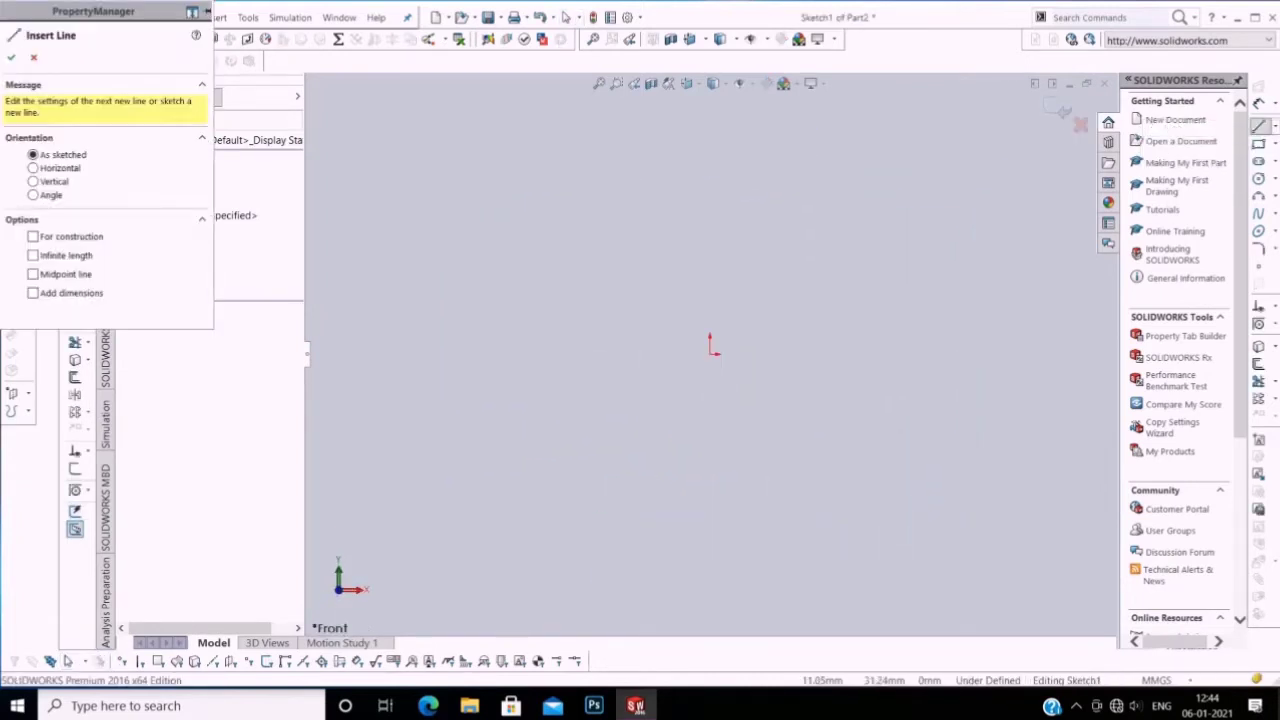
left_click(695, 360)
left_click(695, 250)
left_click(748, 250)
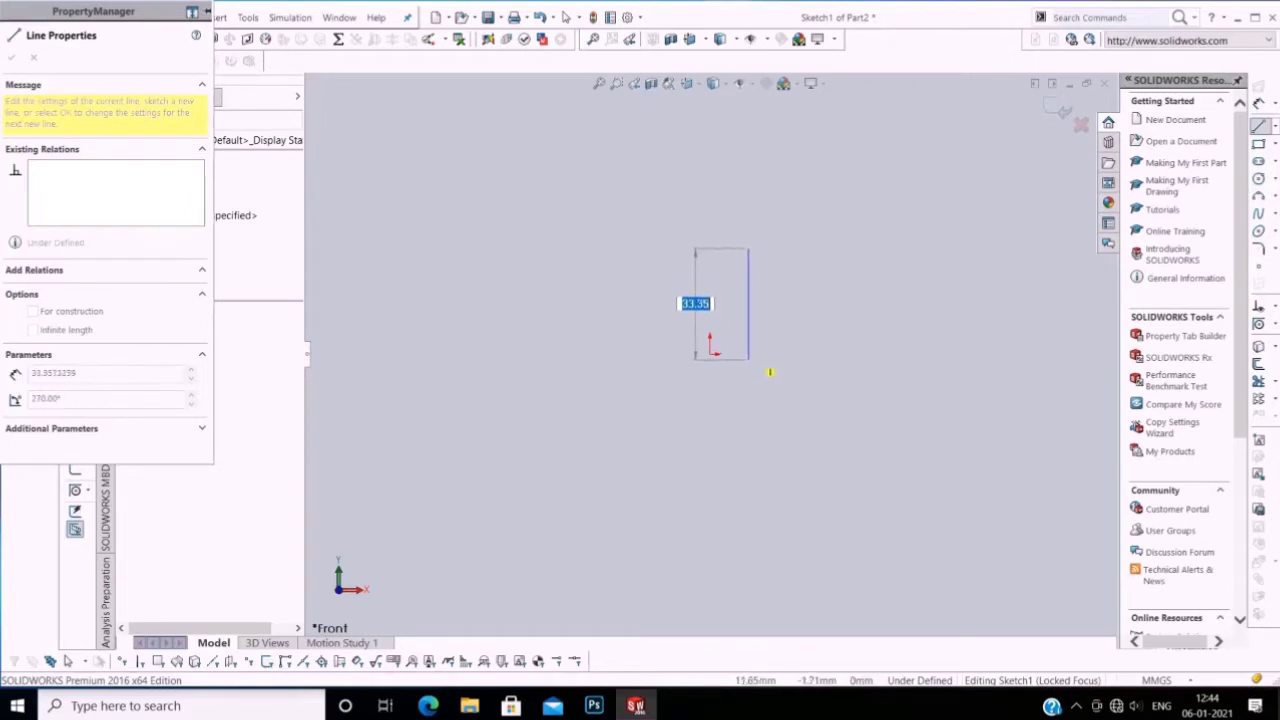
left_click(749, 358)
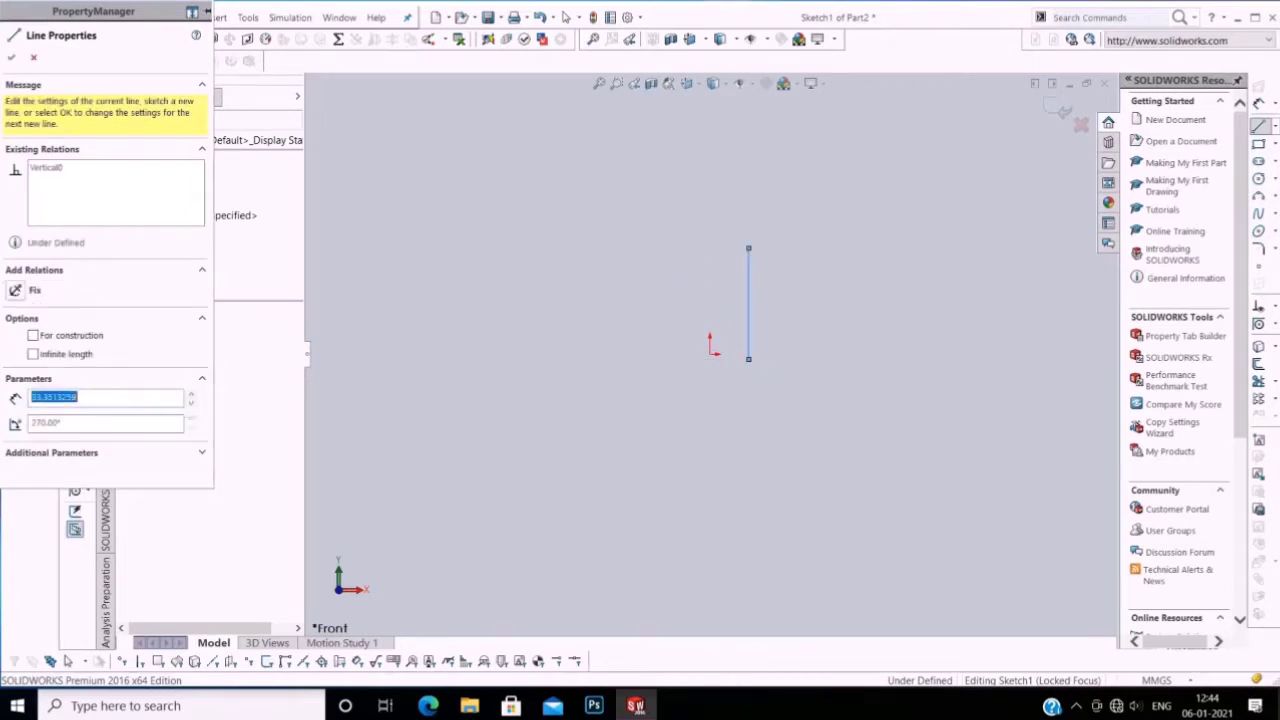
key("Escape")
Step: Dimension the vertical line to 30 mm
right_click(595, 285)
left_click(686, 297)
left_click(746, 300)
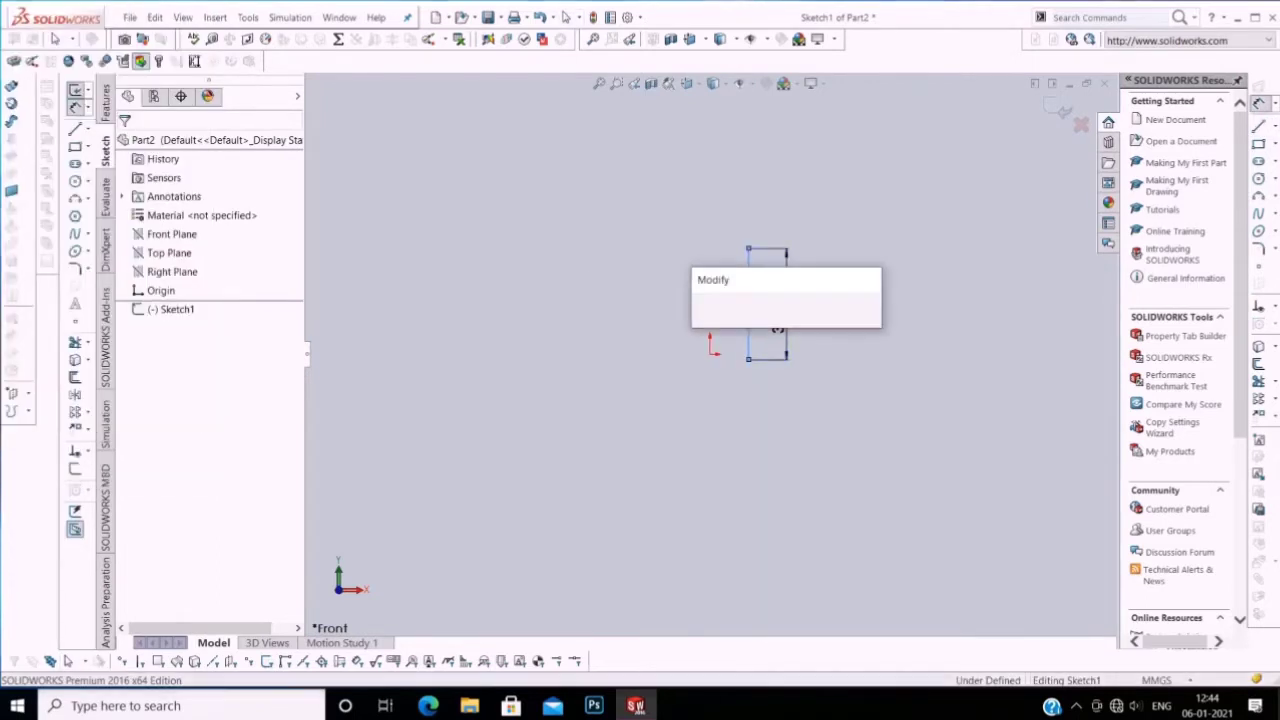
key("BackSpace")
type("30")
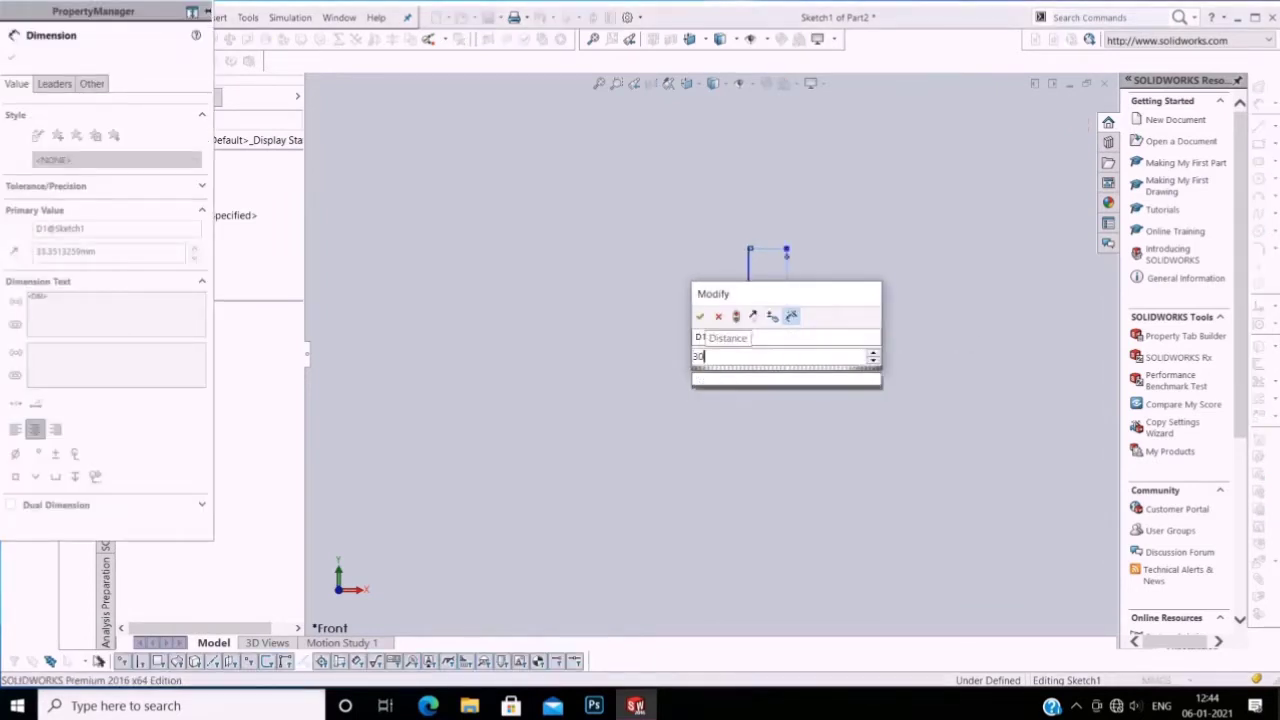
key("Return")
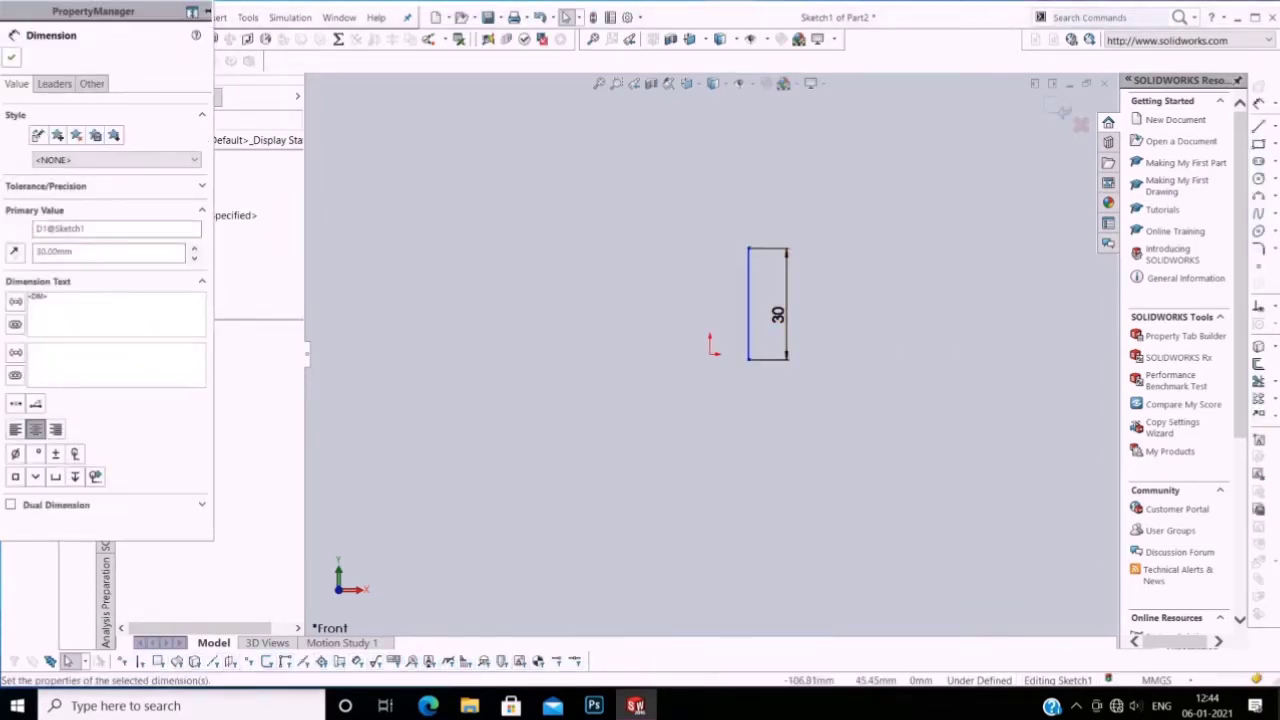
key("Escape")
left_click(749, 305)
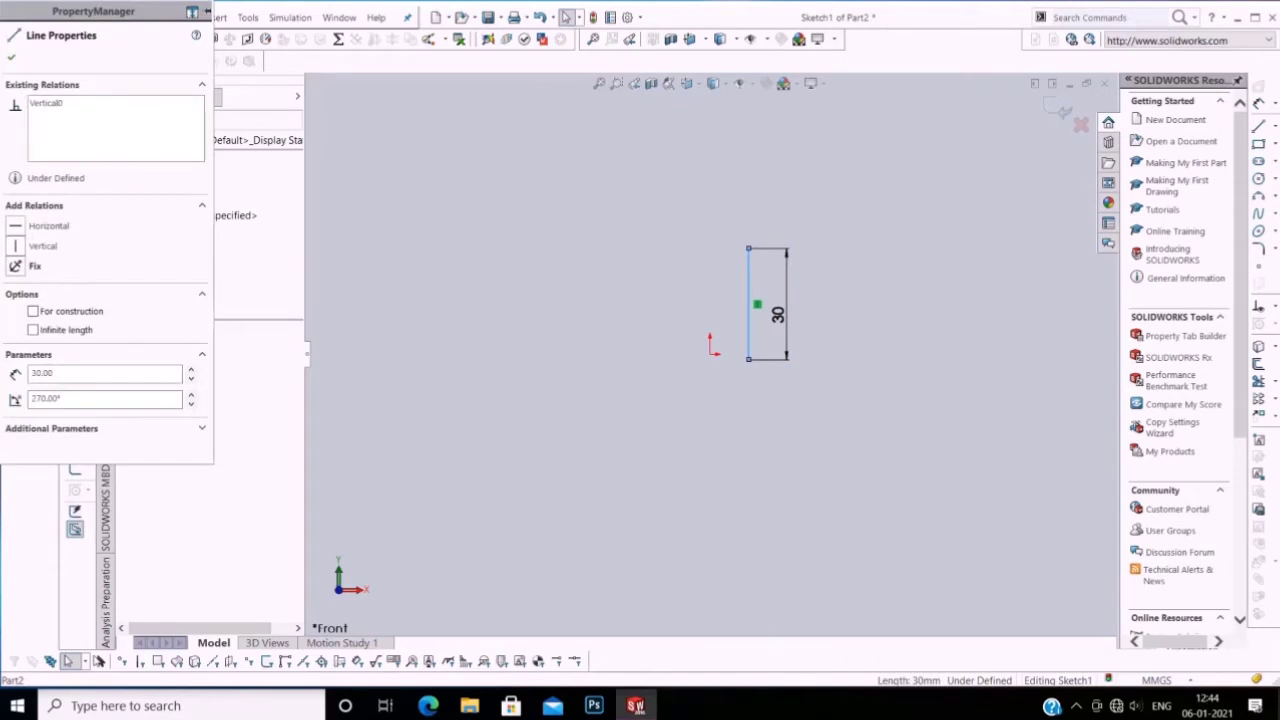
left_click(11, 57)
key("l")
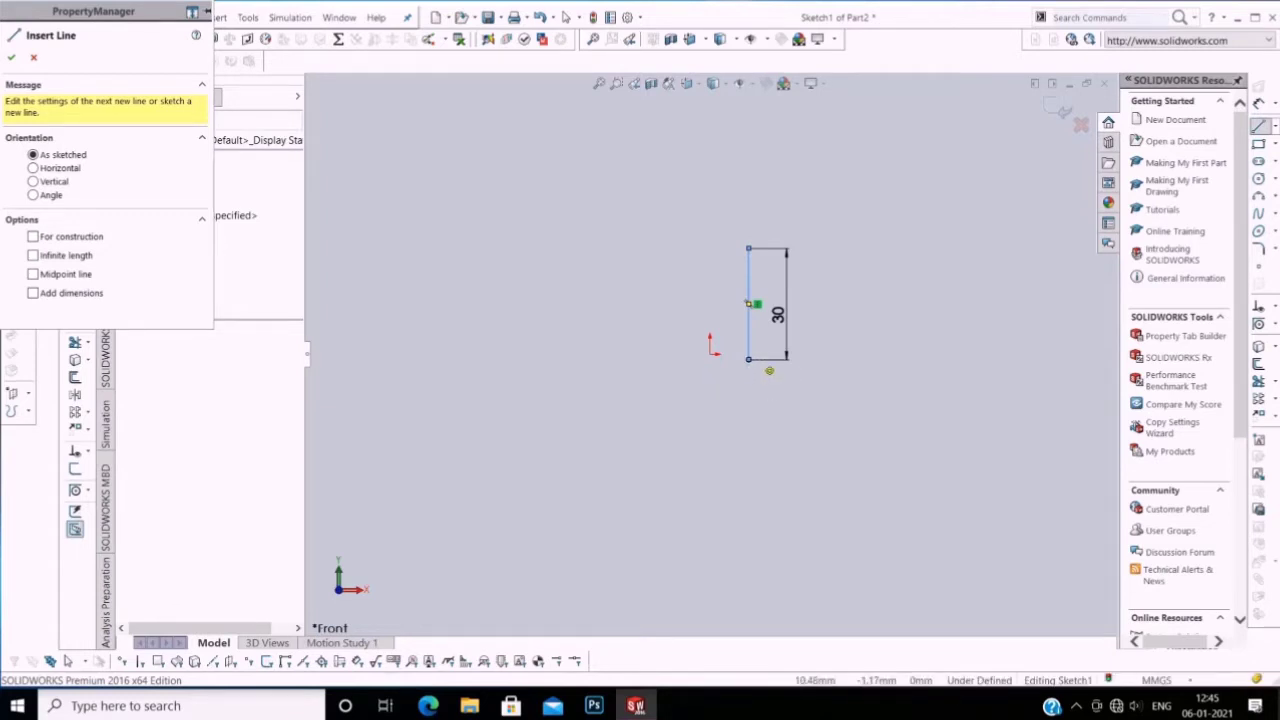
Step: Draw the horizontal base line leftward from the vertical line's bottom and dimension it 40 mm
left_click(748, 358)
left_click(610, 360)
right_click(612, 362)
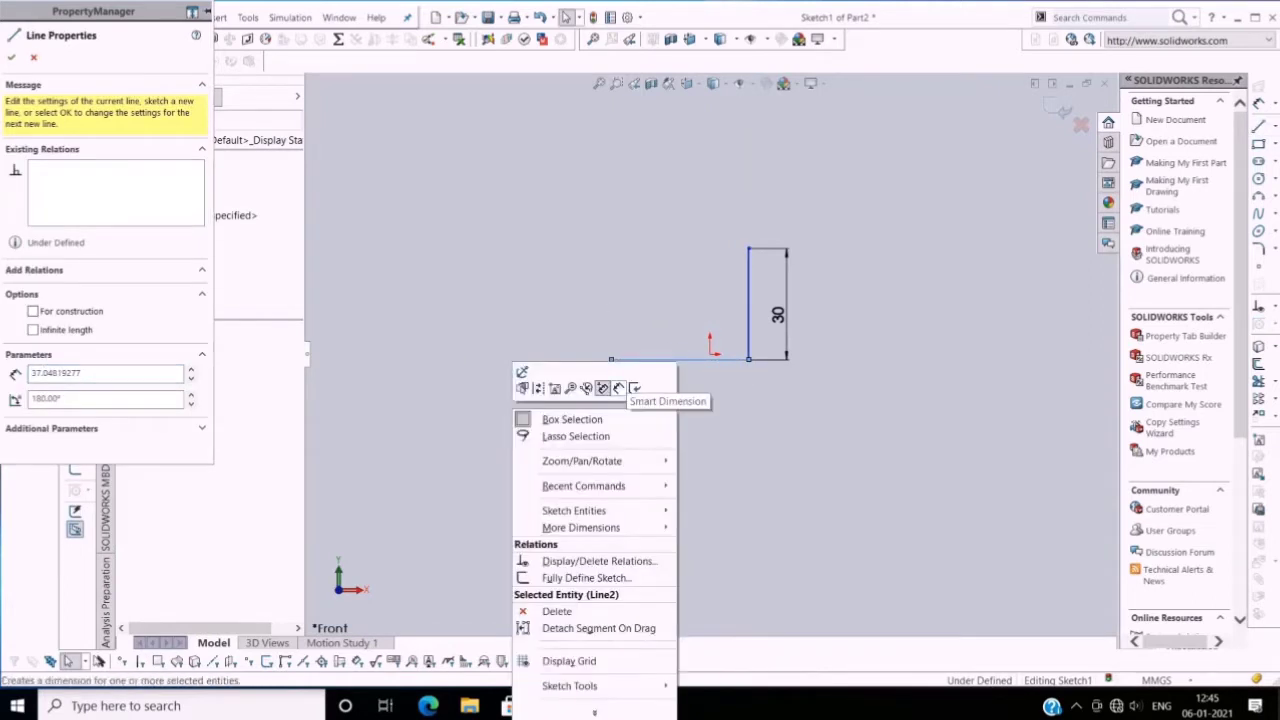
left_click(602, 388)
left_click(645, 366)
type("4")
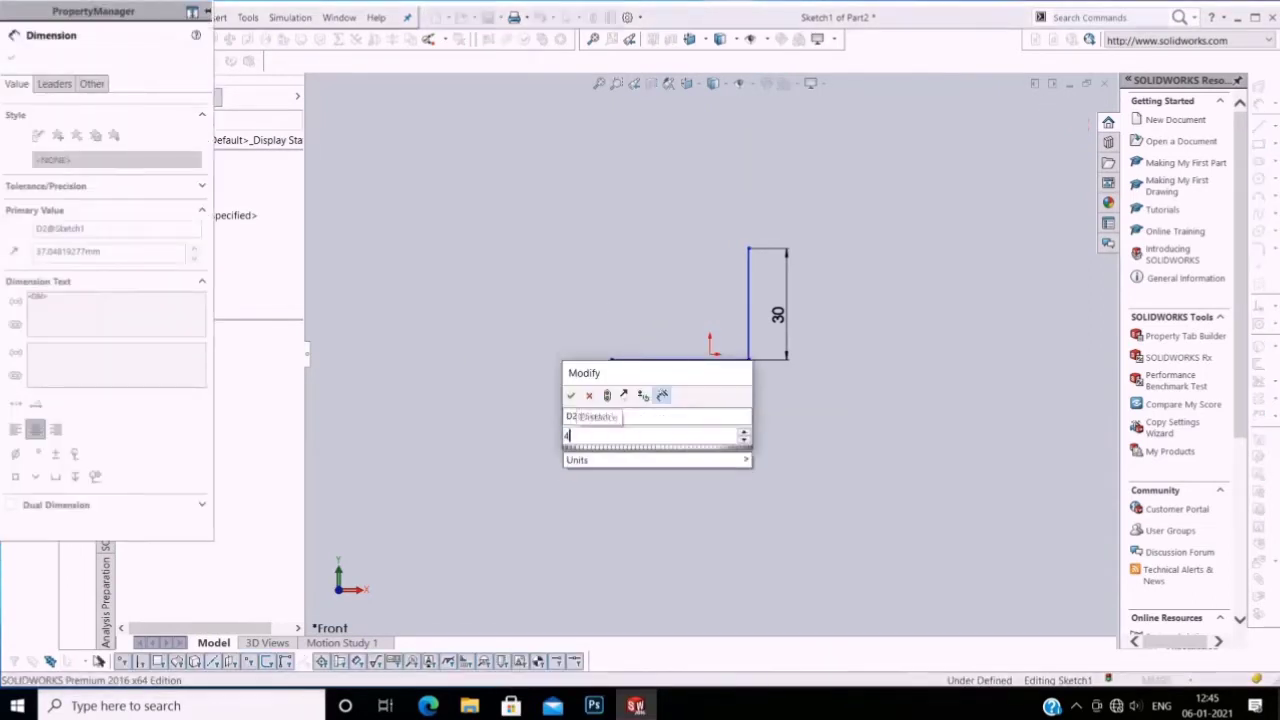
type("0")
key("Return")
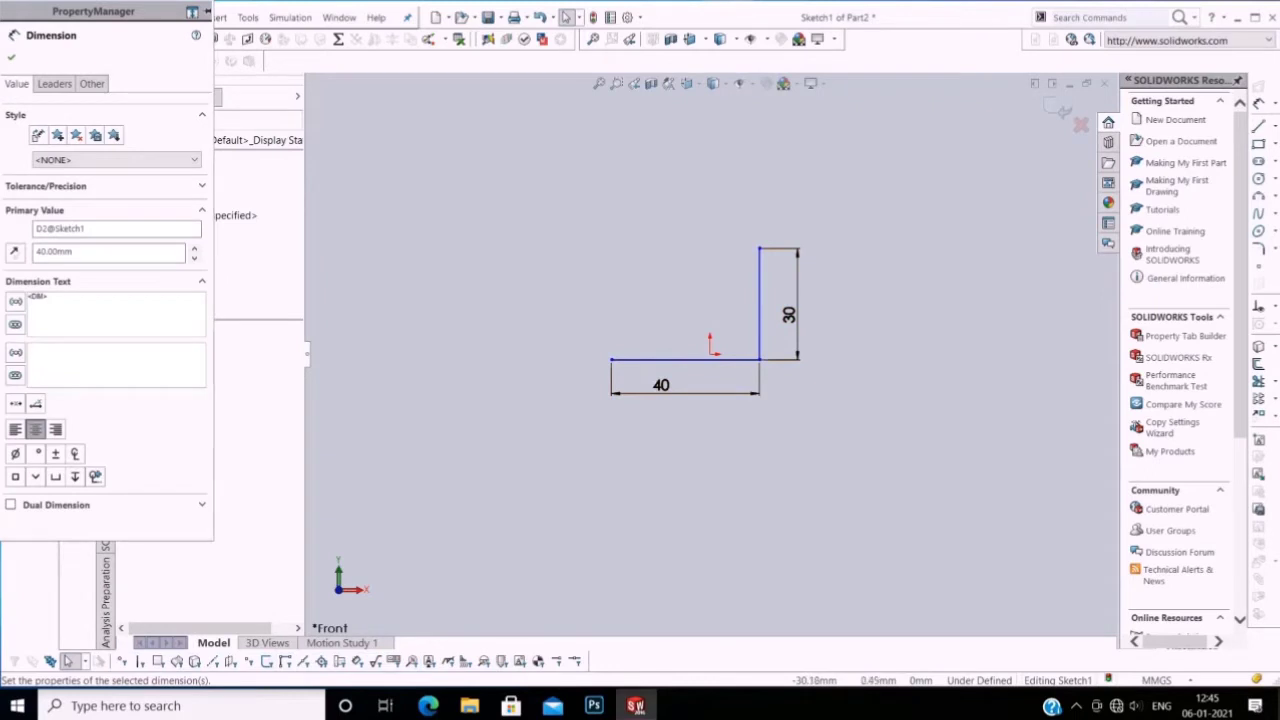
Step: Draw the short left edge up from the base and the inner horizontal line
left_click(1266, 125)
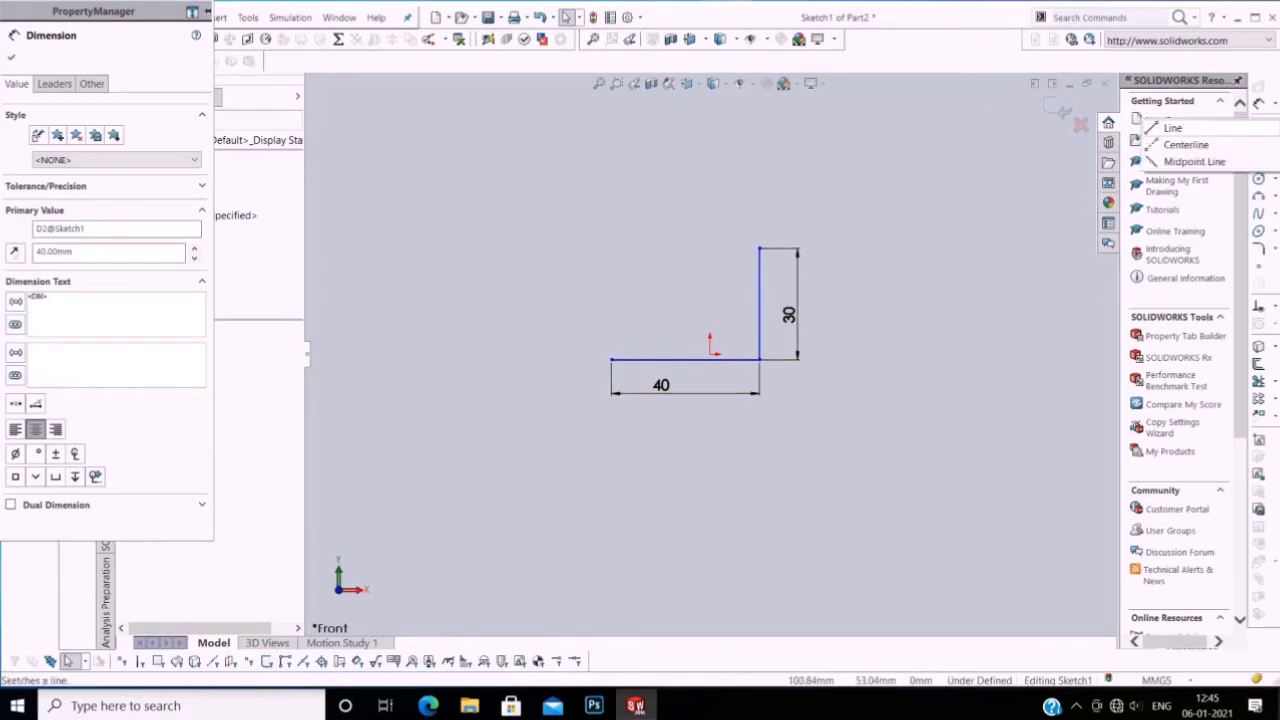
left_click(1155, 126)
left_click(612, 359)
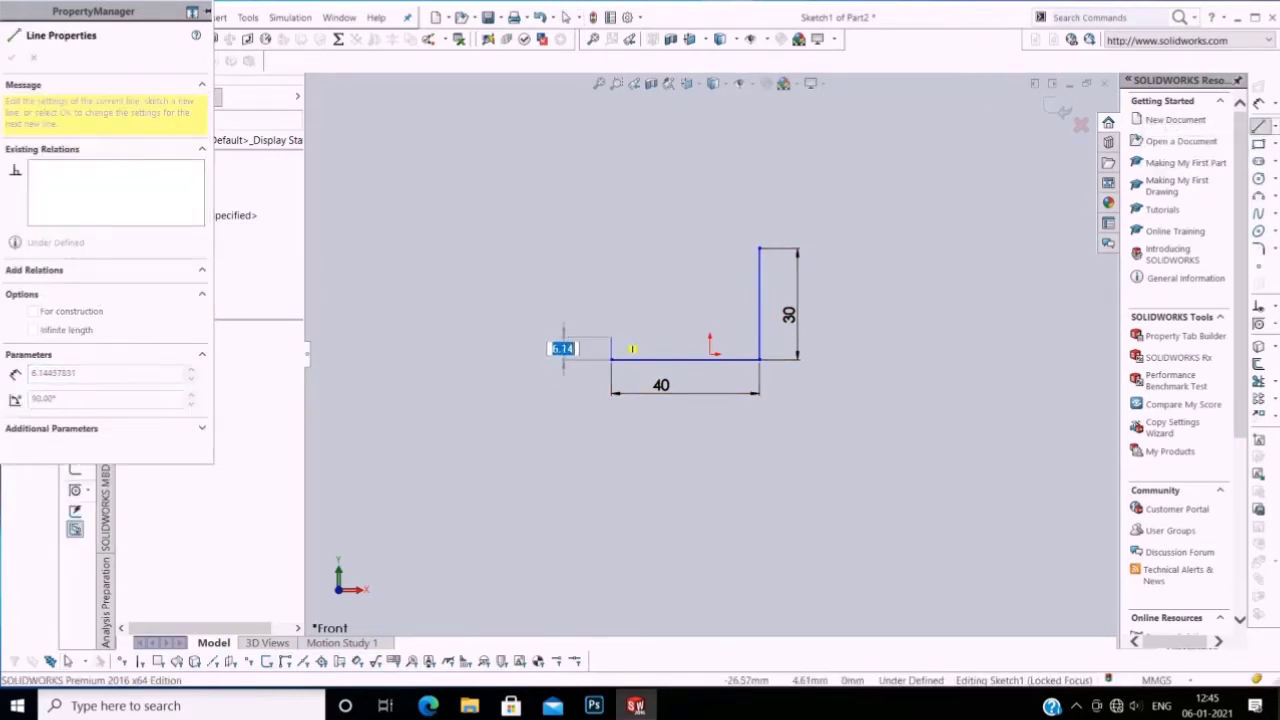
left_click(612, 329)
left_click(1266, 125)
left_click(1160, 126)
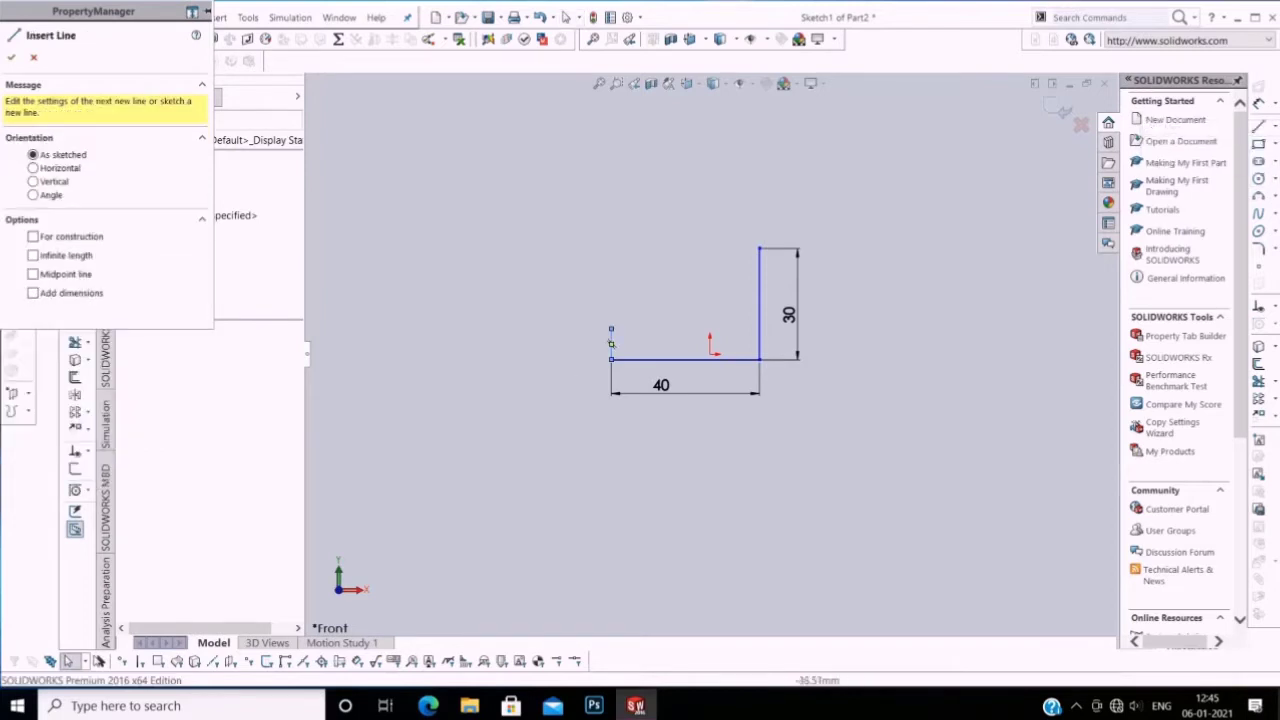
left_click(612, 329)
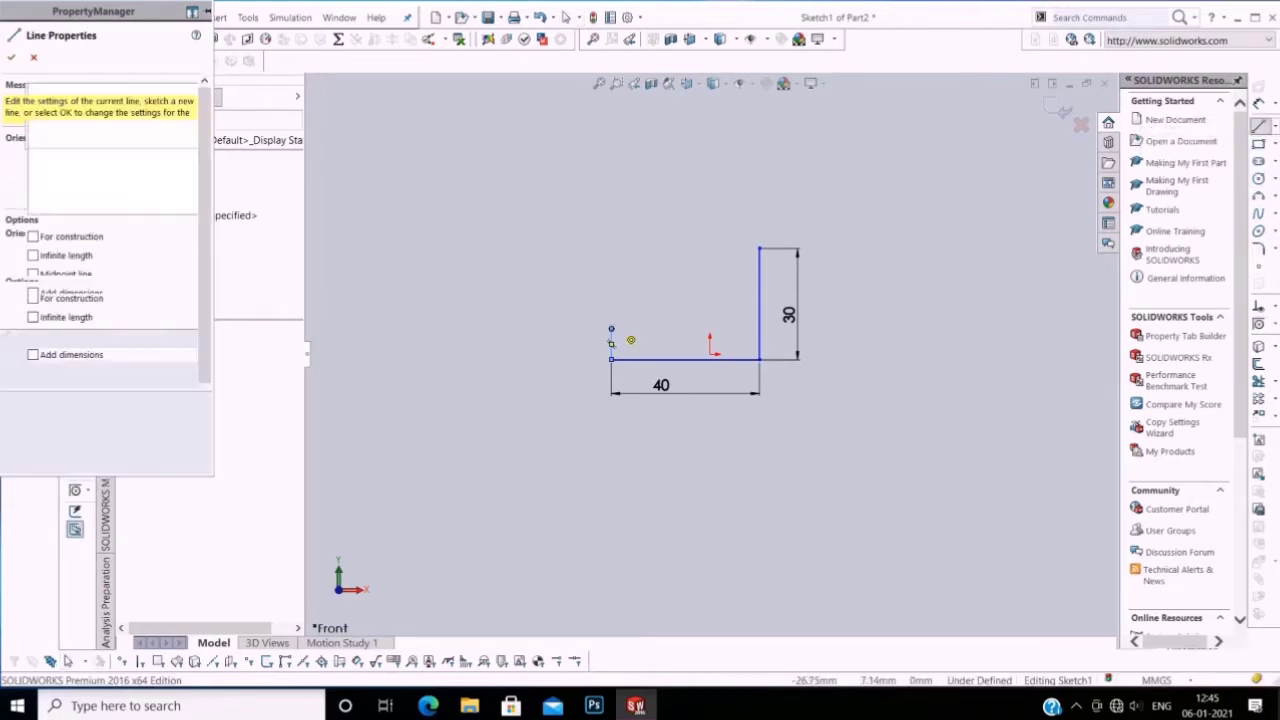
left_click(734, 329)
key("Escape")
Step: Draw the inner vertical line and the short top line that closes the L outline
left_click(1266, 125)
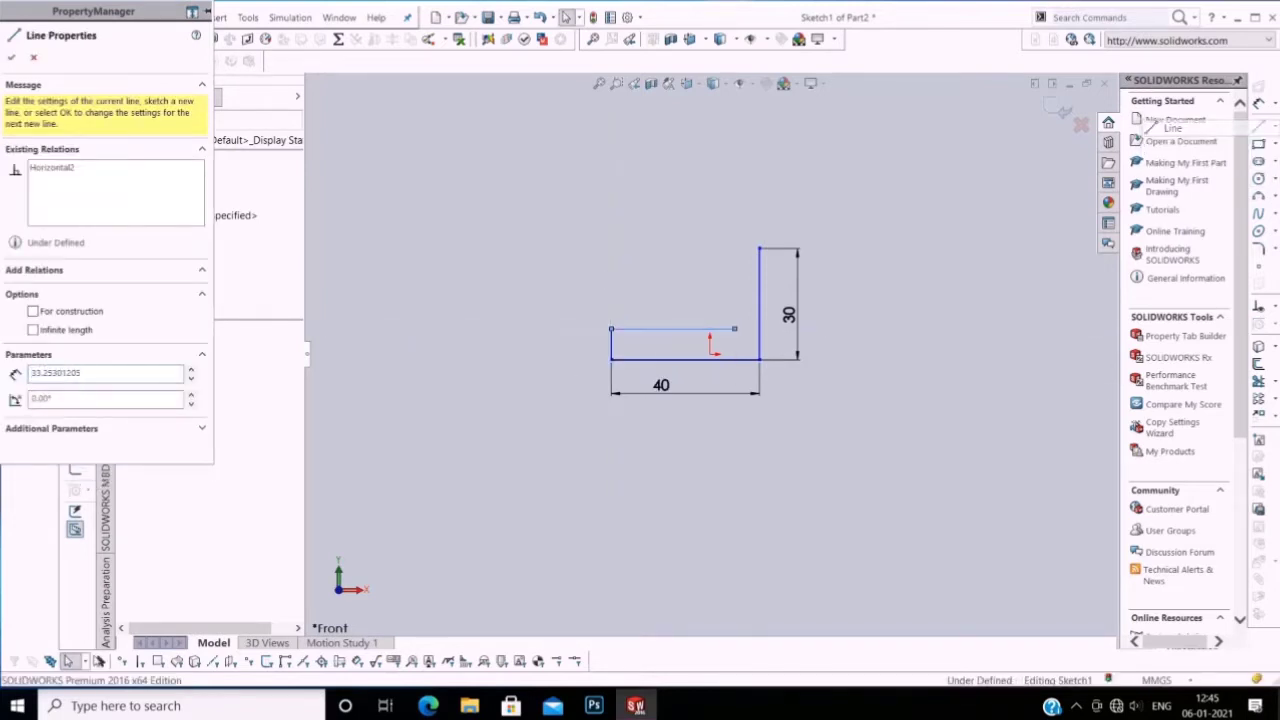
left_click(1160, 126)
left_click(734, 329)
left_click(734, 248)
key("Escape")
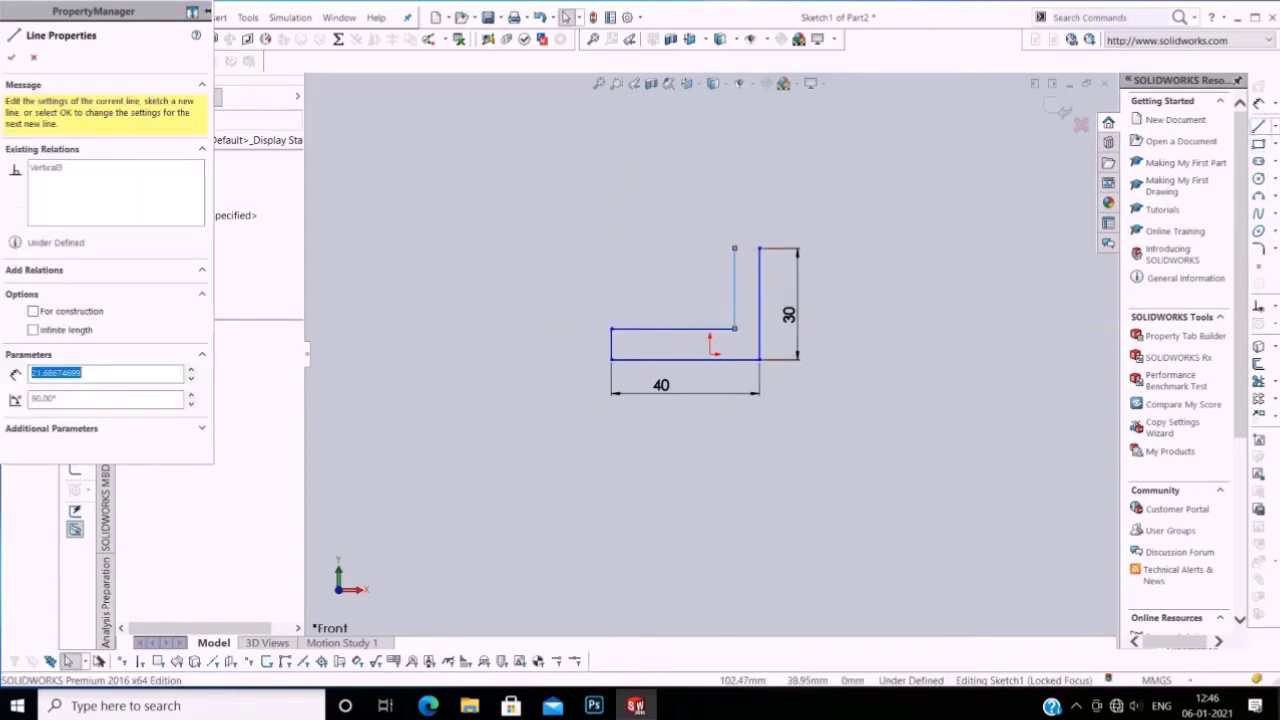
left_click(1266, 125)
left_click(1160, 123)
left_click(734, 248)
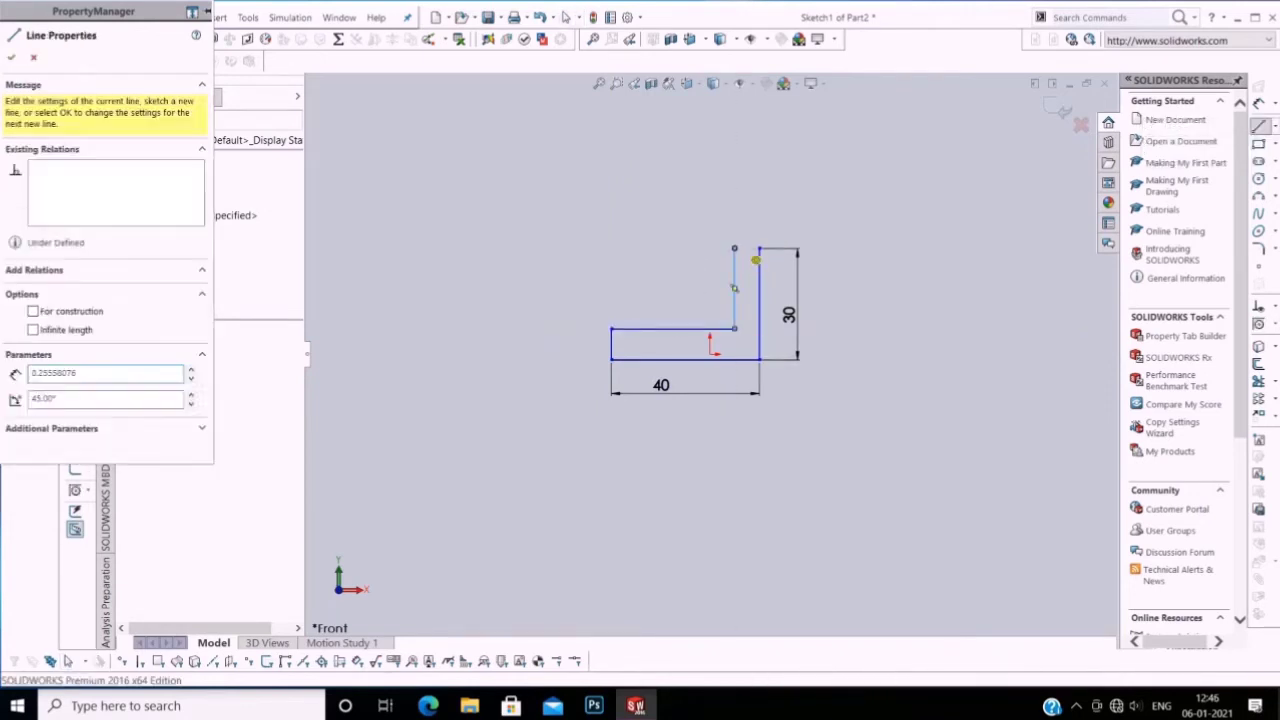
left_click(759, 248)
key("Escape")
Step: Dimension the top line of the vertical arm to 8 mm
right_click(546, 270)
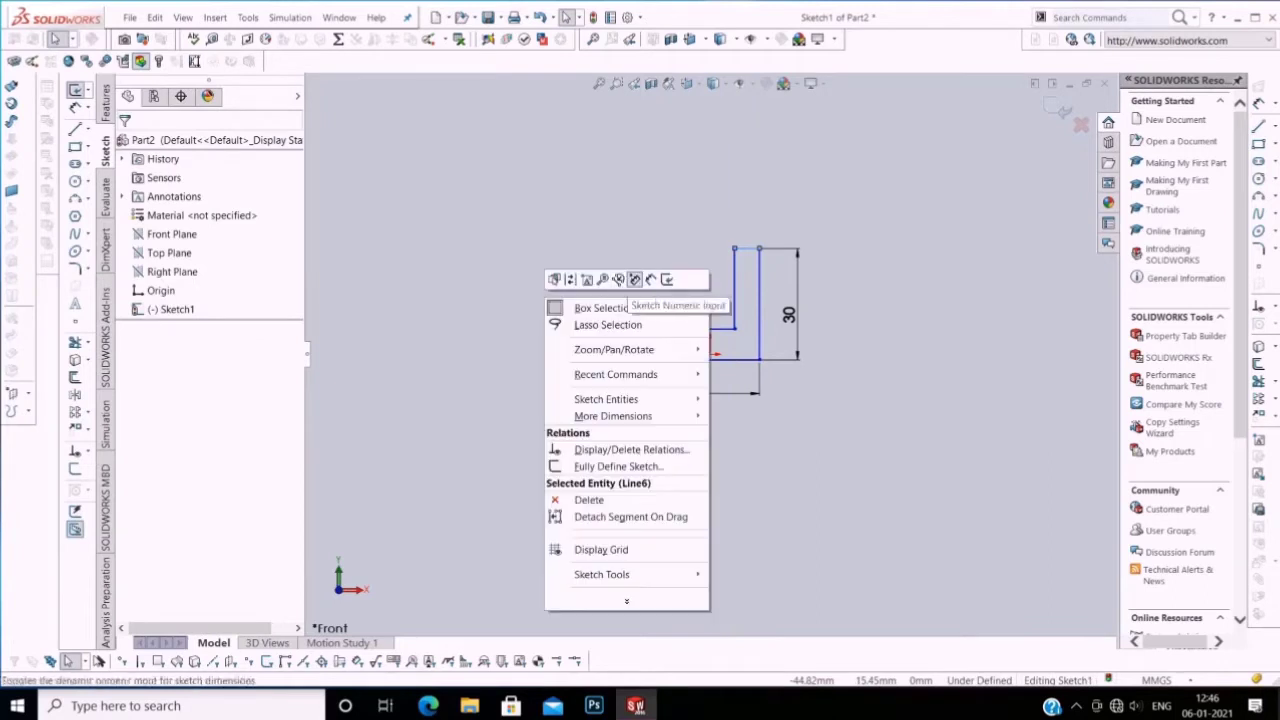
left_click(556, 278)
left_click(747, 248)
left_click(746, 228)
type("8")
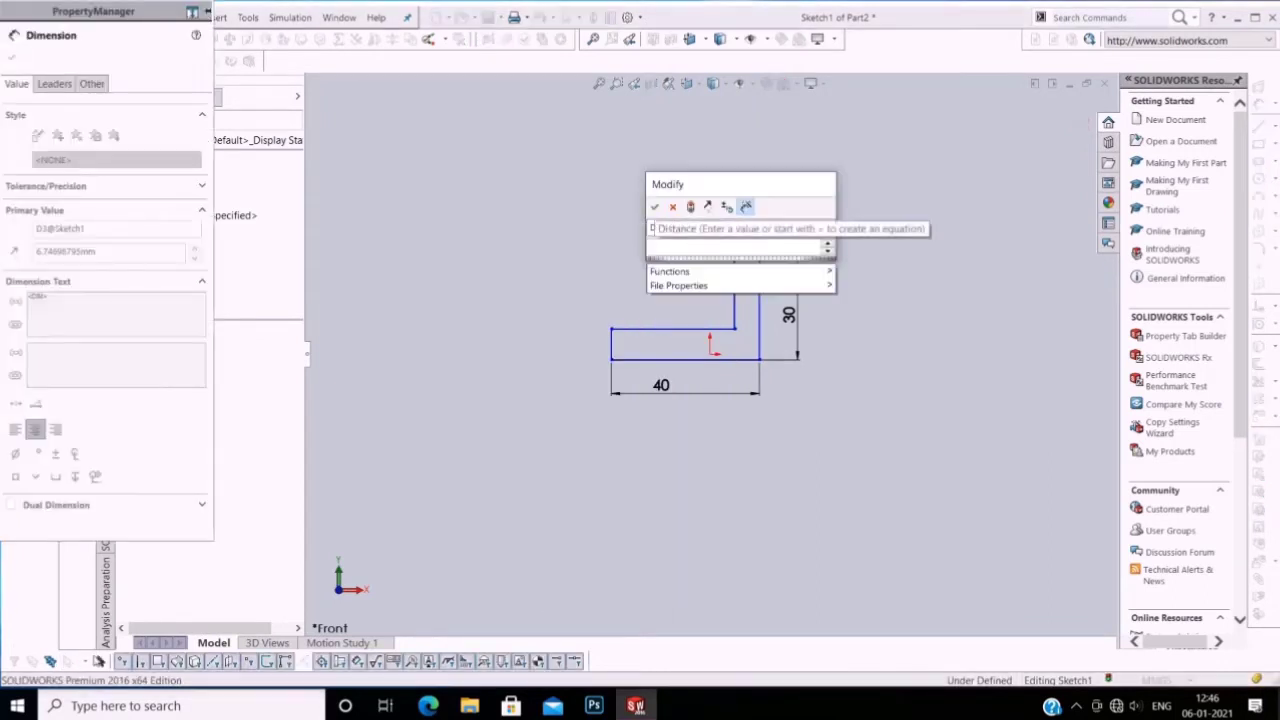
key("Return")
Step: Dimension the left edge height to 8 mm and exit the sketch
right_click(505, 288)
left_click(572, 293)
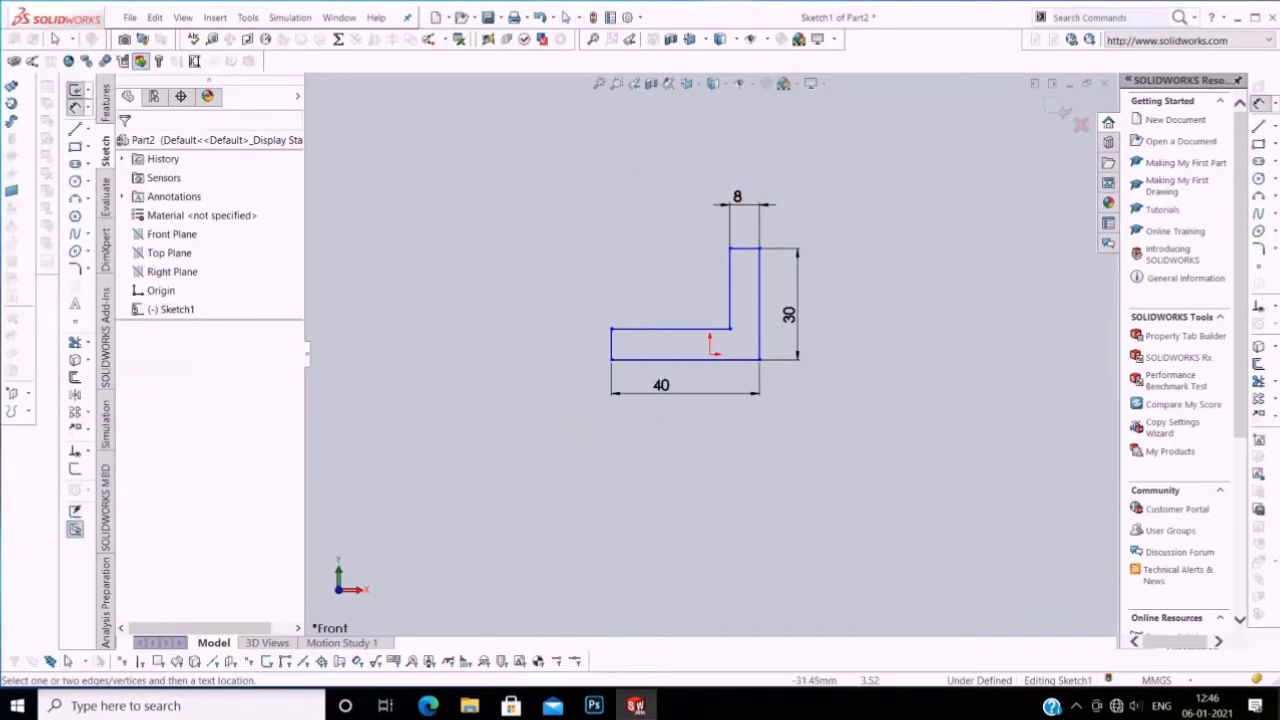
left_click(611, 343)
left_click(581, 346)
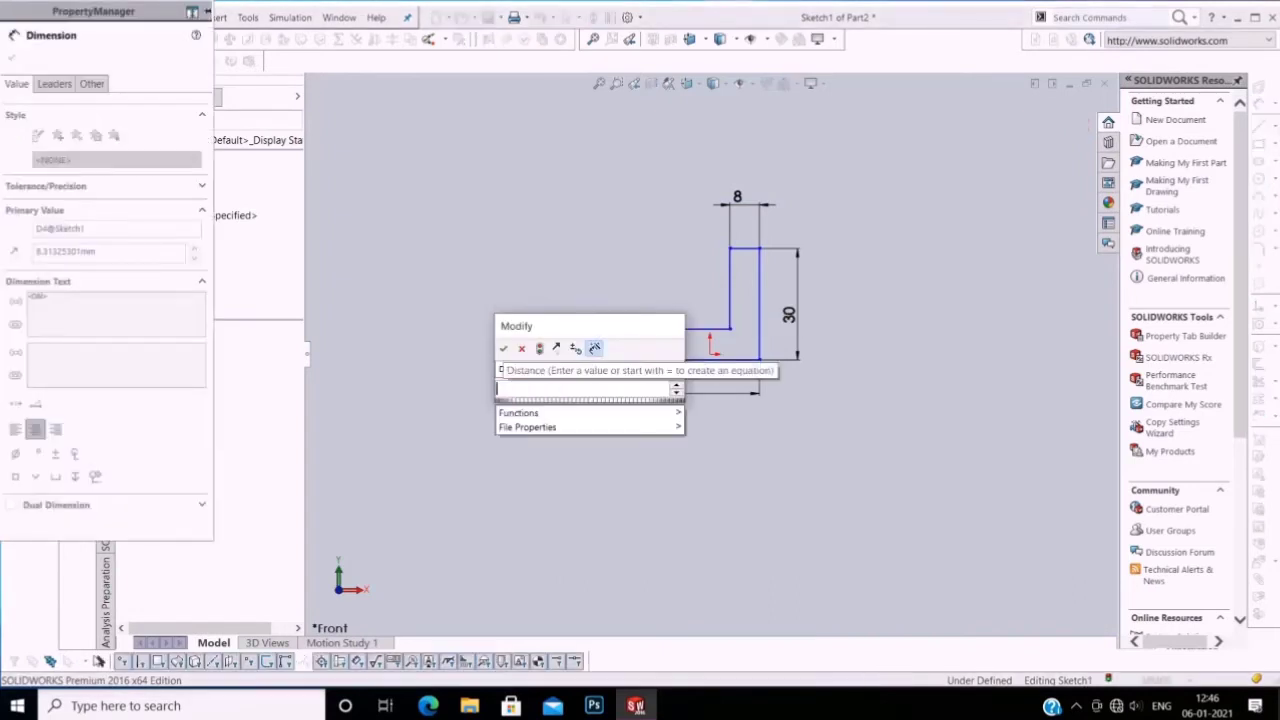
key("Return")
key("Escape")
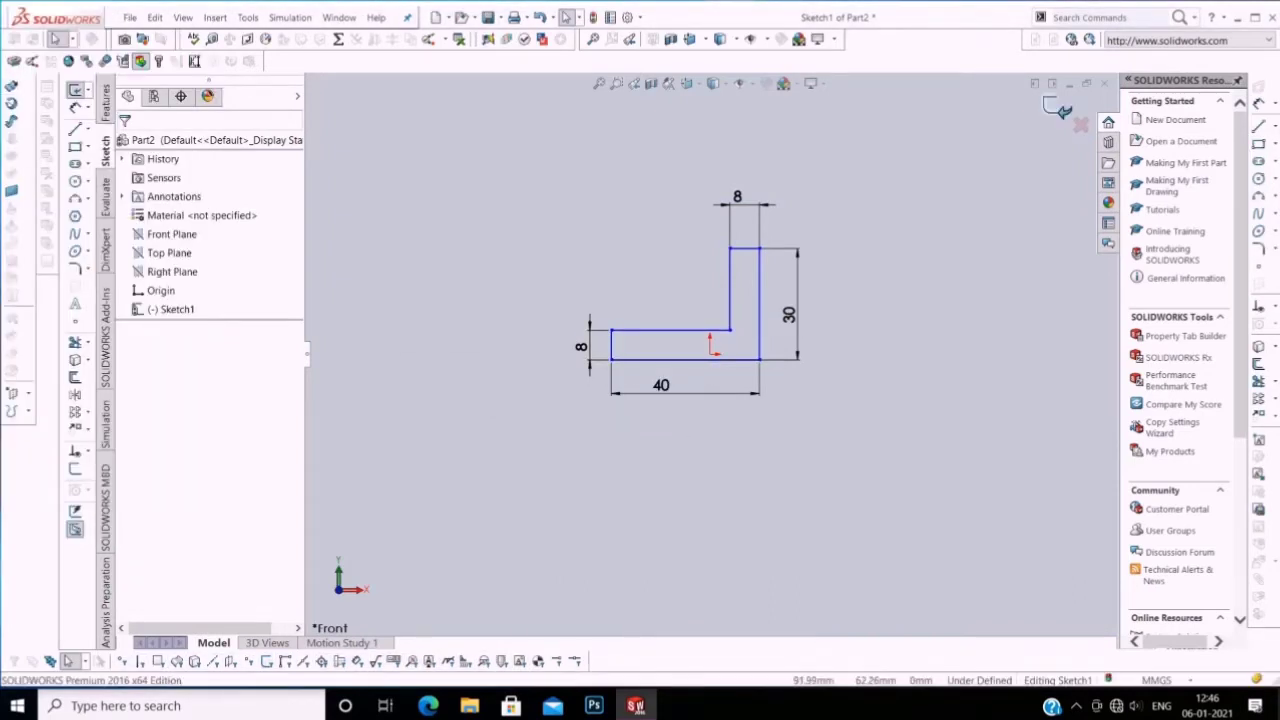
left_click(1062, 112)
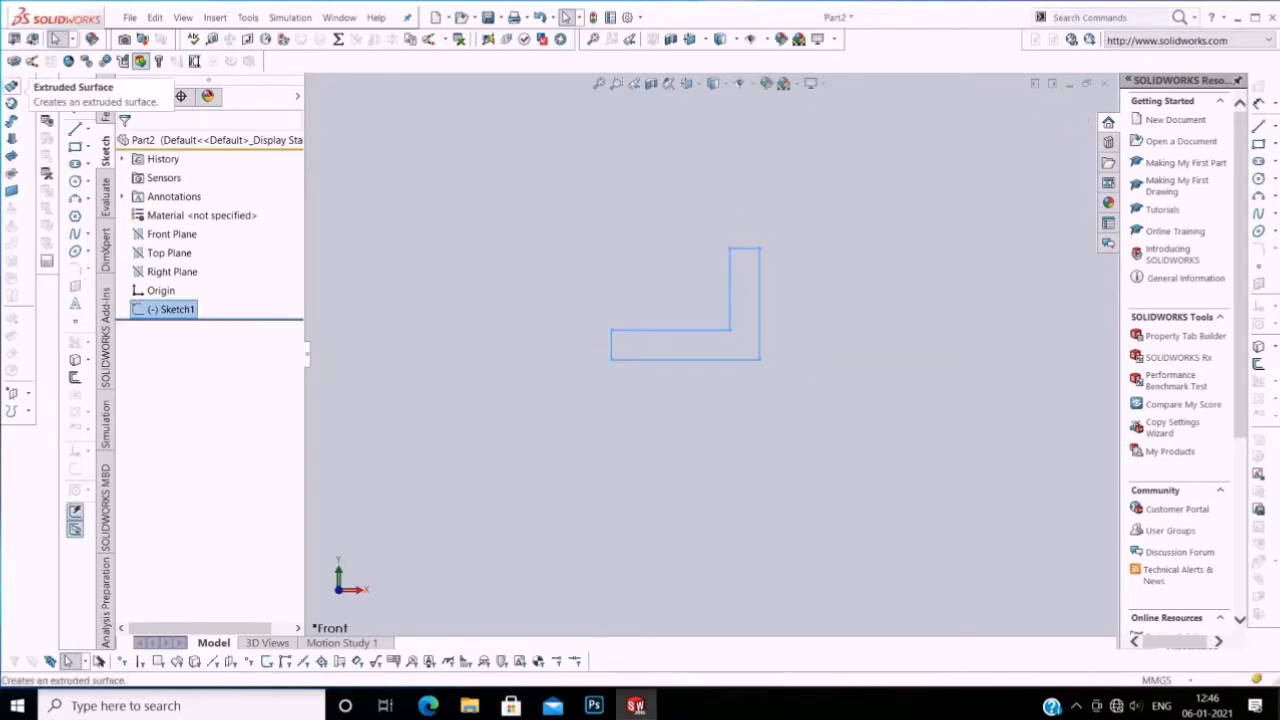
Step: Extrude the L profile mid-plane to a 40 mm depth
left_click(106, 100)
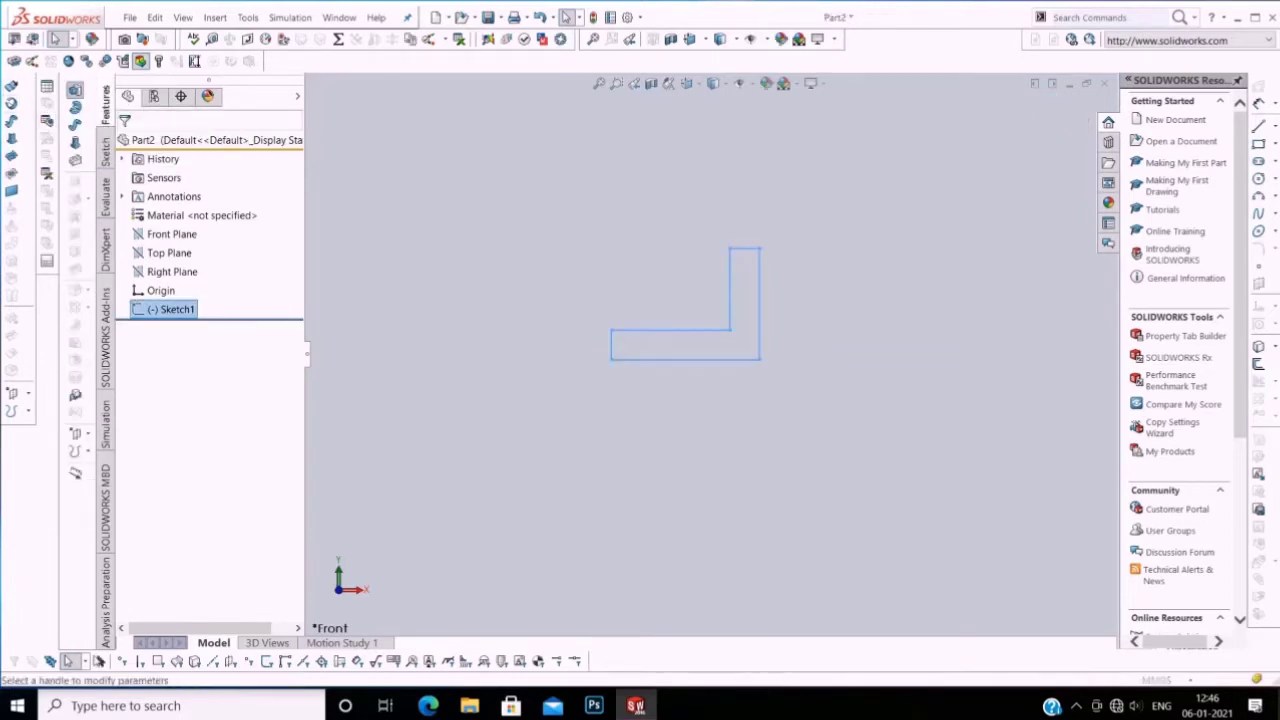
left_click(11, 86)
left_click(185, 150)
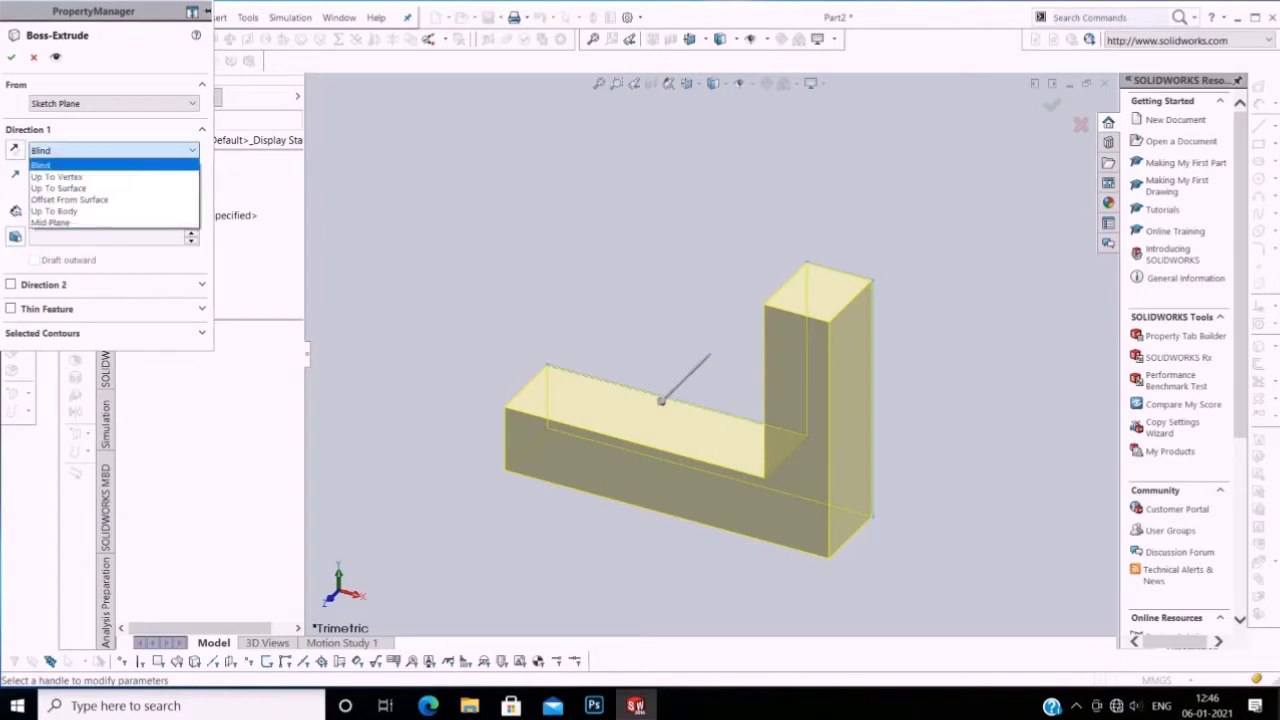
left_click(60, 219)
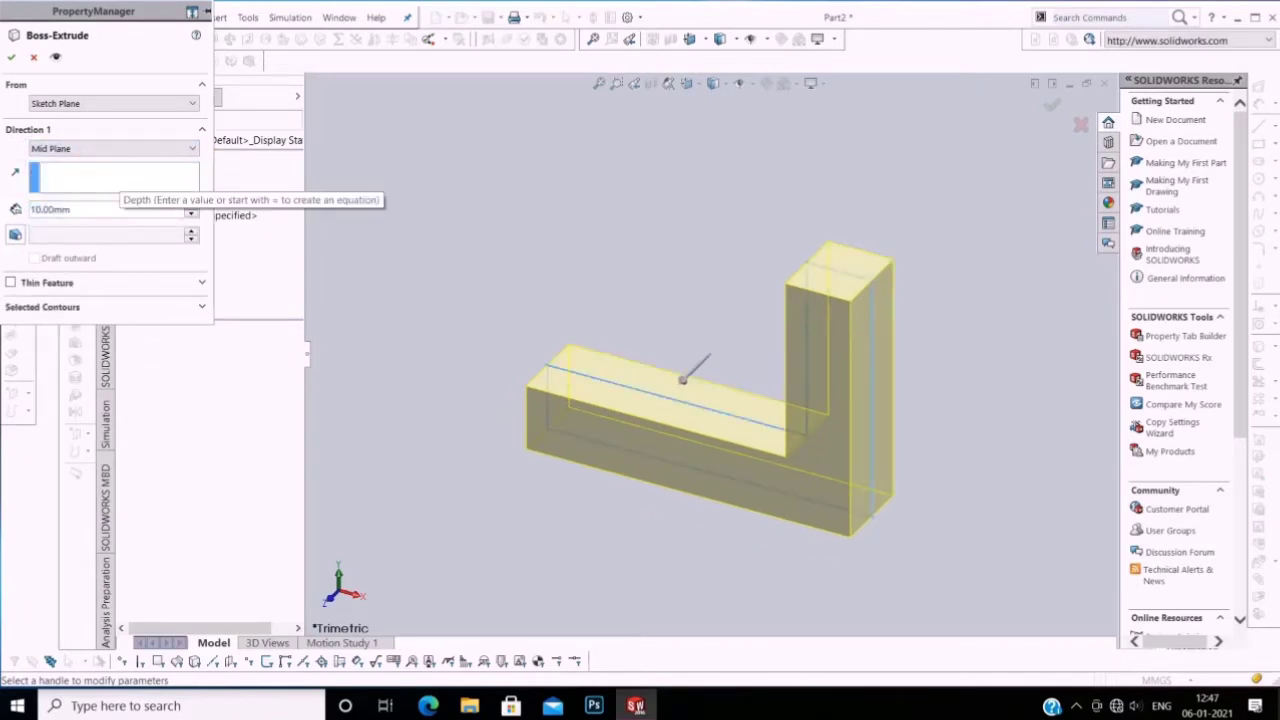
type("m")
key("Return")
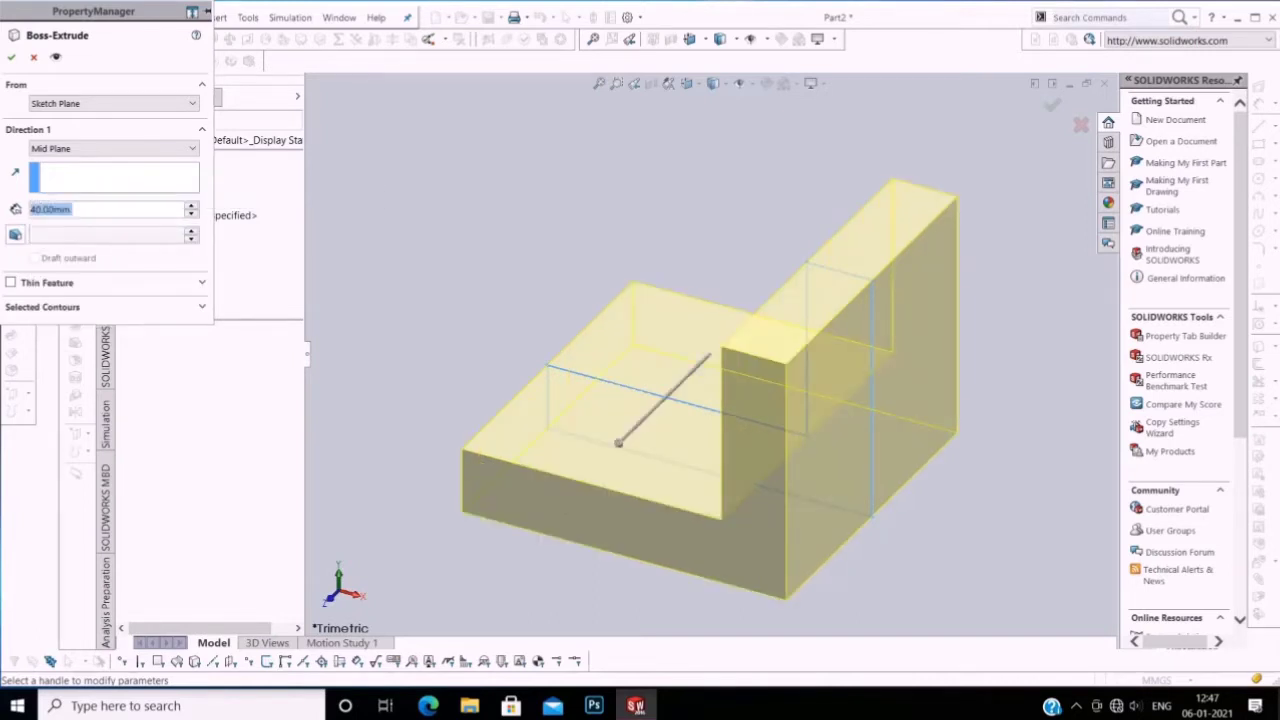
Step: Rotate the view to a near-front orientation of the bracket
right_click(428, 252)
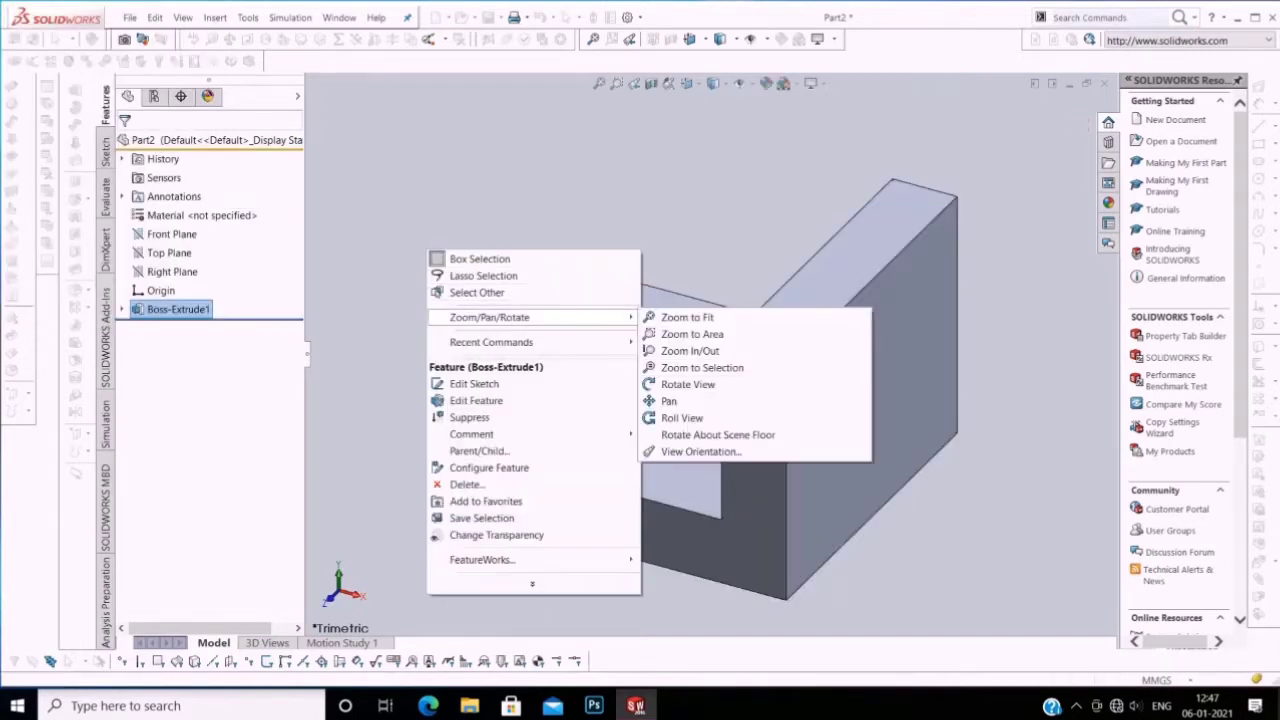
left_click(714, 386)
left_click_drag(714, 386, 676, 370)
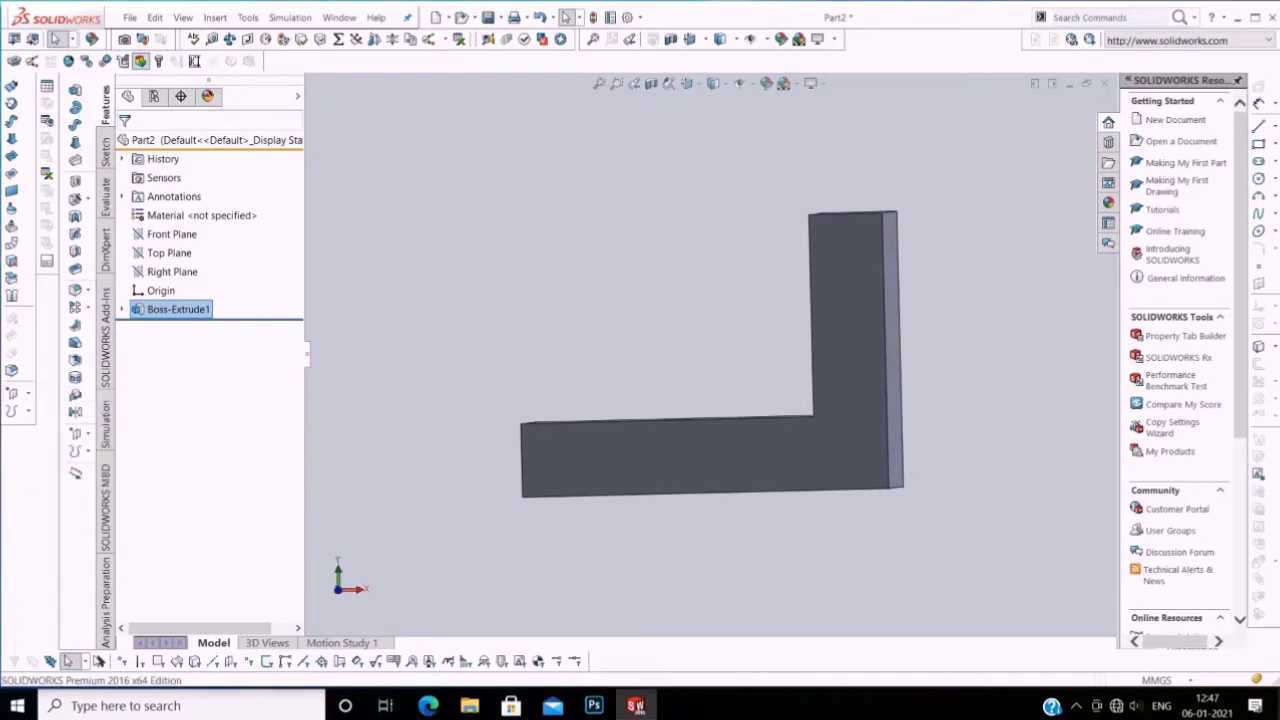
Step: Create Plane1 offset 5 mm from the lower leg's end face
right_click(383, 368)
left_click(574, 463)
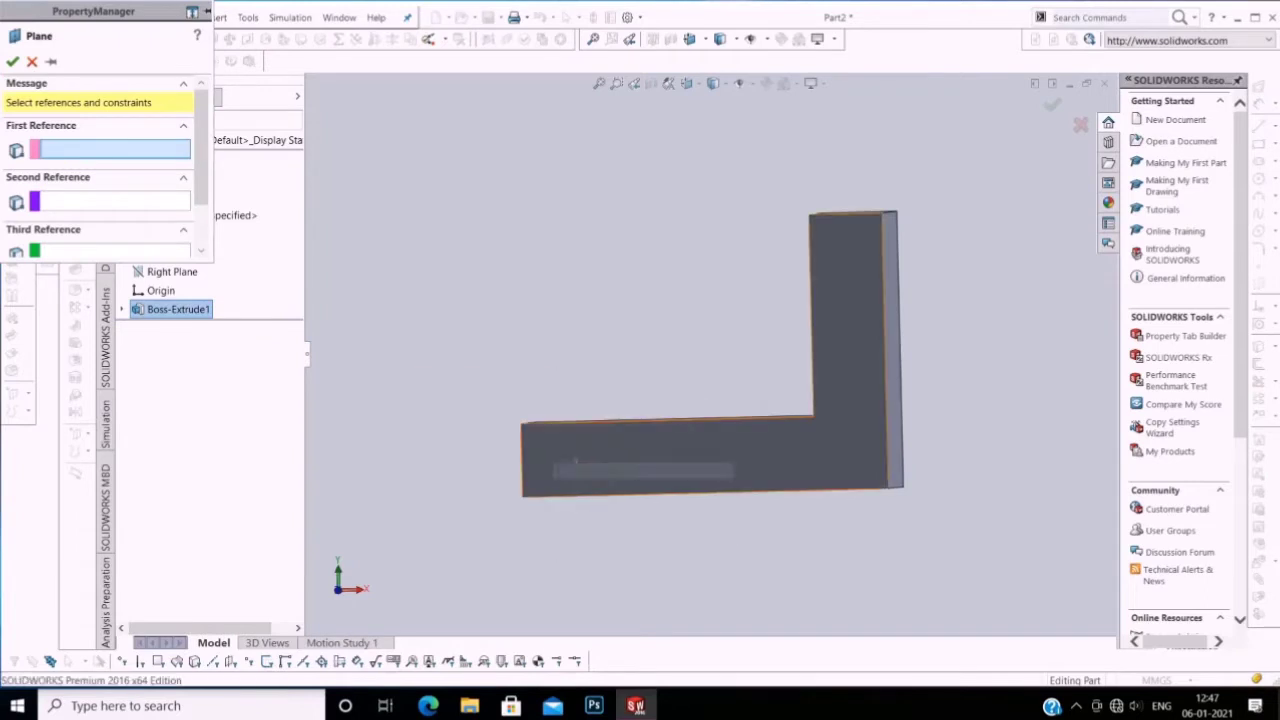
key("ctrl+7")
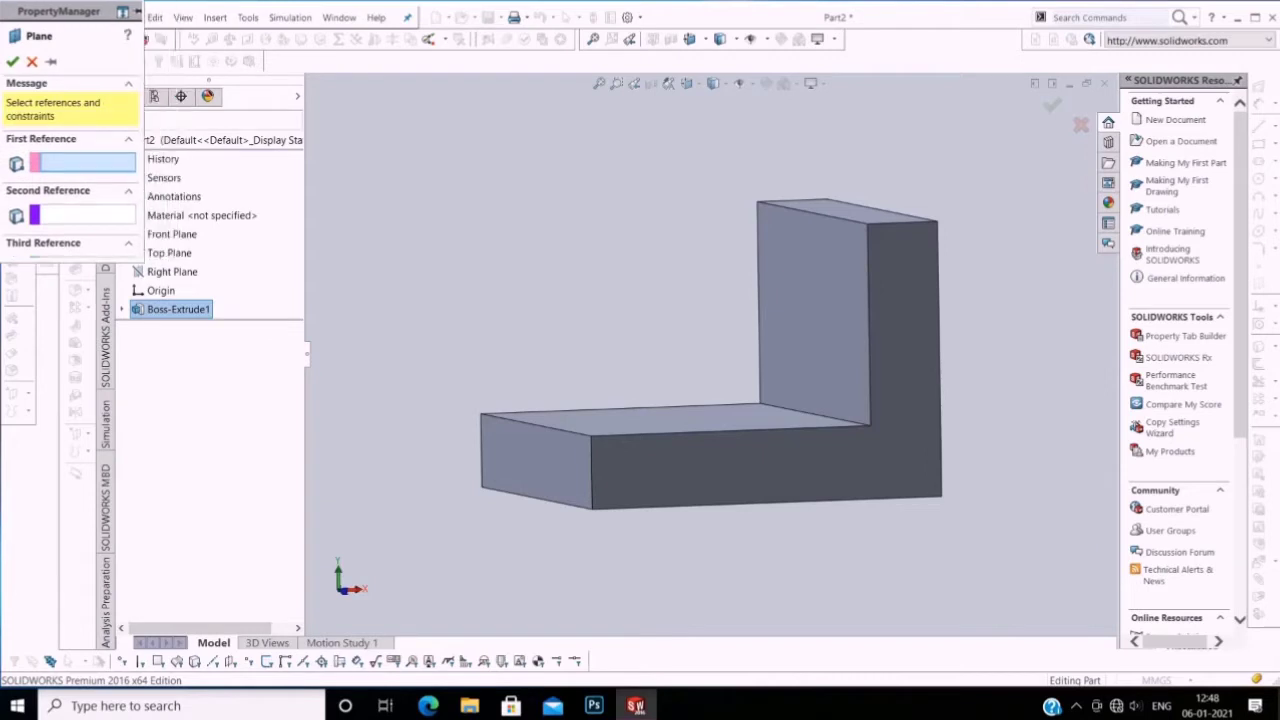
left_click(540, 472)
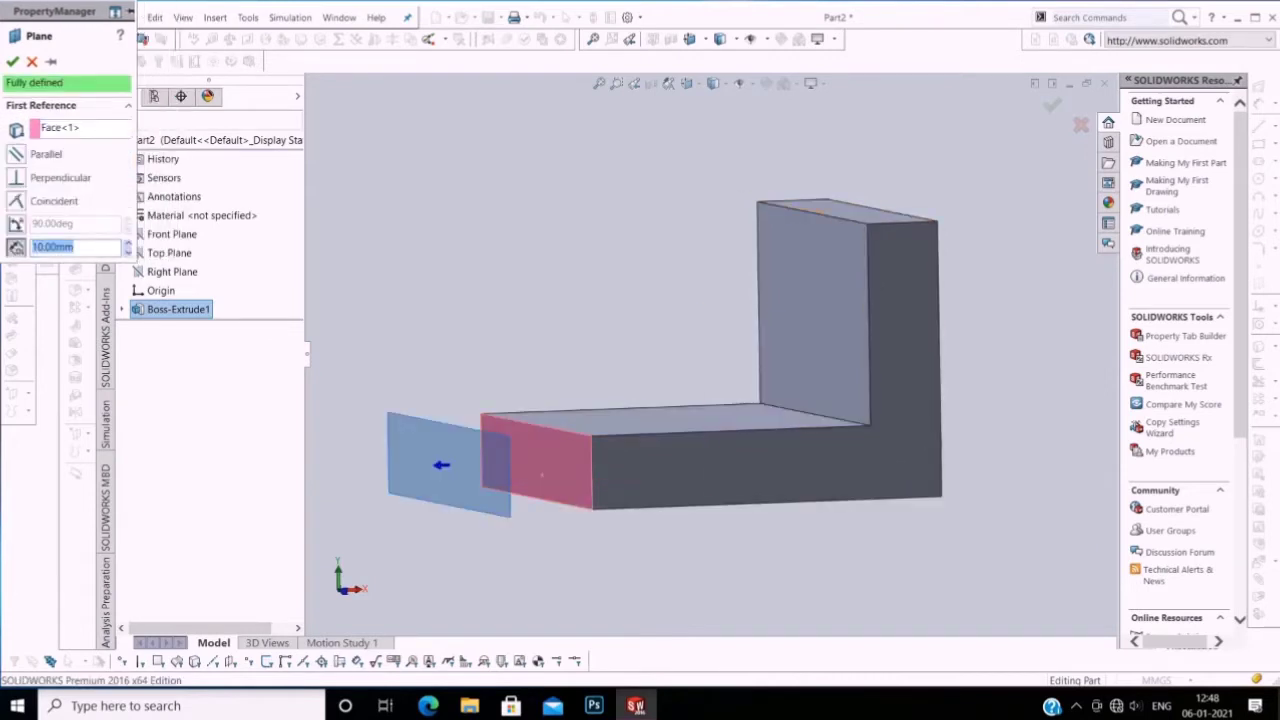
type("5")
key("Return")
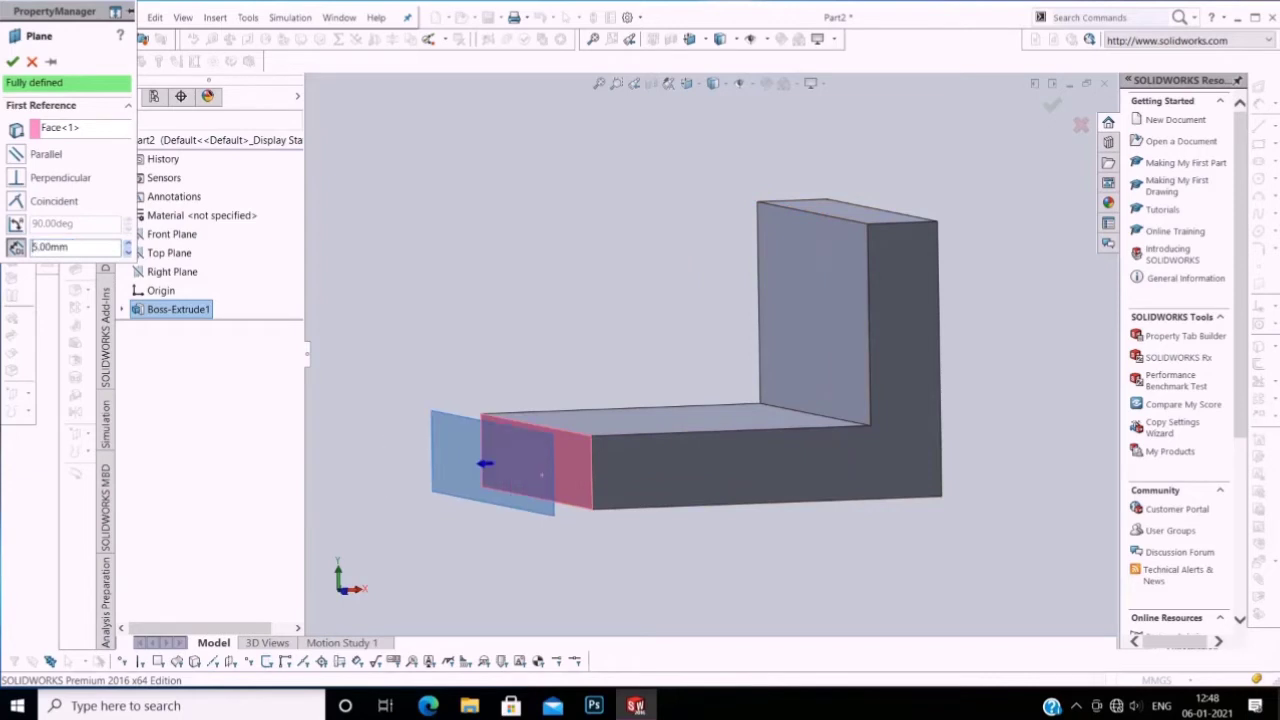
left_click(13, 62)
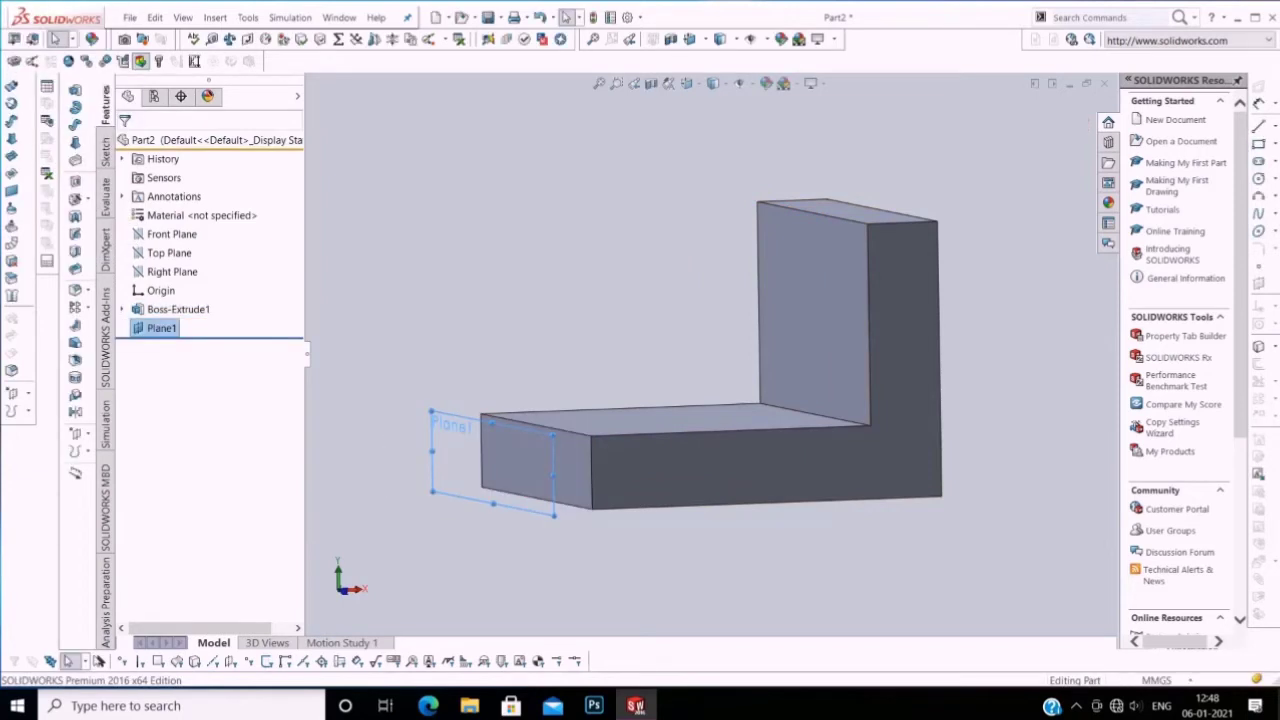
Step: Start a sketch on Plane1 viewed head-on
right_click(397, 242)
key("Escape")
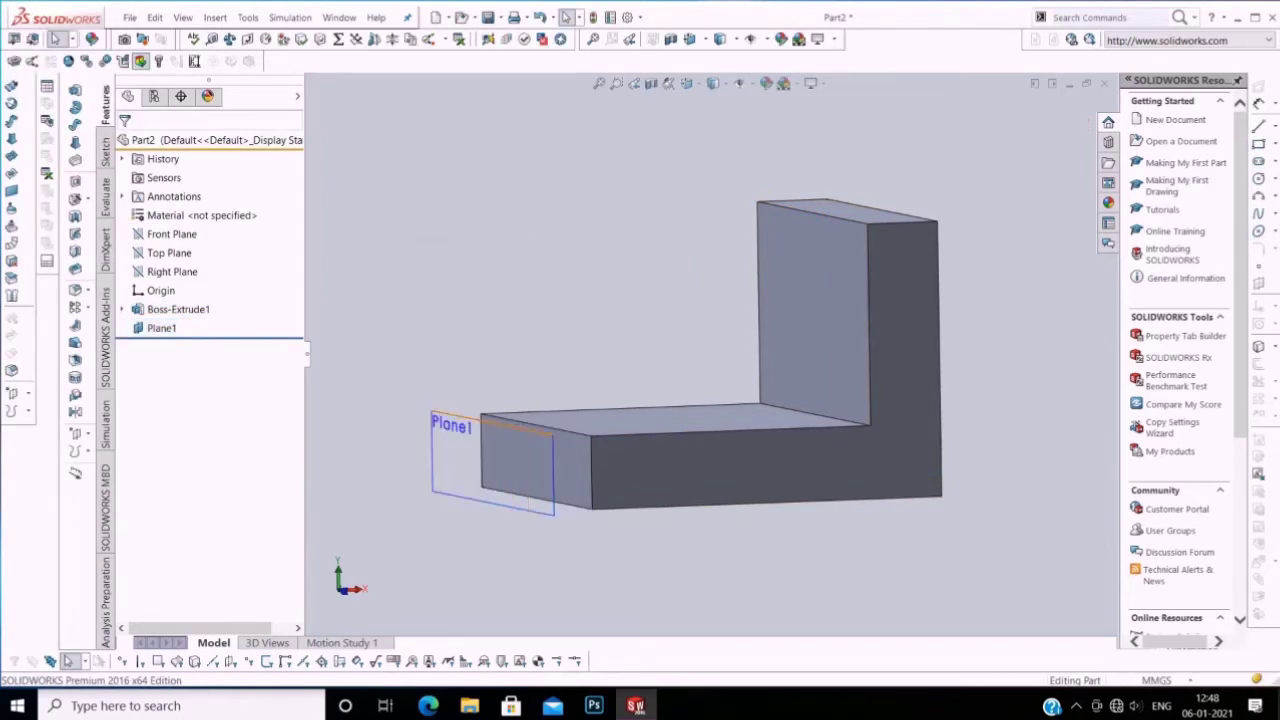
right_click(457, 407)
left_click(500, 431)
Step: Draw a horizontal construction line across the part from left to right edge
right_click(465, 398)
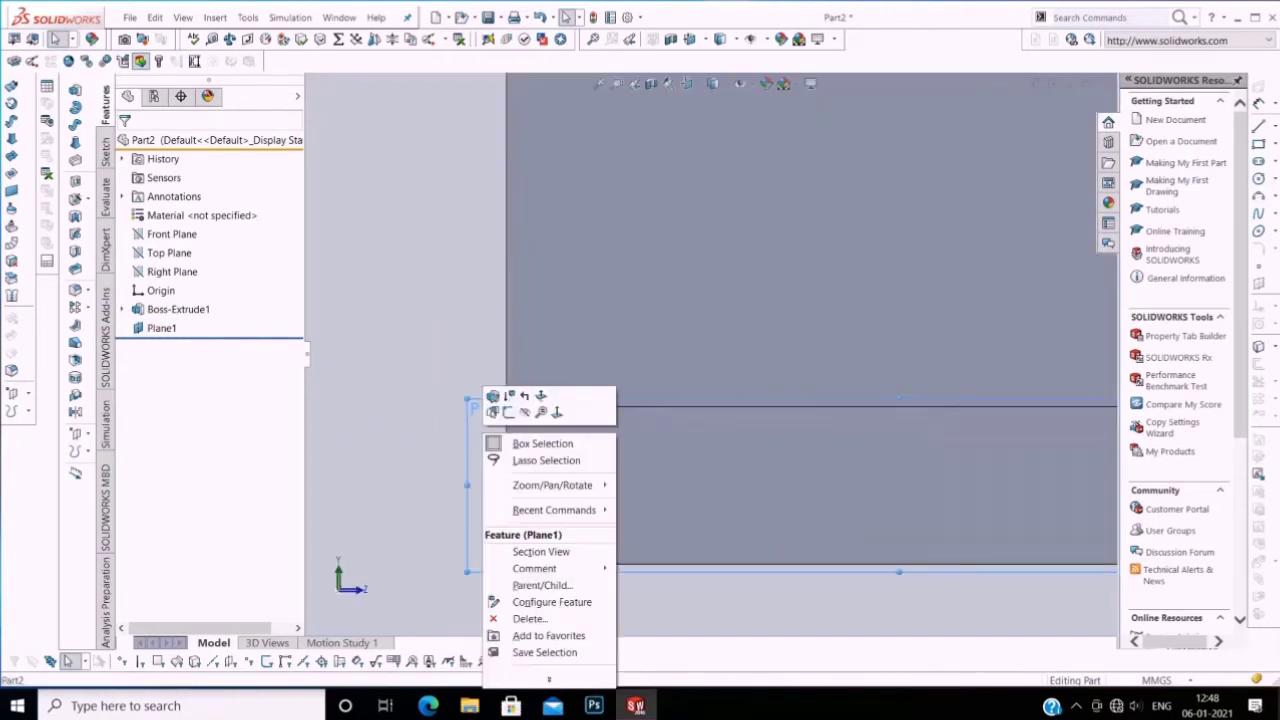
left_click(512, 415)
right_click(432, 232)
left_click(433, 238)
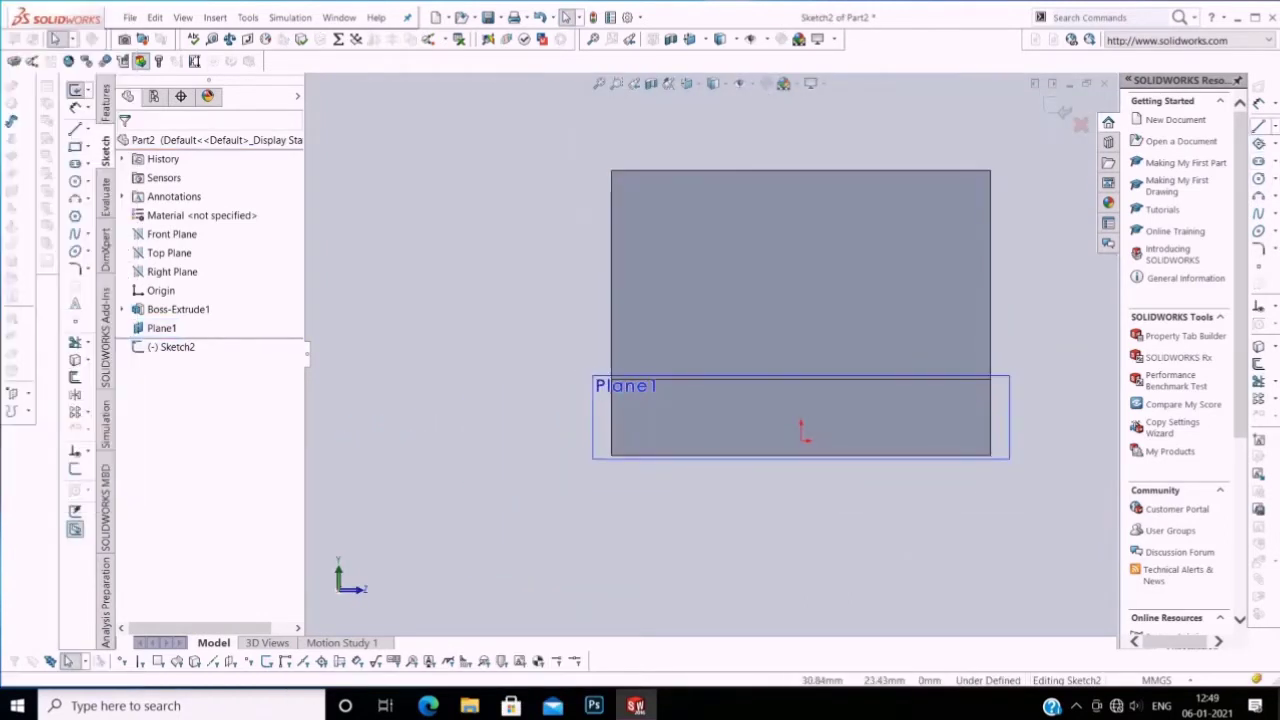
left_click(75, 128)
left_click(611, 417)
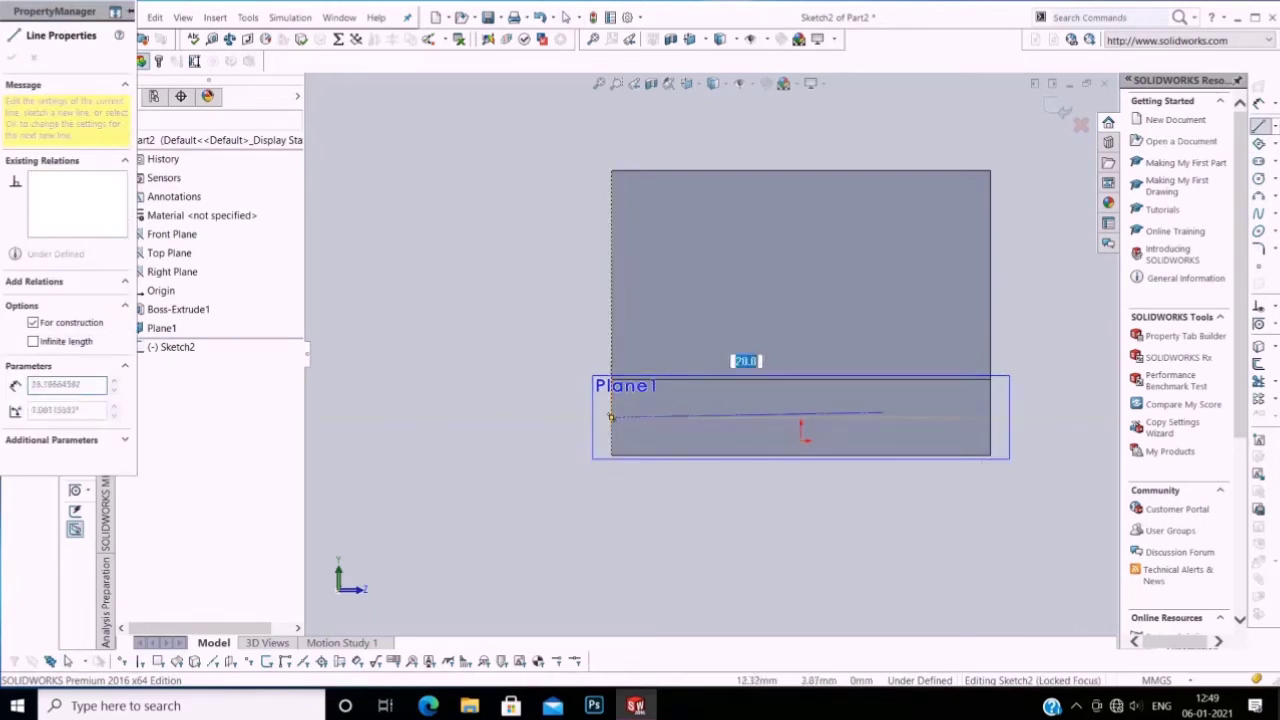
left_click(999, 417)
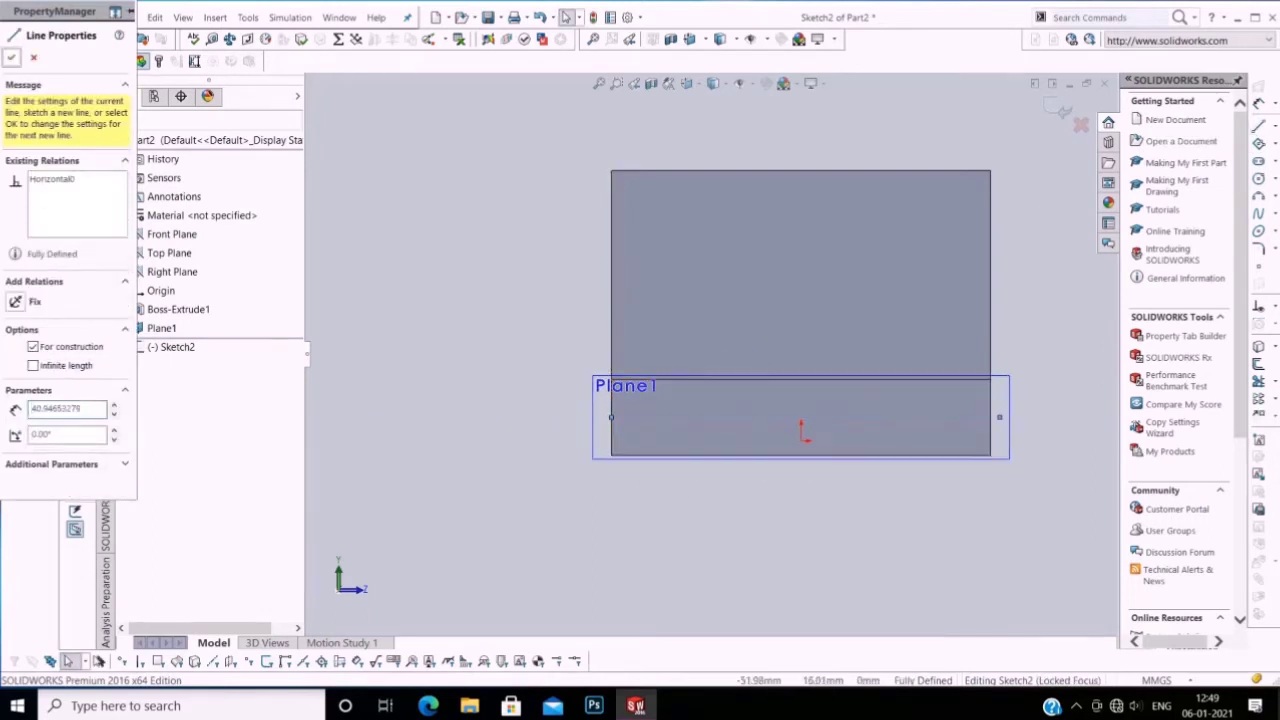
key("Escape")
Step: Draw a center rectangle centred on the construction line's midpoint
left_click(1270, 143)
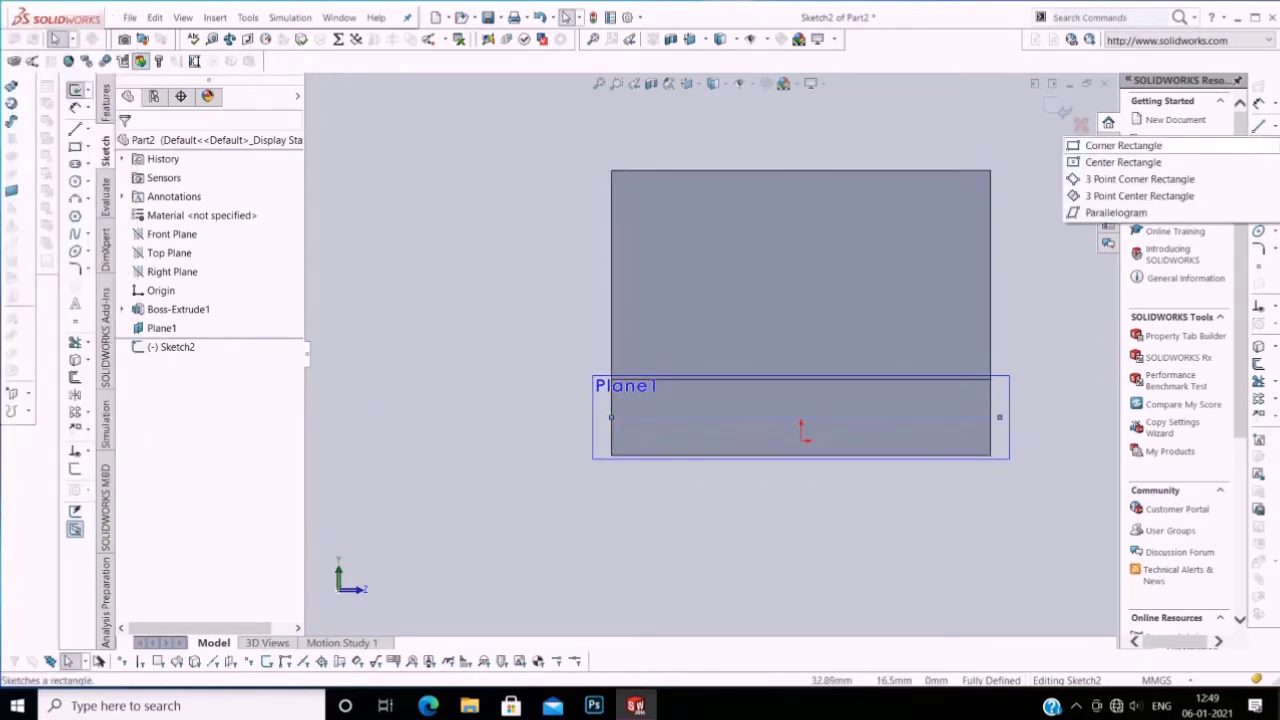
left_click(1123, 162)
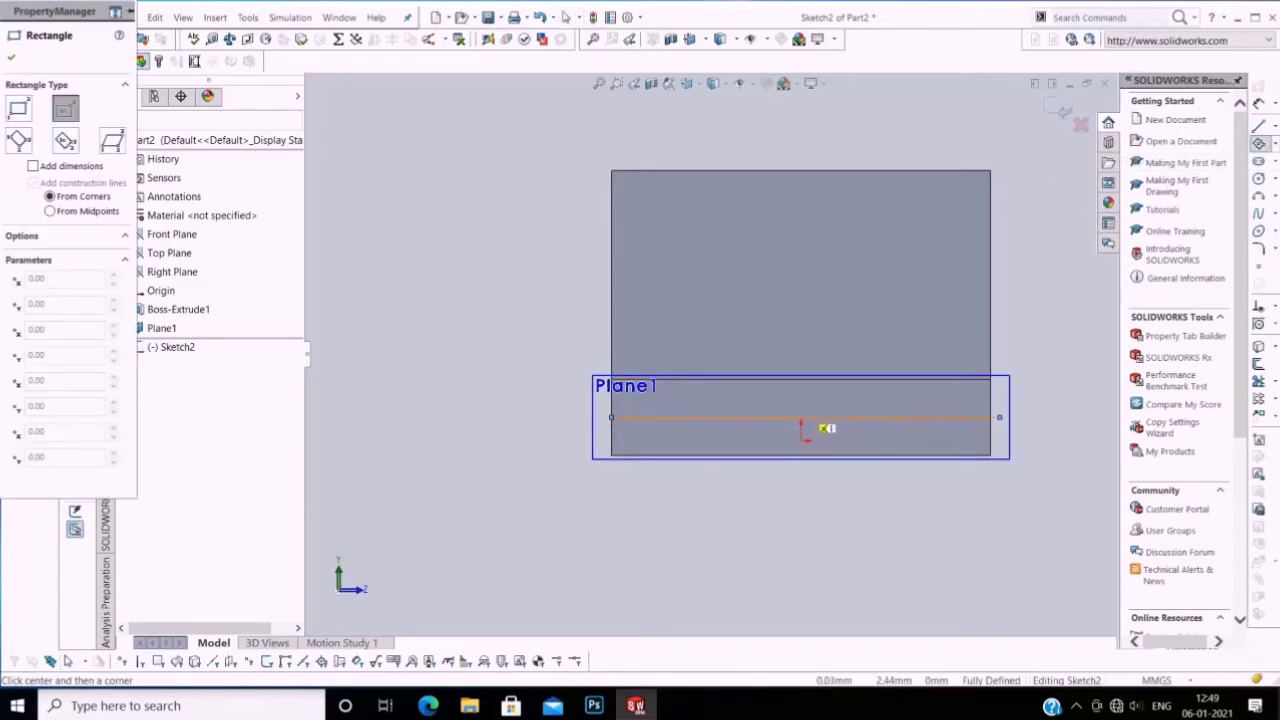
left_click(800, 417)
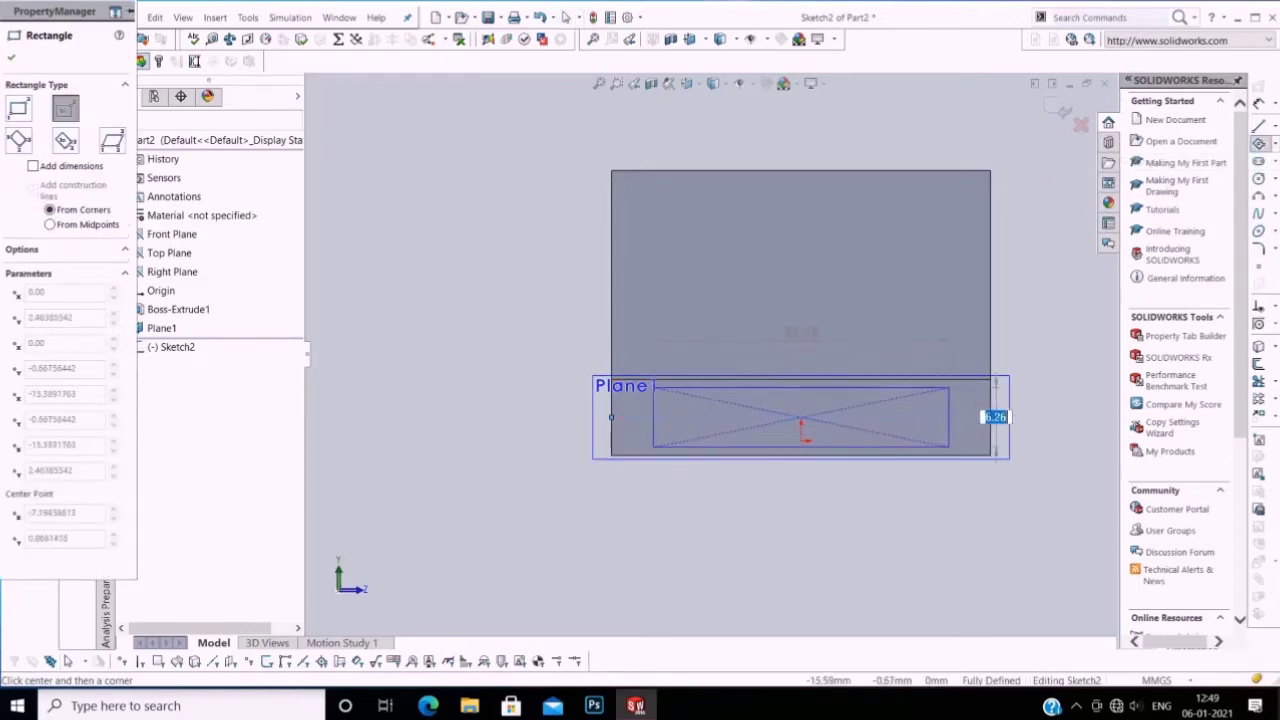
left_click(962, 440)
key("Escape")
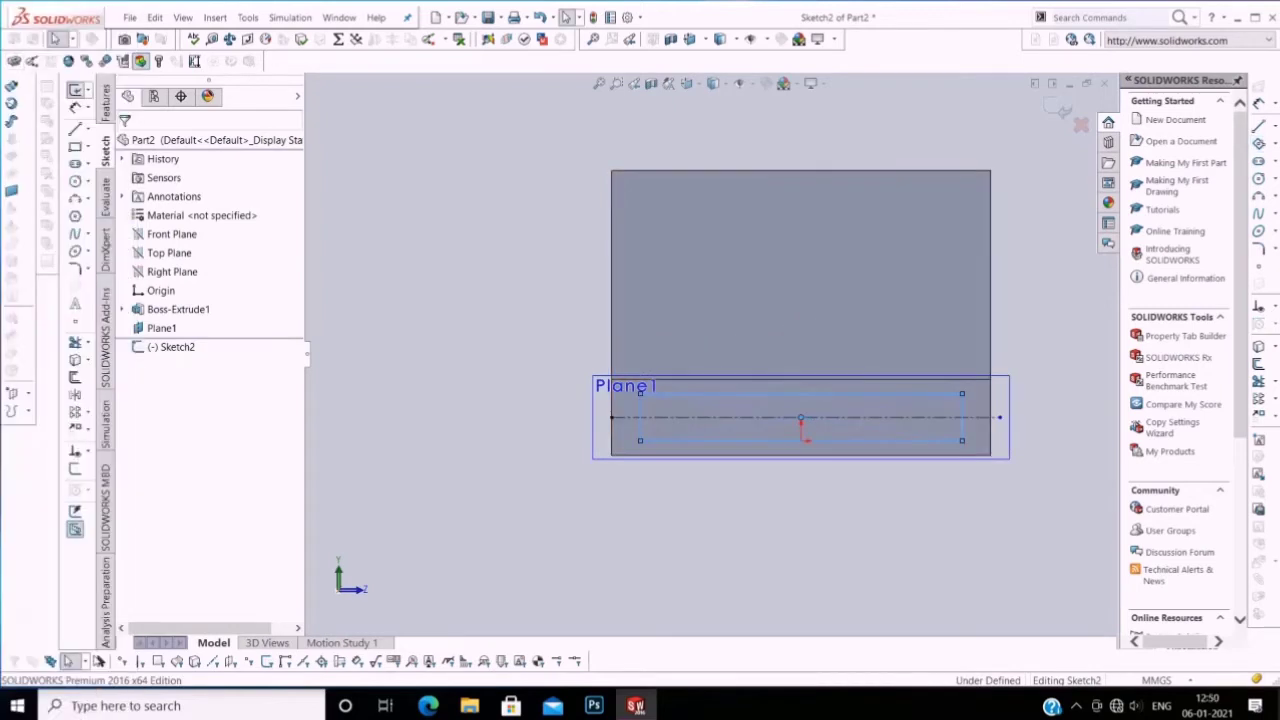
Step: Dimension the rectangle's height to 5
right_click(480, 390)
left_click(567, 366)
left_click(640, 425)
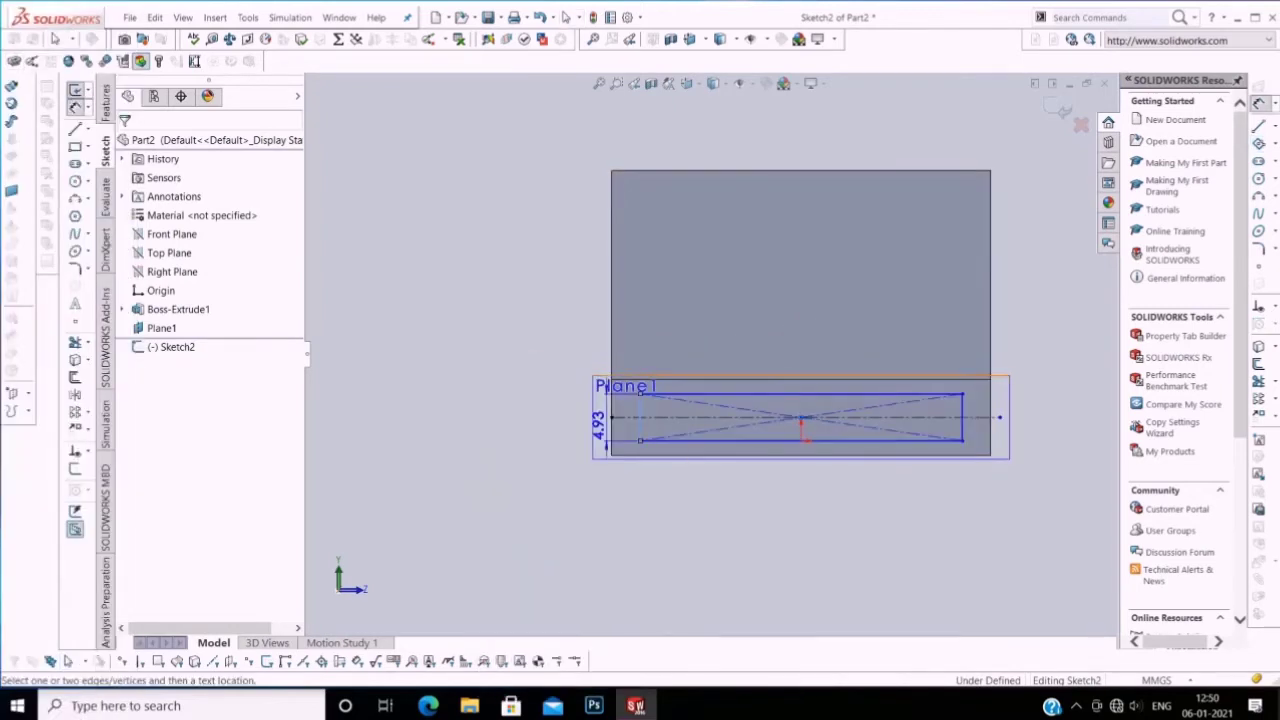
left_click(495, 410)
type("5")
key("Return")
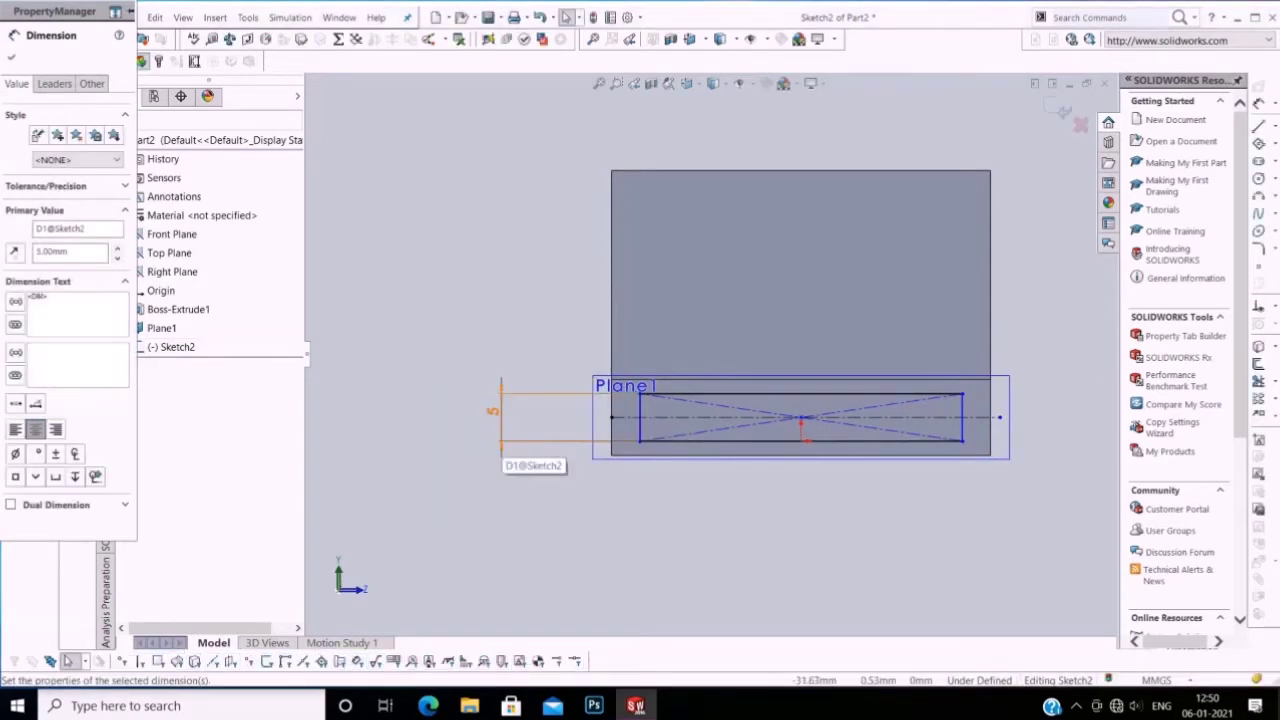
Step: Dimension the rectangle's width to 37
right_click(380, 268)
left_click(394, 277)
left_click(760, 440)
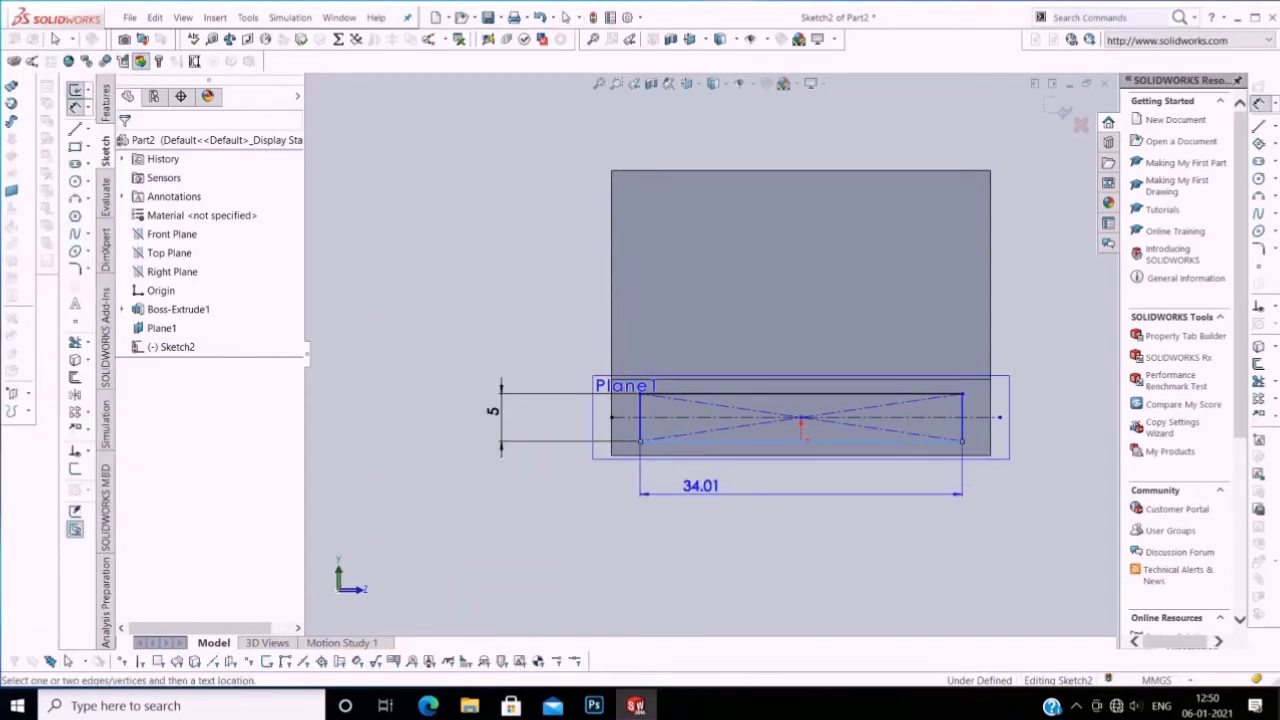
left_click(700, 490)
key("Return")
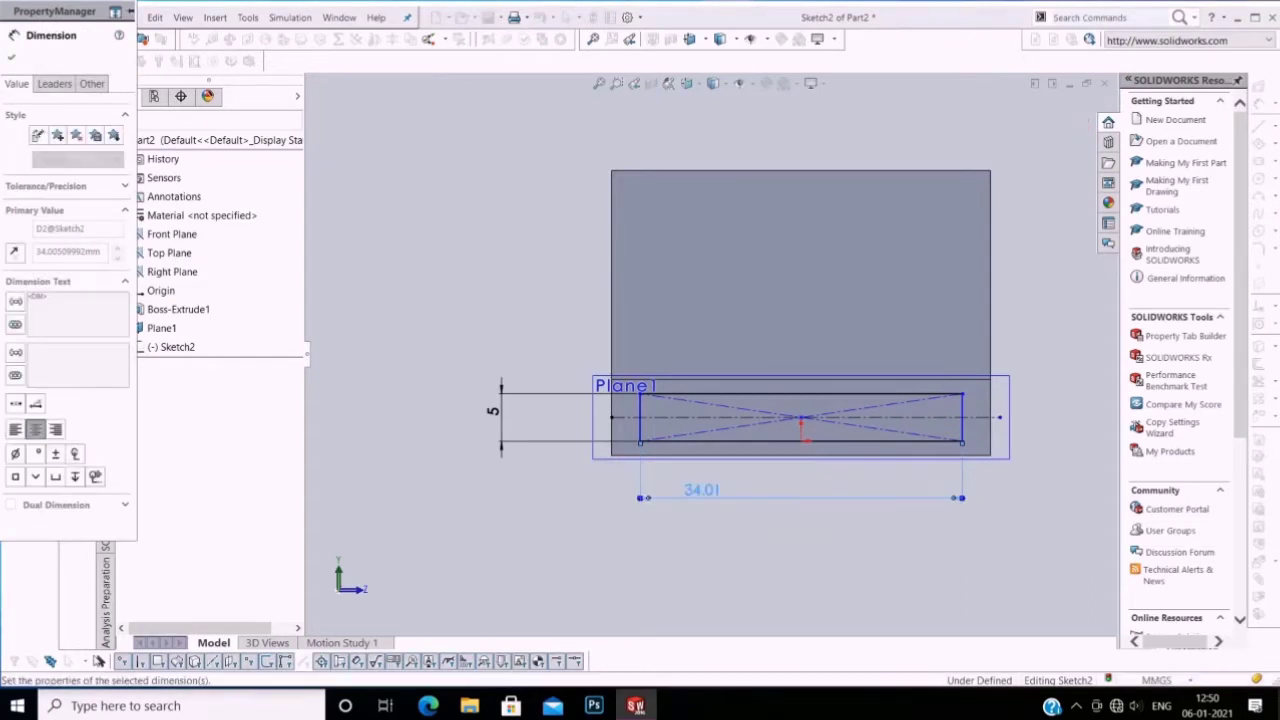
right_click(426, 256)
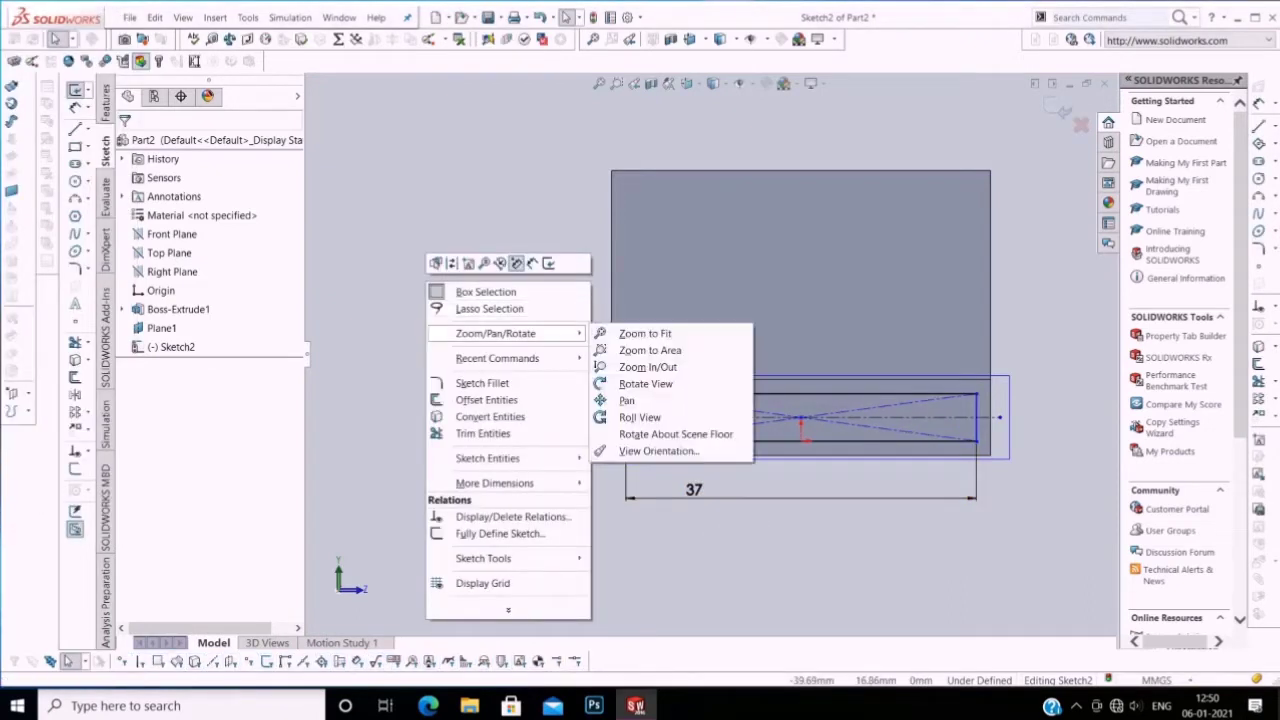
key("Escape")
right_click(165, 347)
key("Escape")
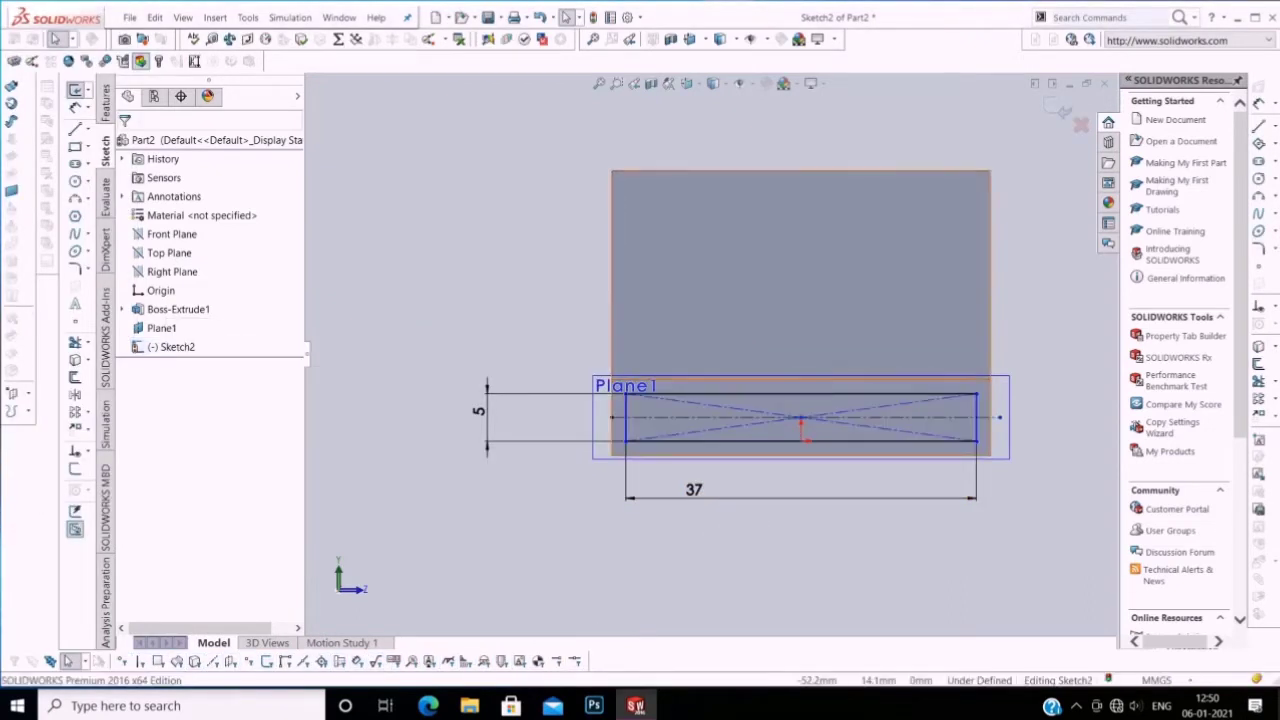
right_click(165, 347)
key("Escape")
right_click(438, 266)
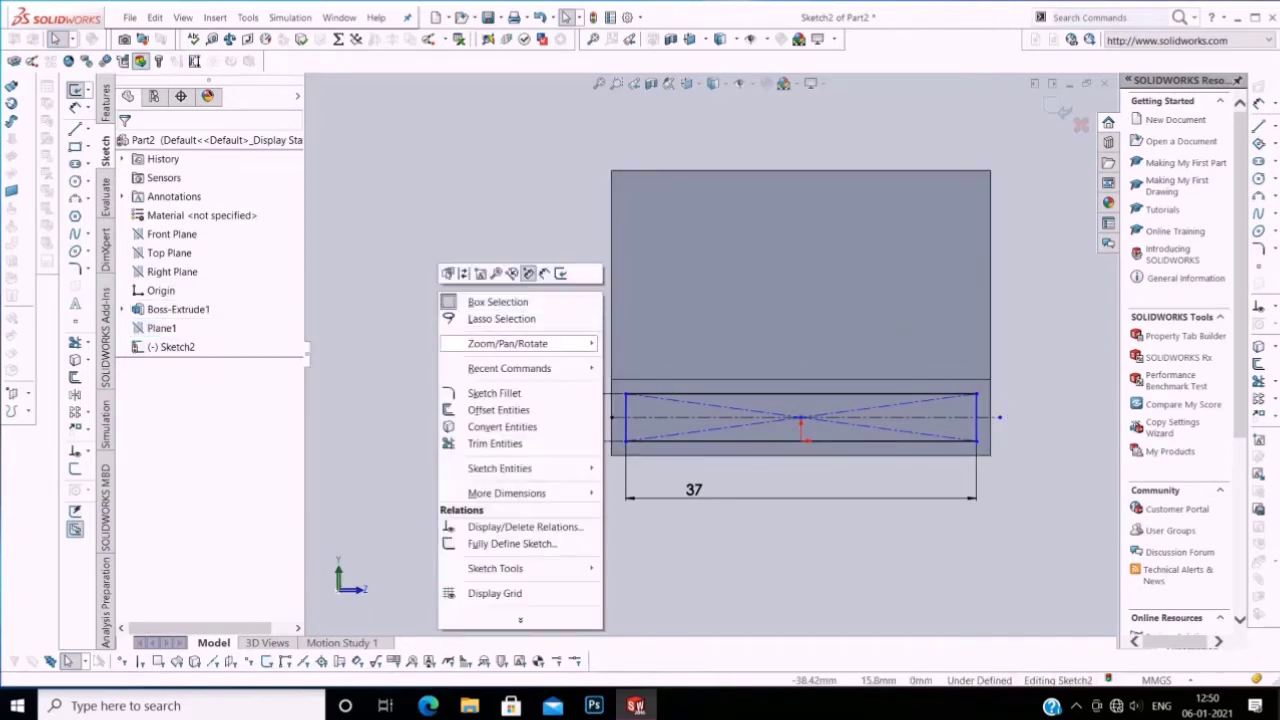
Step: Exit the rectangle sketch and loft it to the lower leg's end face
left_click(634, 394)
mouse_move(634, 394)
left_mouse_down()
mouse_move(560, 440)
mouse_move(600, 490)
left_mouse_up()
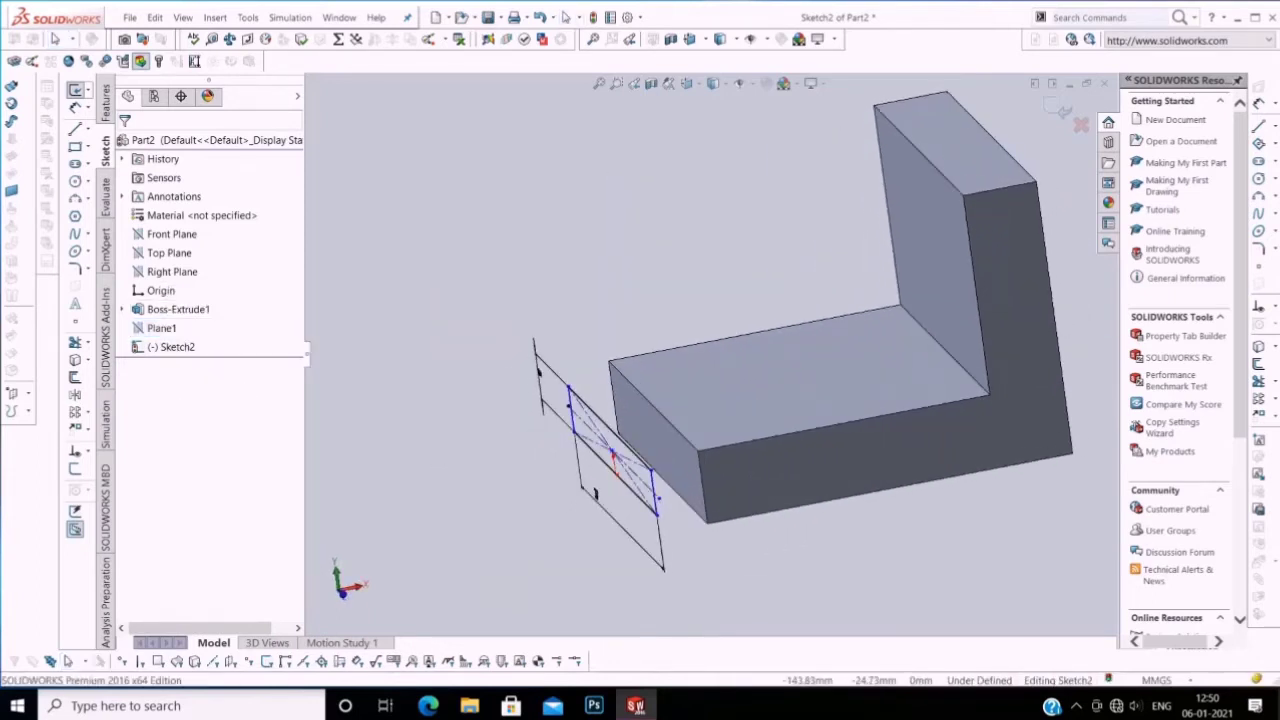
left_click(105, 103)
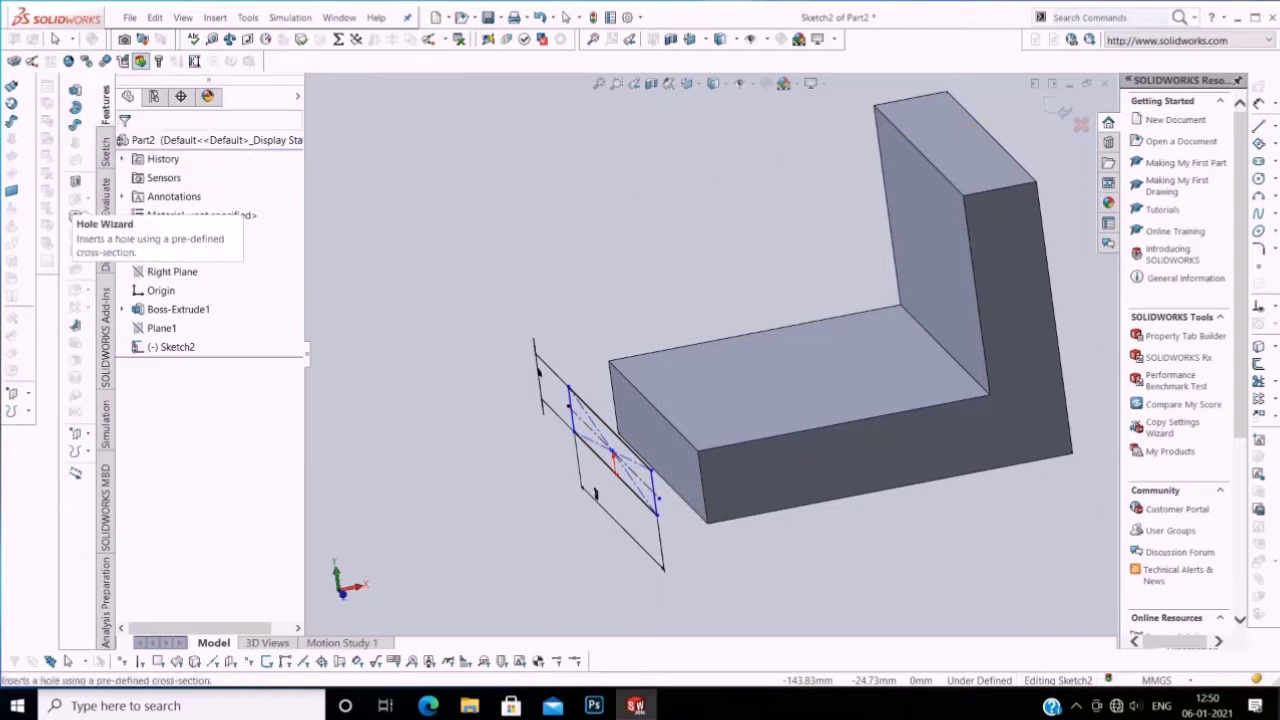
left_click(1060, 108)
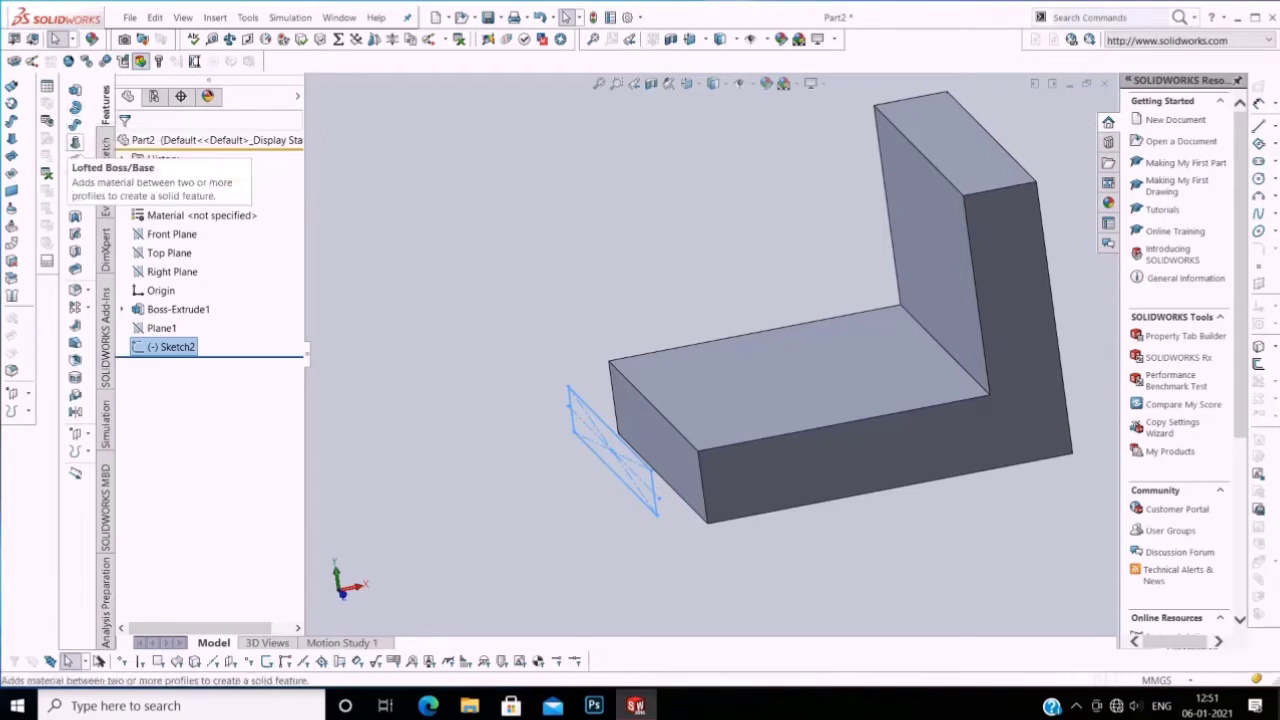
left_click(75, 143)
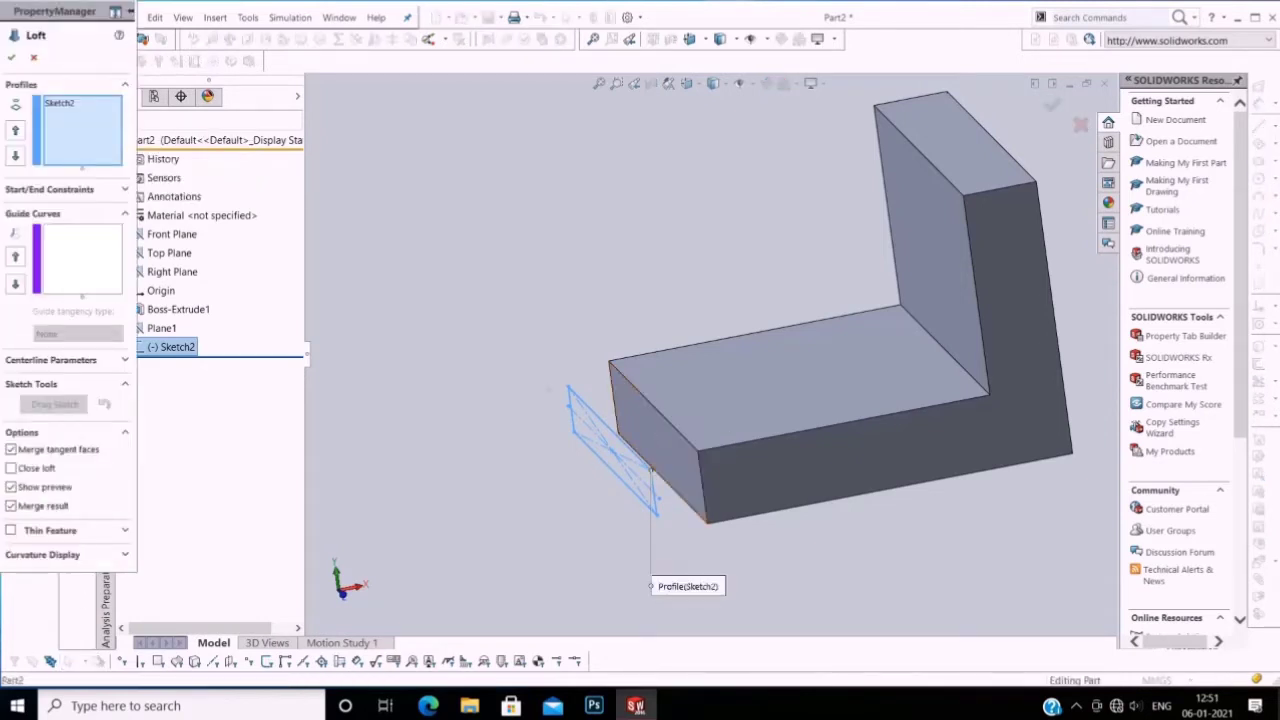
left_click(655, 445)
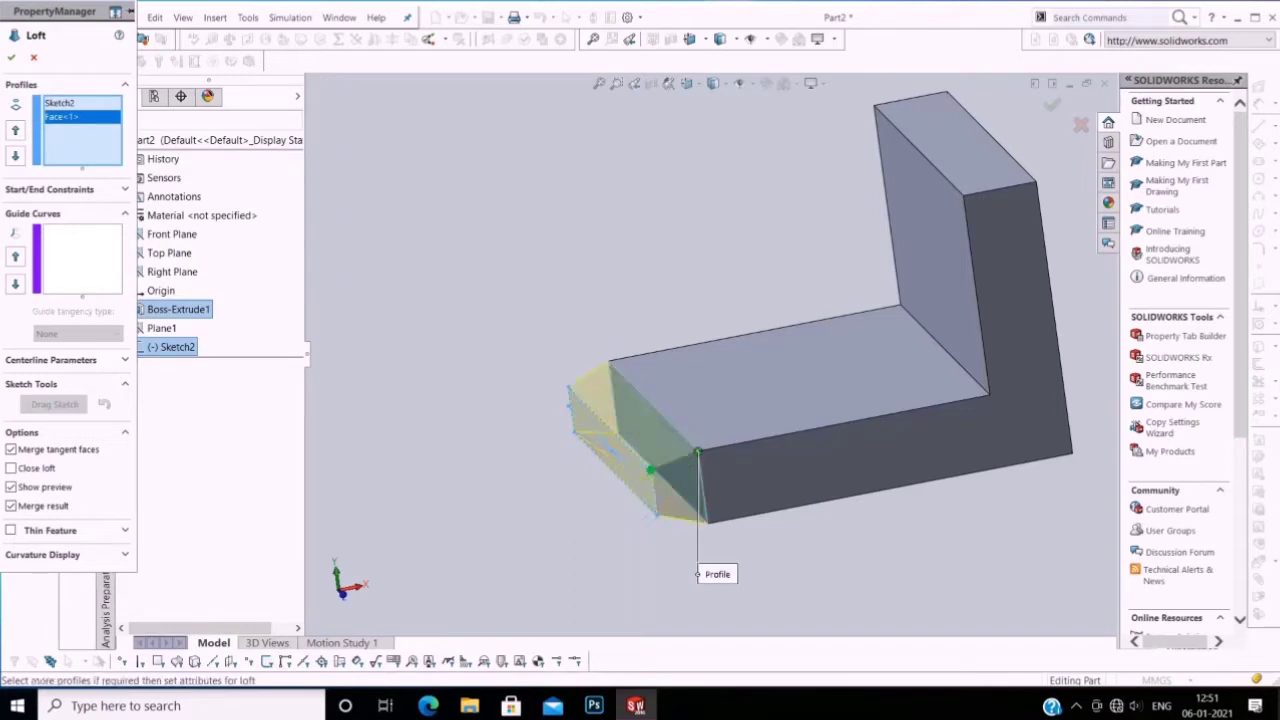
left_click(11, 57)
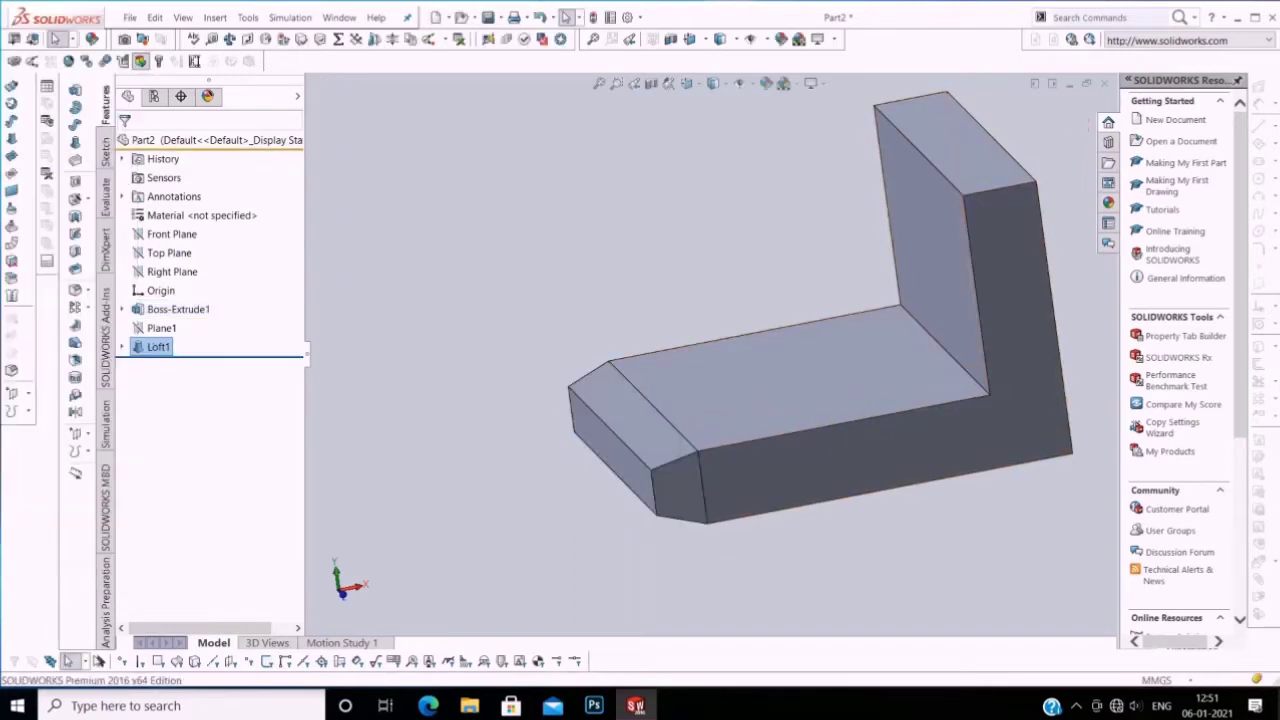
Step: Zoom to fit and rotate the part to inspect the new tapered tip
scroll(700, 412, "down", 3)
scroll(700, 412, "up", 3)
right_click(500, 309)
left_click(750, 374)
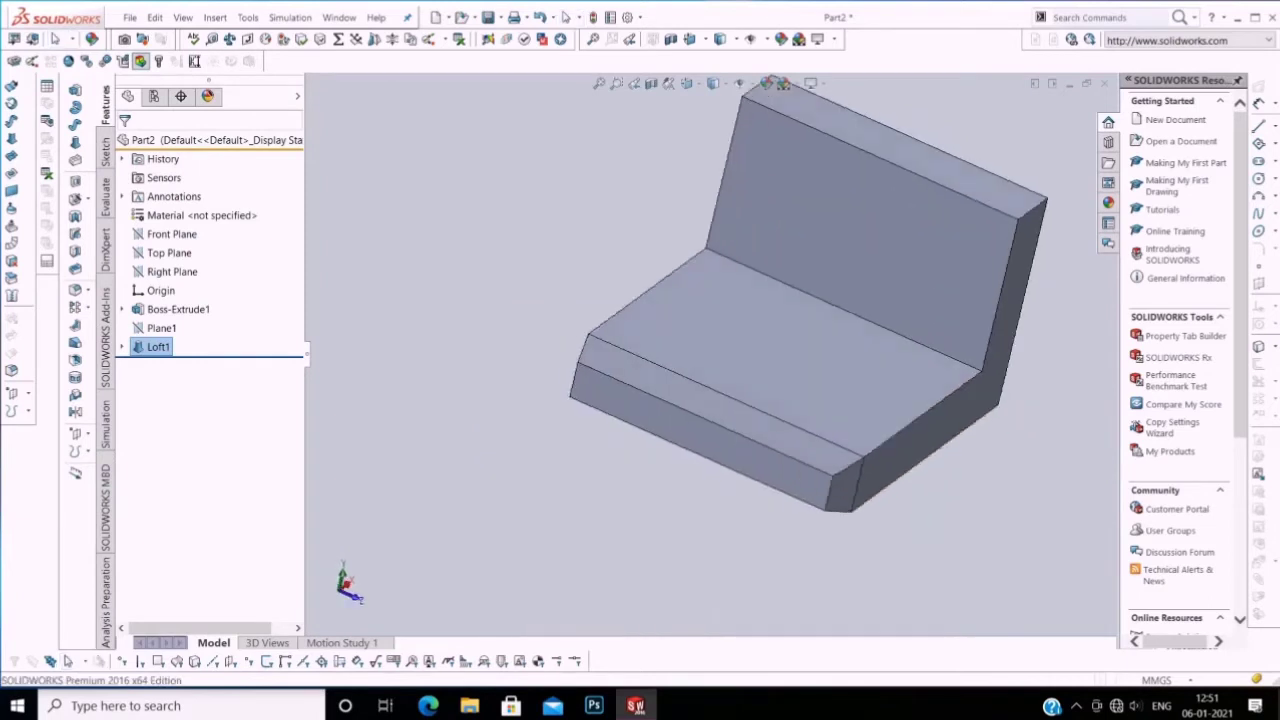
mouse_move(740, 300)
middle_mouse_down()
mouse_move(800, 340)
mouse_move(780, 320)
middle_mouse_up()
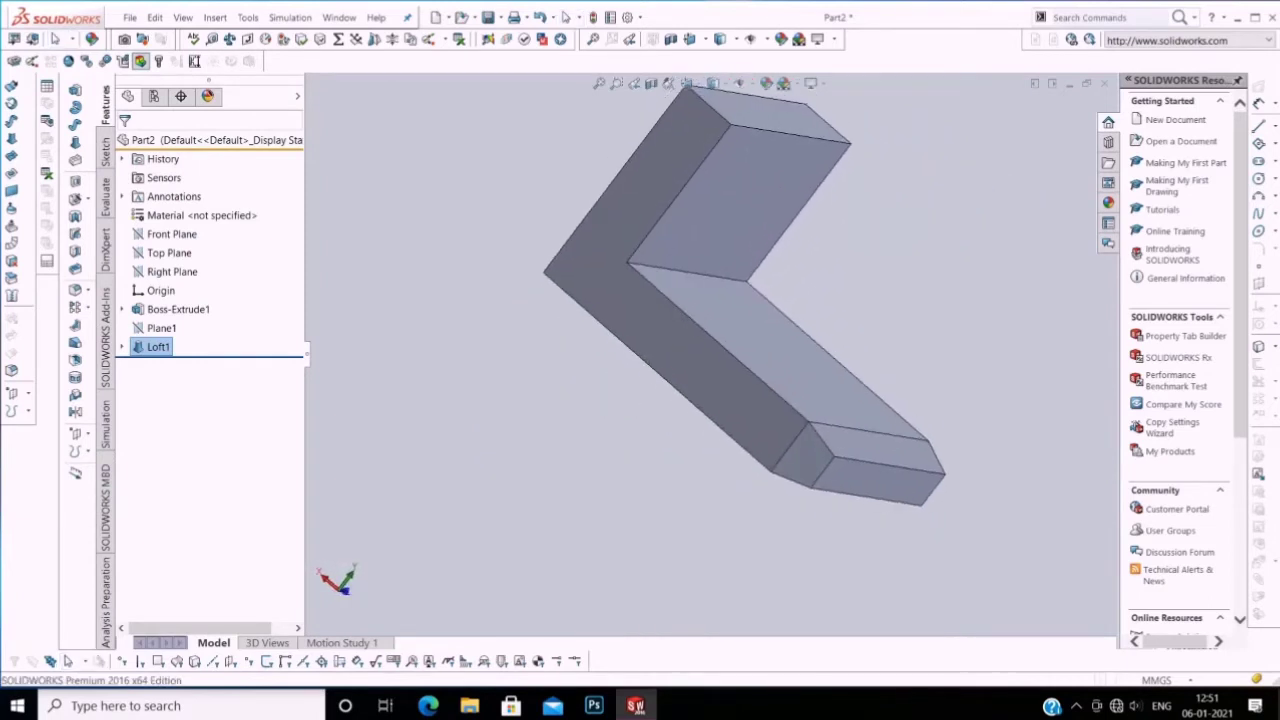
middle_click_drag(780, 320, 860, 336)
Step: Change Plane1's offset distance to 8 mm
right_click(160, 328)
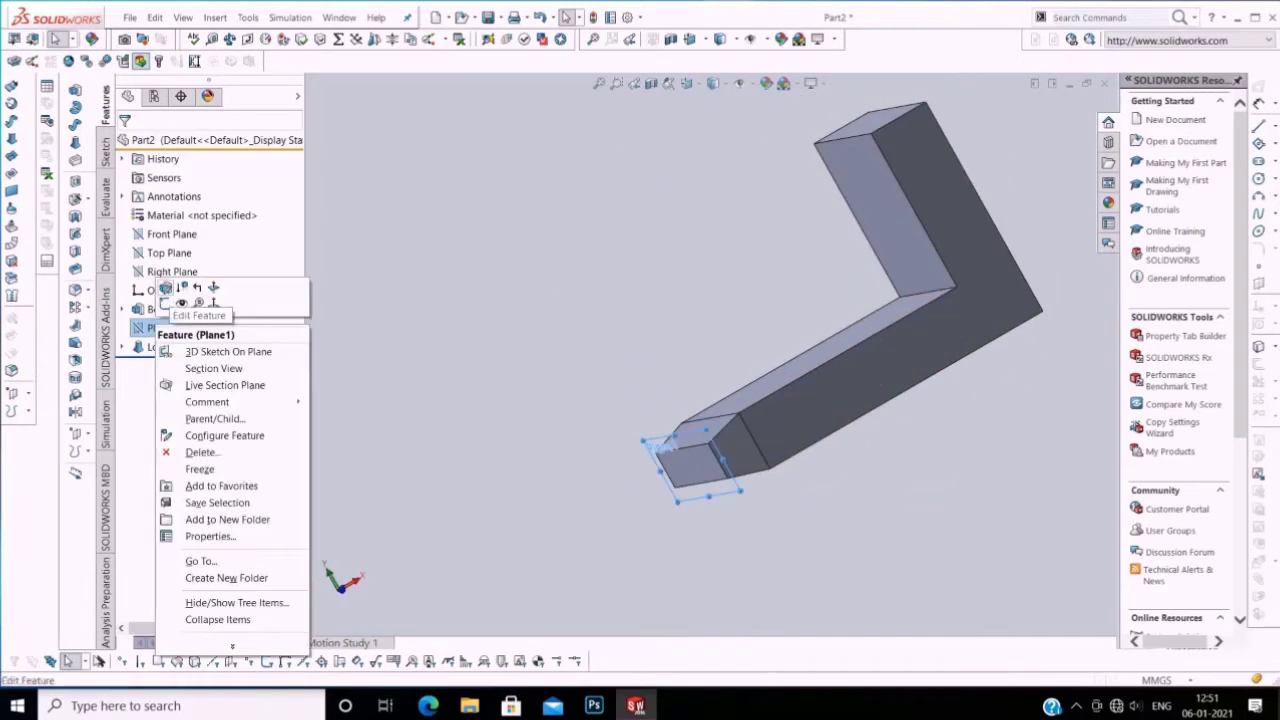
left_click(166, 288)
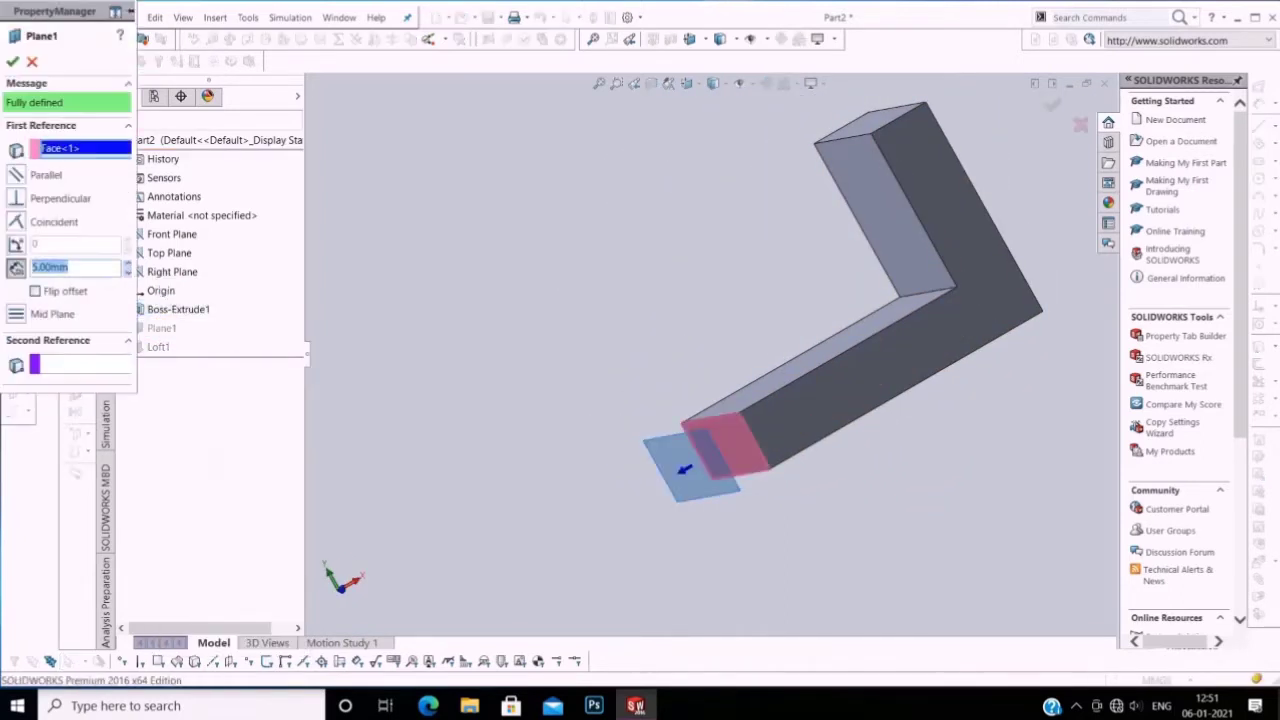
type("8")
key("Return")
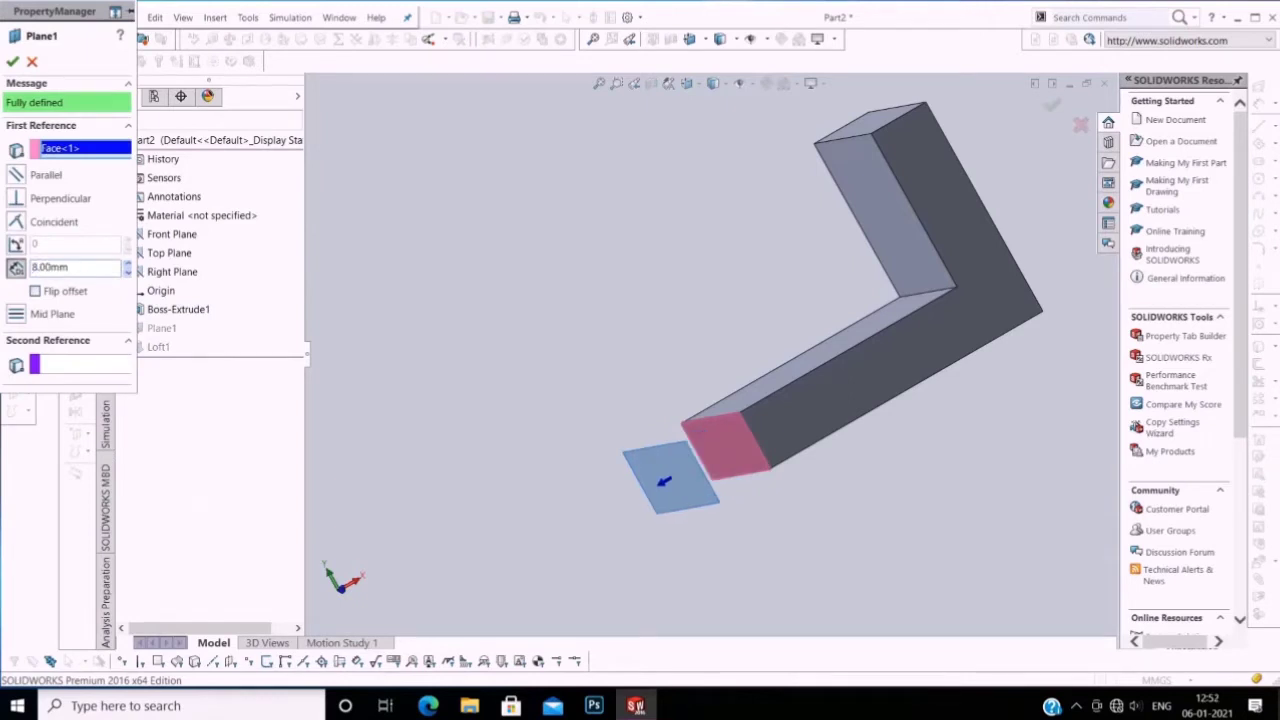
left_click(13, 61)
Step: Orbit and zoom the view to see the whole L-shaped part
scroll(765, 401, "down", 2)
right_click(497, 353)
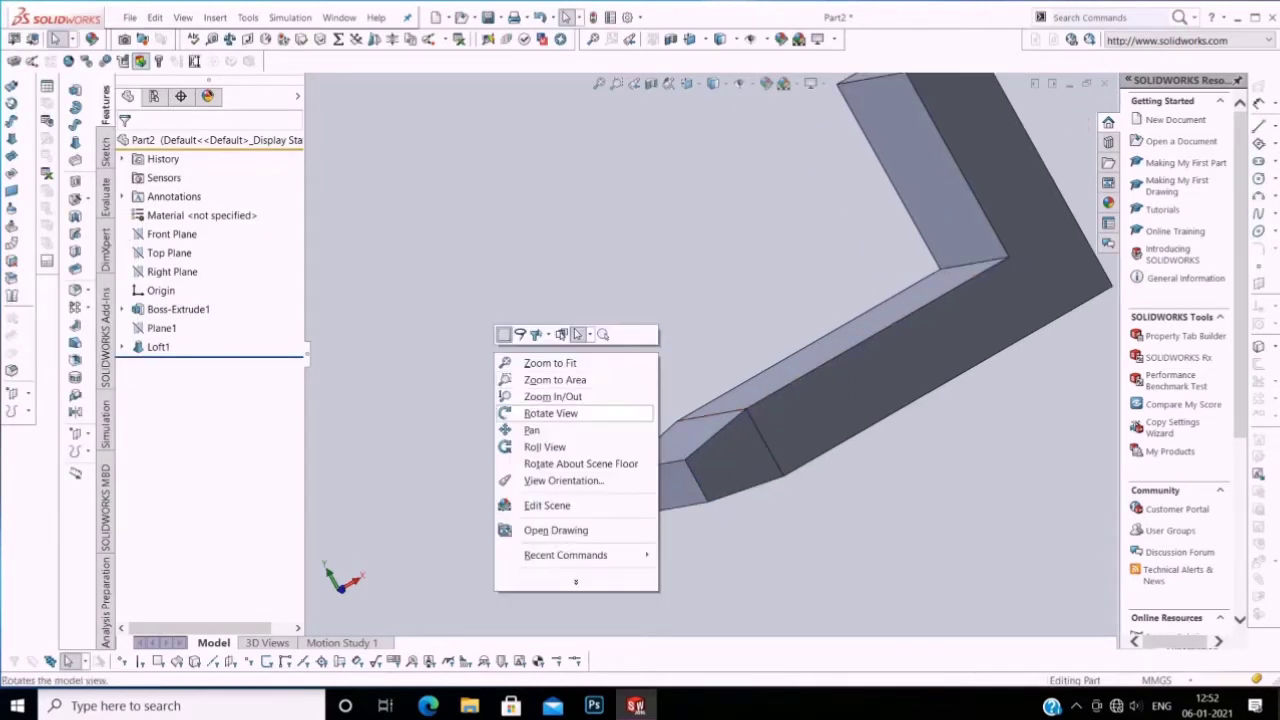
left_click(550, 413)
left_click_drag(700, 400, 780, 380)
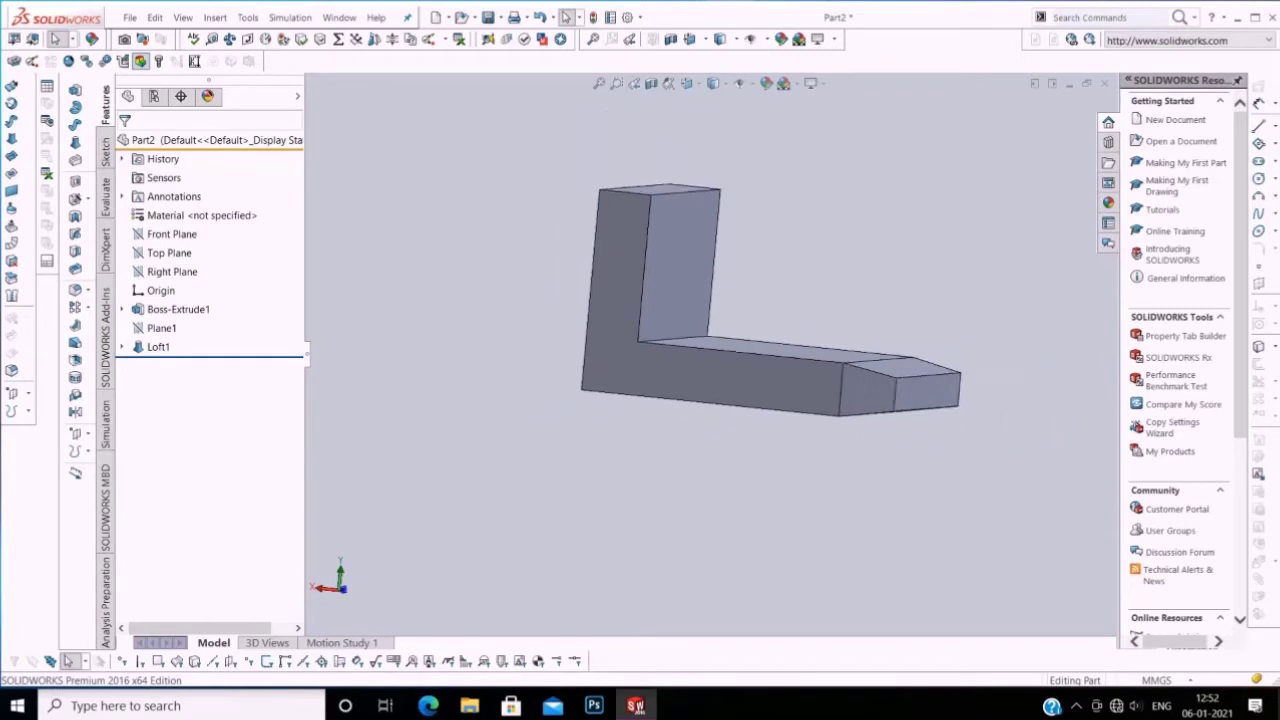
scroll(624, 96, "down", 3)
Step: Create Plane2 offset 8 mm above the upright leg's top face and view it normal
left_click(11, 392)
left_click(60, 396)
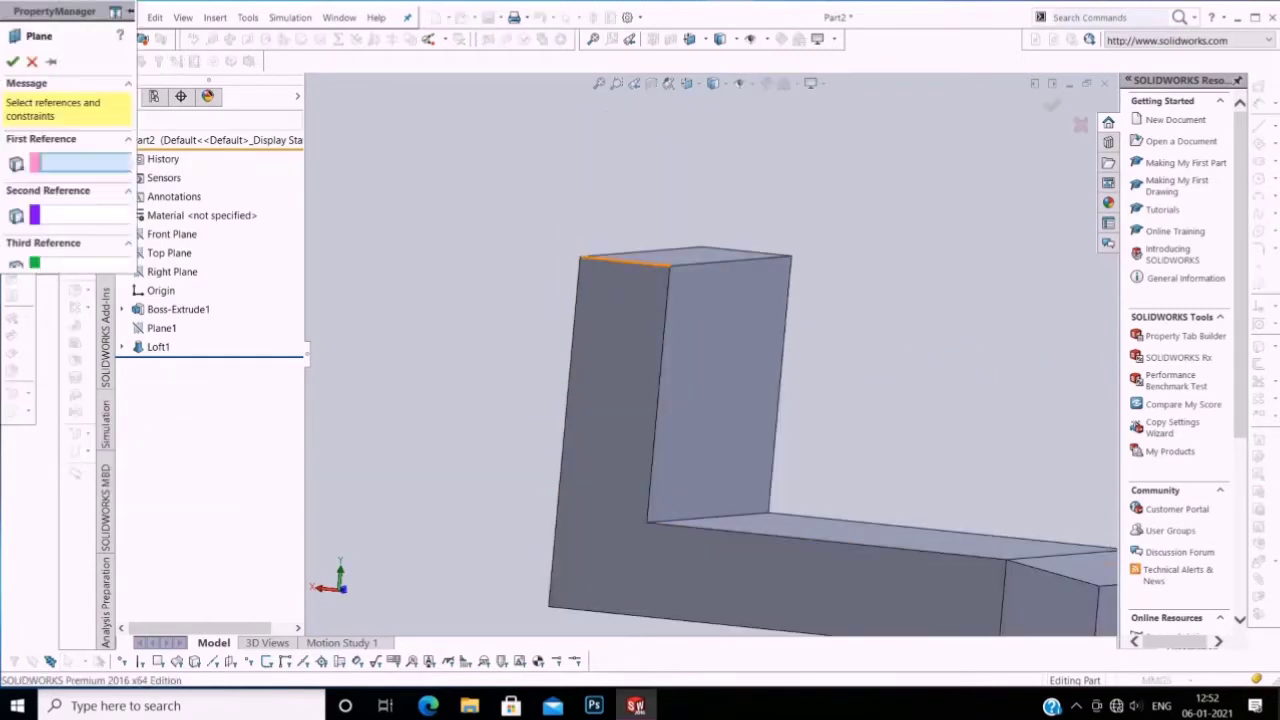
left_click(685, 257)
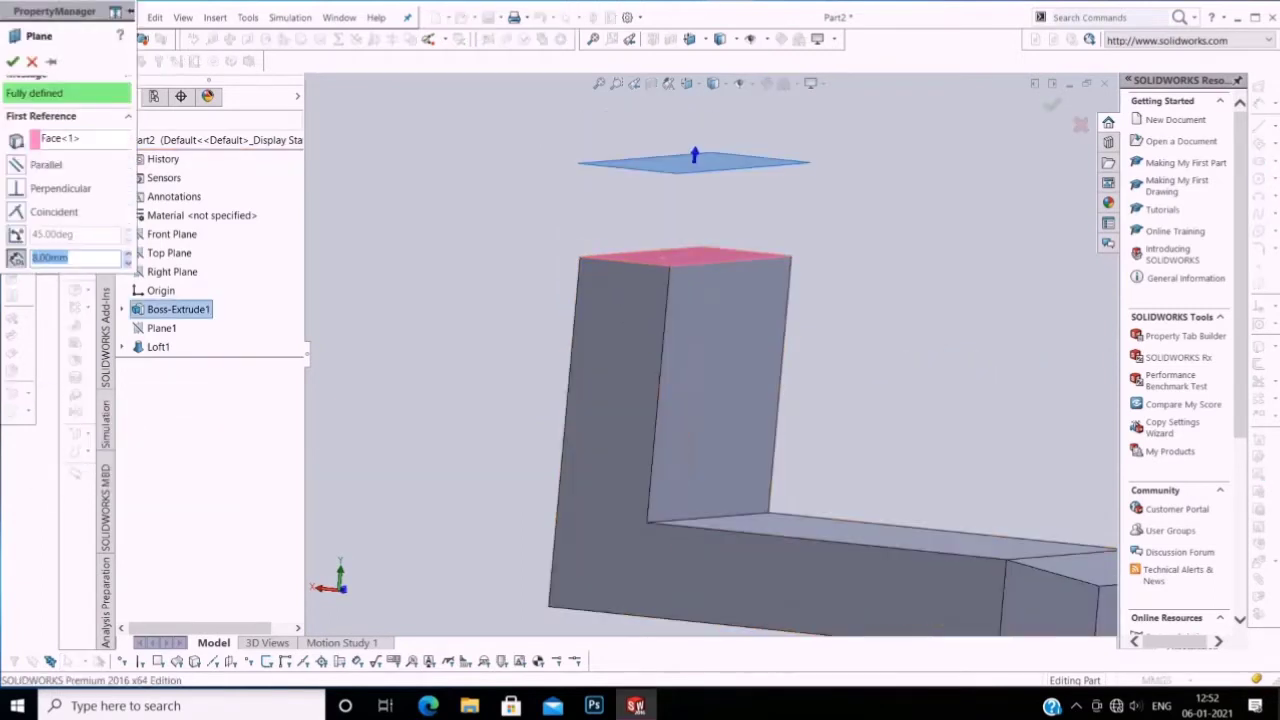
key("Return")
scroll(660, 110, "down", 3)
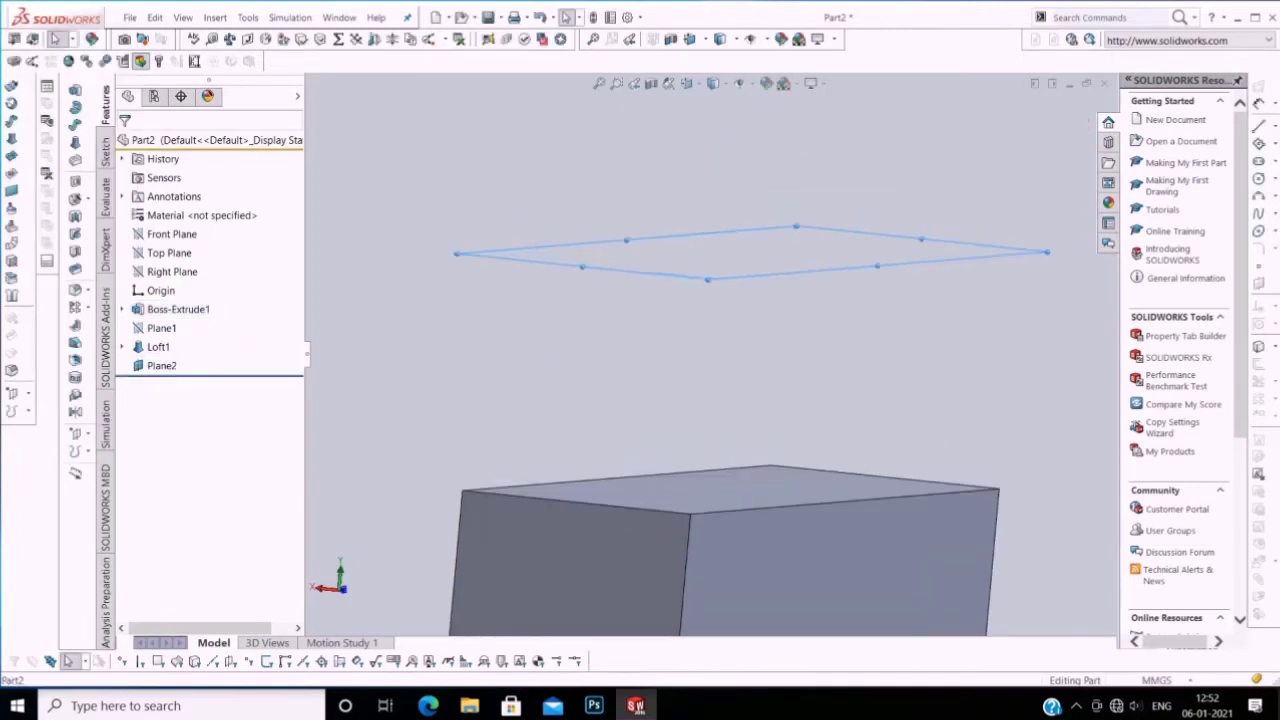
right_click(765, 246)
left_click(835, 221)
scroll(960, 245, "down", 1)
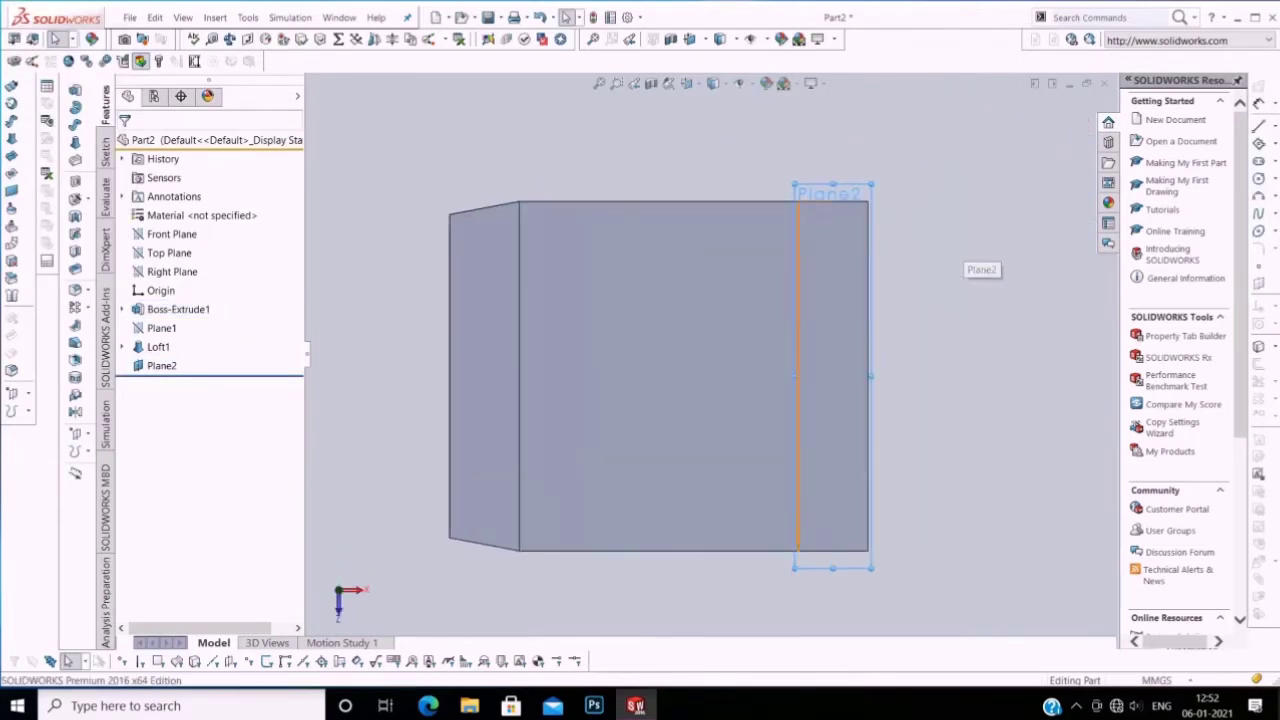
Step: Draw a vertical centerline on Plane2 and a center rectangle centred on it
left_click(1258, 125)
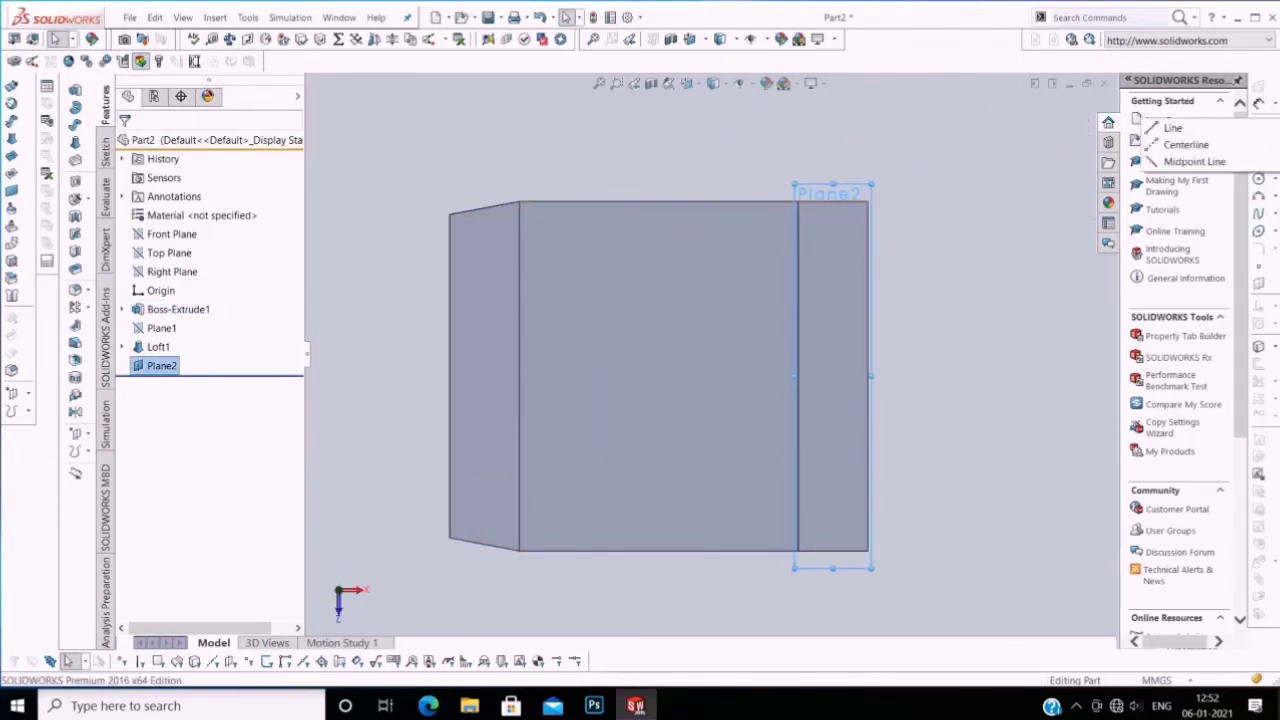
left_click(1165, 143)
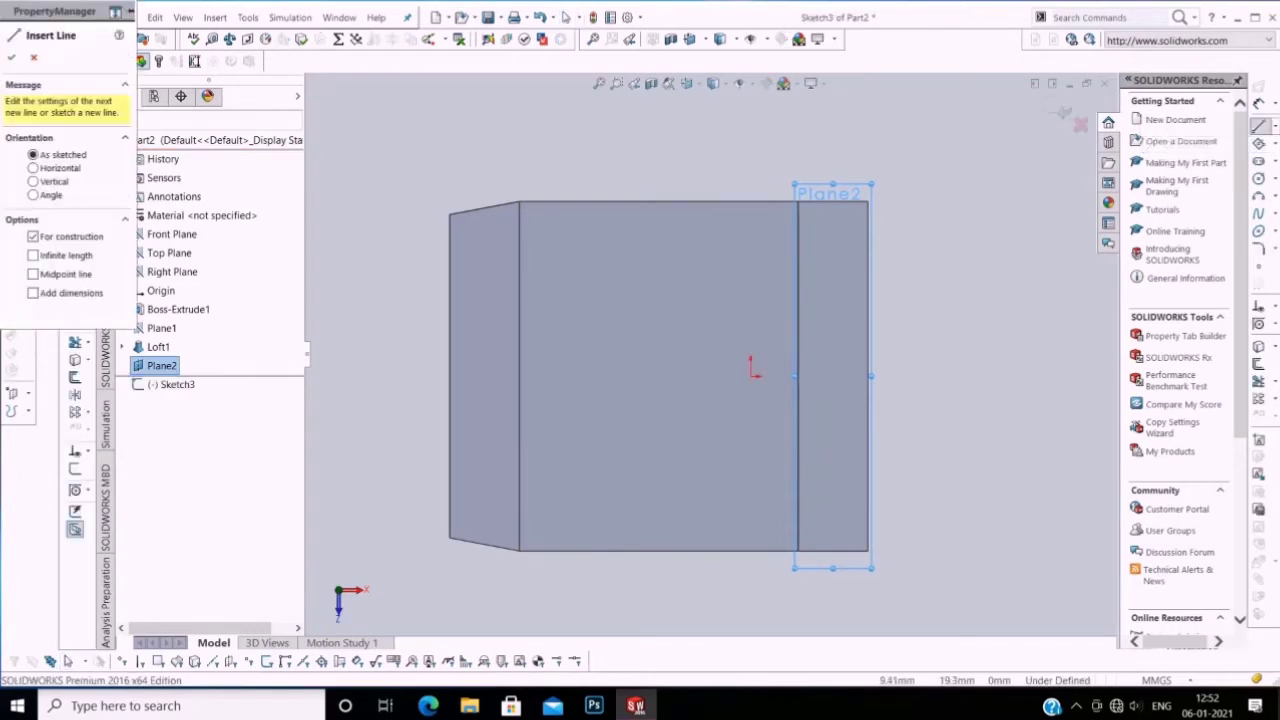
left_click(834, 203)
left_click(832, 550)
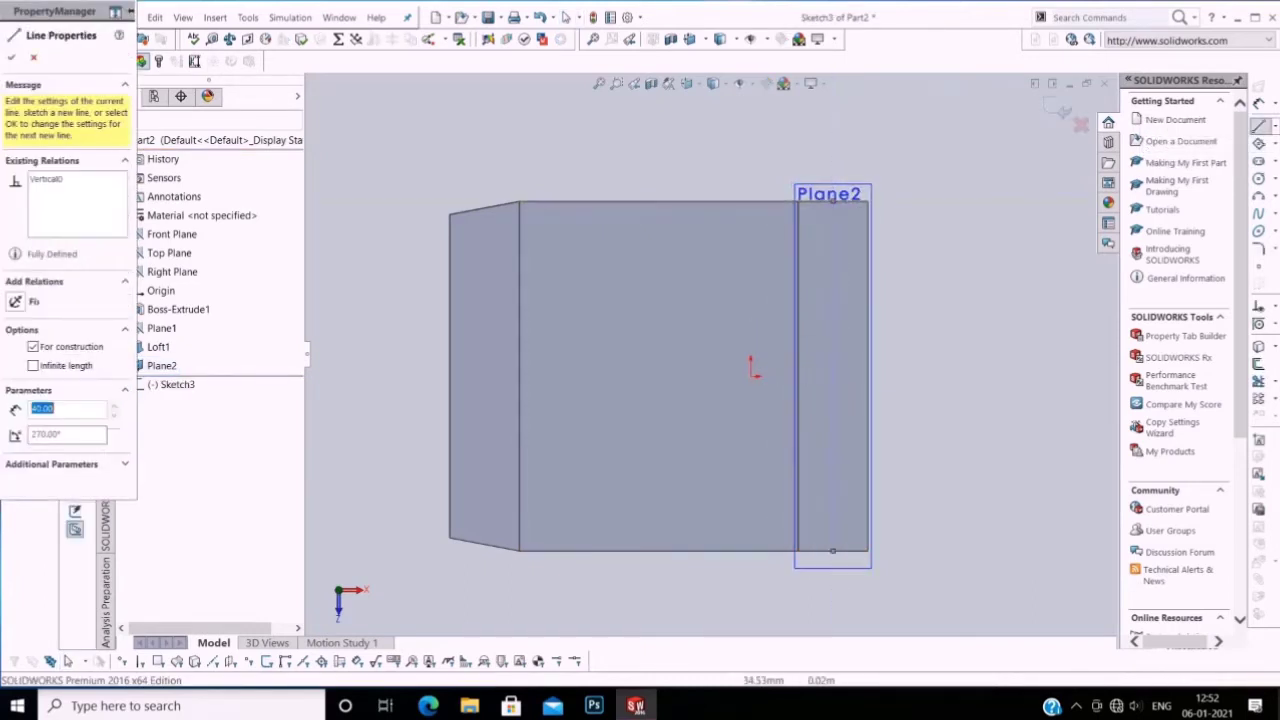
key("Escape")
scroll(826, 386, "down", 1)
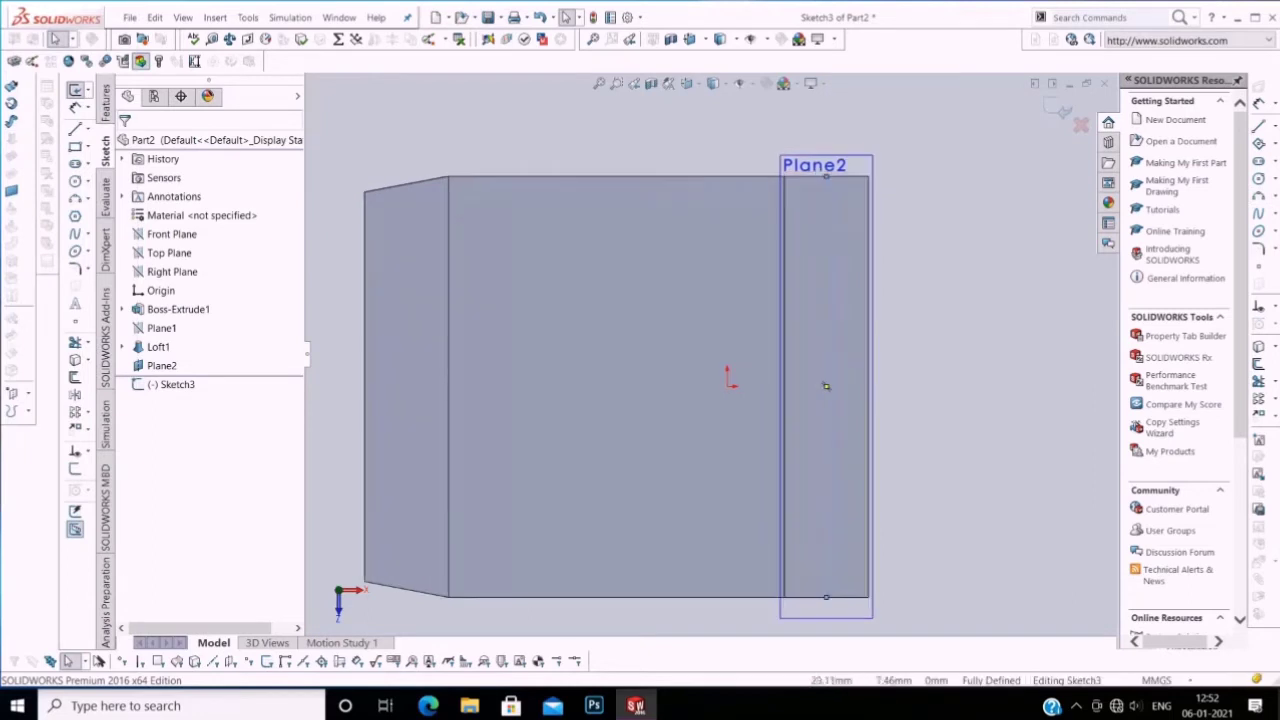
left_click(1262, 143)
left_click(1123, 162)
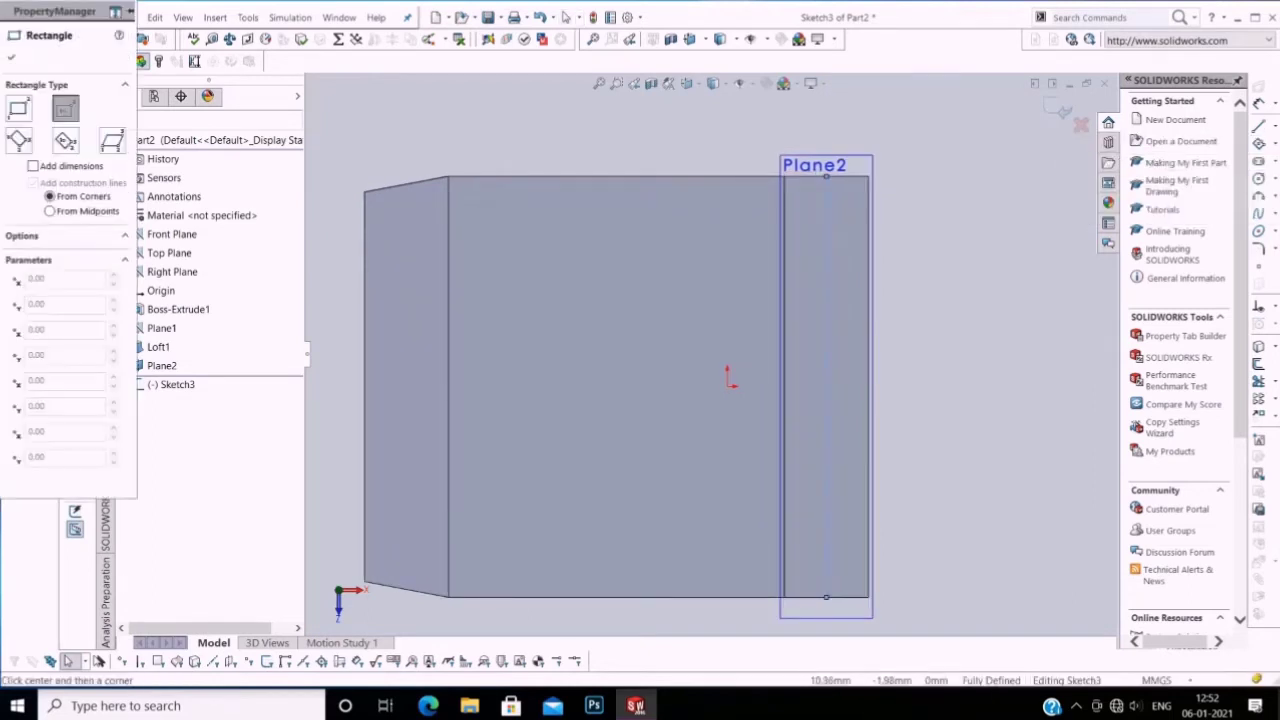
left_click(826, 386)
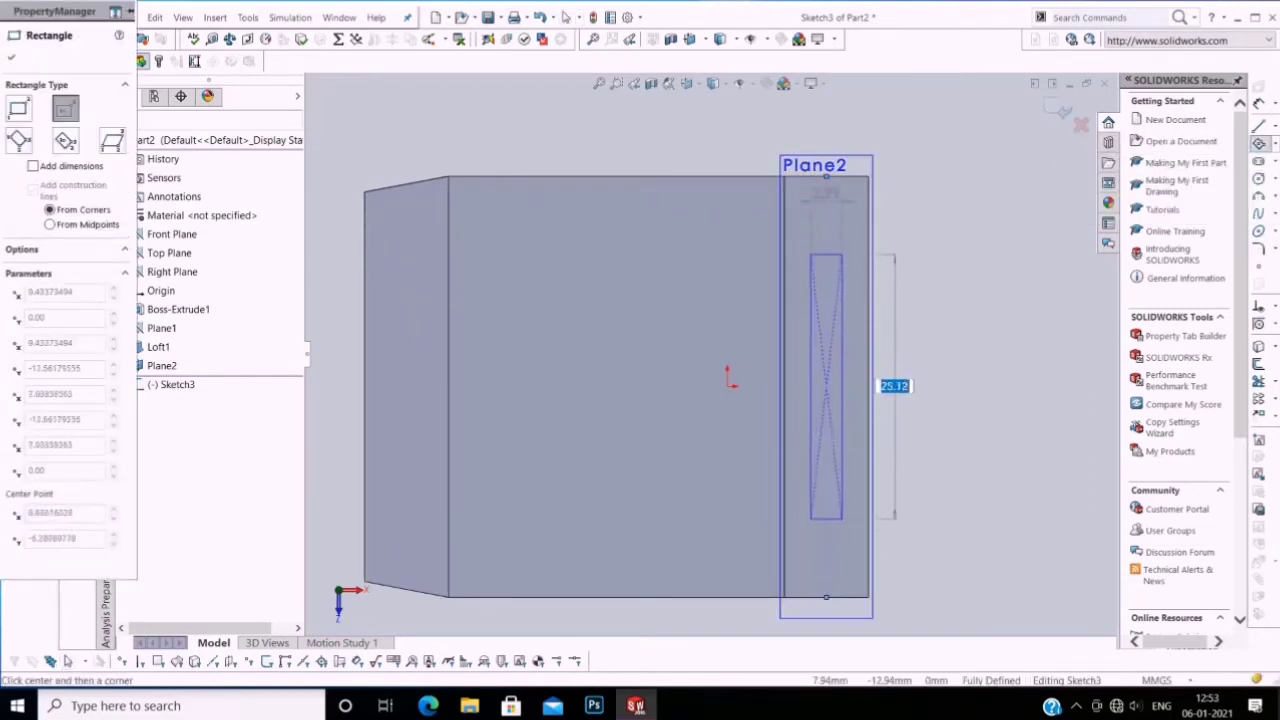
left_click(848, 575)
right_click(948, 276)
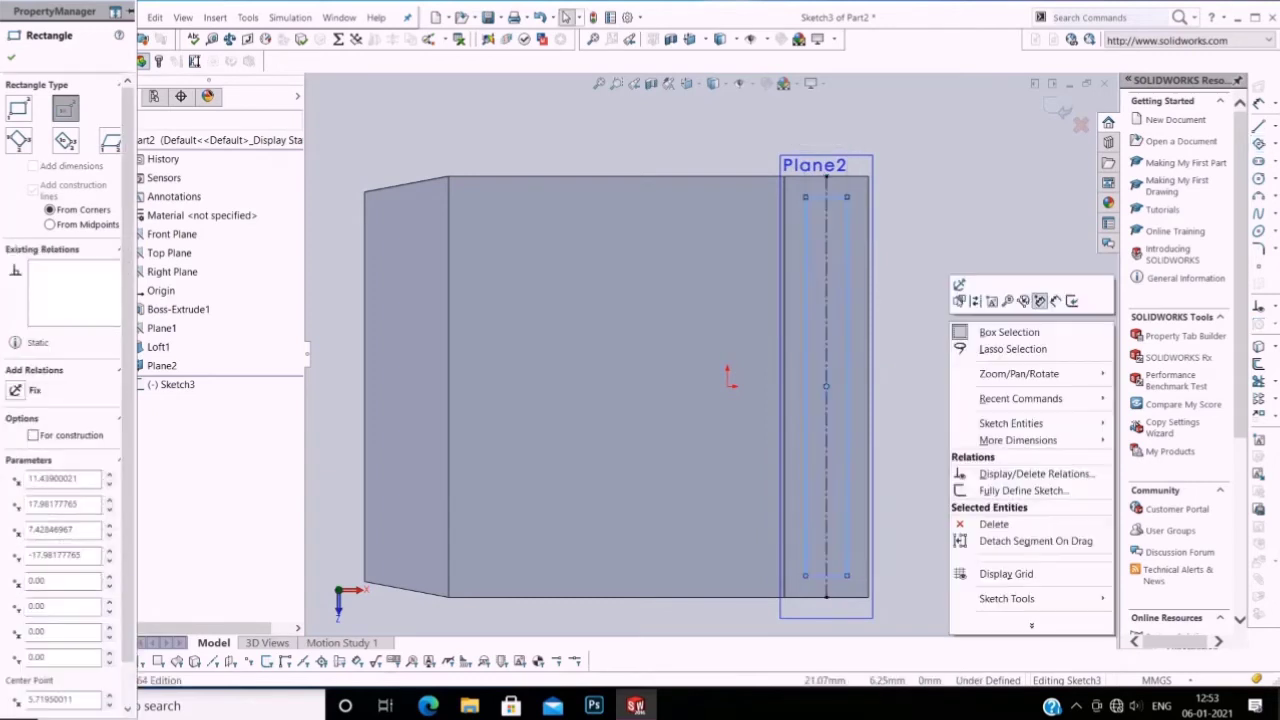
Step: Dimension the rectangle 37 mm high and 5 mm wide
left_click(1000, 288)
left_click(848, 390)
left_click(933, 386)
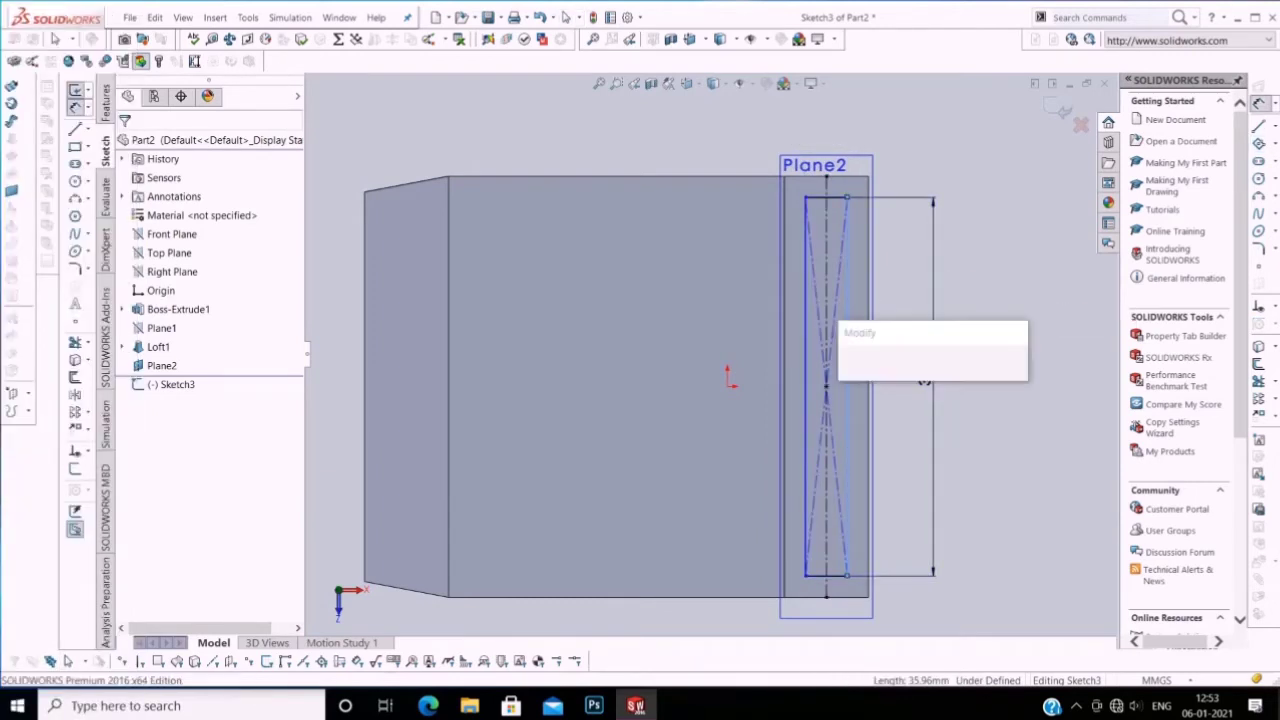
type("37")
key("Return")
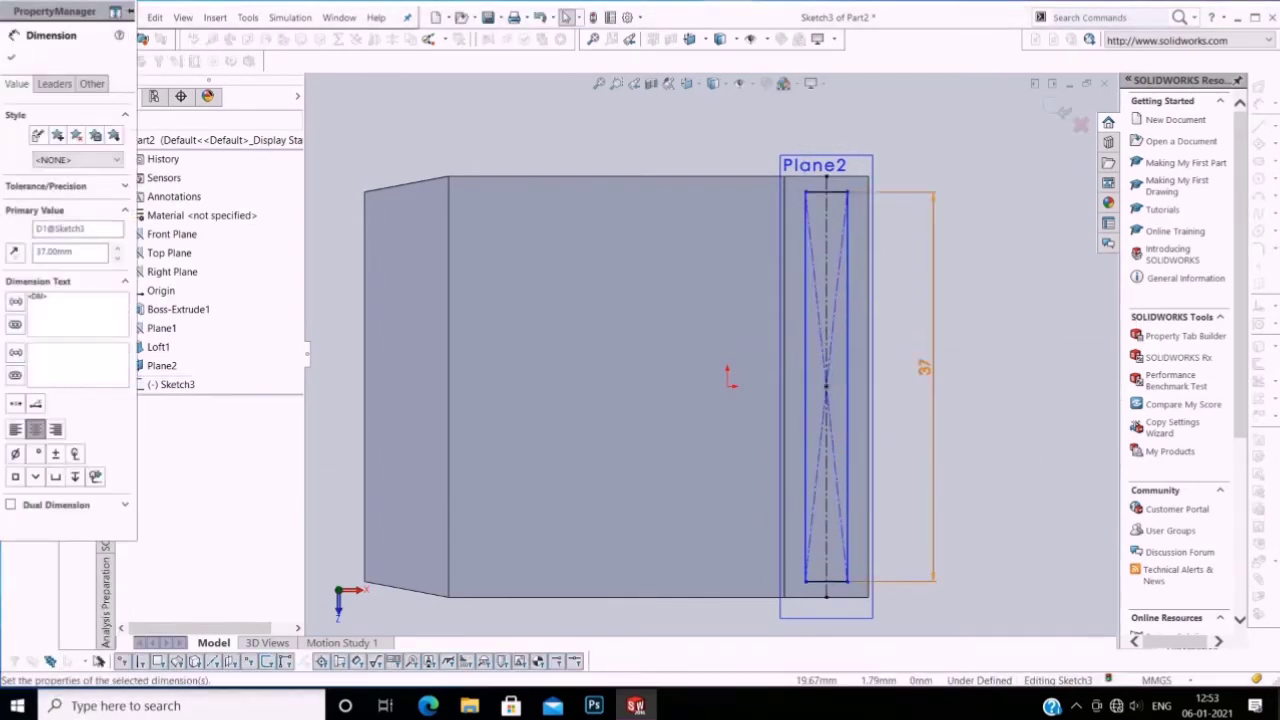
right_click(550, 118)
key("Escape")
left_click(826, 192)
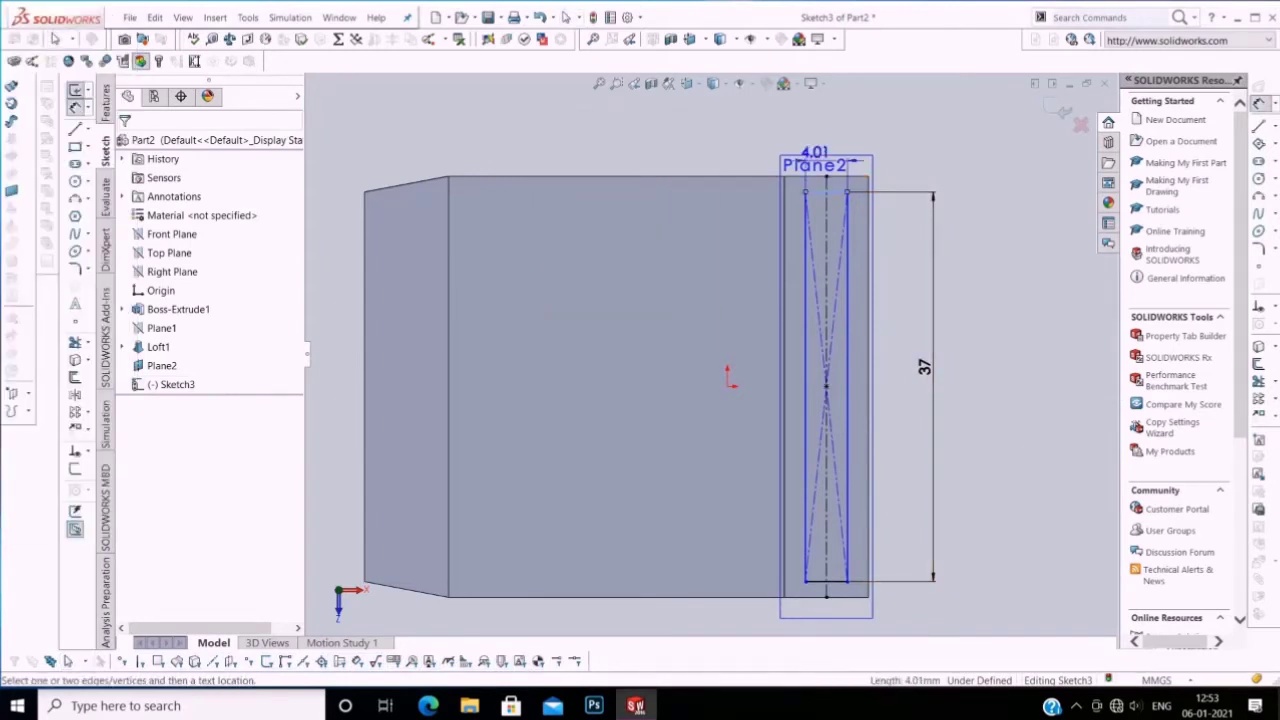
left_click(822, 122)
type("5")
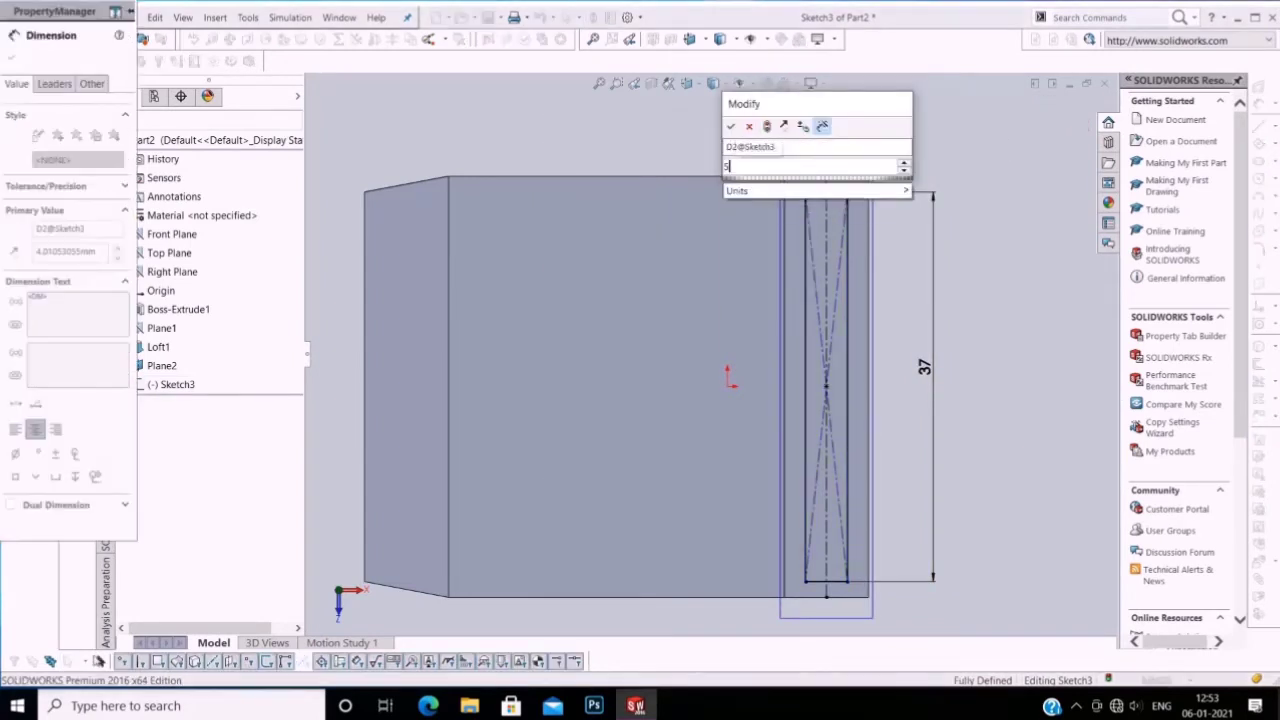
key("Return")
key("Escape")
right_click(391, 110)
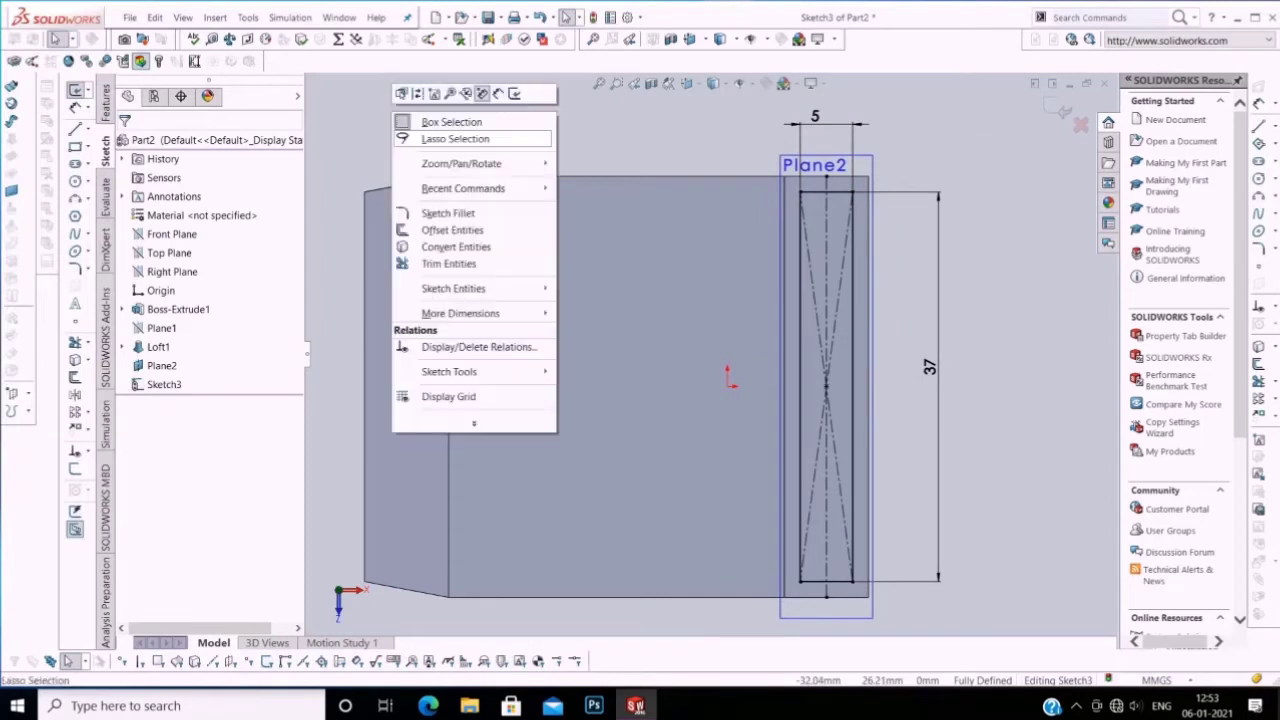
key("Escape")
Step: Switch to isometric view, hide Plane2, and exit the sketch
key("ctrl+7")
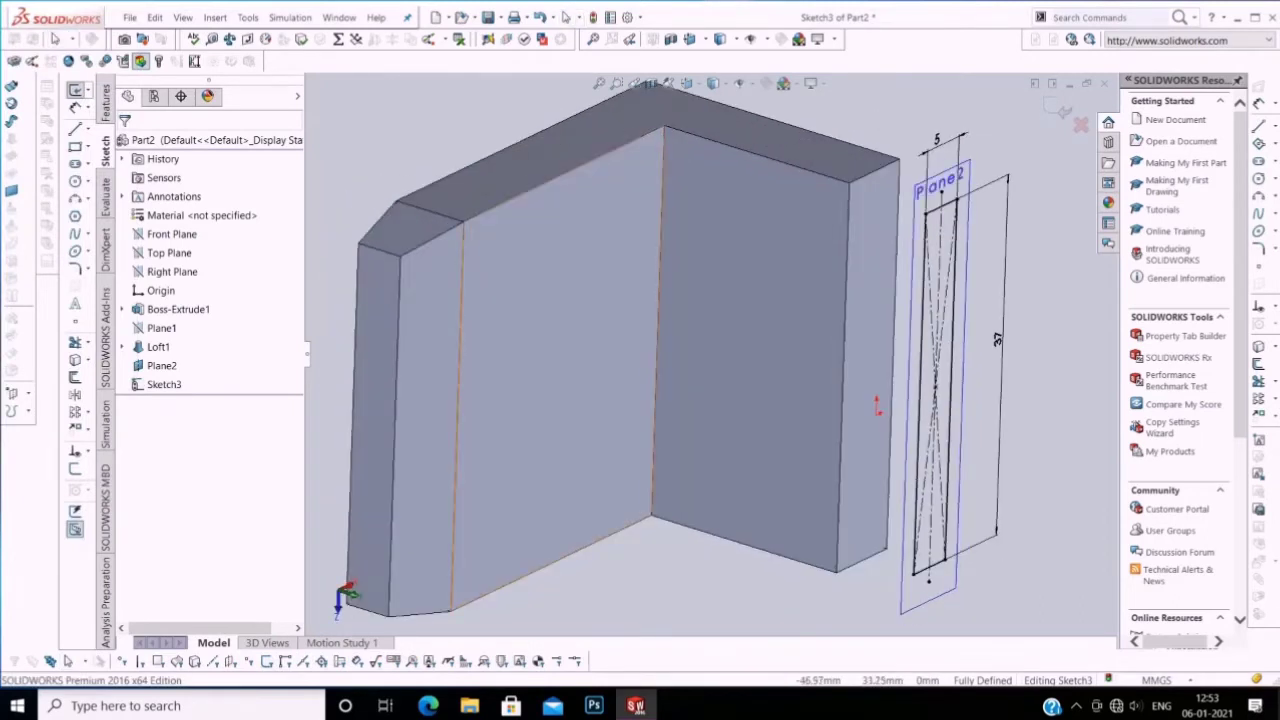
right_click(162, 366)
left_click(183, 345)
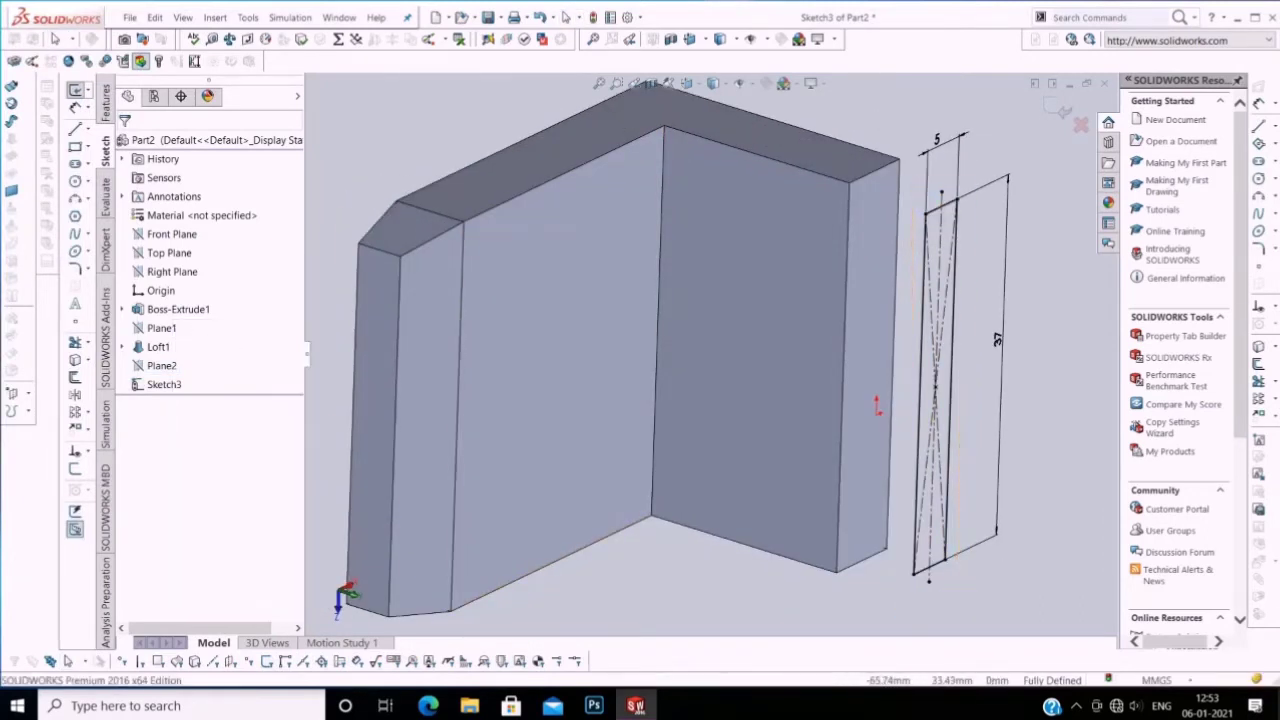
left_click(1063, 110)
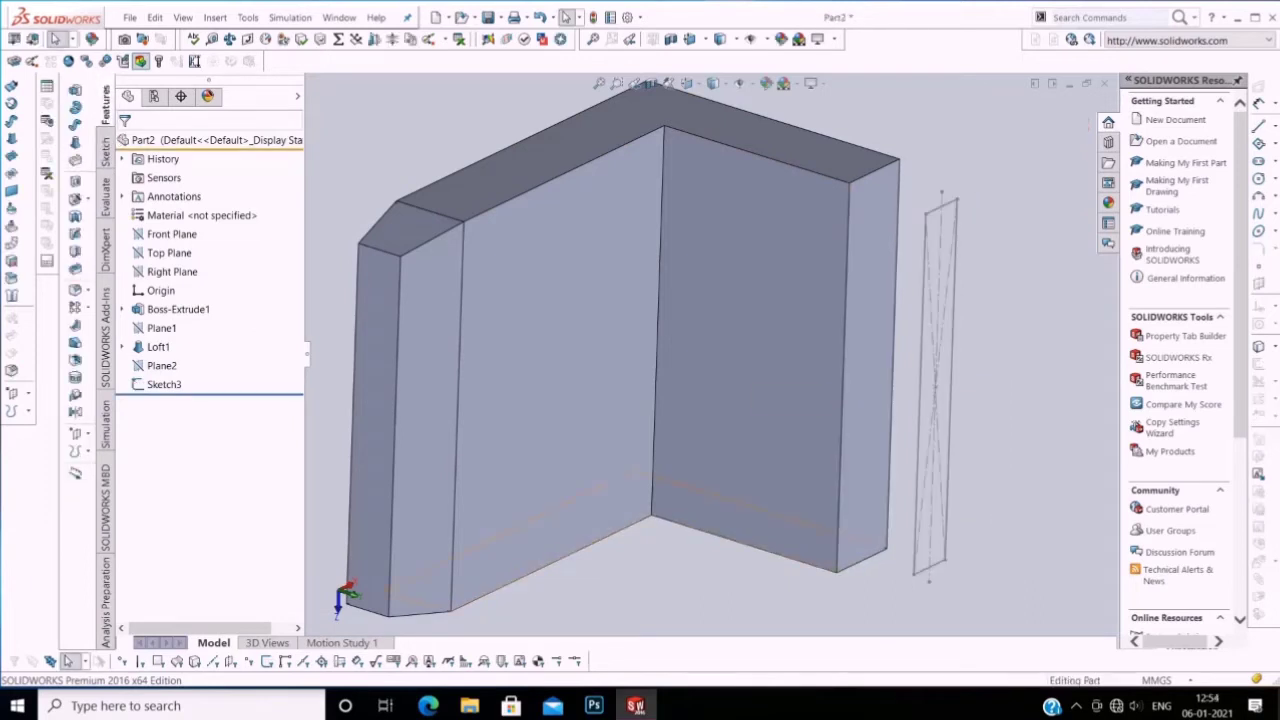
Step: Loft Sketch3's rectangle to the upright leg's top face to taper the leg
left_click(75, 141)
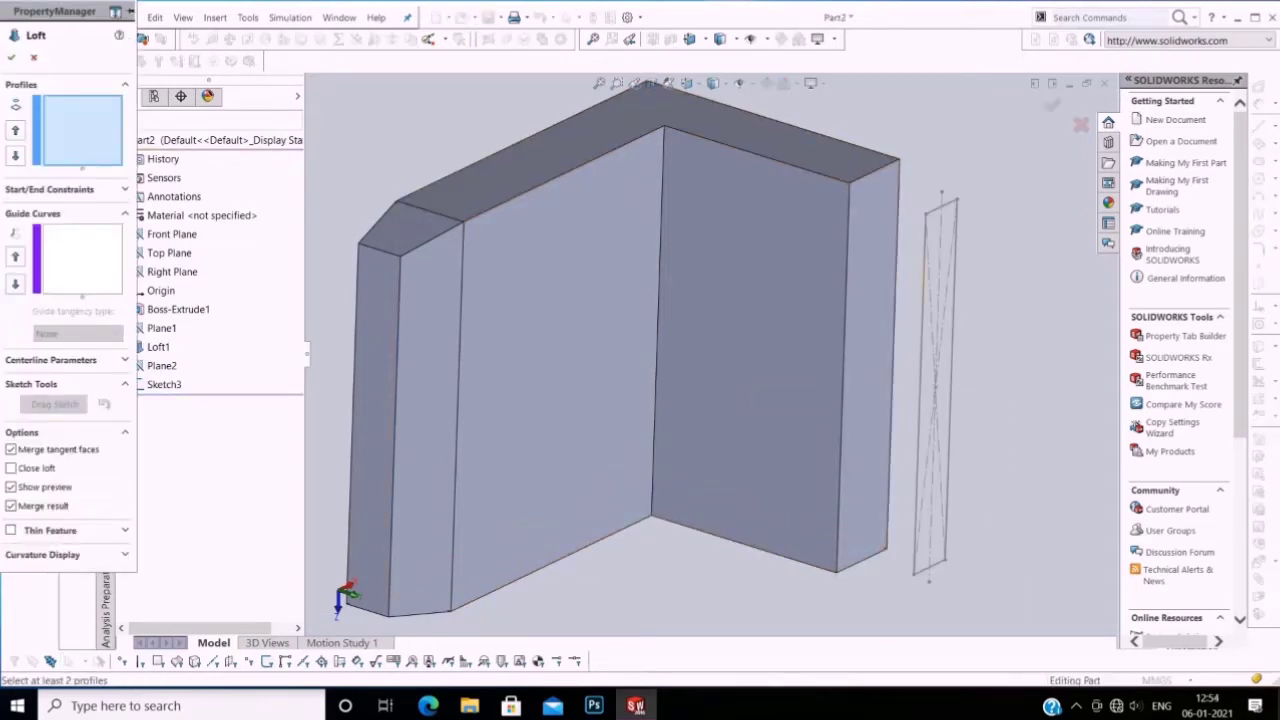
left_click(952, 212)
left_click(750, 340)
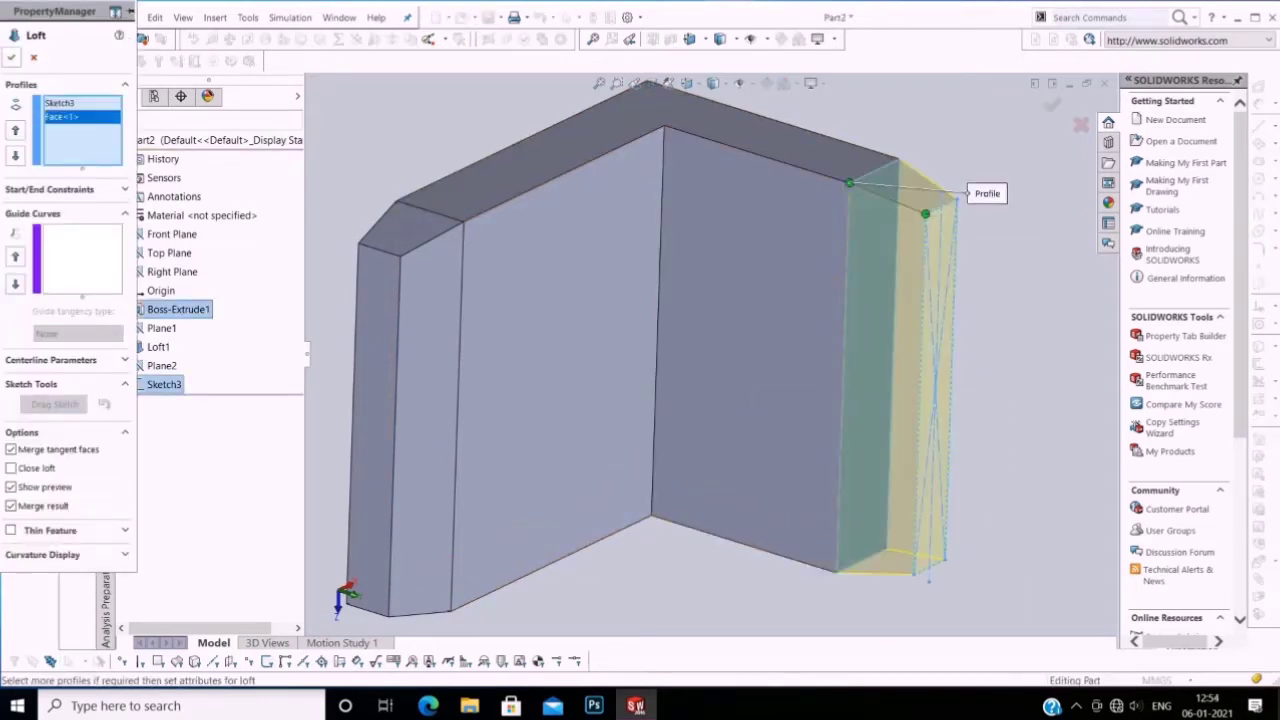
left_click(11, 57)
Step: Orbit to inspect the tapered leg and start a new reference plane
right_click(460, 150)
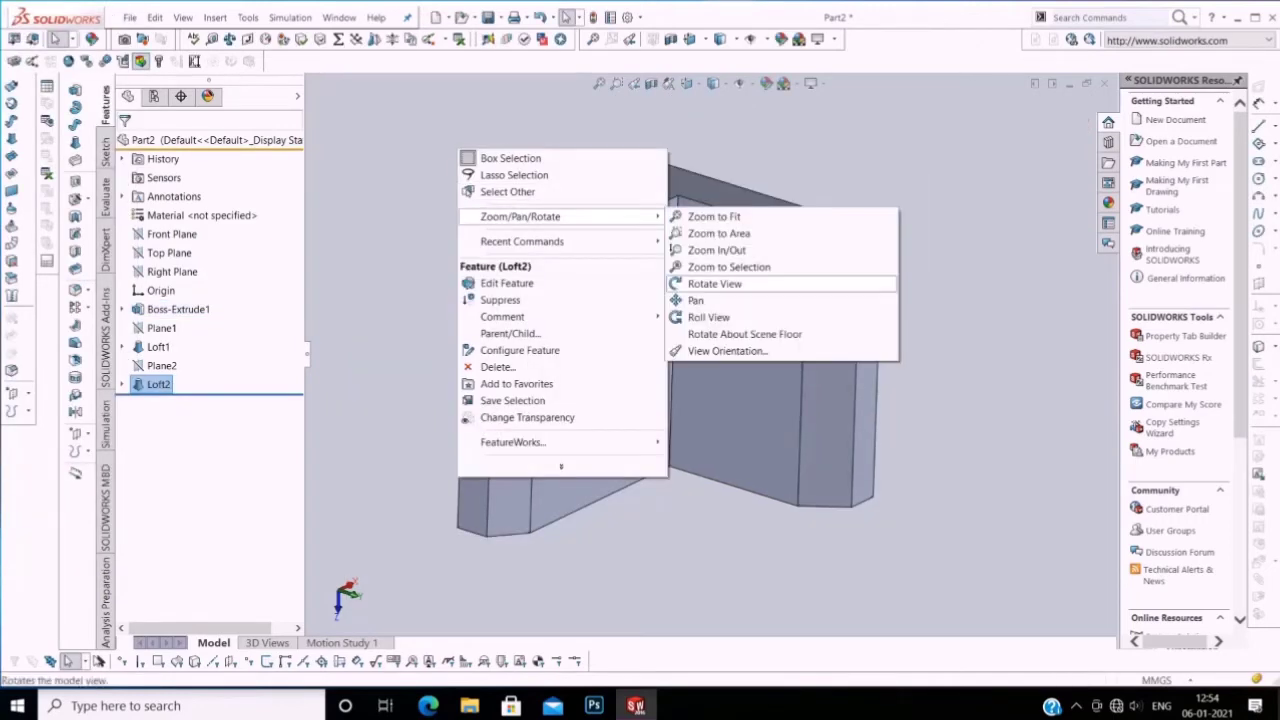
left_click(715, 284)
mouse_move(700, 350)
left_mouse_down()
mouse_move(640, 380)
mouse_move(760, 380)
left_mouse_up()
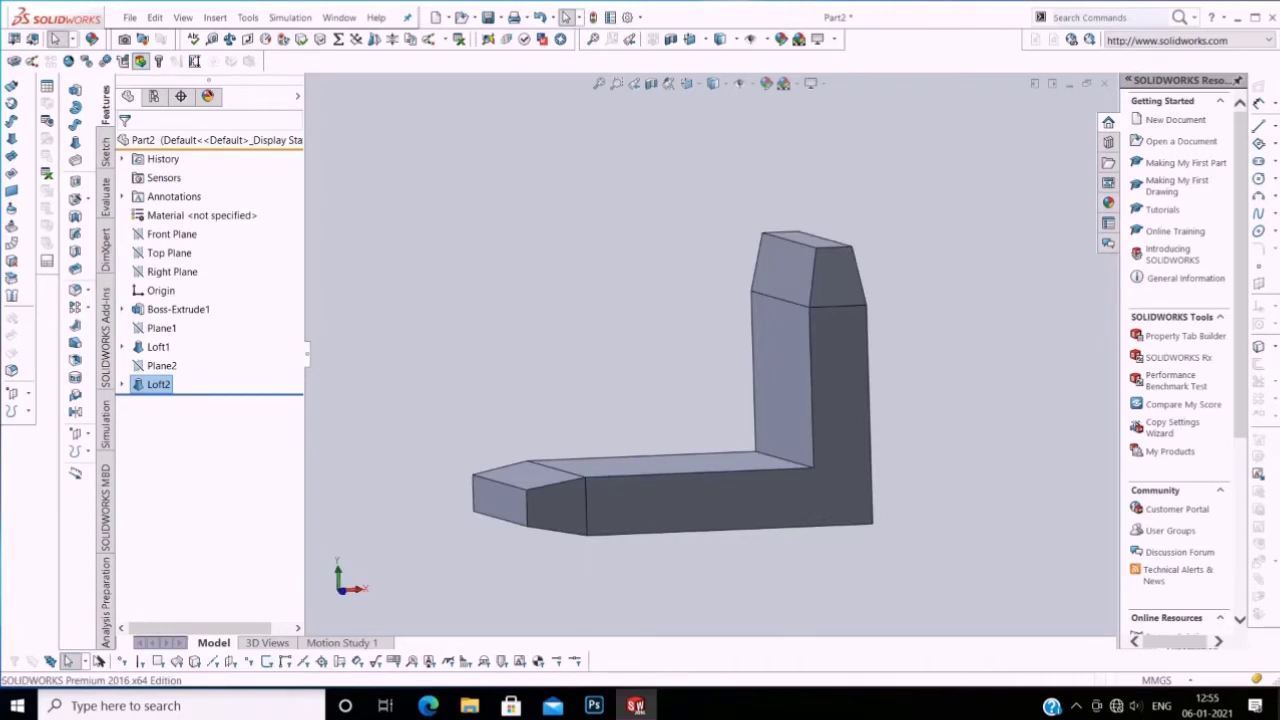
left_click(11, 392)
left_click(63, 394)
Step: Create Plane3 offset 2 mm from the L's large front face and view it normal
left_click(631, 516)
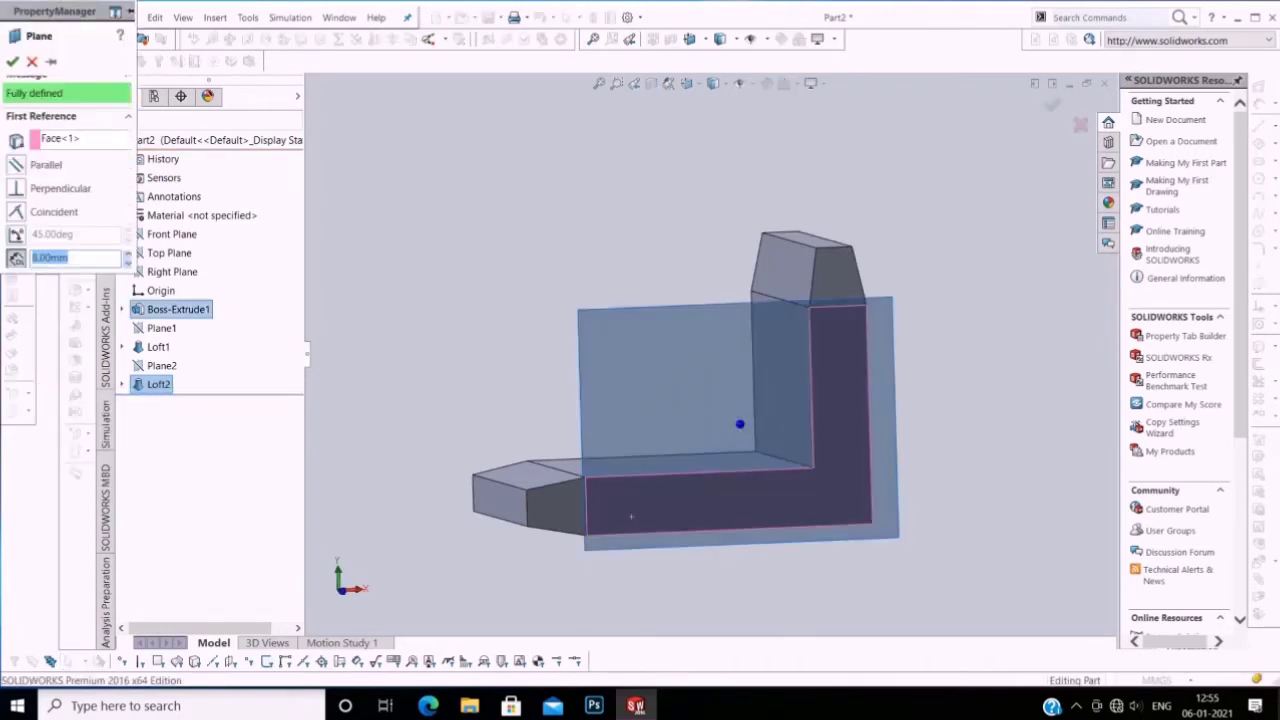
right_click(375, 353)
left_click(592, 471)
left_click_drag(600, 470, 700, 470)
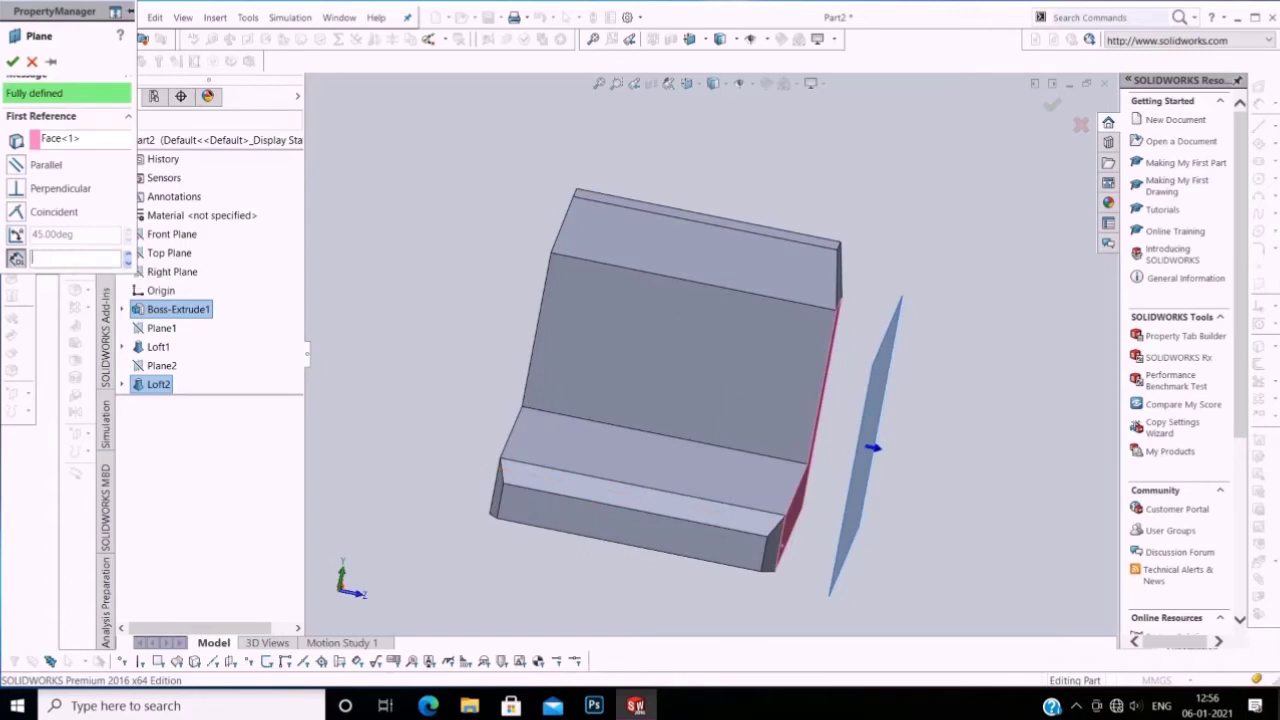
type("2")
key("Return")
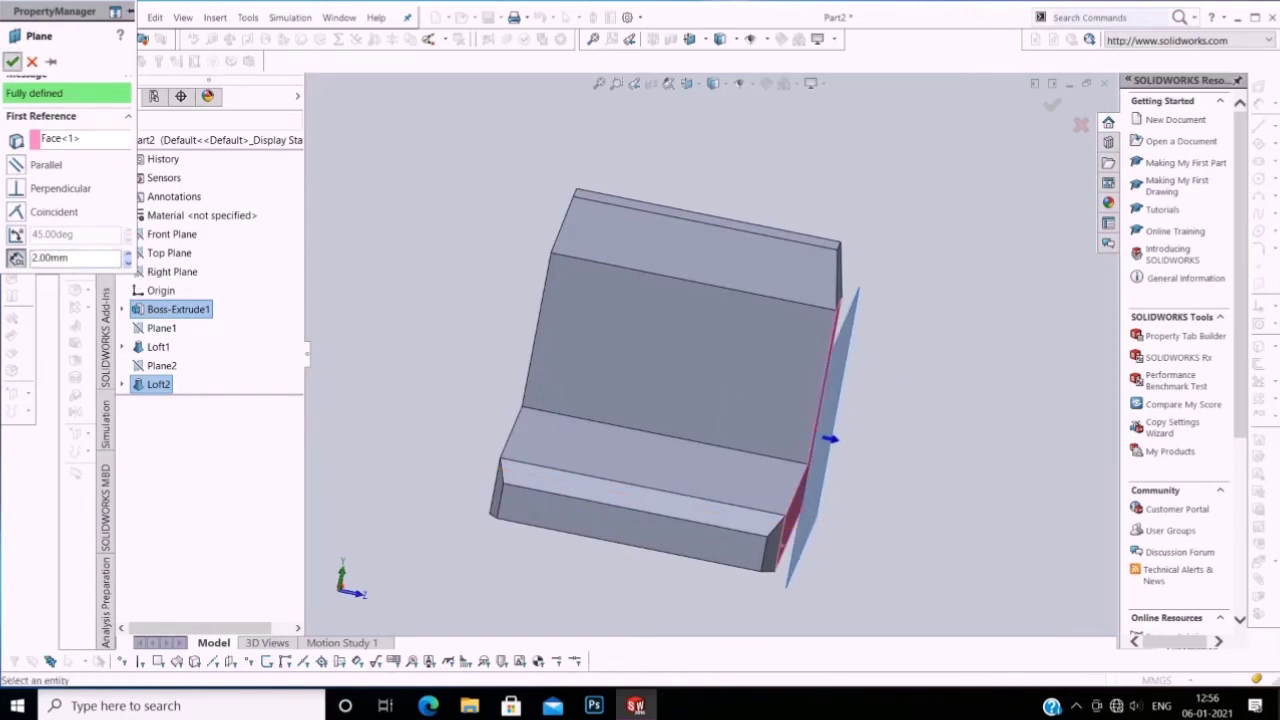
key("Return")
scroll(790, 360, "up", 5)
right_click(790, 358)
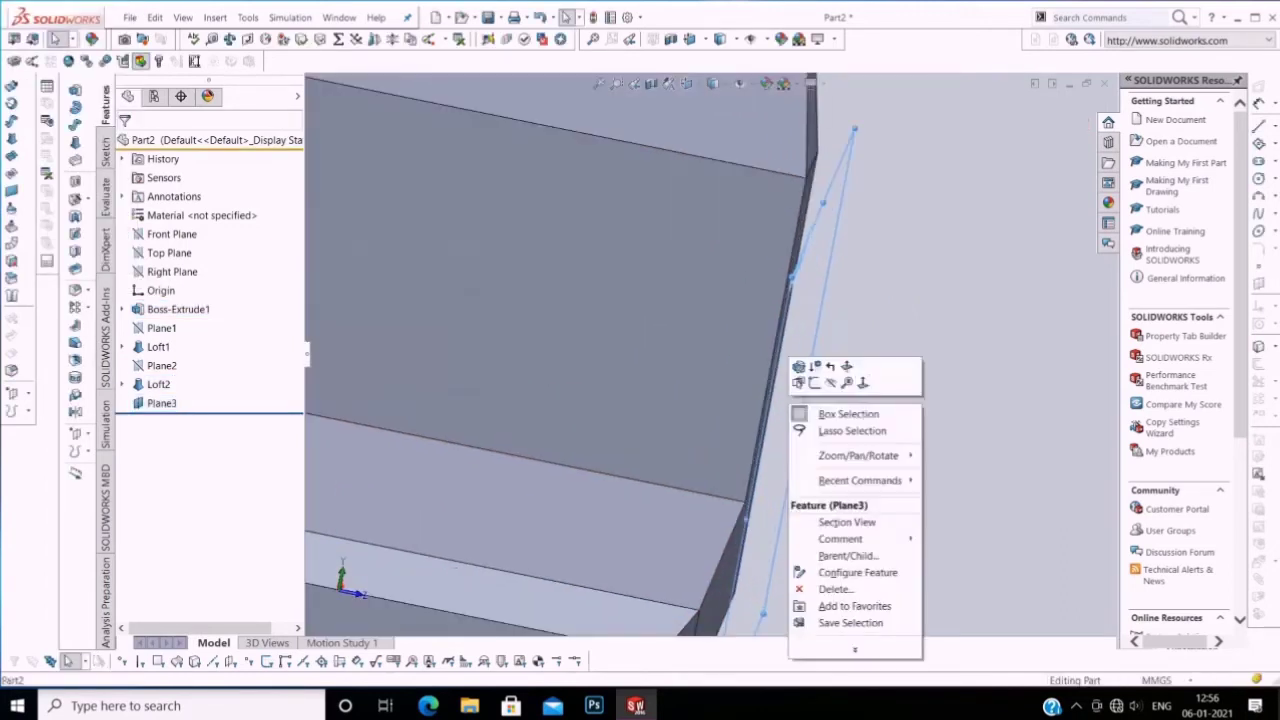
left_click(863, 382)
Step: Start a sketch on Plane3 and draw a vertical line down from the part's inner corner
right_click(592, 305)
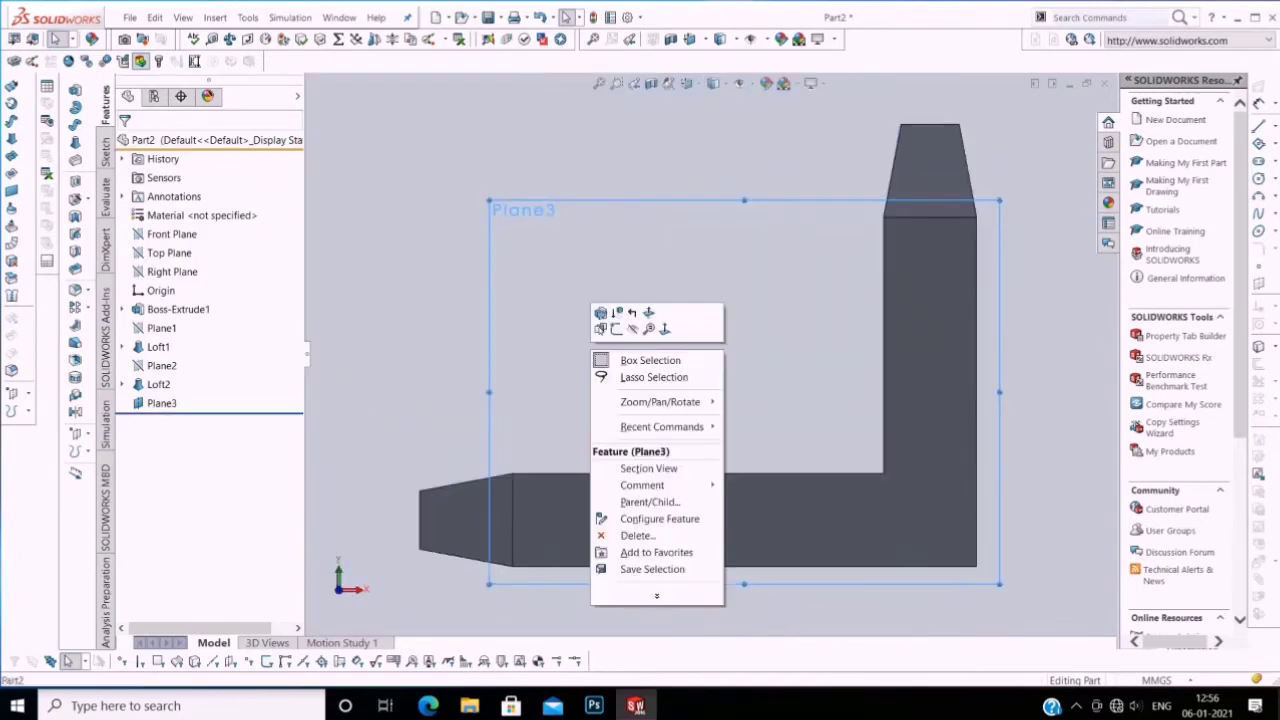
right_click(518, 305)
left_click(526, 328)
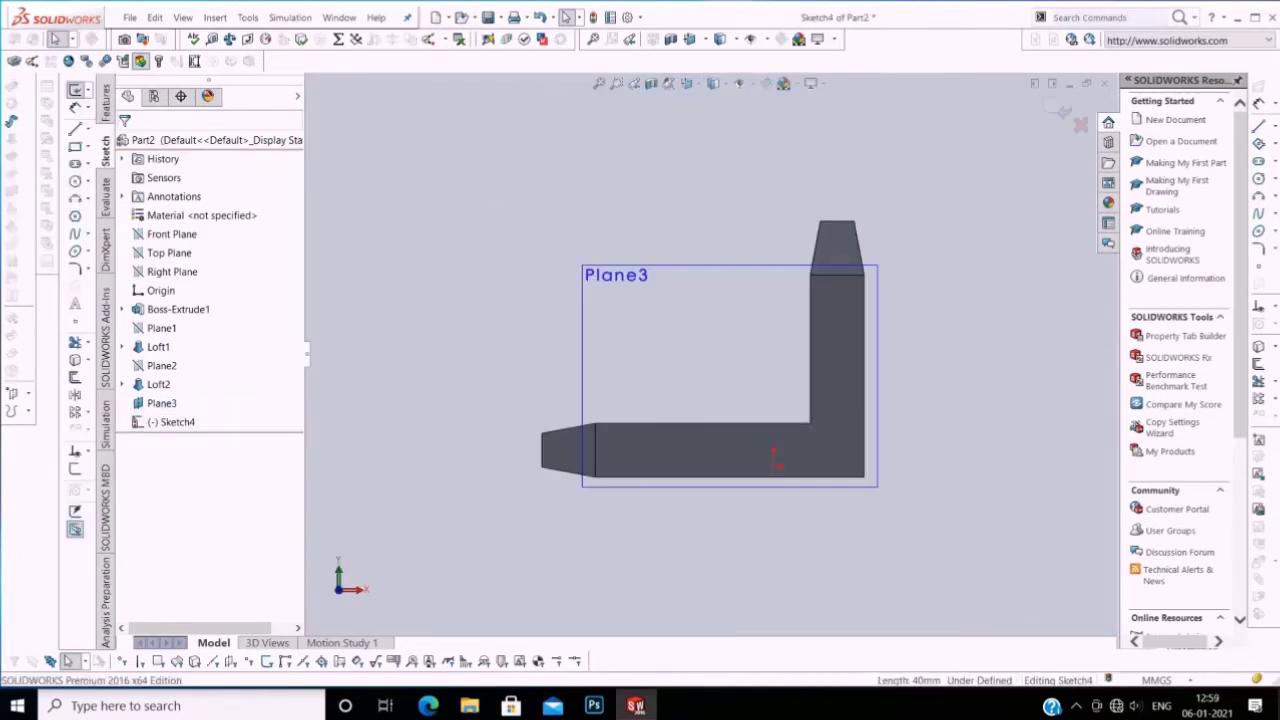
left_click(1262, 125)
left_click(1170, 126)
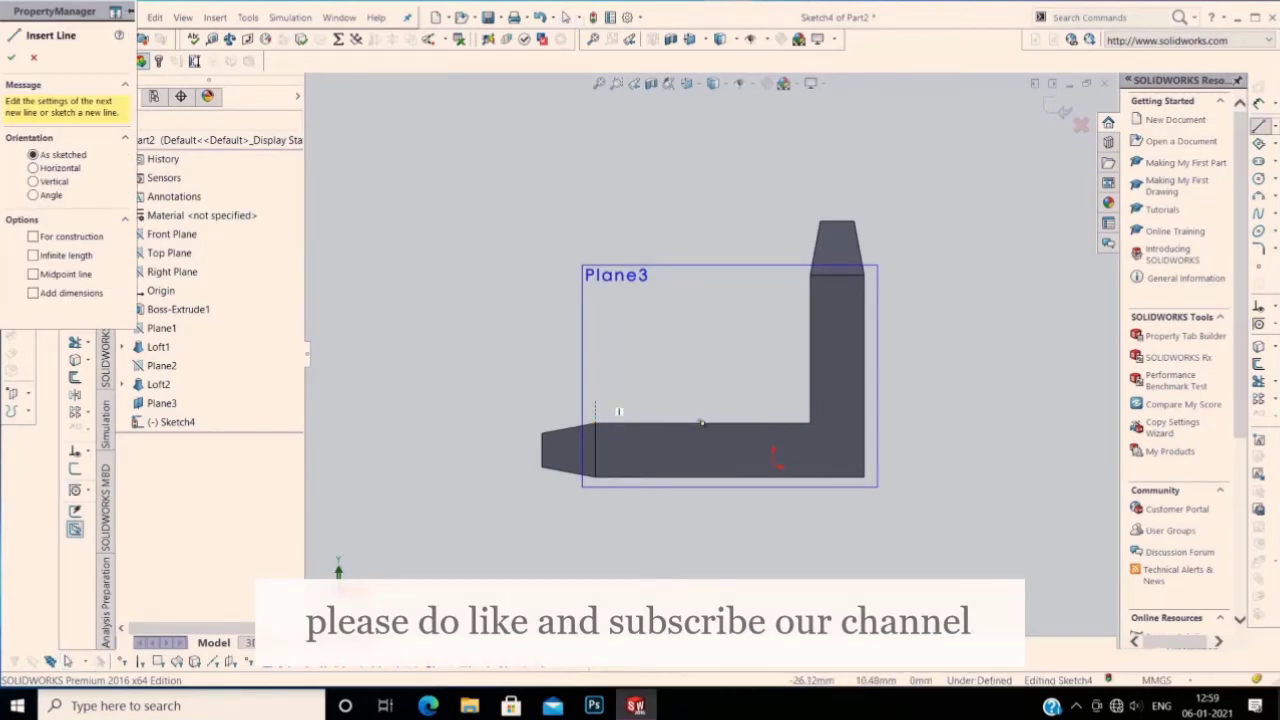
left_click(596, 376)
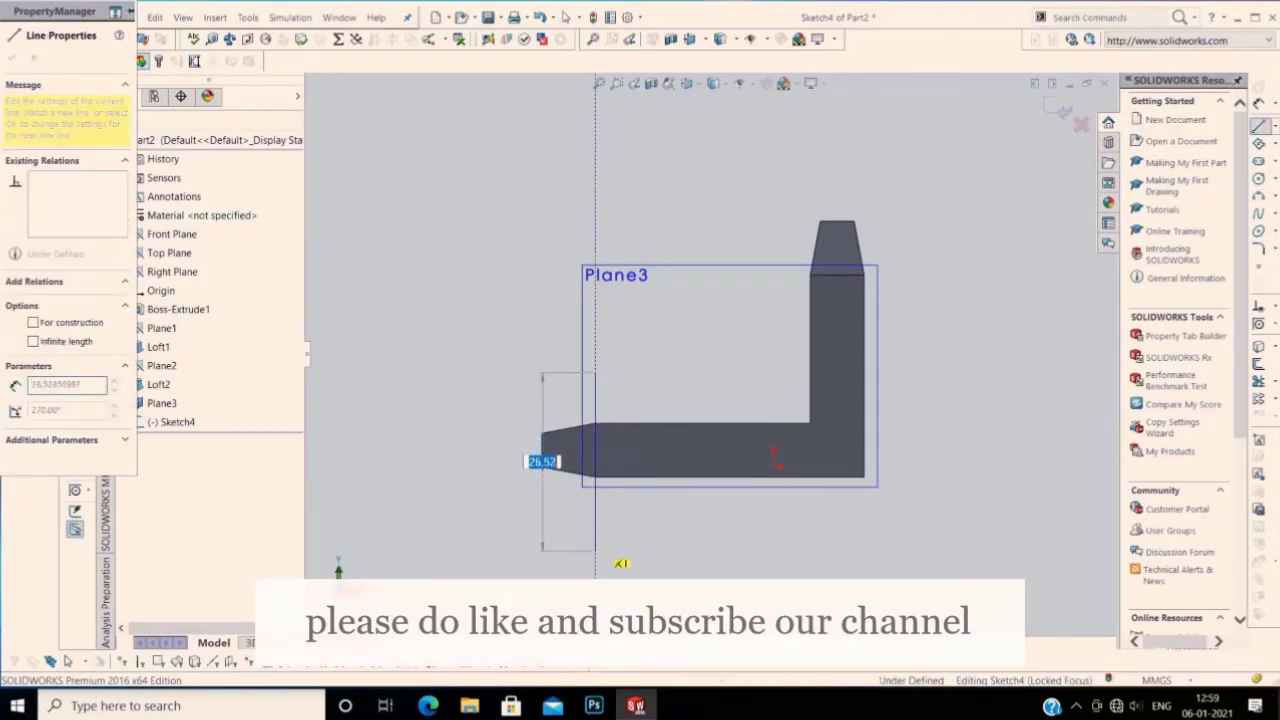
left_click(595, 588)
Step: Dimension the vertical line to 40 mm
right_click(452, 372)
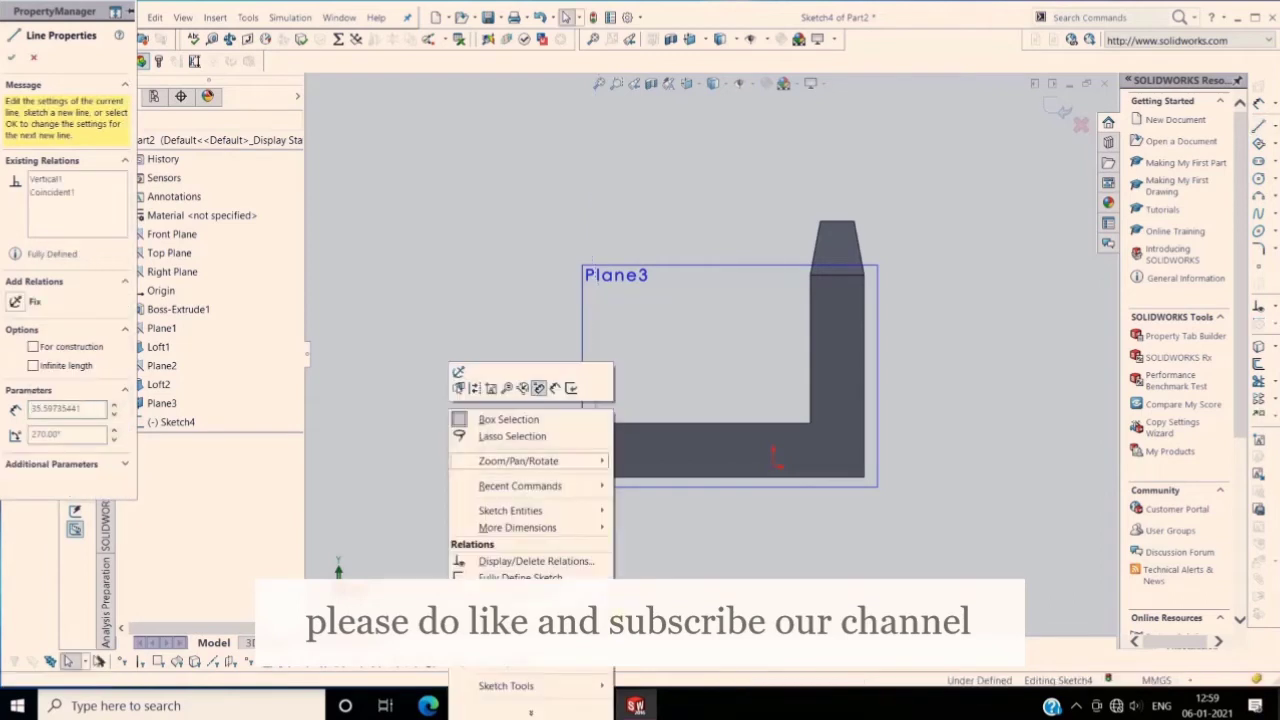
left_click(540, 383)
left_click(468, 480)
type("40")
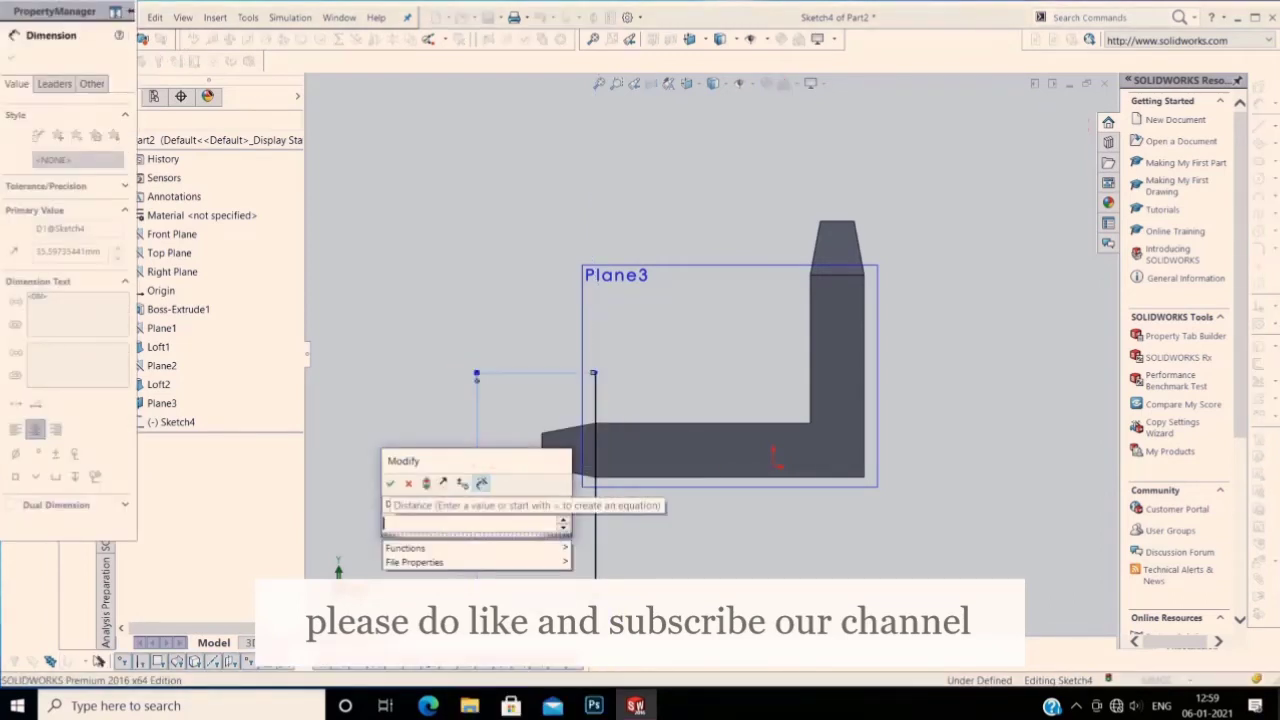
key("Return")
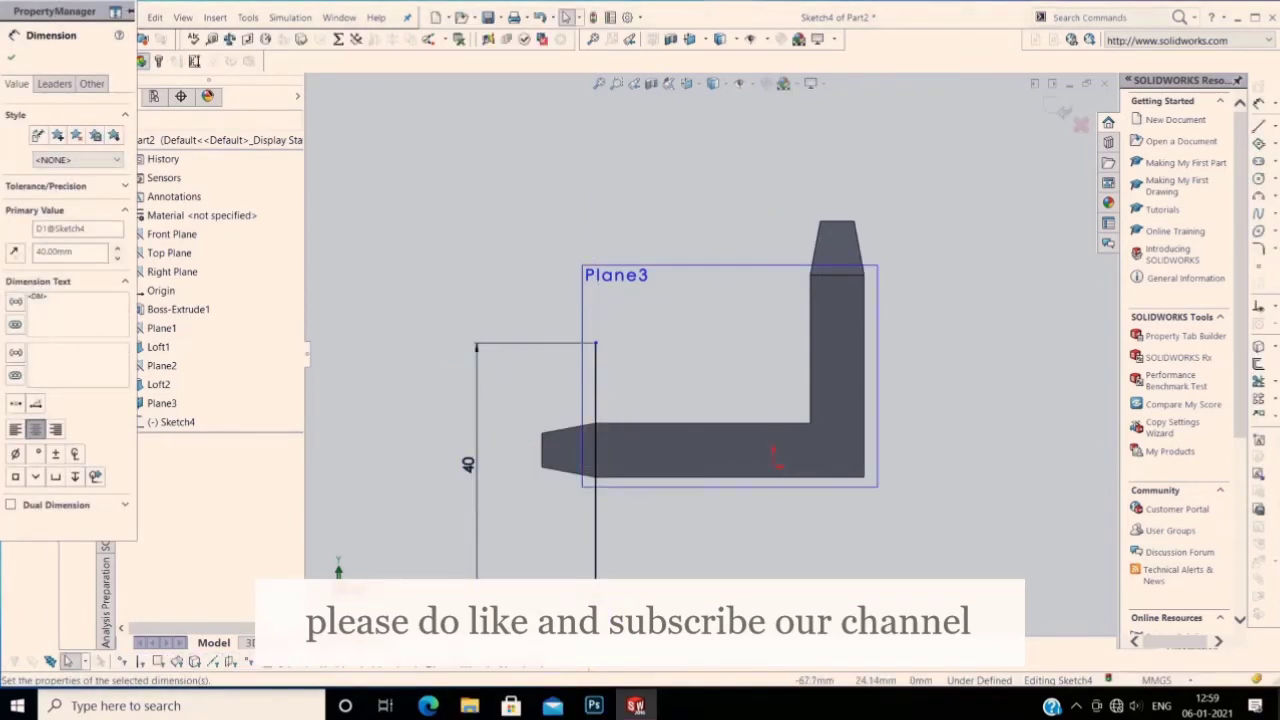
left_click(11, 57)
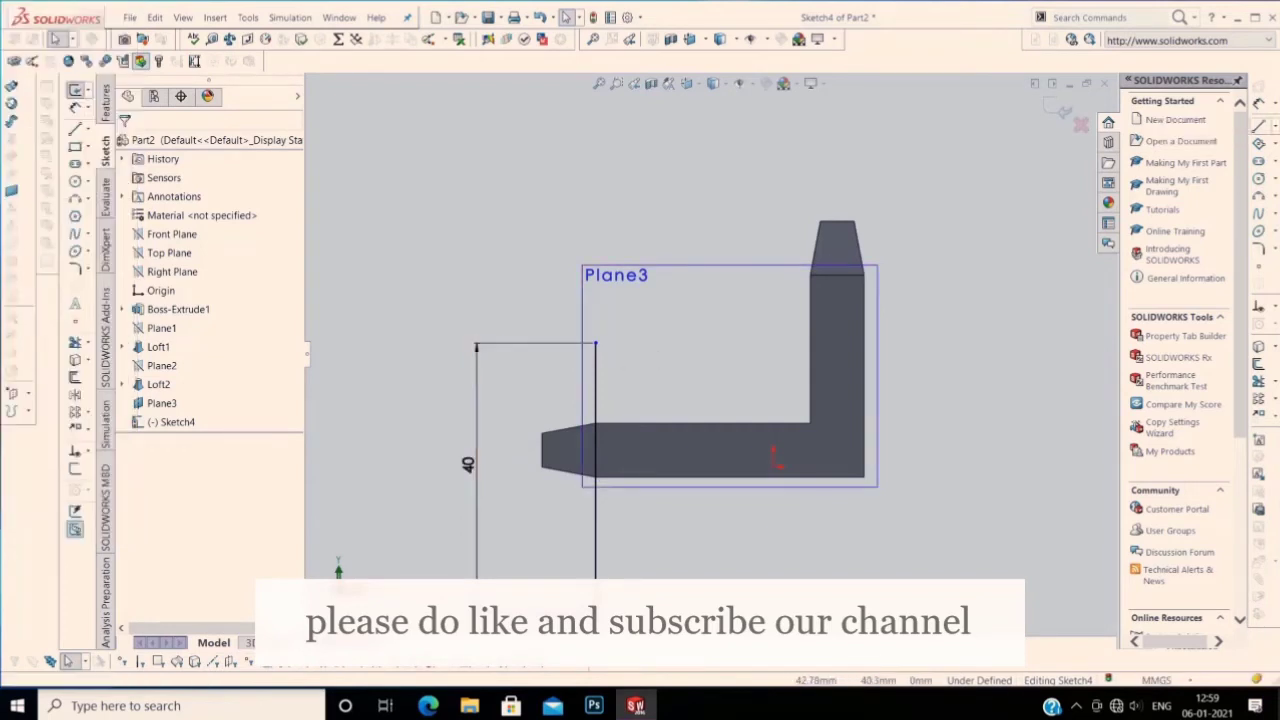
Step: Draw a horizontal line from above the part to the part's upright
left_click(1268, 104)
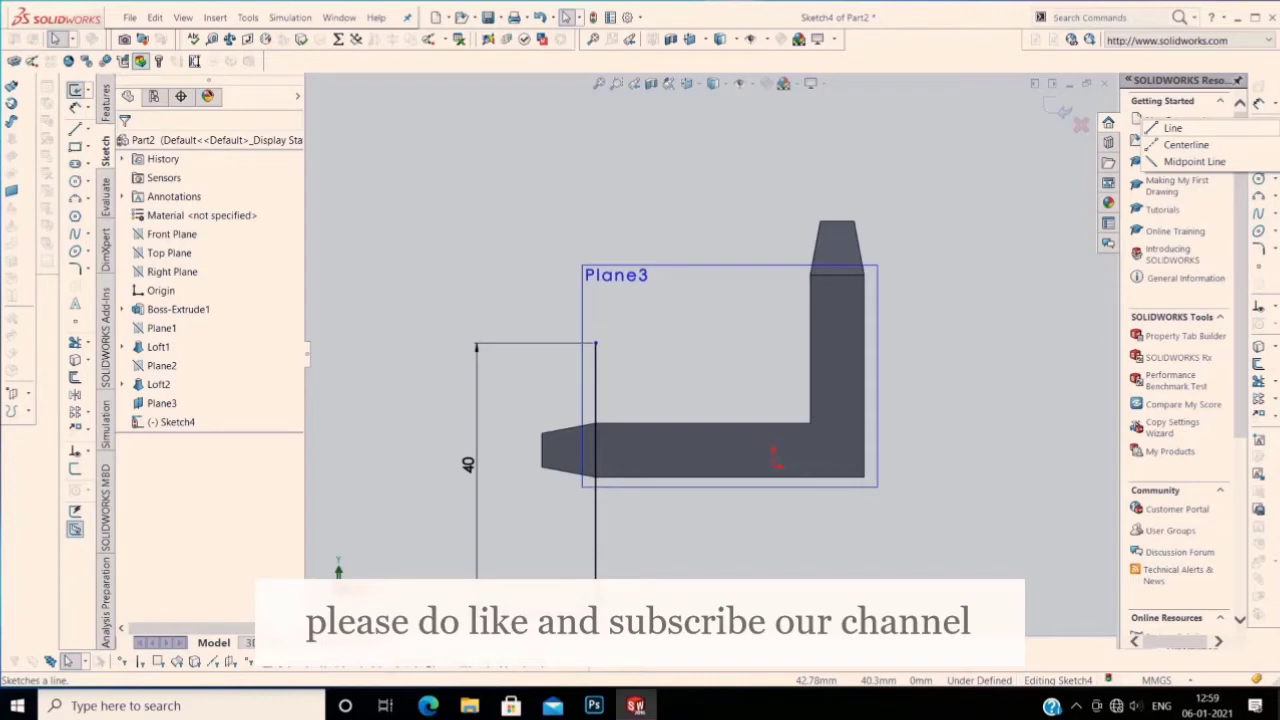
left_click(1172, 128)
left_click(866, 262)
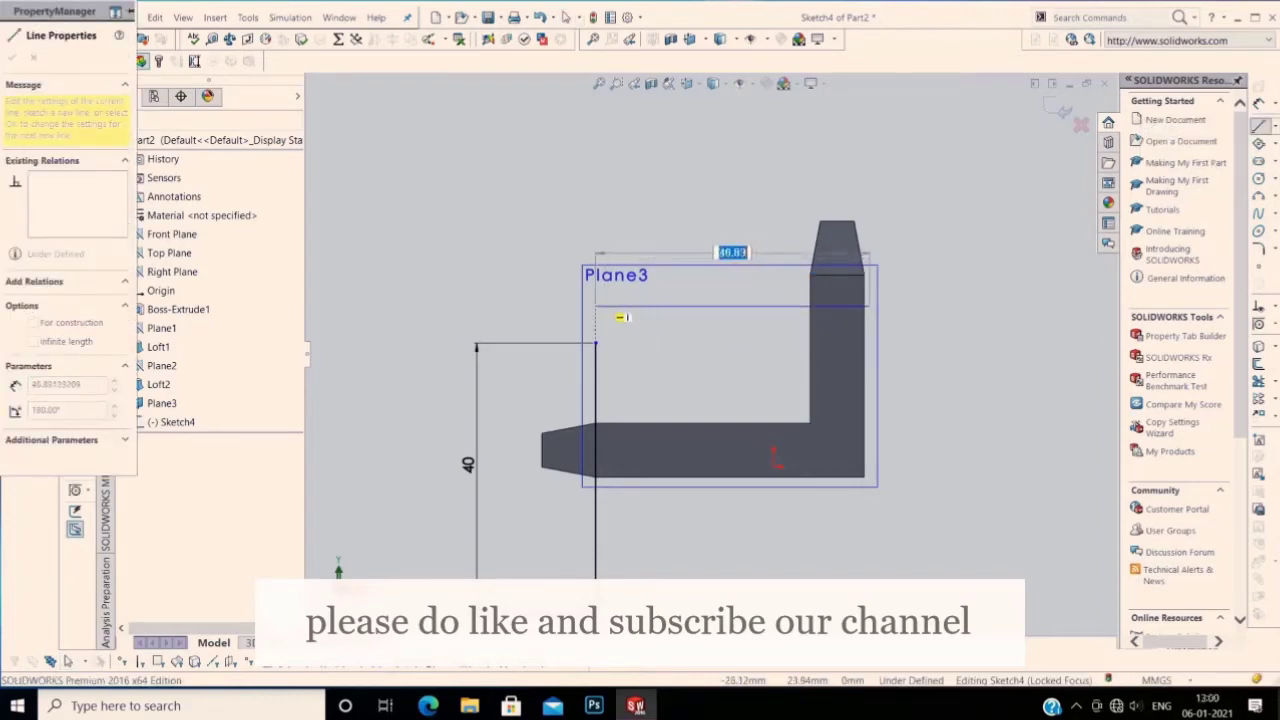
double_click(595, 305)
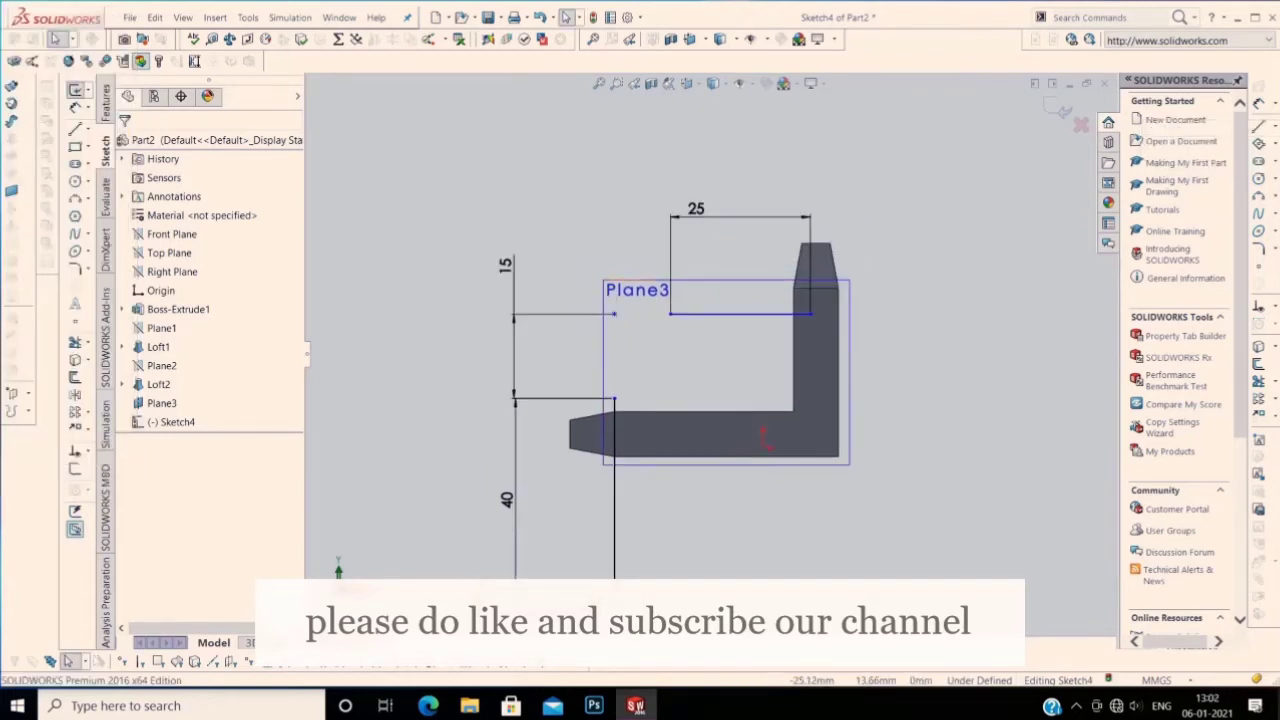
left_click(88, 268)
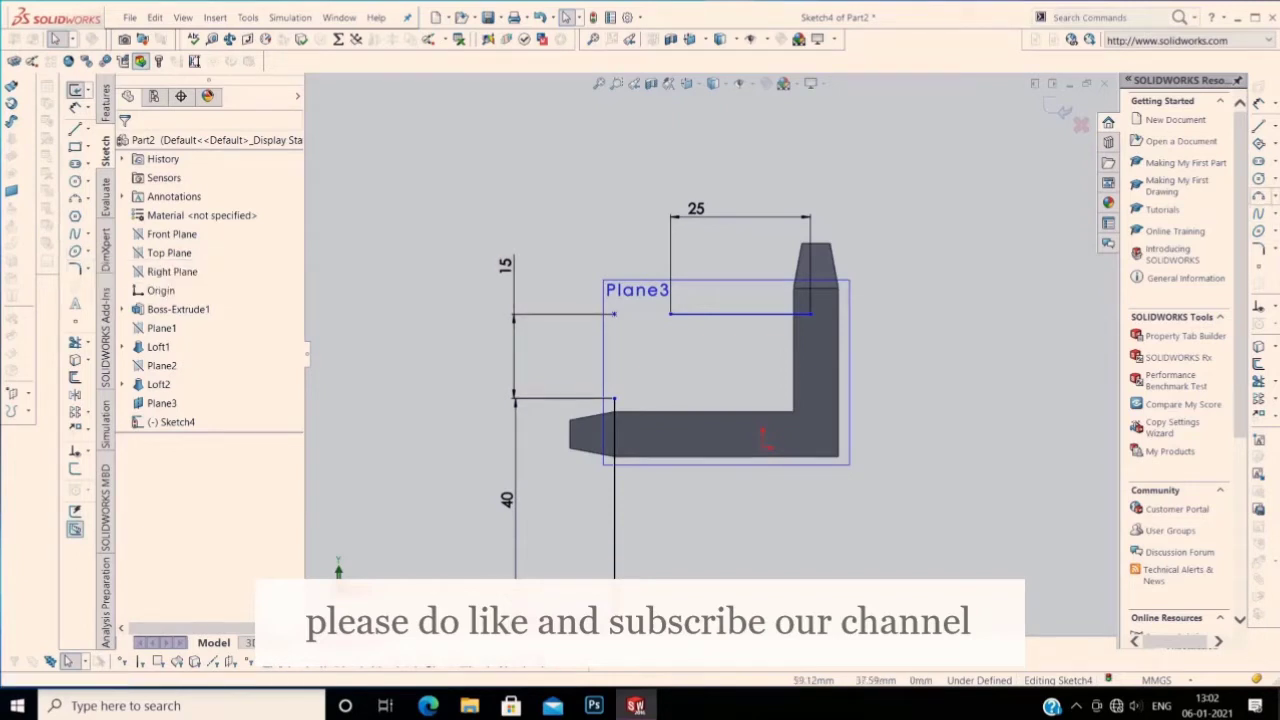
left_click(1258, 195)
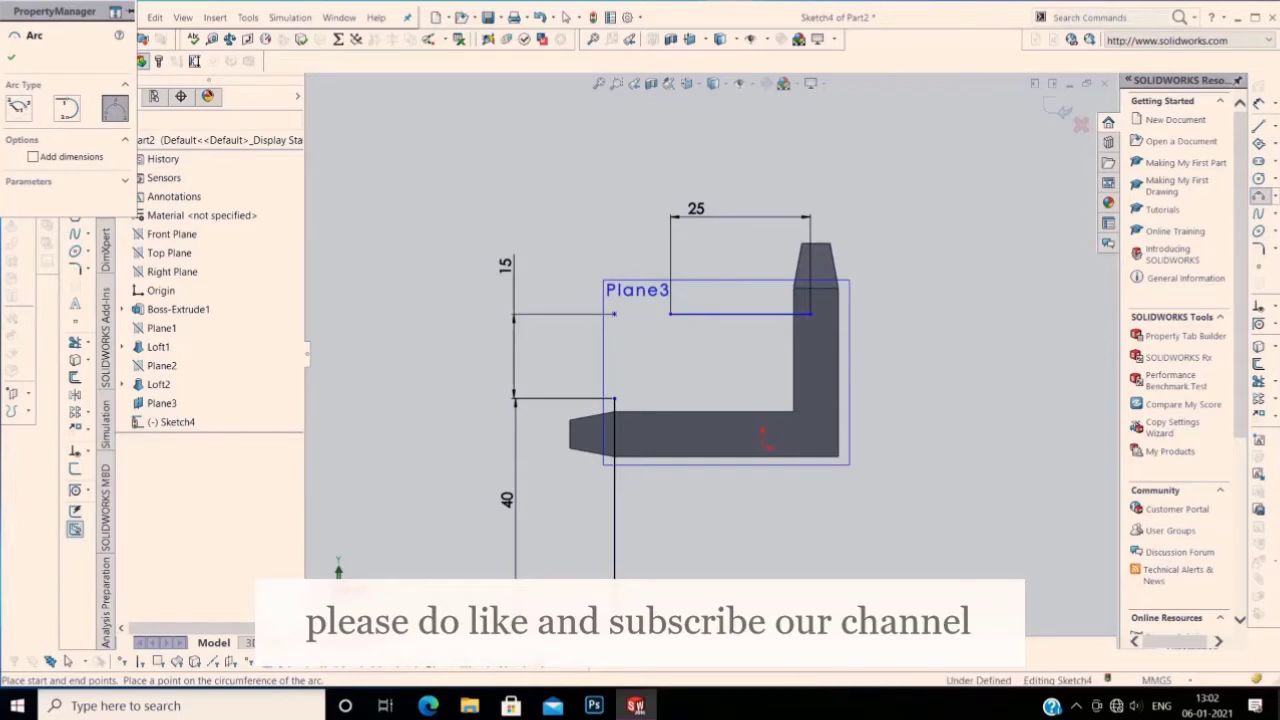
Step: Dimension the top line at 25 and its vertical gap to the vertical line at 15
right_click(414, 252)
left_click(457, 289)
right_click(400, 268)
right_click(442, 196)
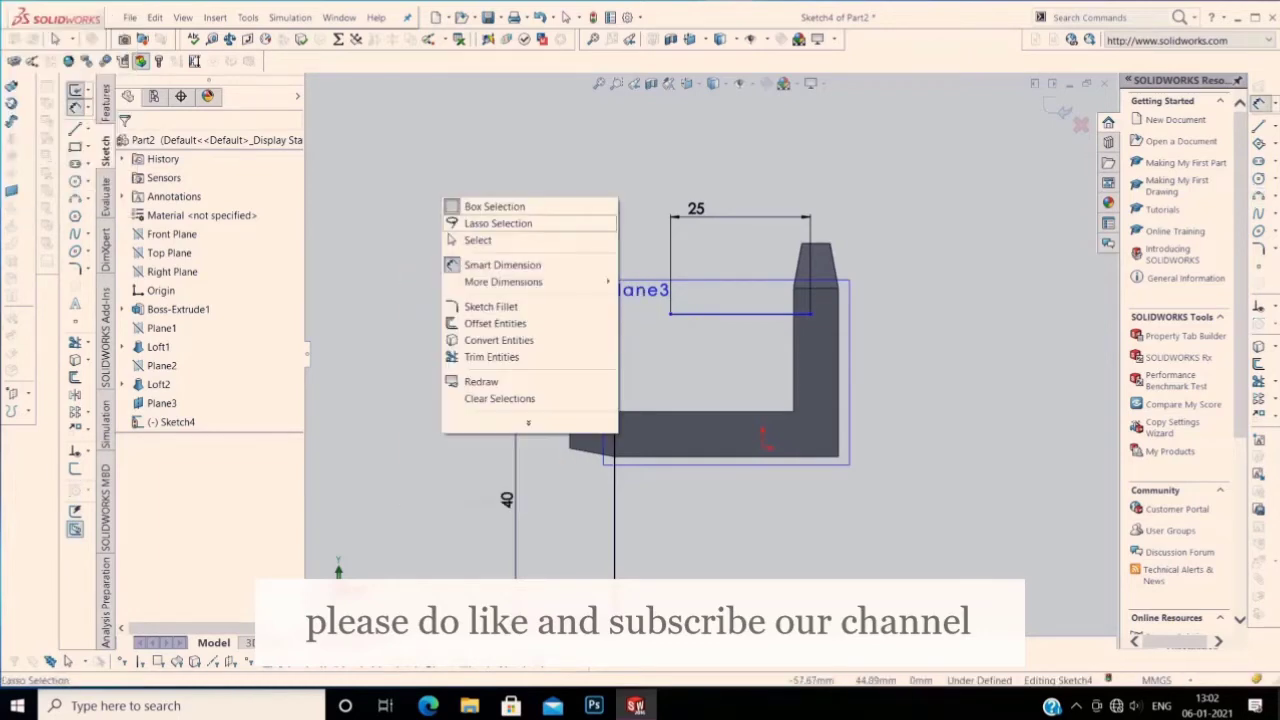
left_click(502, 264)
right_click(412, 196)
left_click(740, 314)
left_click(631, 385)
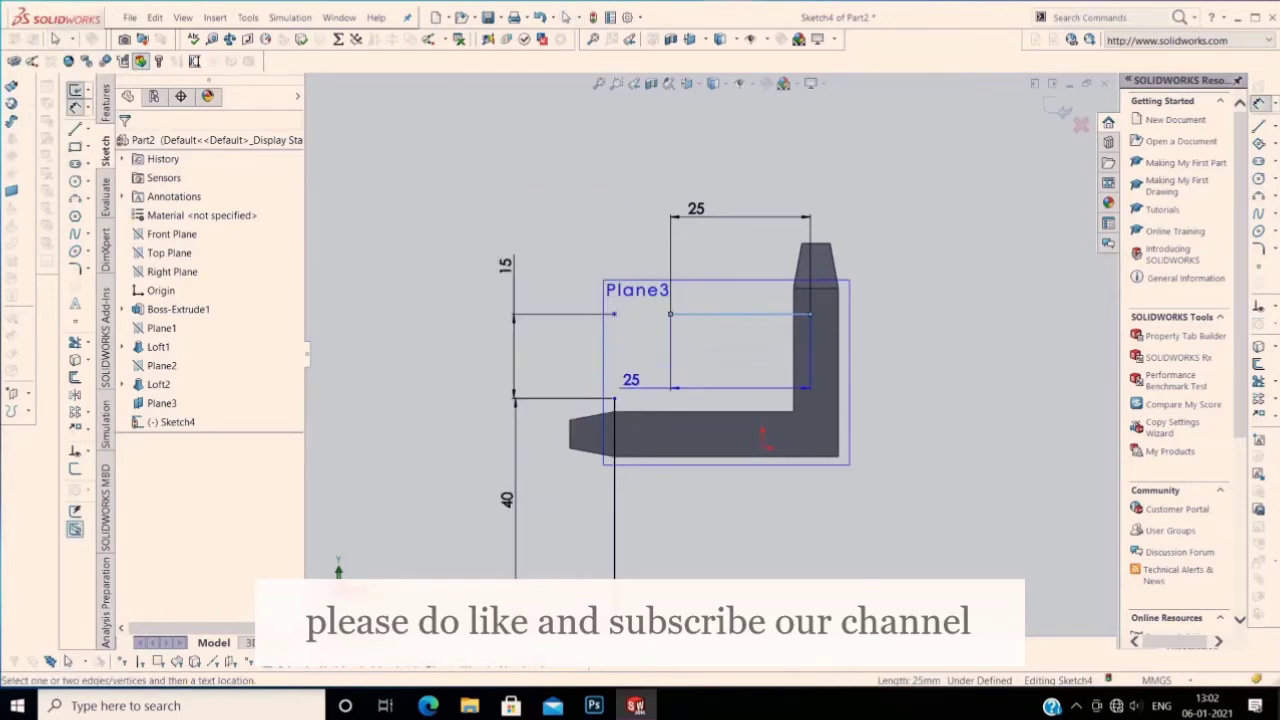
left_click(662, 316)
left_click(652, 365)
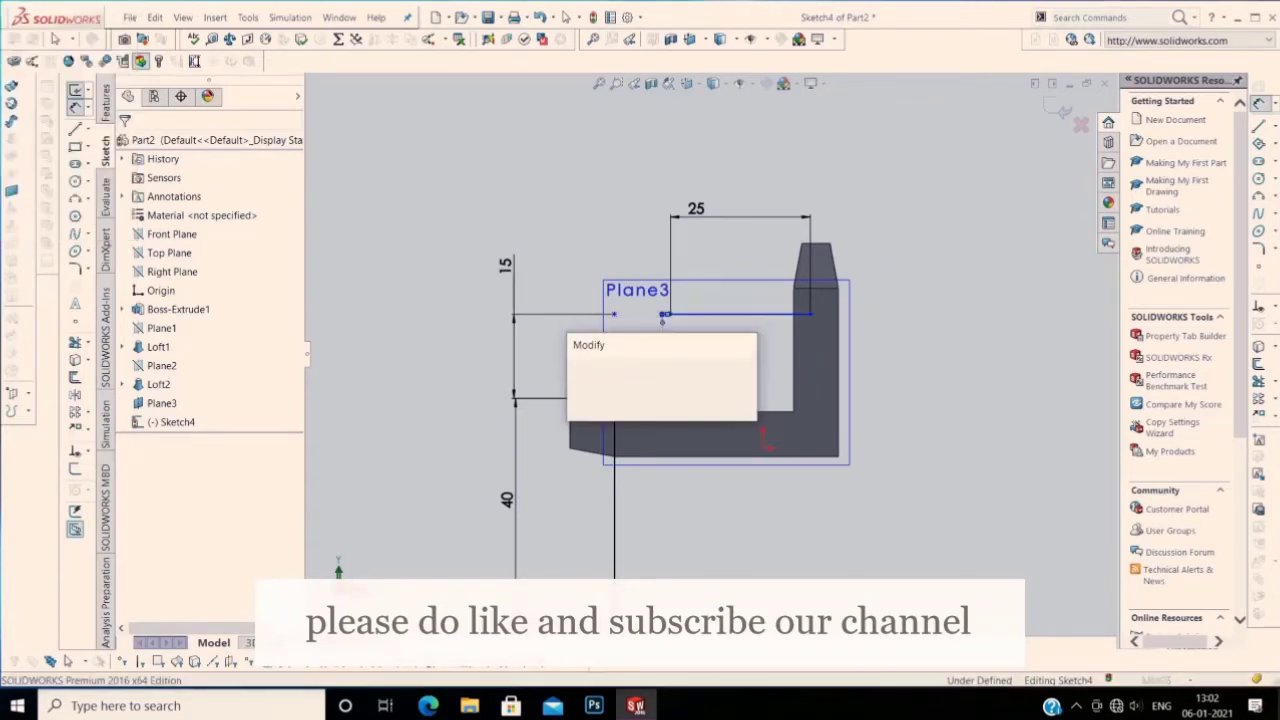
key("Return")
Step: Set the horizontal gap between the two lines to 15 mm
right_click(412, 270)
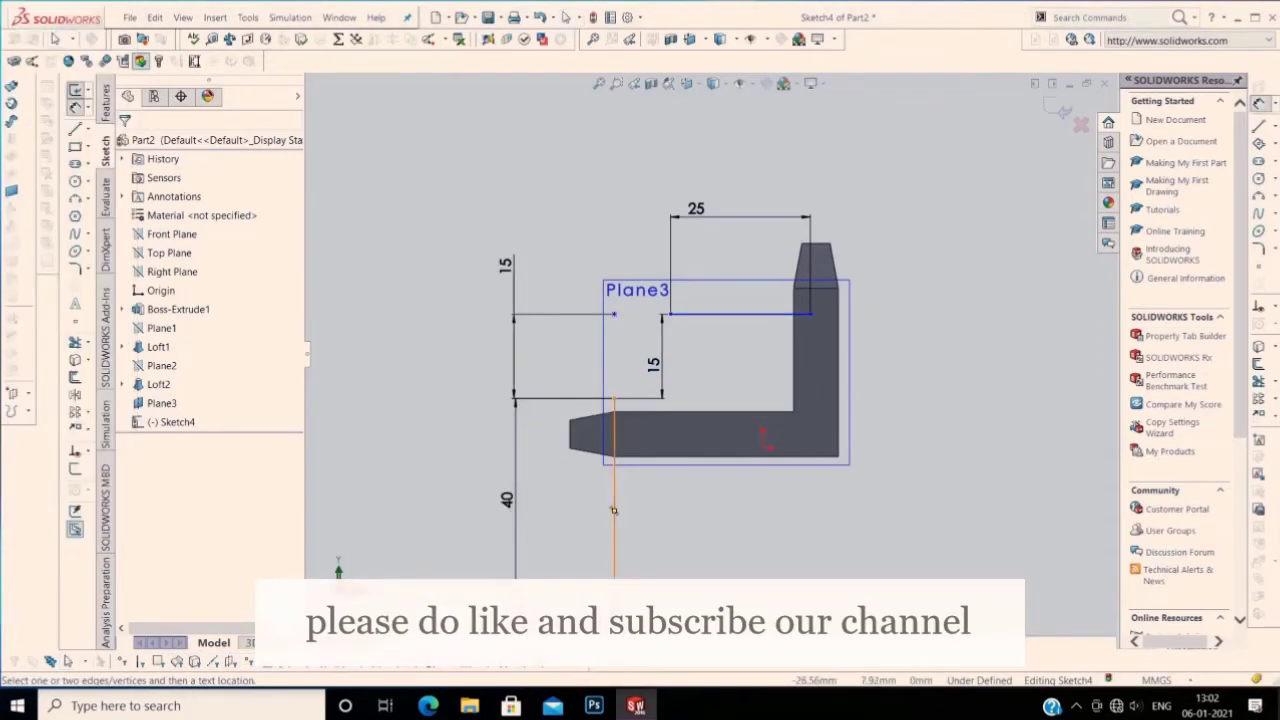
left_click(614, 510)
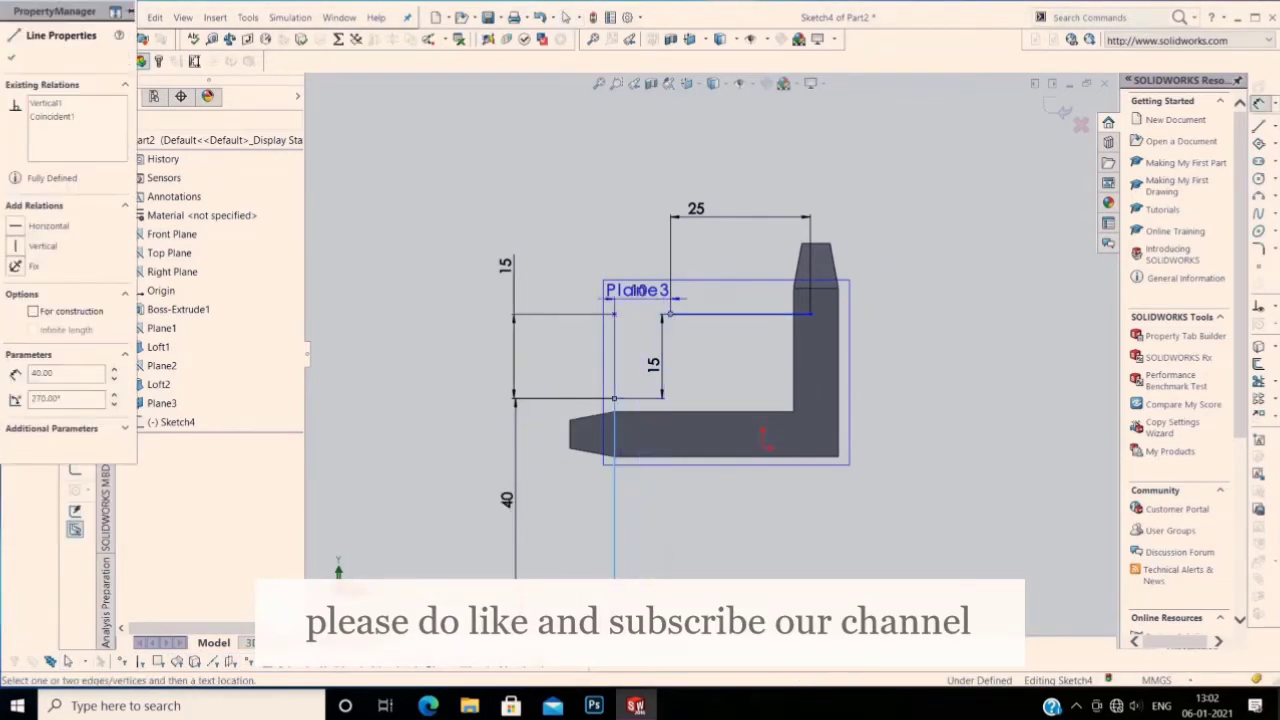
left_click(664, 330)
left_click(625, 242)
type("=15")
key("Return")
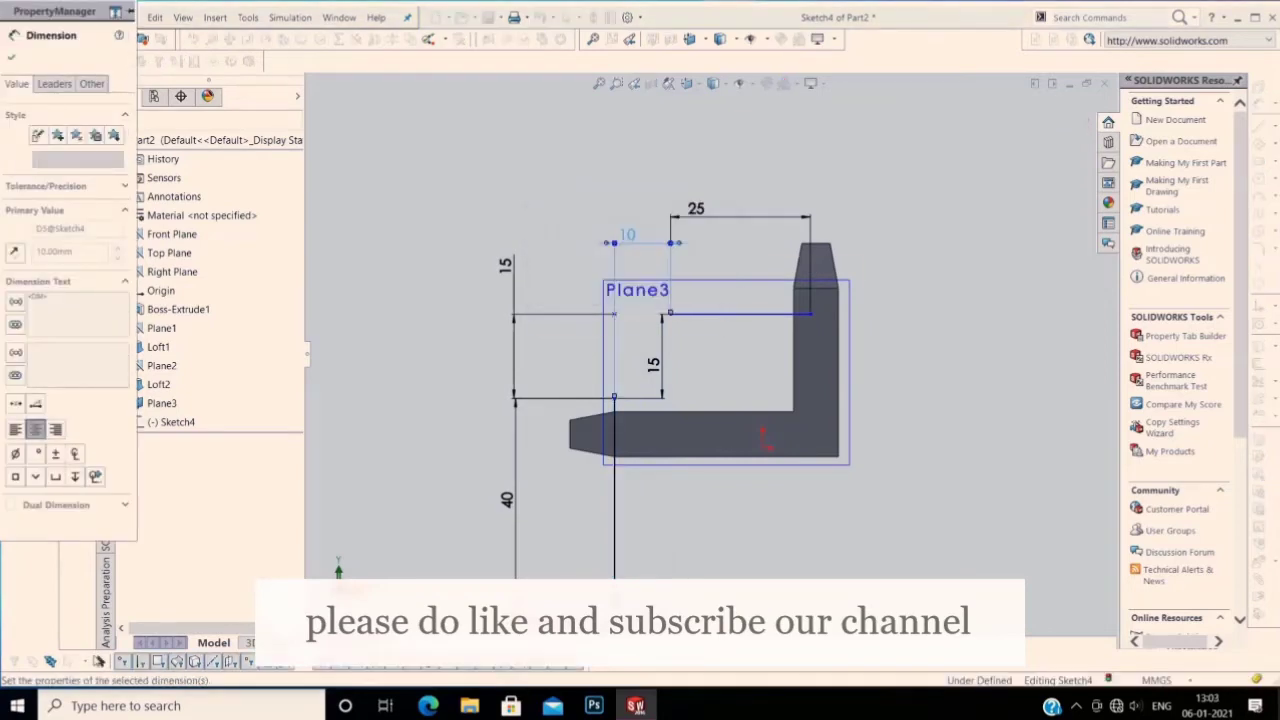
key("Escape")
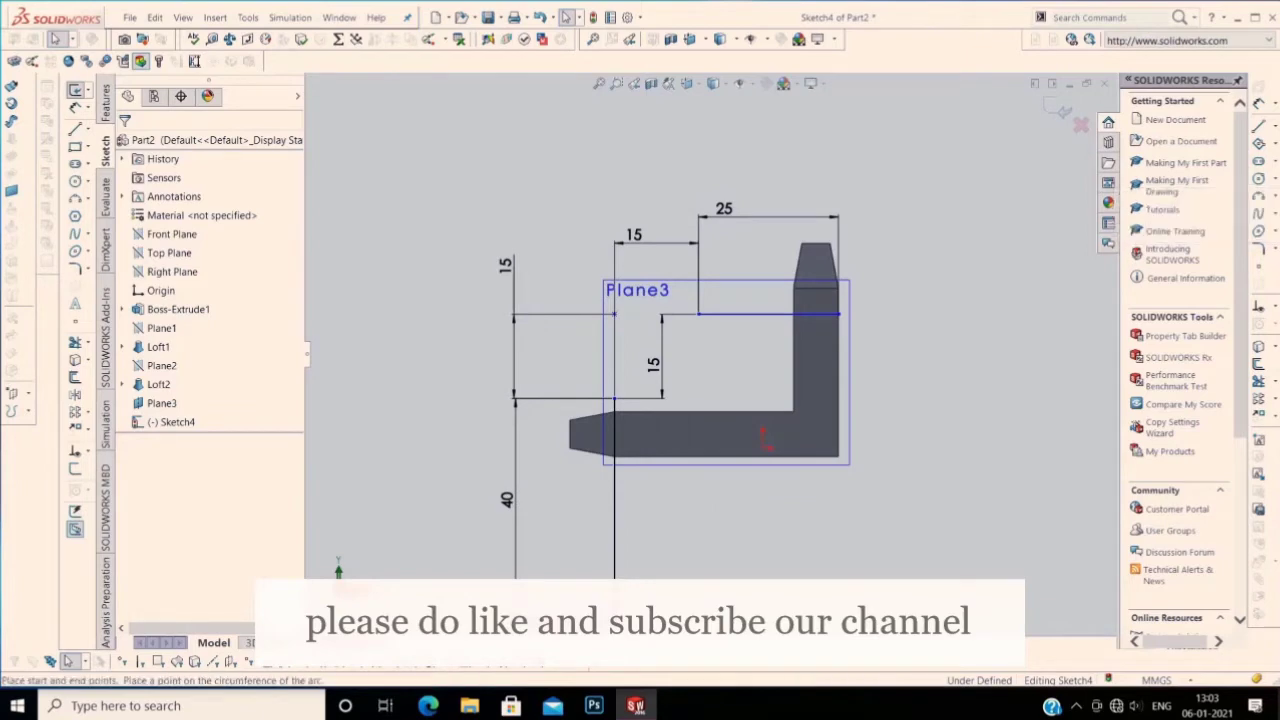
Step: Draw a 3-point arc bridging the line ends and delete its conflicting tangent relations
left_click(1258, 196)
left_click(698, 315)
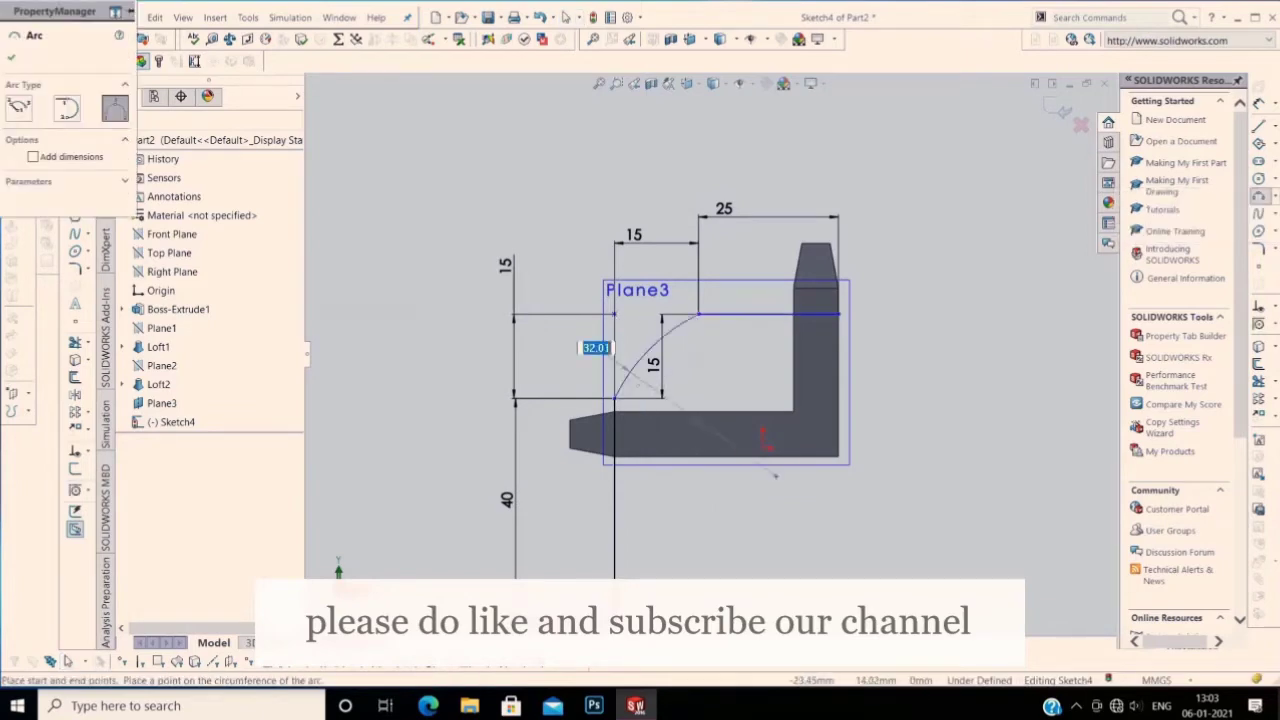
left_click(657, 345)
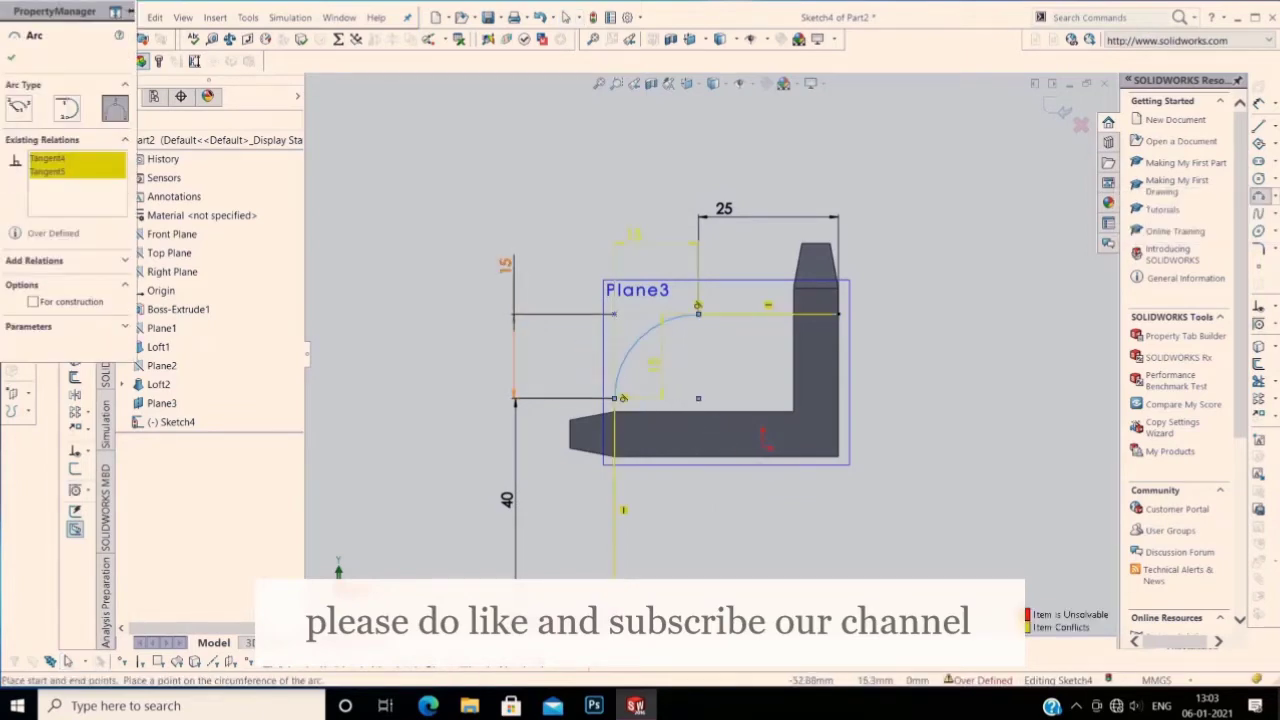
key("Escape")
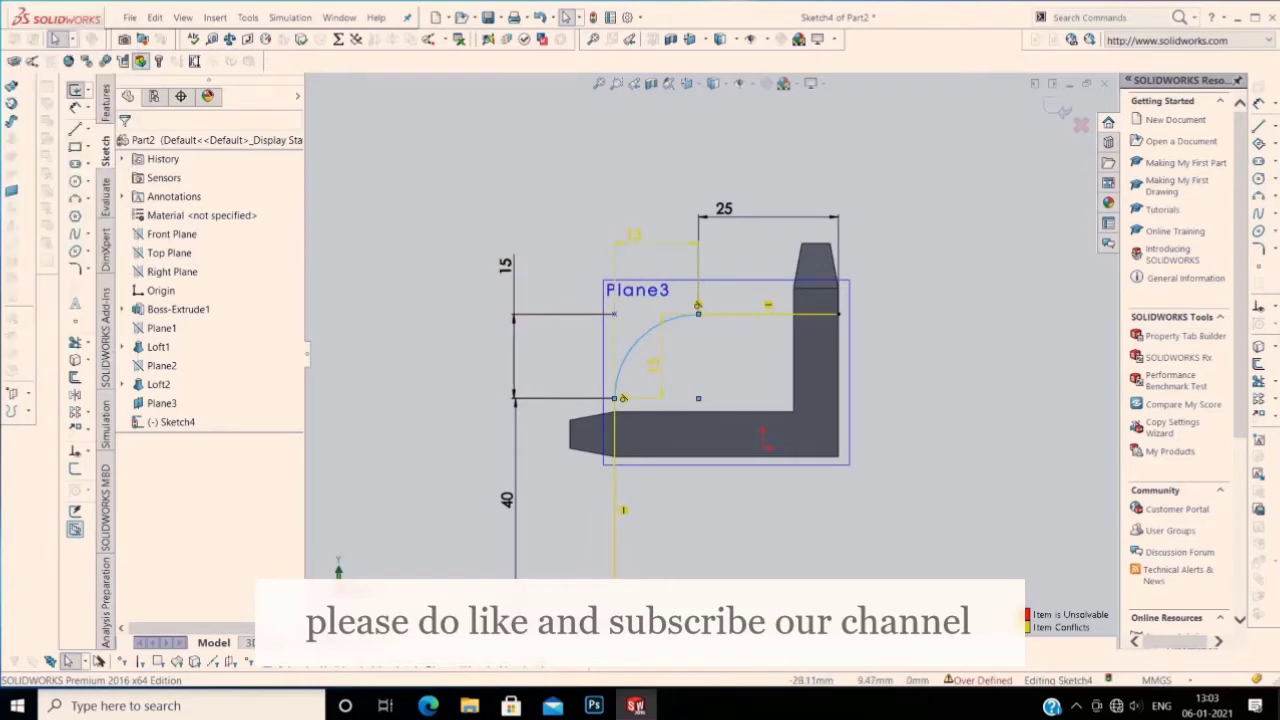
right_click(698, 398)
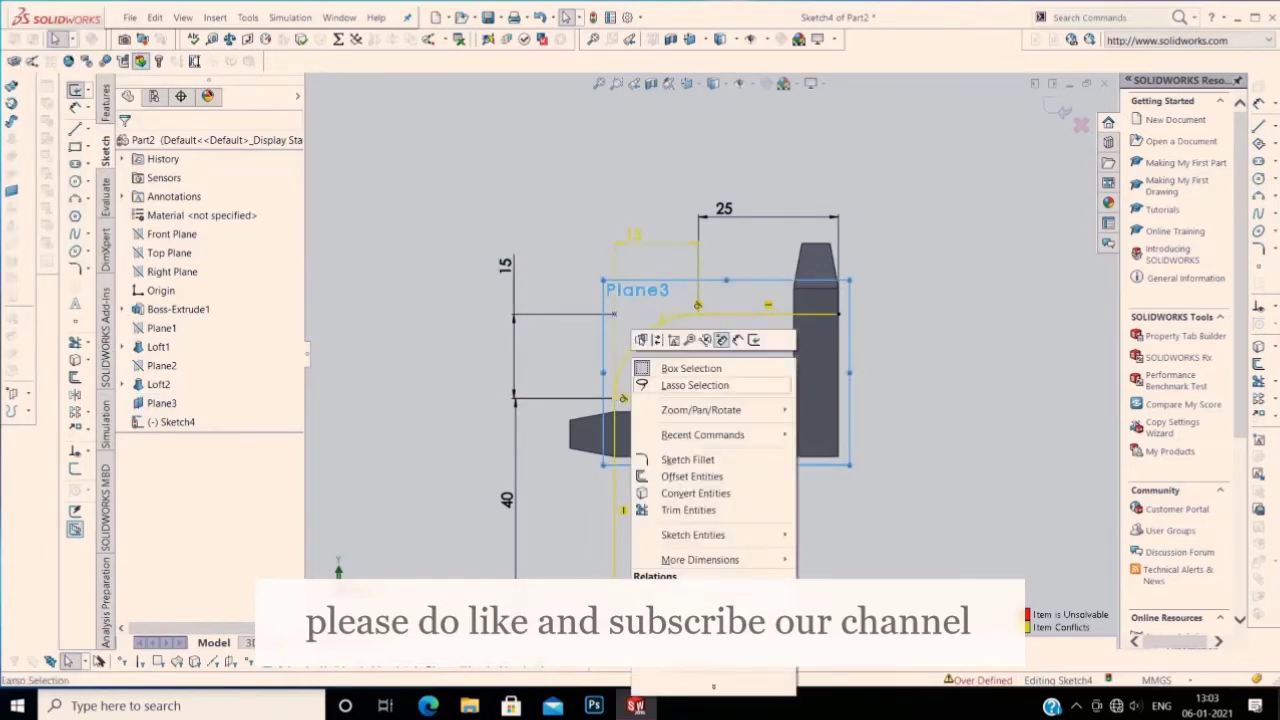
right_click(468, 355)
key("Escape")
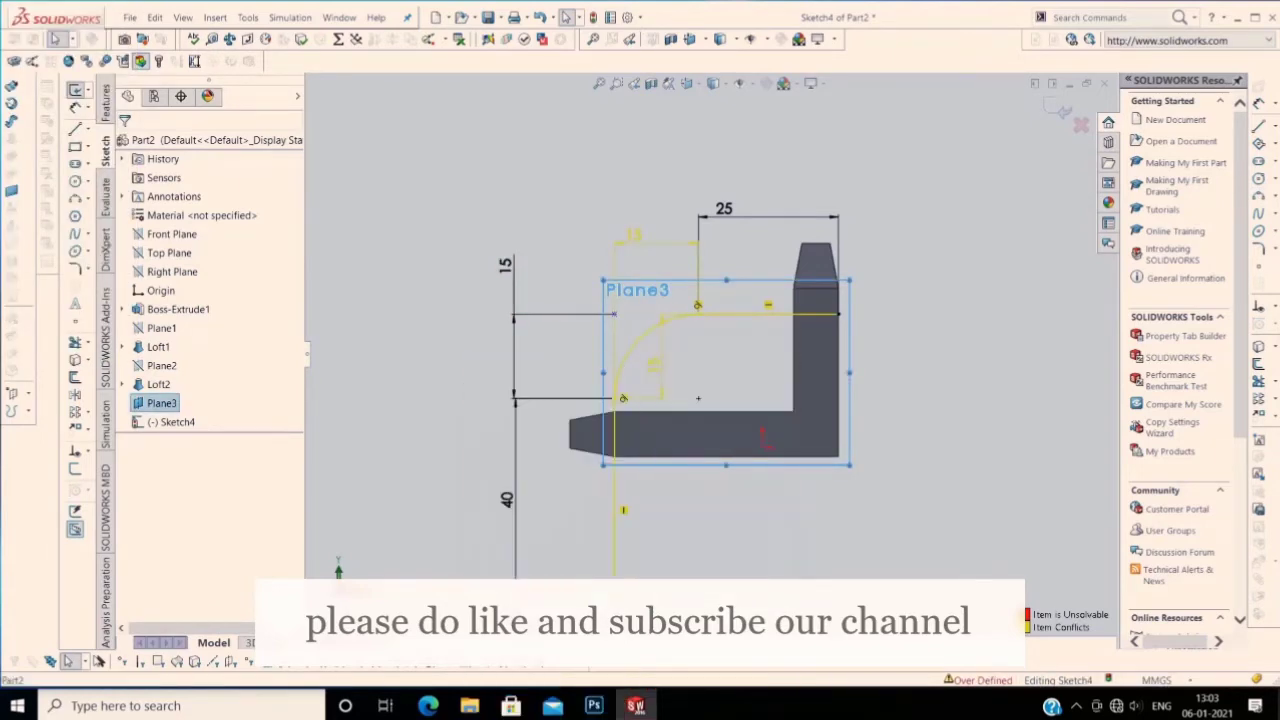
left_click(640, 336)
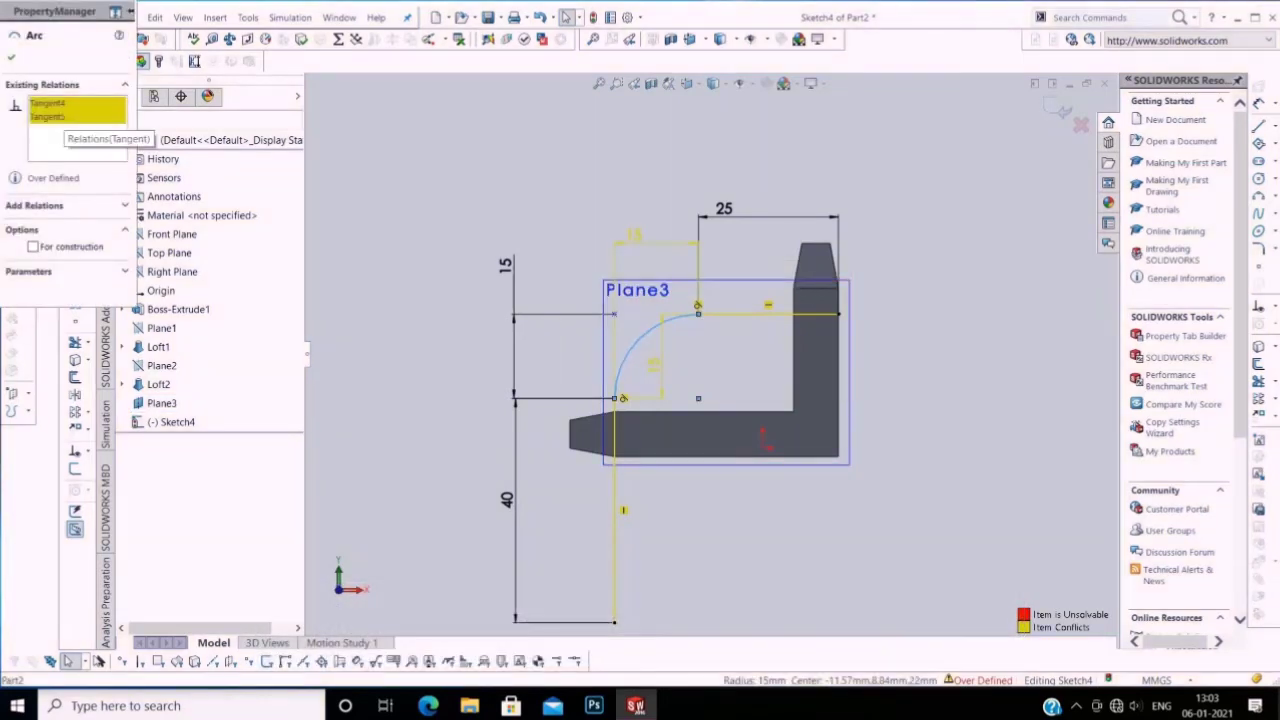
key("Delete")
key("Escape")
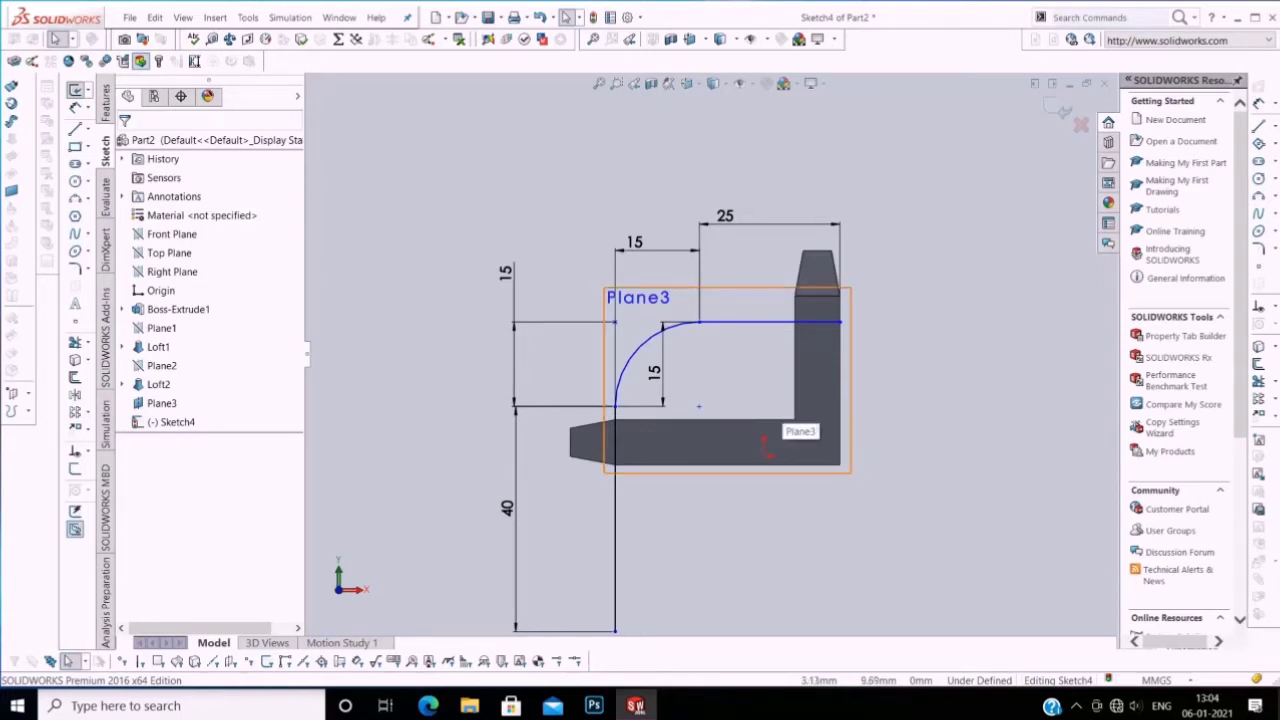
Step: Add a 25 mm vertical dimension at the top line's right end
right_click(890, 350)
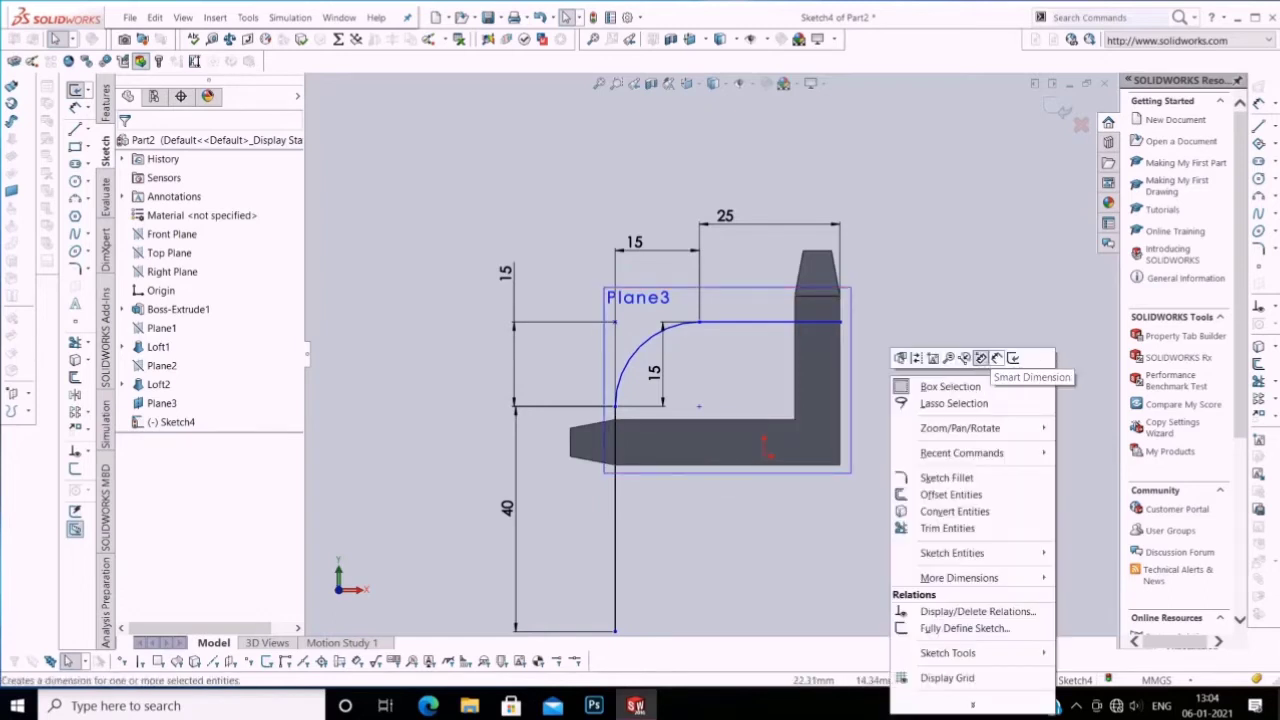
left_click(990, 358)
left_click(770, 321)
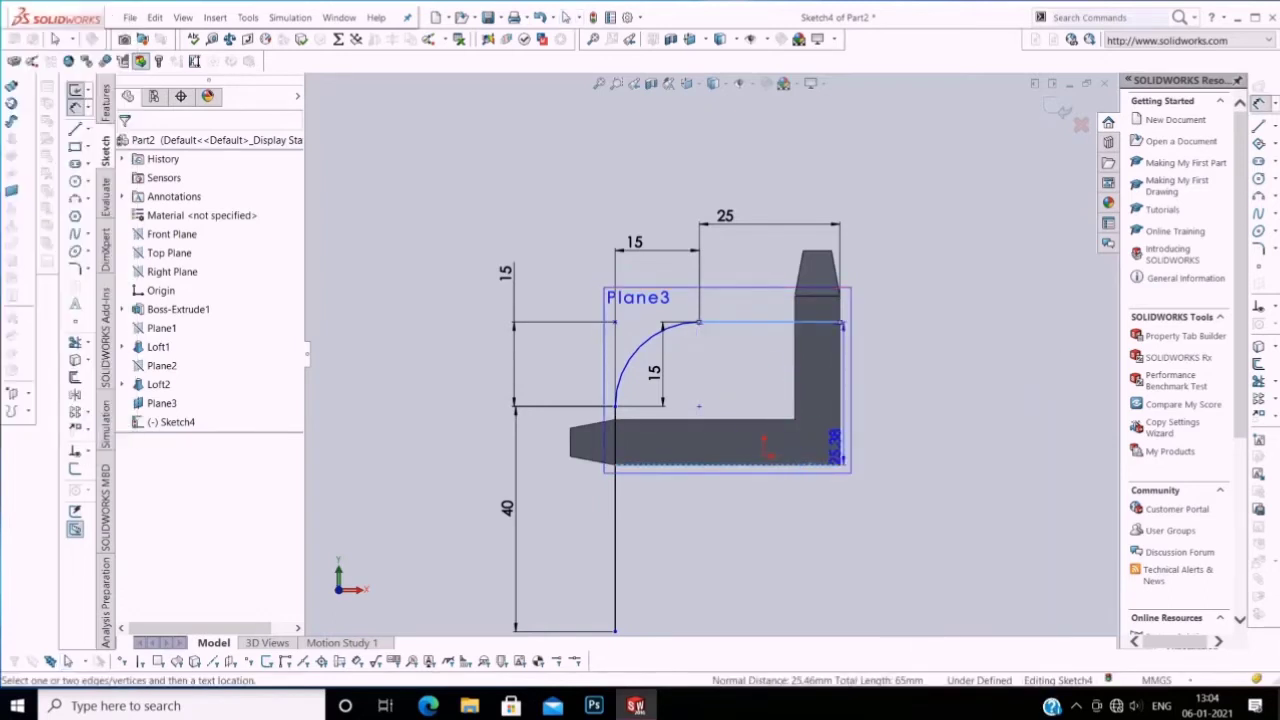
left_click(900, 405)
type("25")
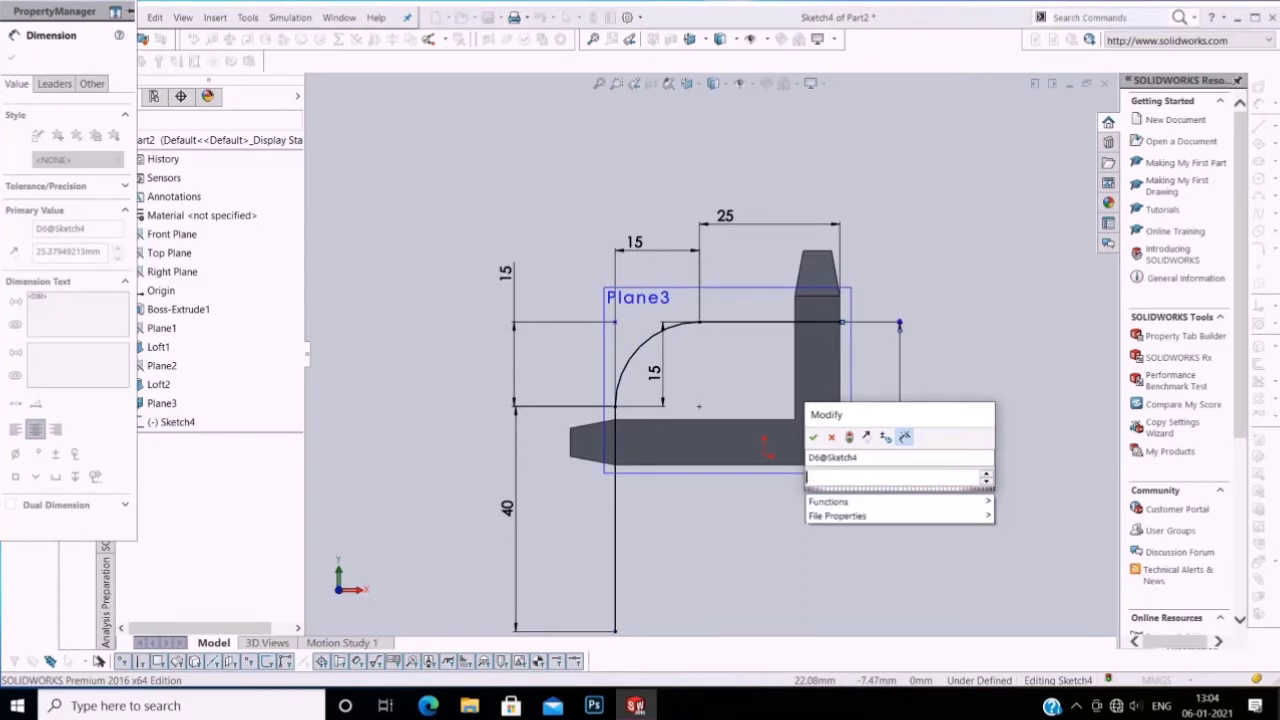
key("Return")
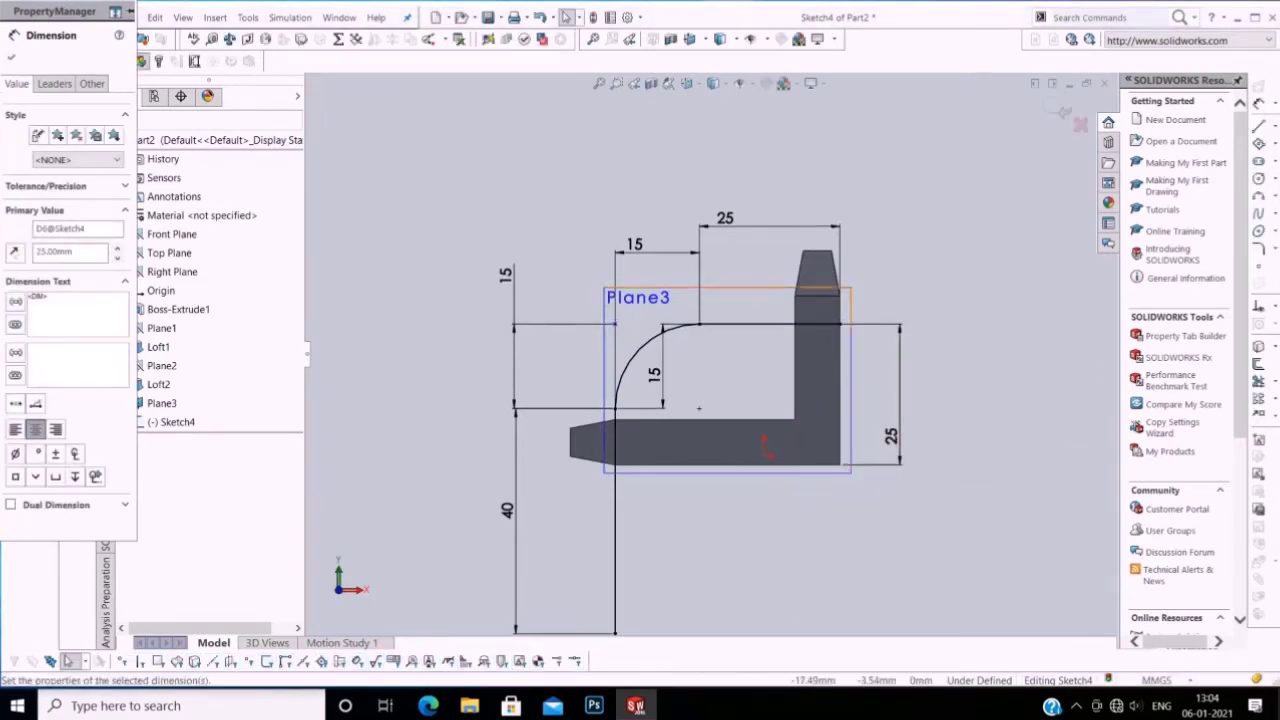
scroll(699, 408, "up", 2)
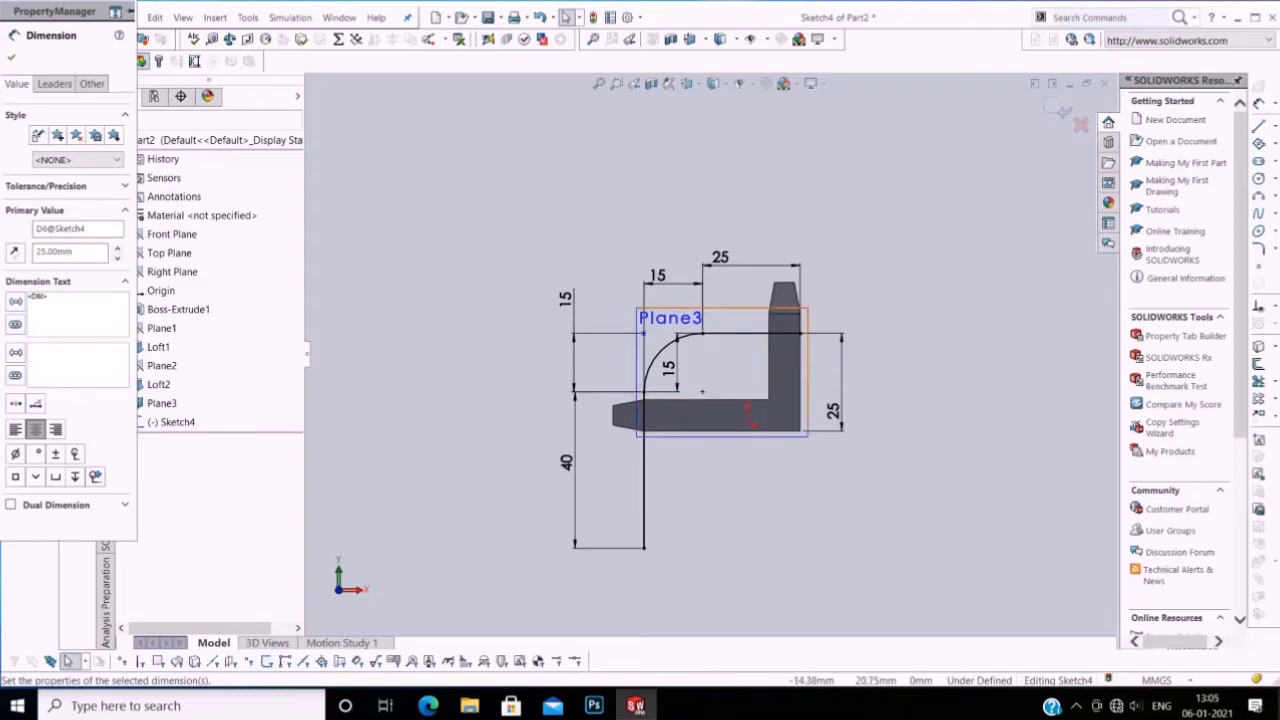
Step: Draw a vertical line down from the path's right end, spaced 35 mm from the left line
left_click(1258, 125)
left_click(1168, 126)
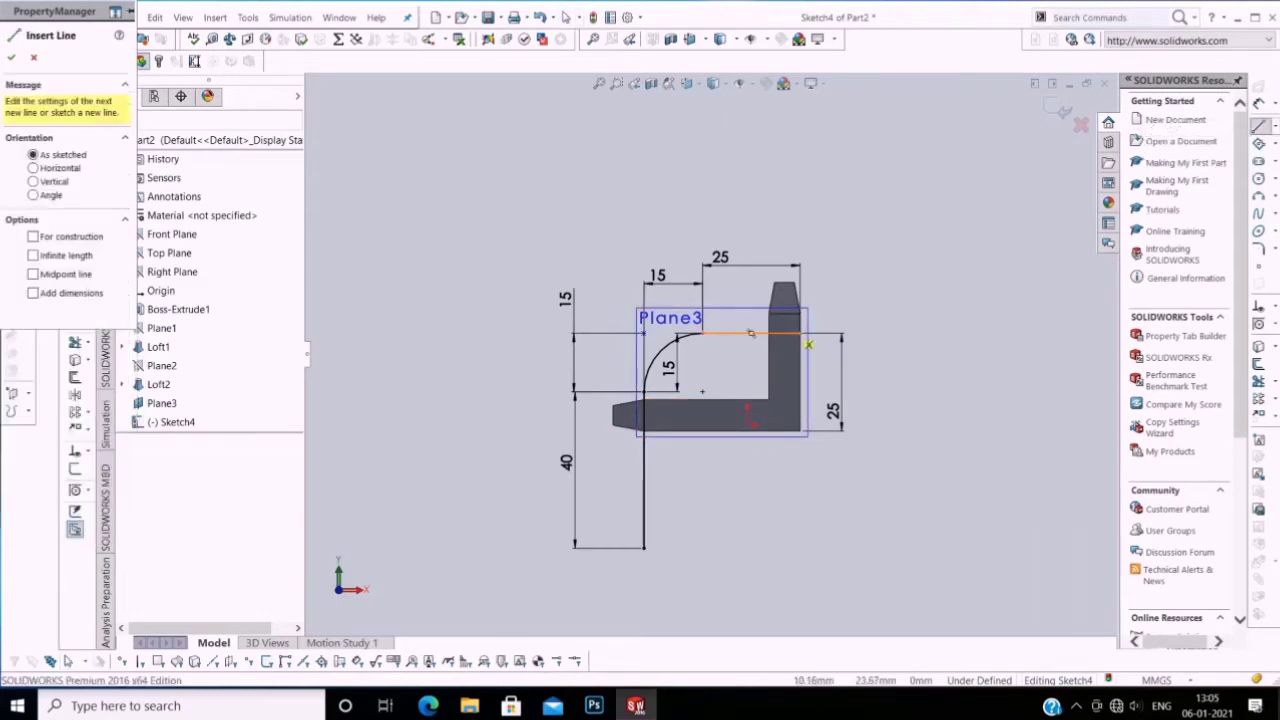
left_click_drag(787, 332, 787, 547)
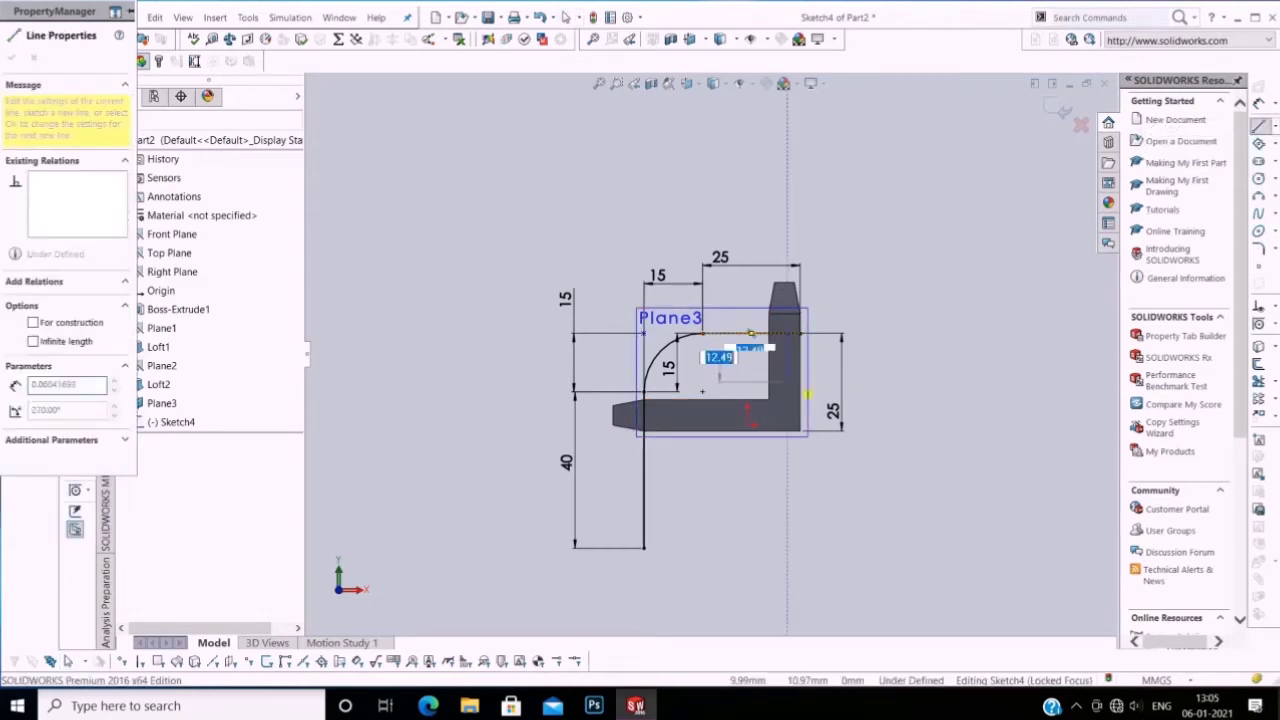
right_click(350, 408)
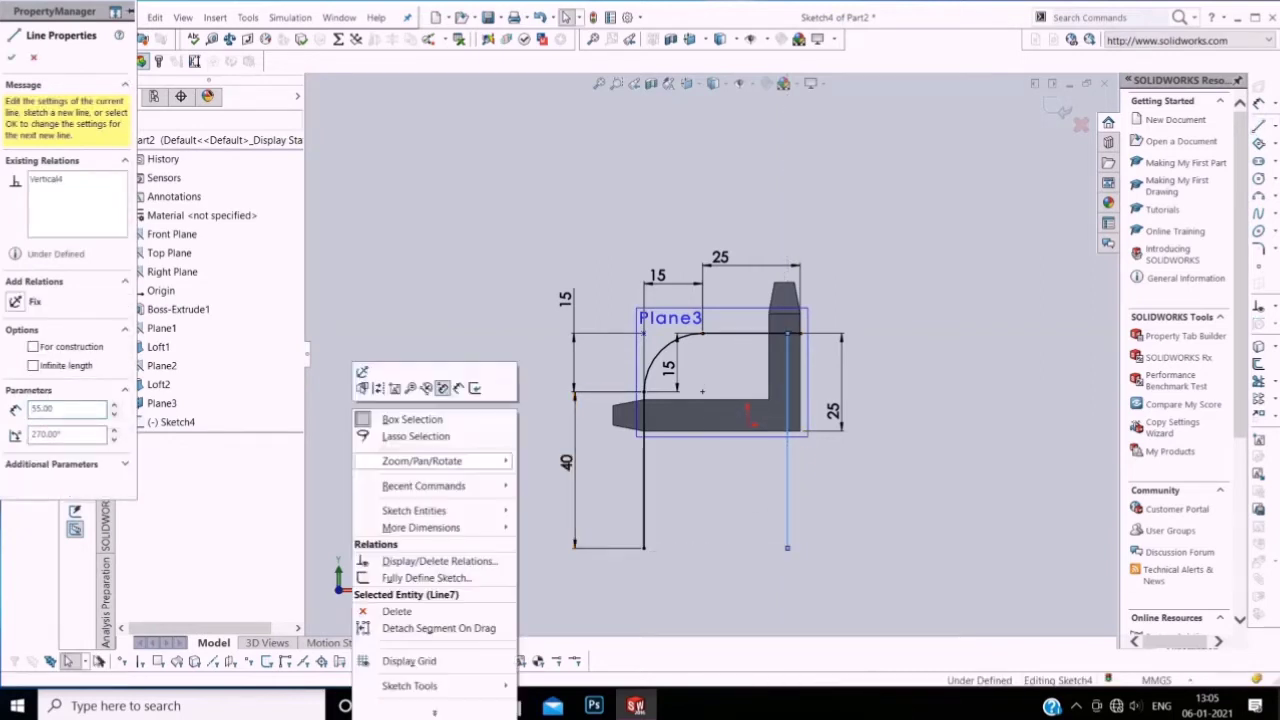
left_click(385, 410)
left_click(643, 470)
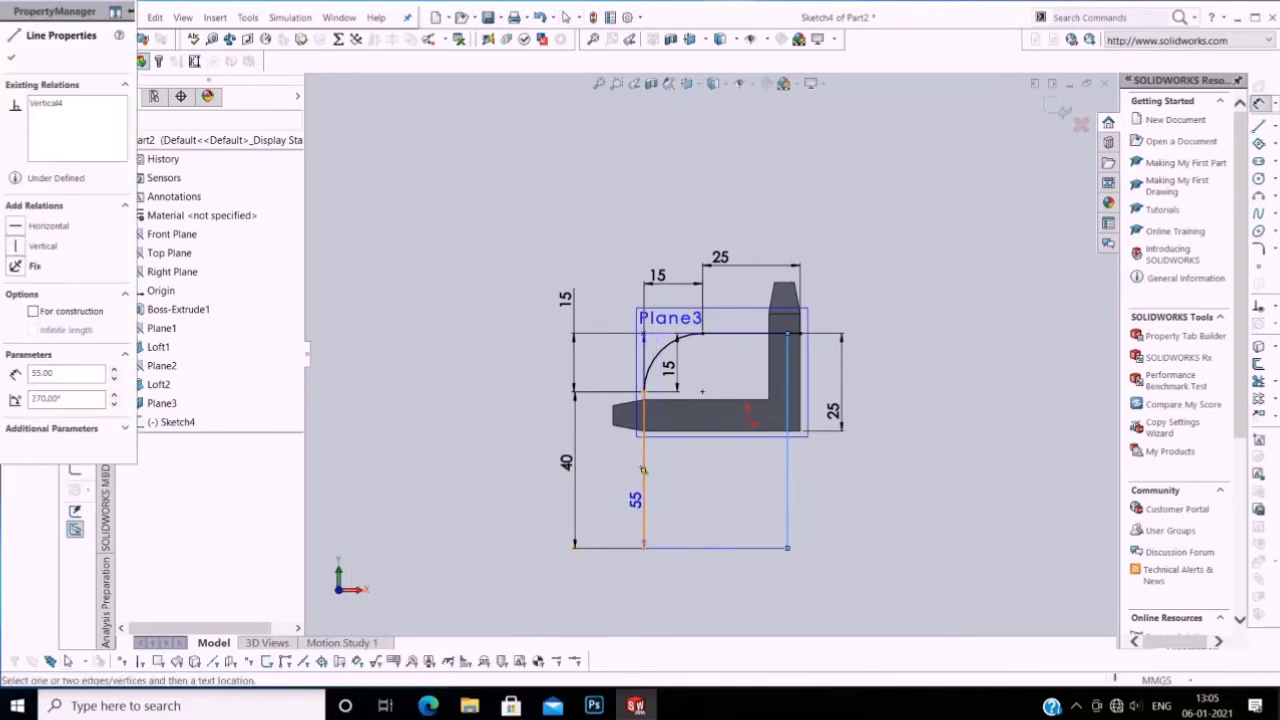
left_click(787, 492)
left_click(680, 492)
type("35")
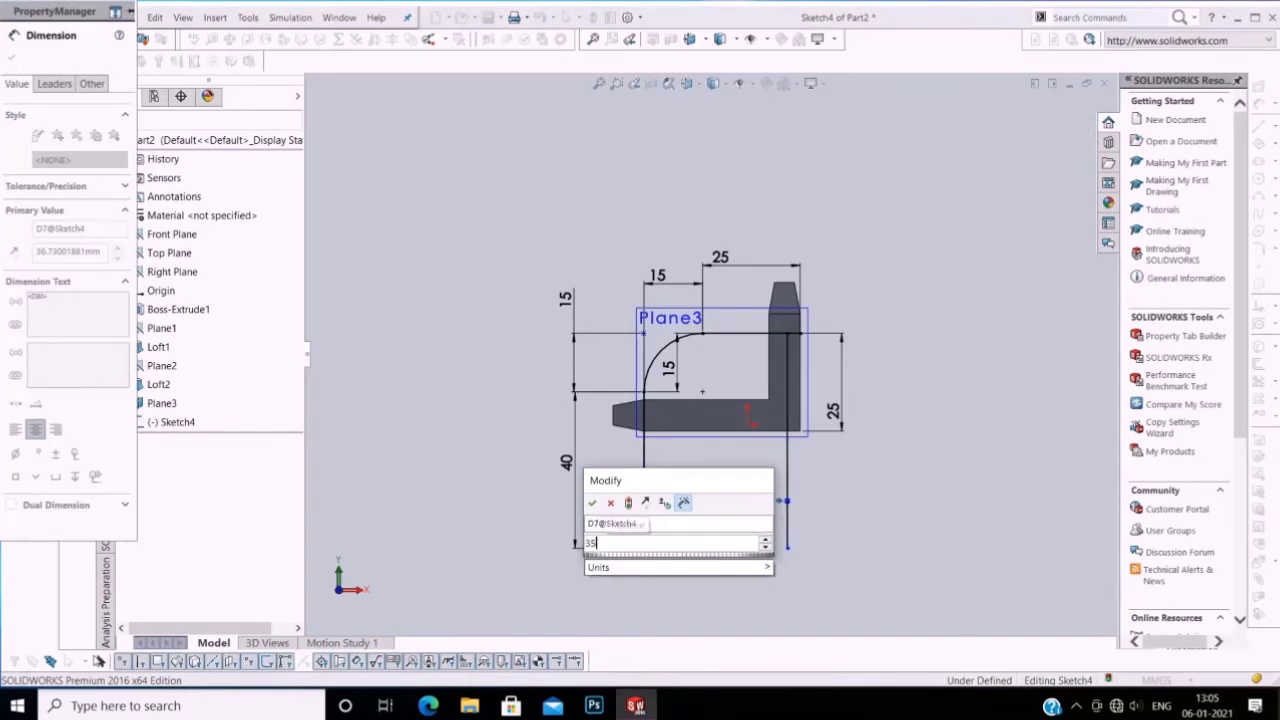
key("Return")
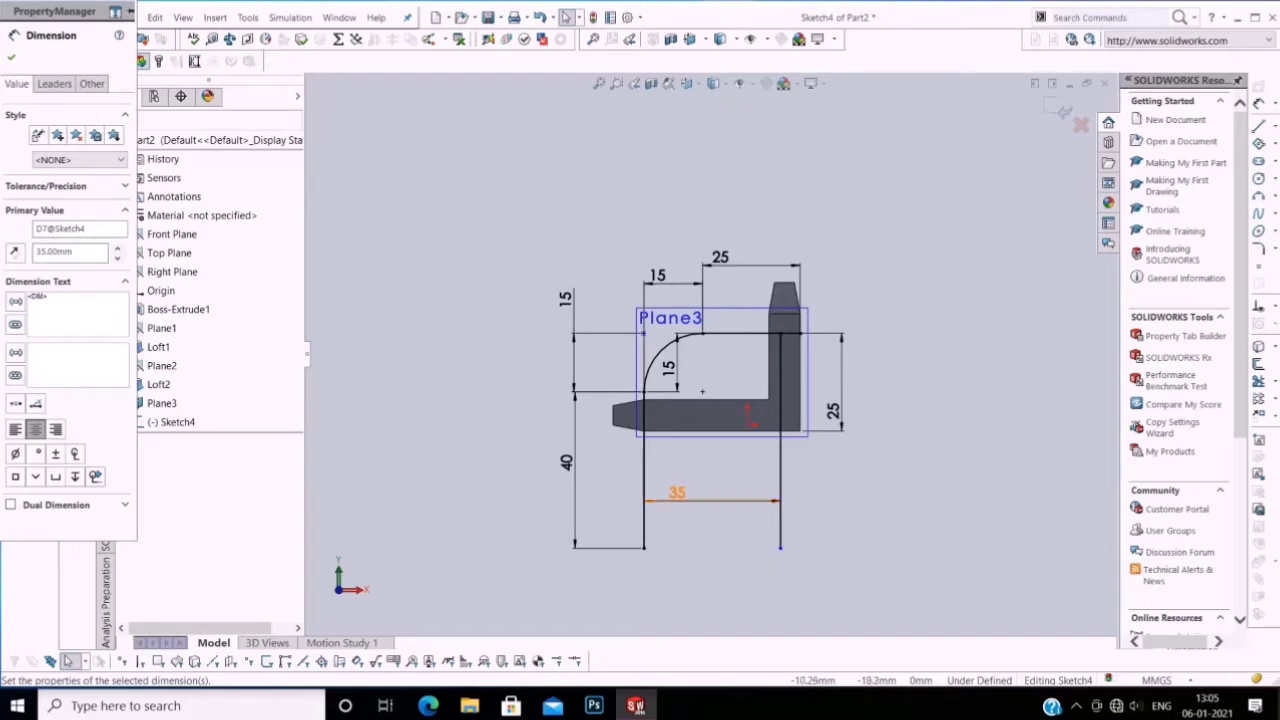
key("Escape")
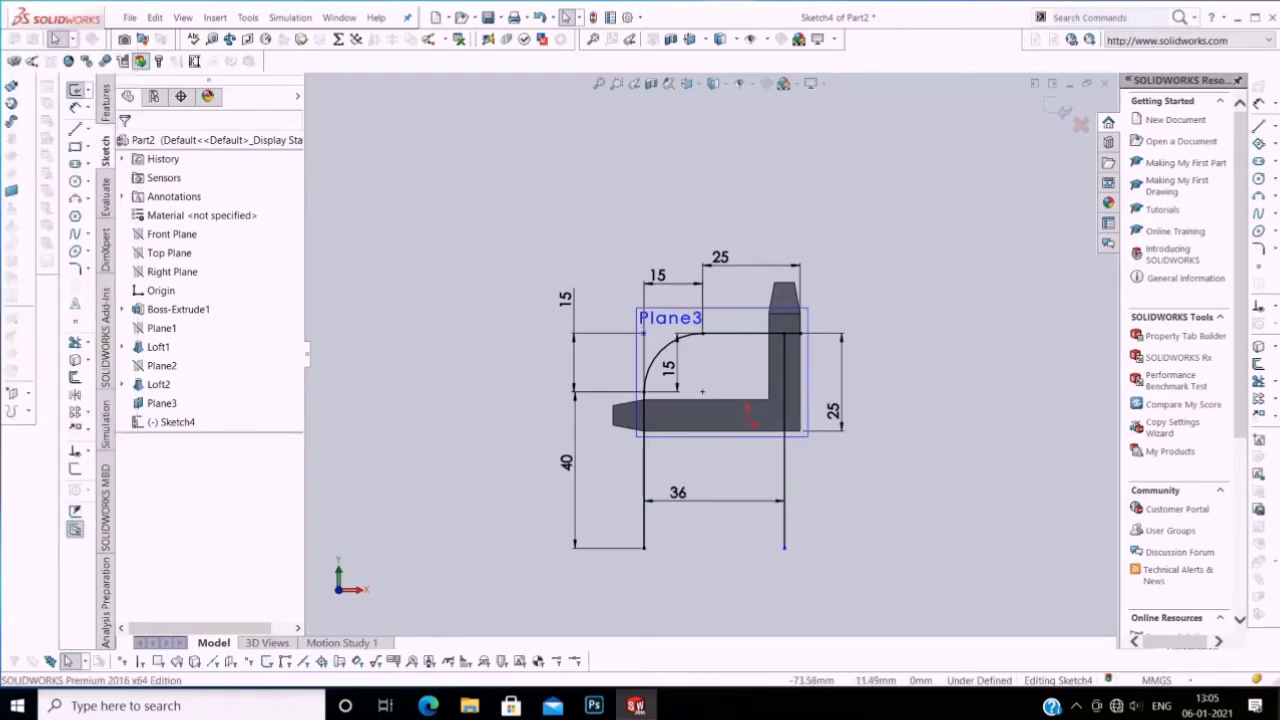
Step: Orbit the part into a 3D view of the path sketch
right_click(490, 600)
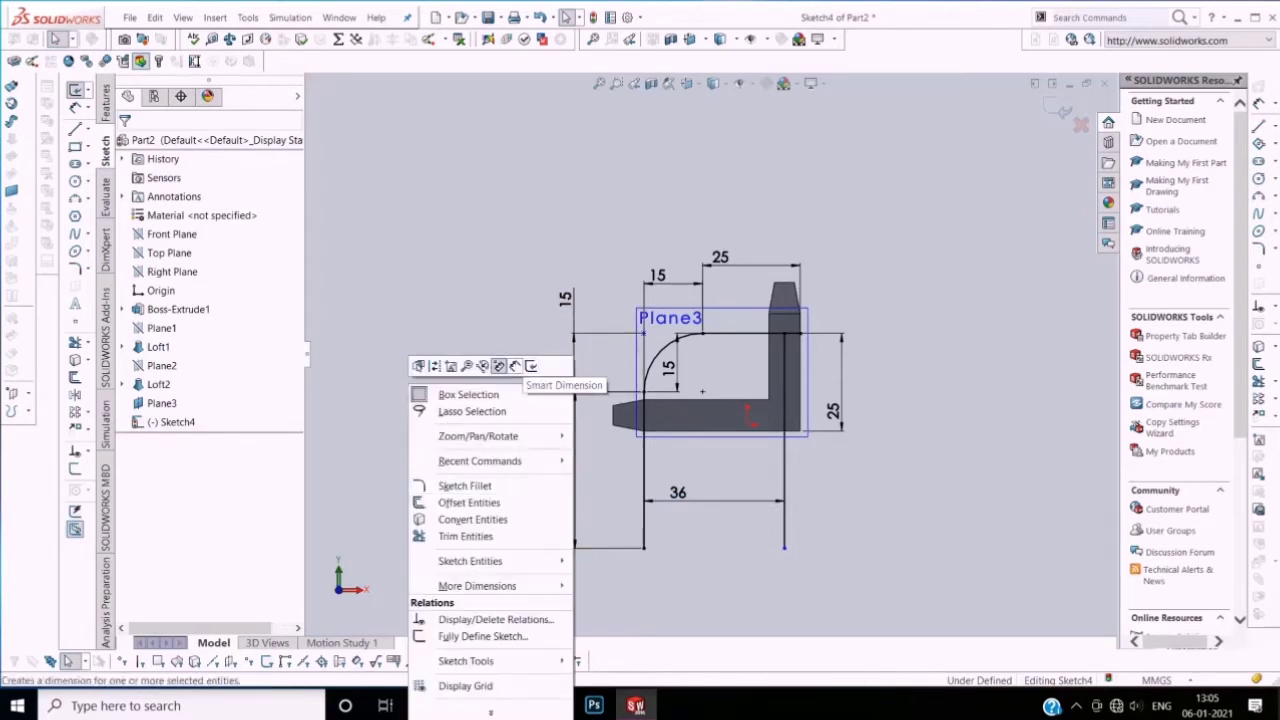
right_click(625, 591)
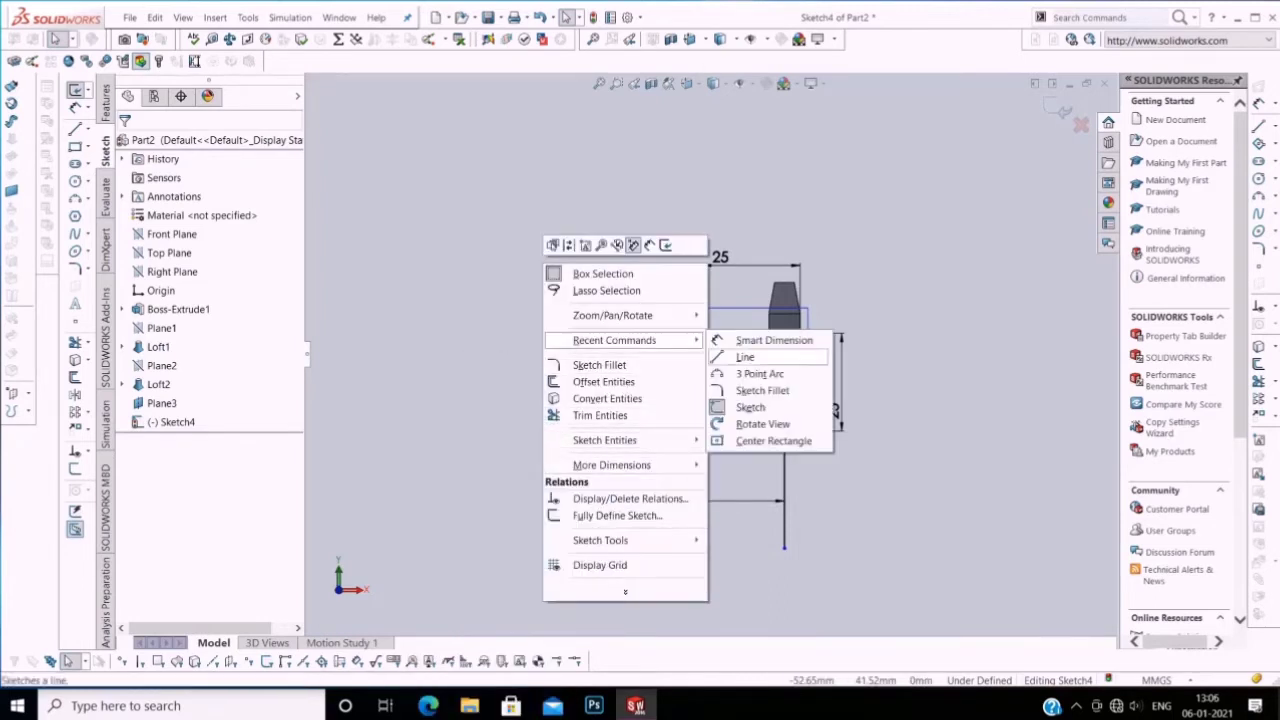
left_click(745, 406)
middle_click_drag(702, 391, 760, 360)
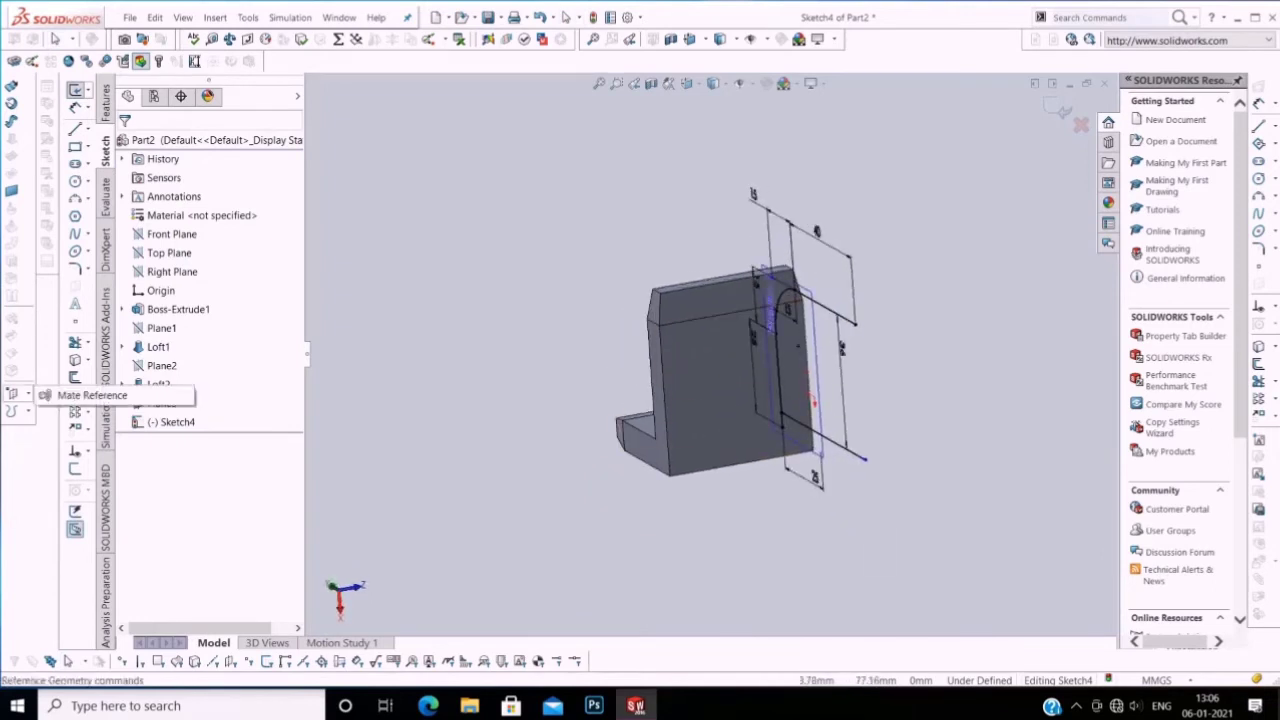
Step: Exit Sketch4 and start defining a new reference plane
left_click(28, 411)
left_click(1062, 110)
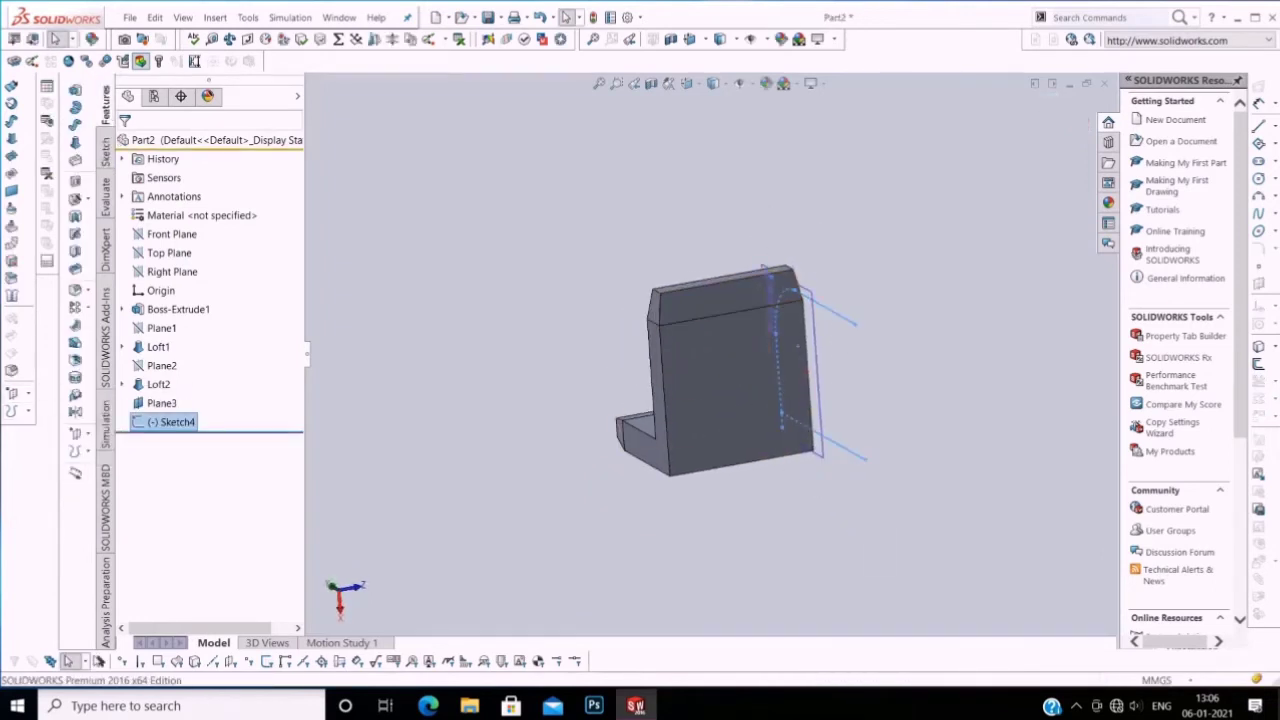
left_click(18, 394)
left_click(57, 392)
Step: Create Plane4 from the path's endpoint and its end line
scroll(888, 341, "down", 4)
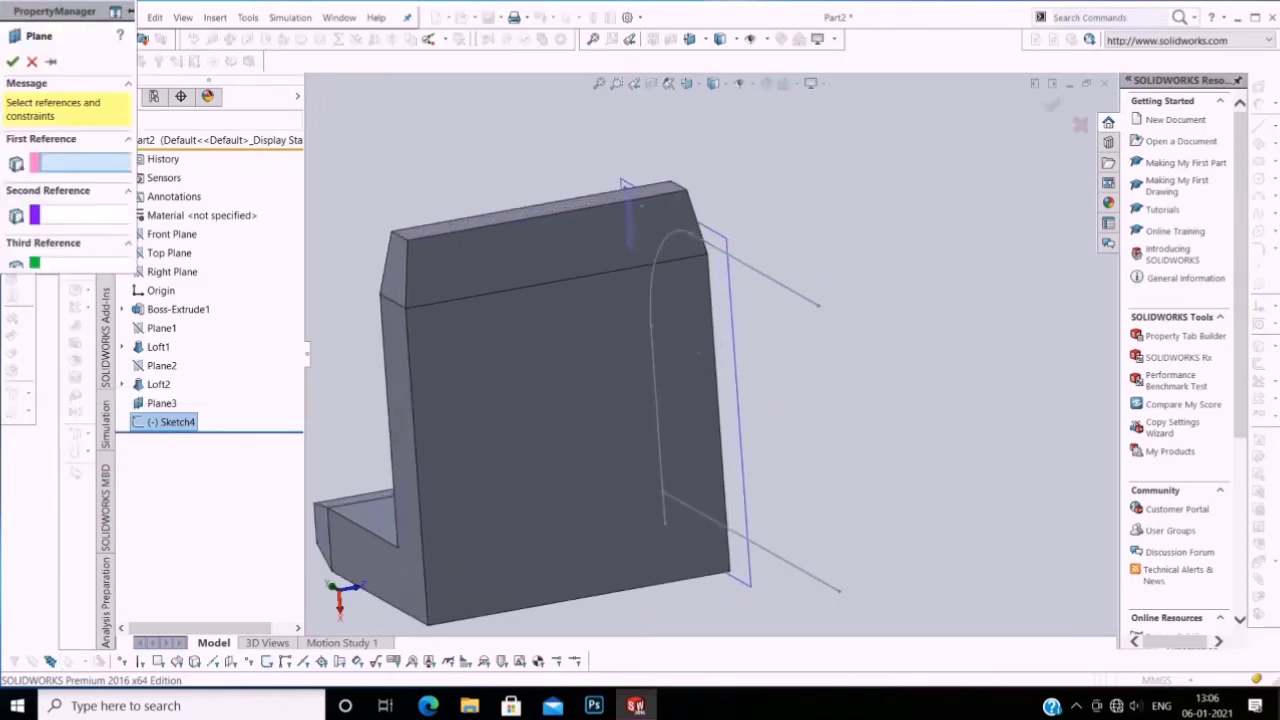
left_click(818, 305)
left_click(820, 304)
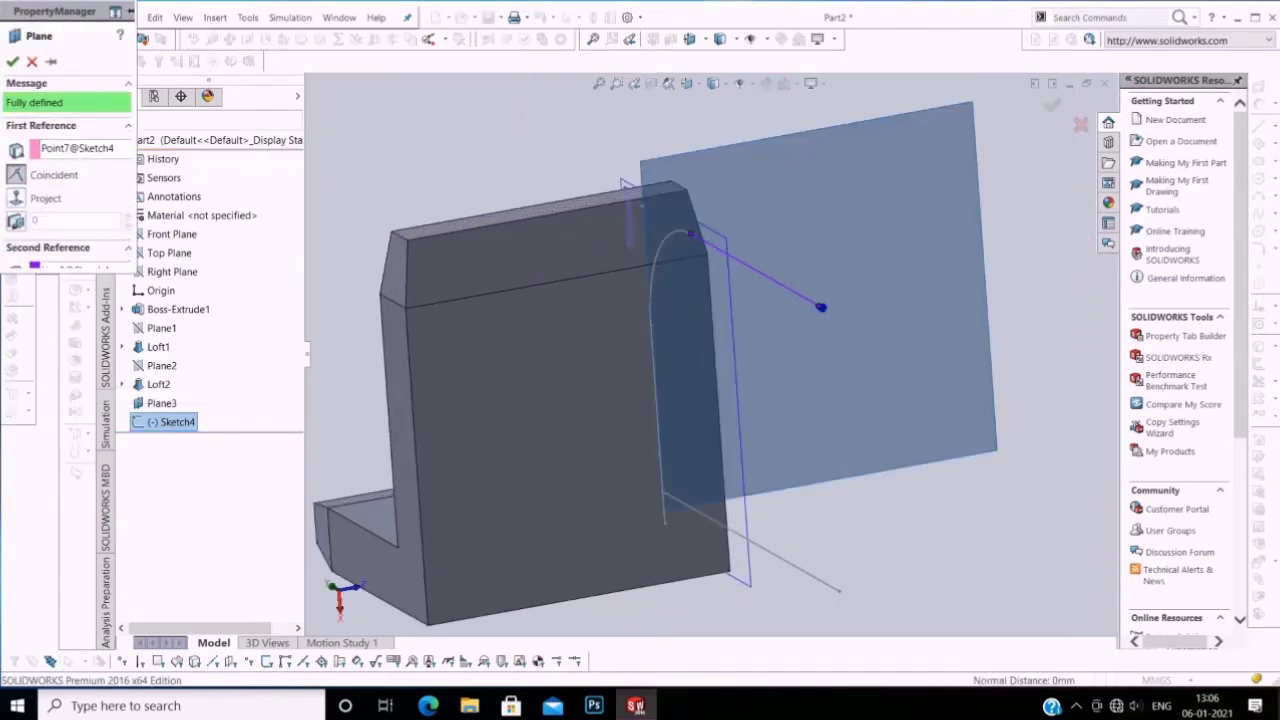
left_click(12, 61)
Step: Sketch a circle at the path's end on Plane4 and dimension it to 4 mm diameter
right_click(880, 212)
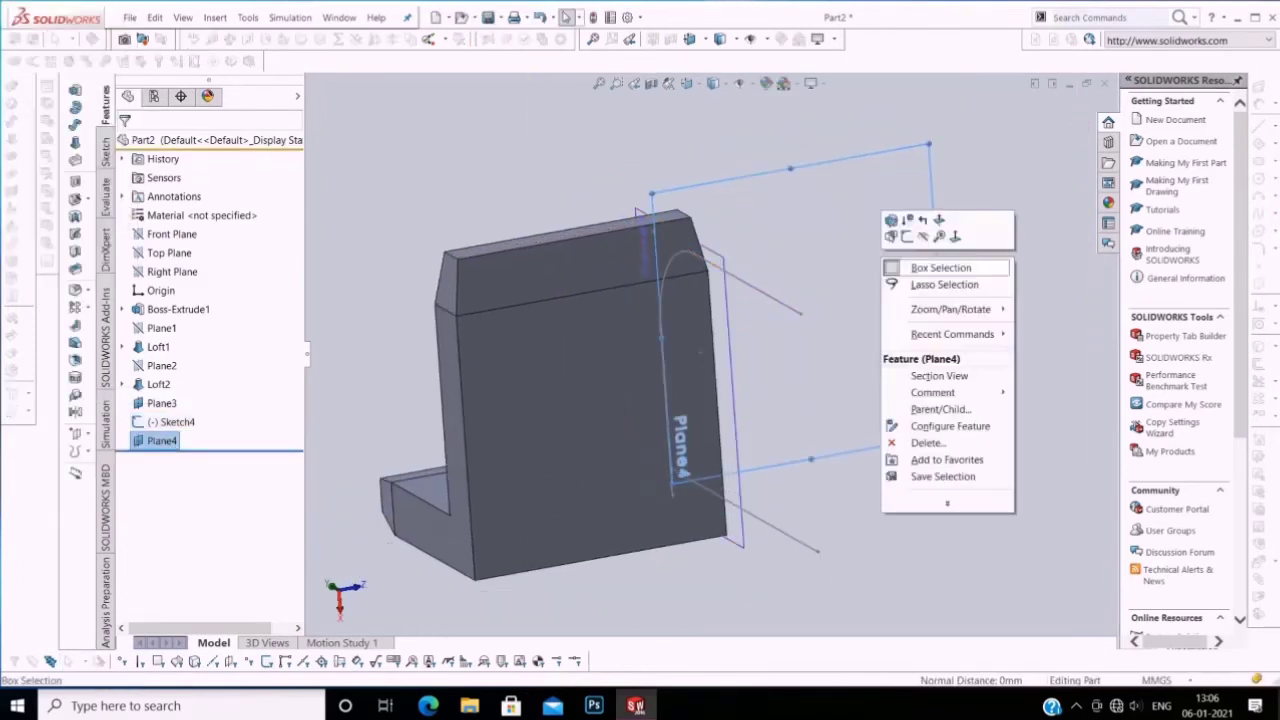
left_click(906, 262)
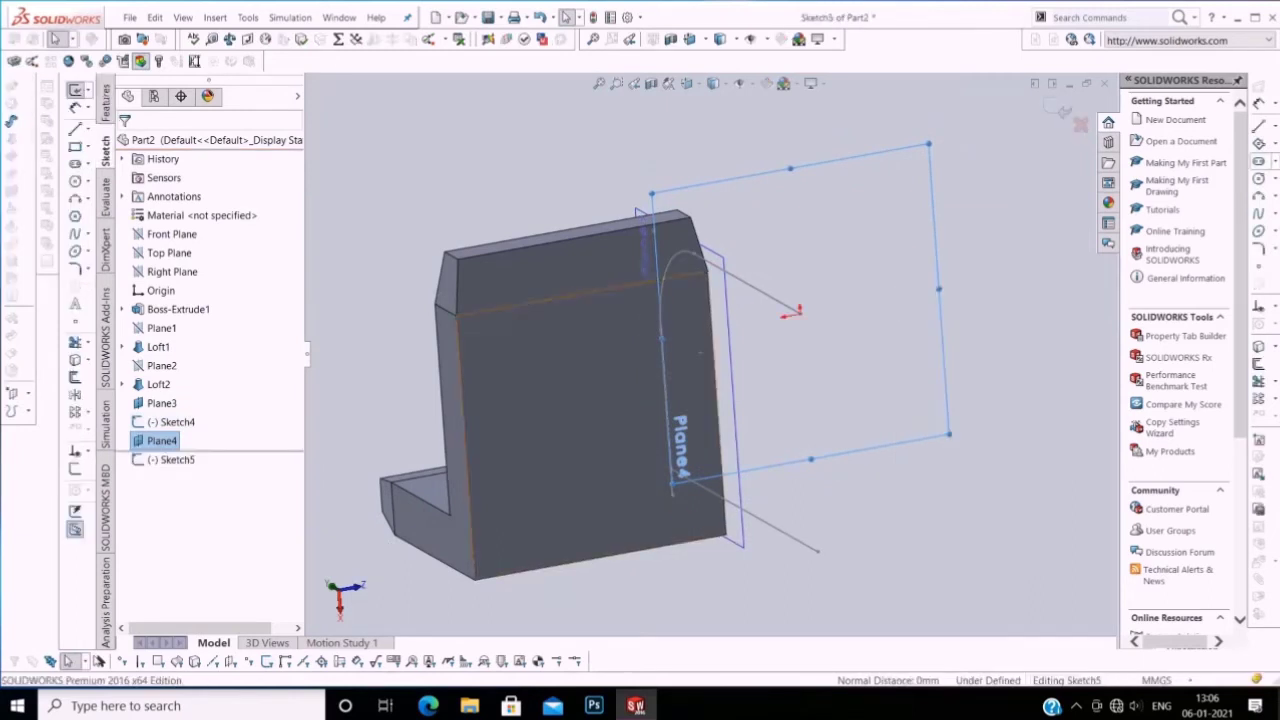
left_click(1258, 178)
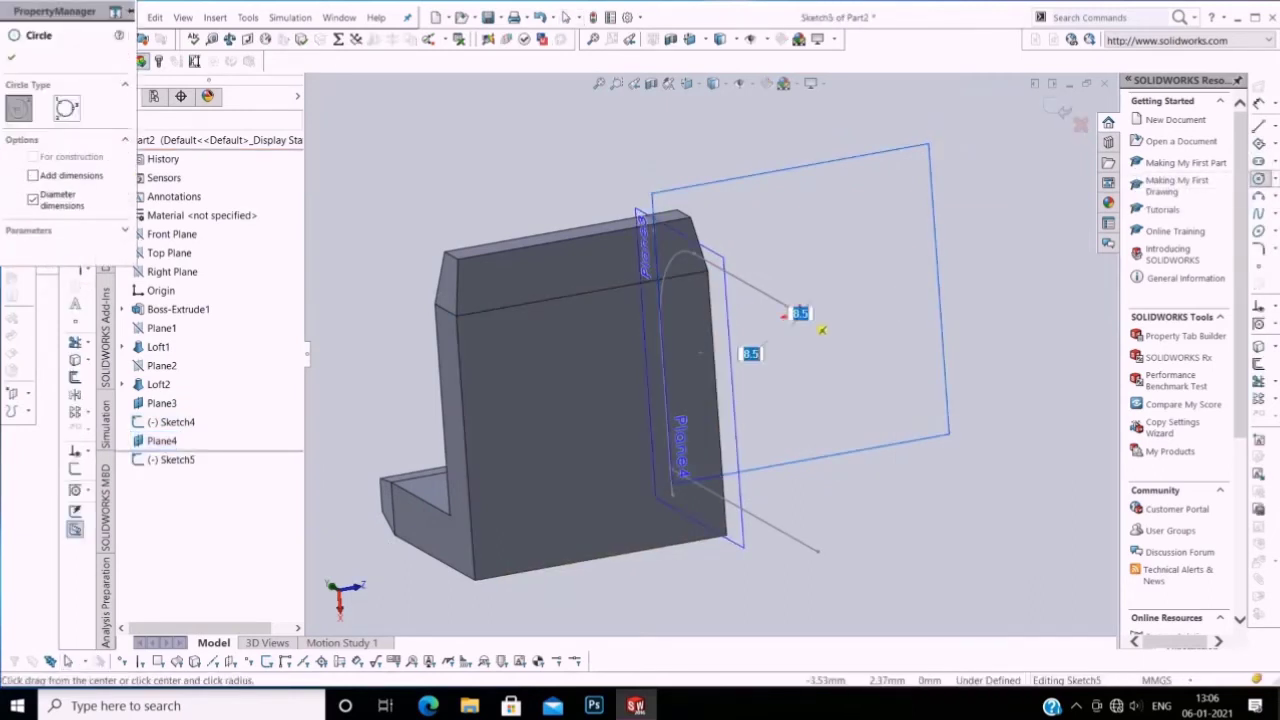
left_click(800, 312)
left_click(826, 318)
right_click(400, 138)
left_click(489, 118)
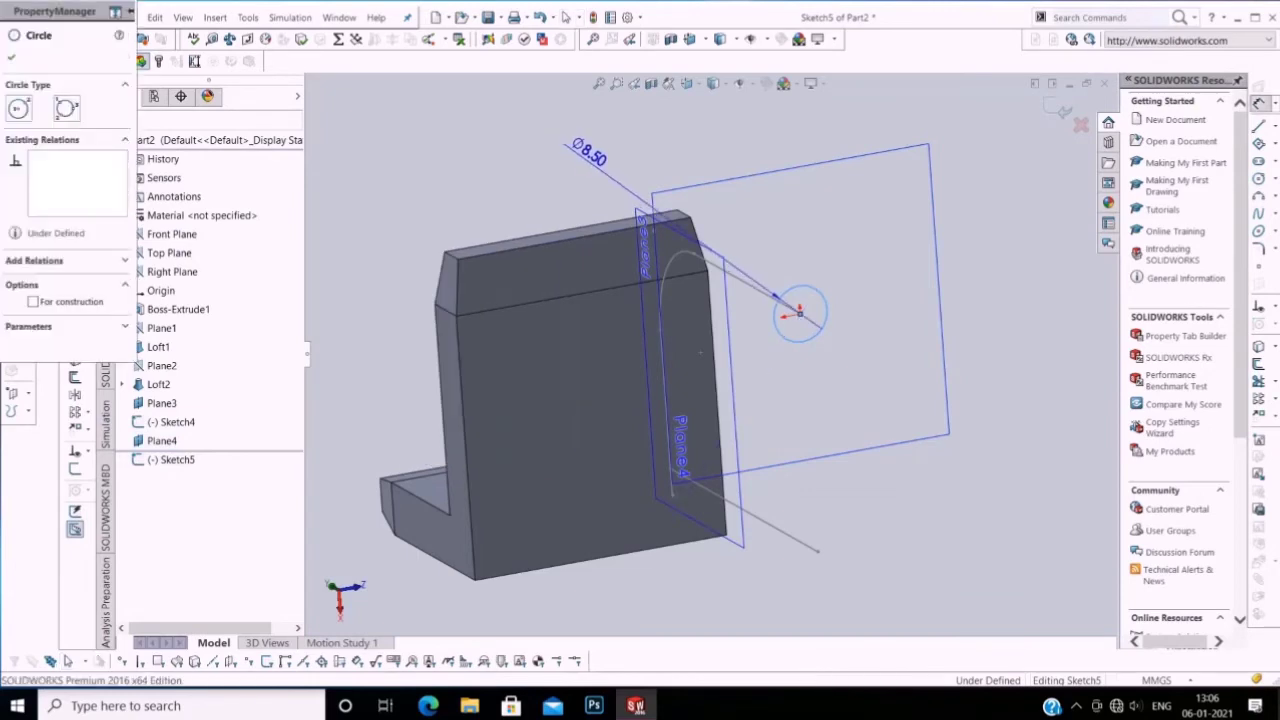
left_click(586, 130)
type("4")
key("Return")
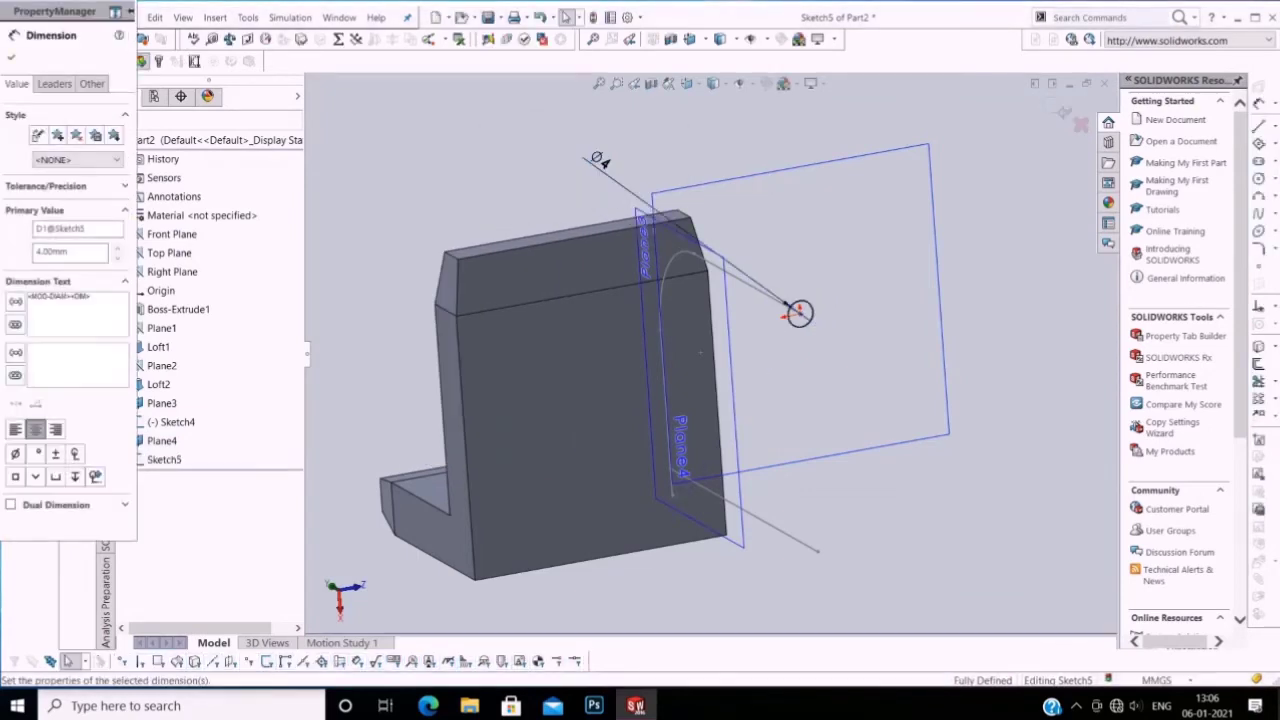
key("Escape")
Step: Hide Plane3 and exit the circle profile sketch
right_click(434, 202)
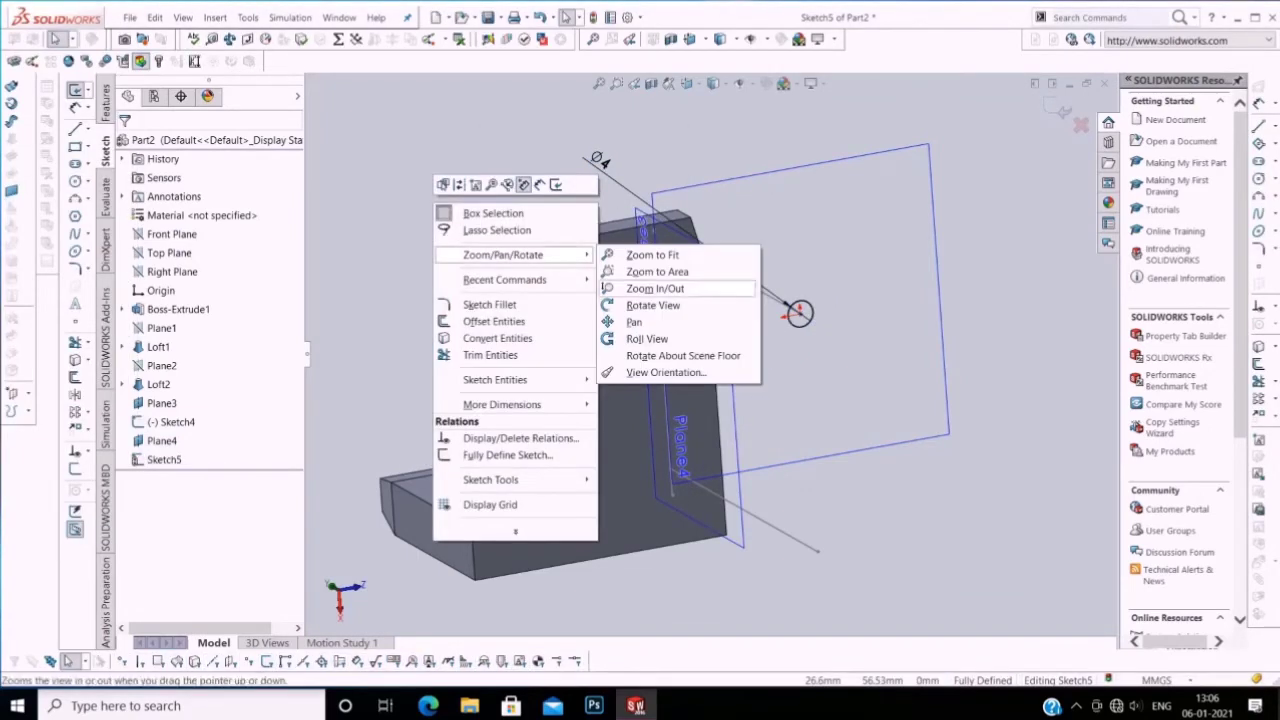
left_click(660, 297)
mouse_move(660, 300)
left_mouse_down()
mouse_move(700, 450)
mouse_move(760, 400)
left_mouse_up()
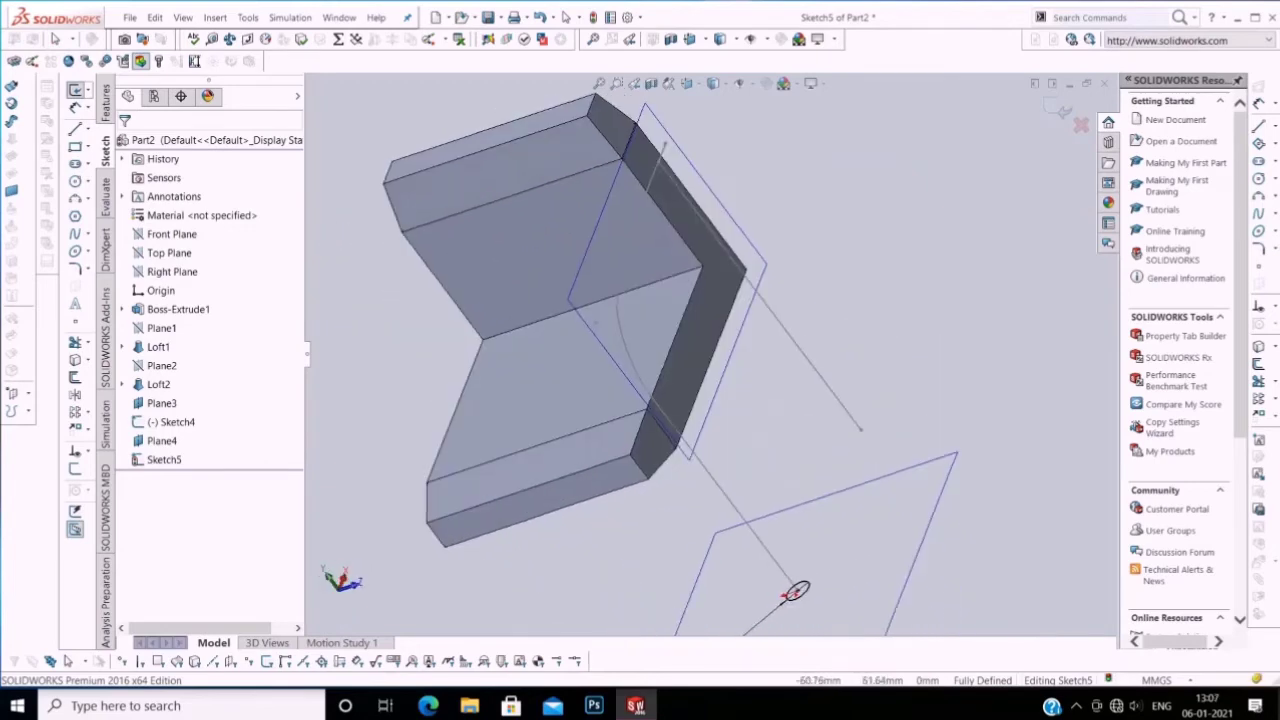
right_click(161, 440)
key("Escape")
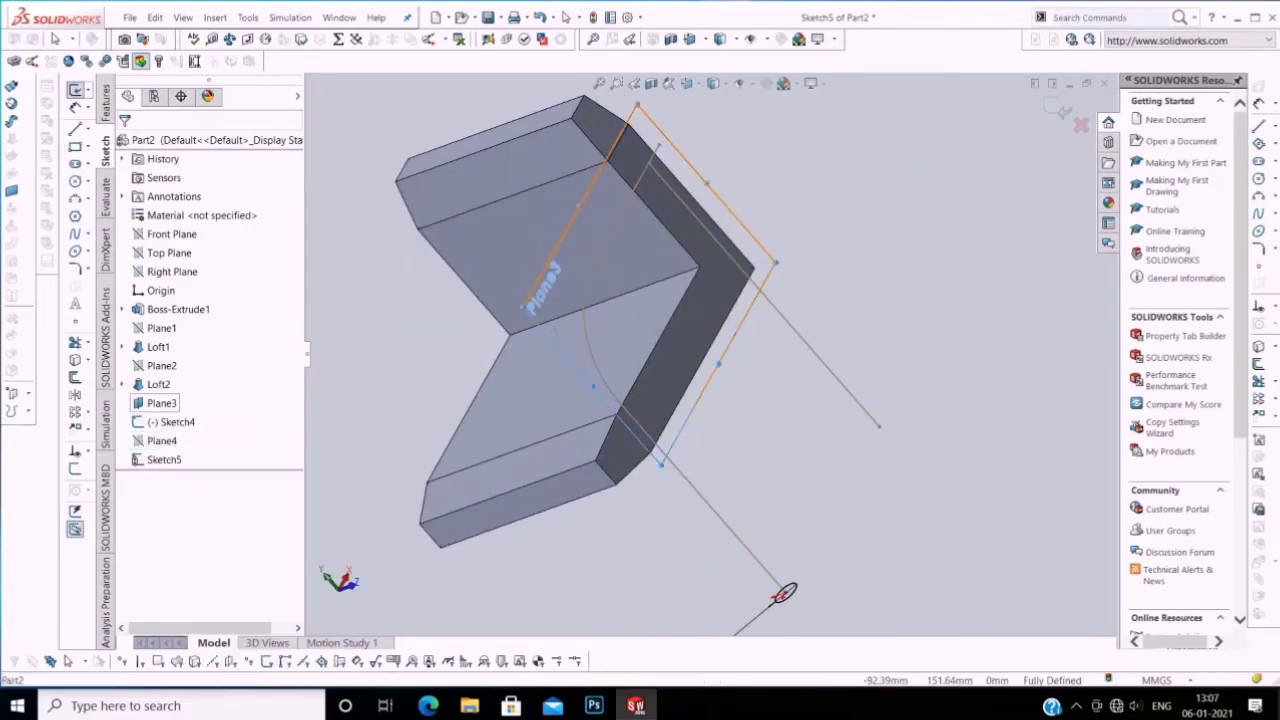
right_click(161, 403)
left_click(145, 372)
left_click_drag(700, 420, 630, 480)
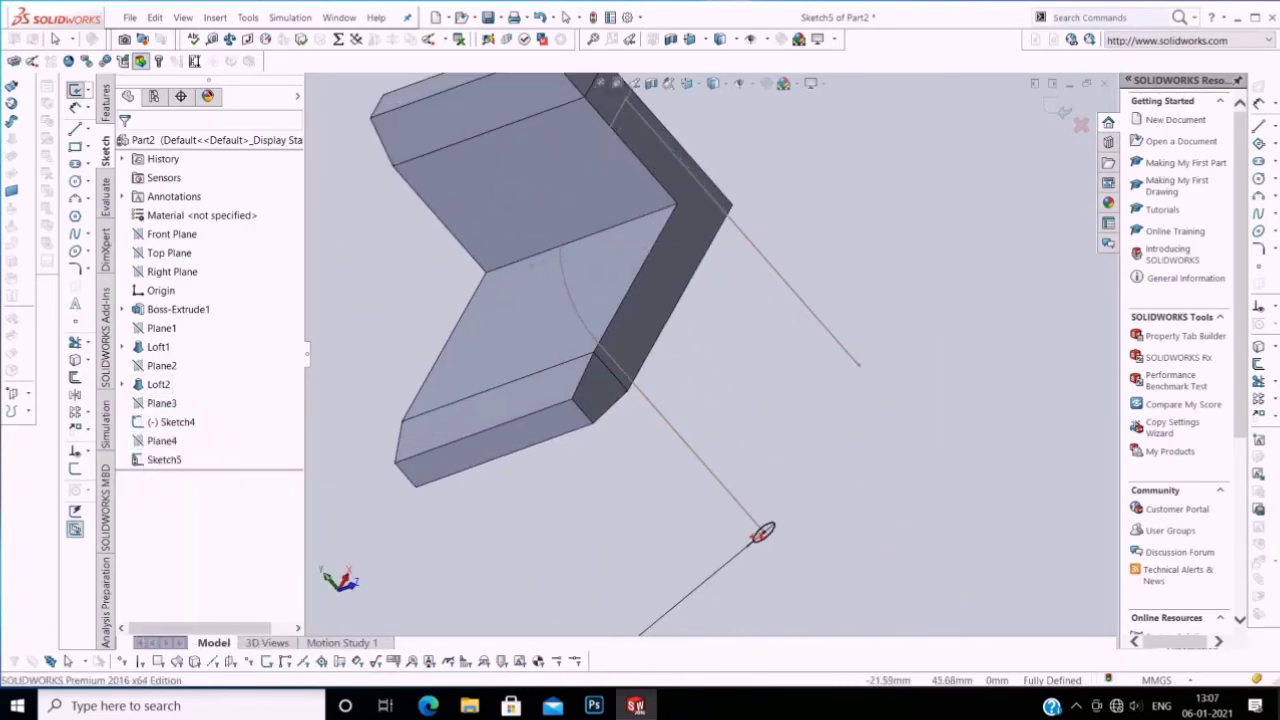
key("ctrl+b")
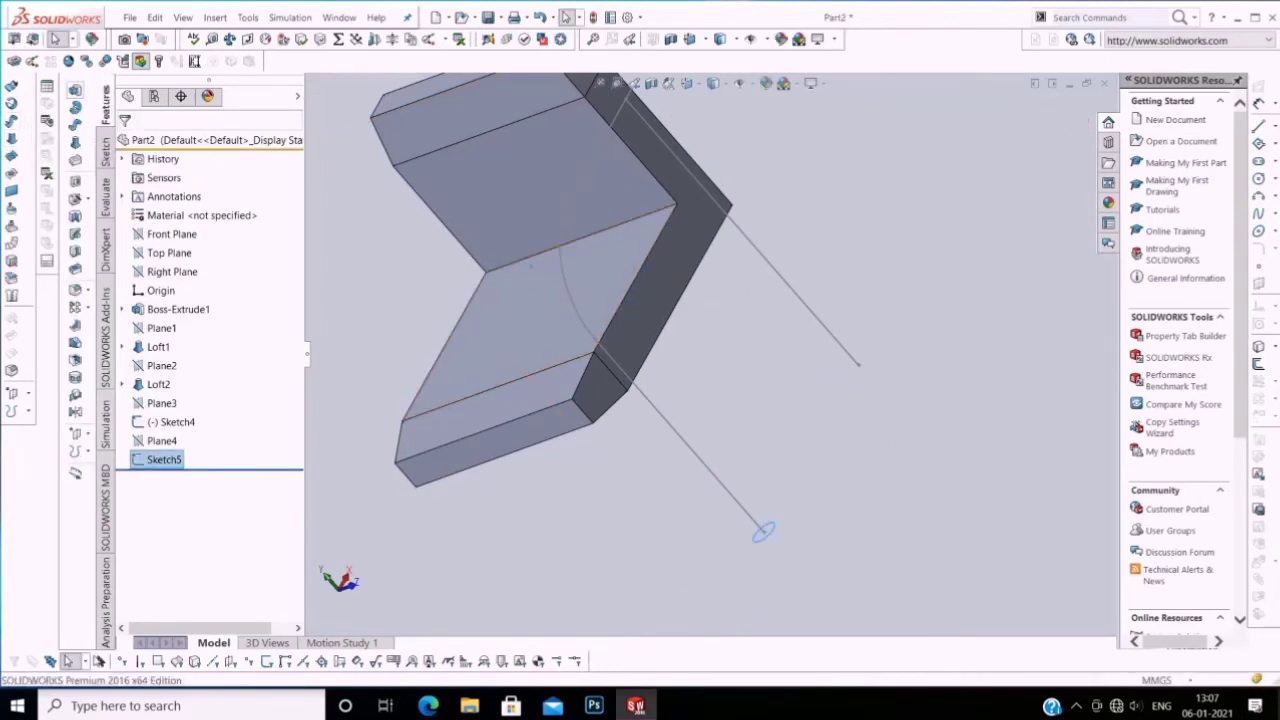
Step: Sweep the 4 mm circle along Sketch4's path into a bent rod, then hide Plane4
left_click(75, 124)
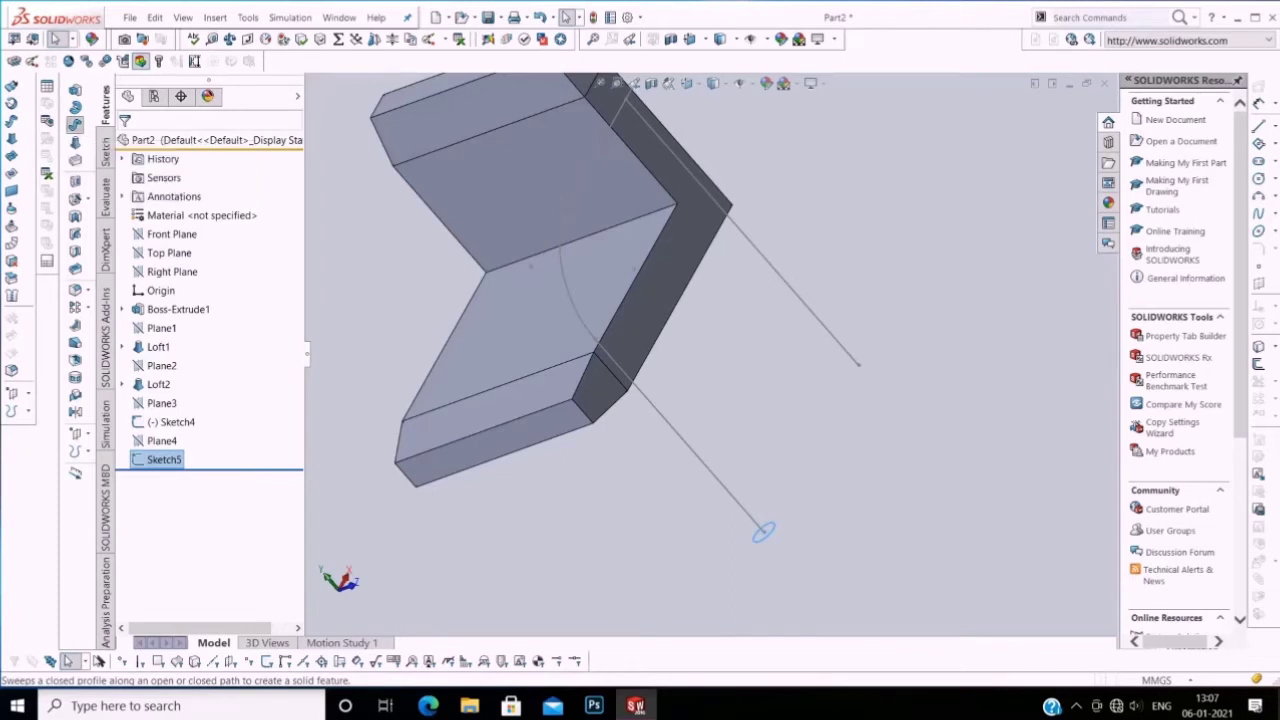
scroll(812, 585, "down", 2)
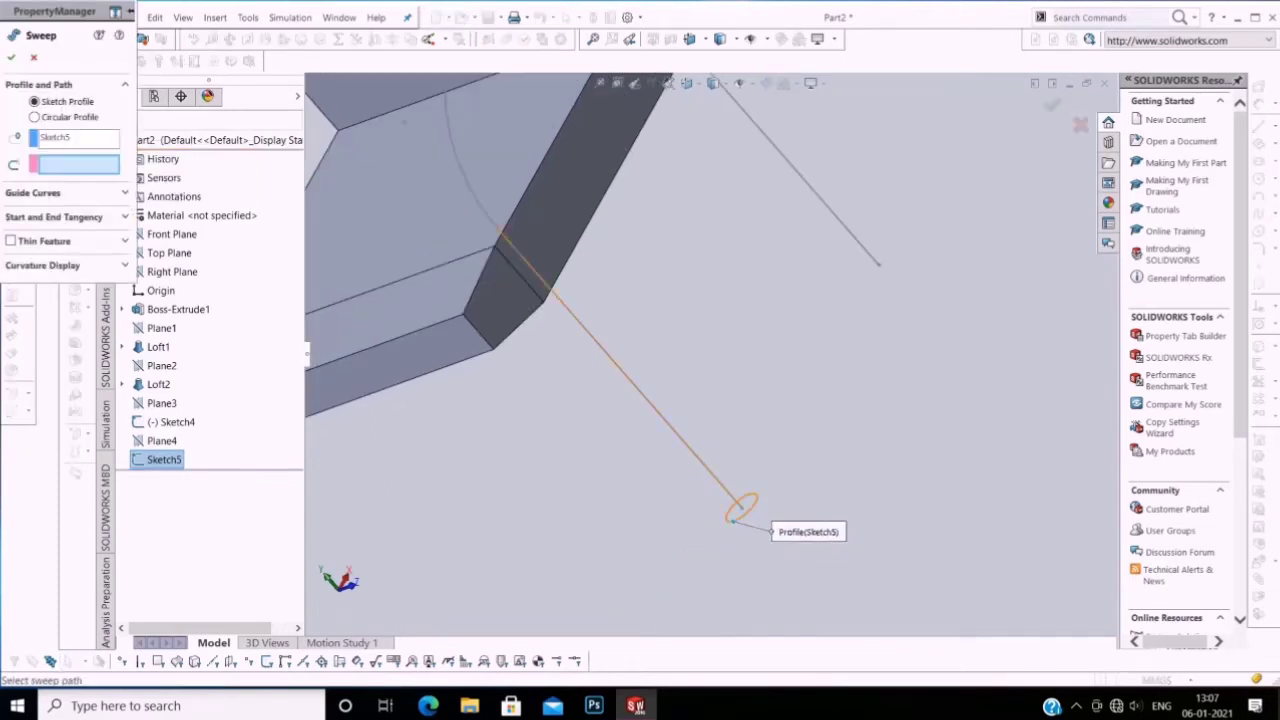
left_click(738, 510)
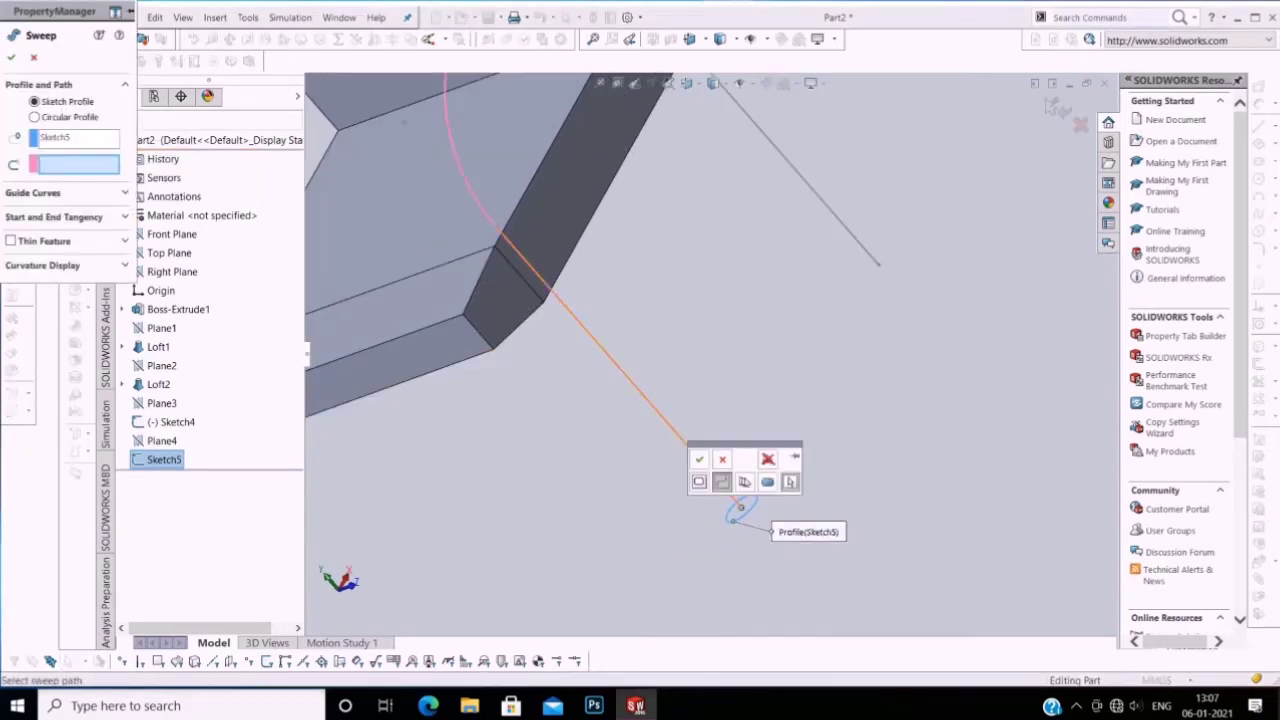
scroll(715, 380, "up", 3)
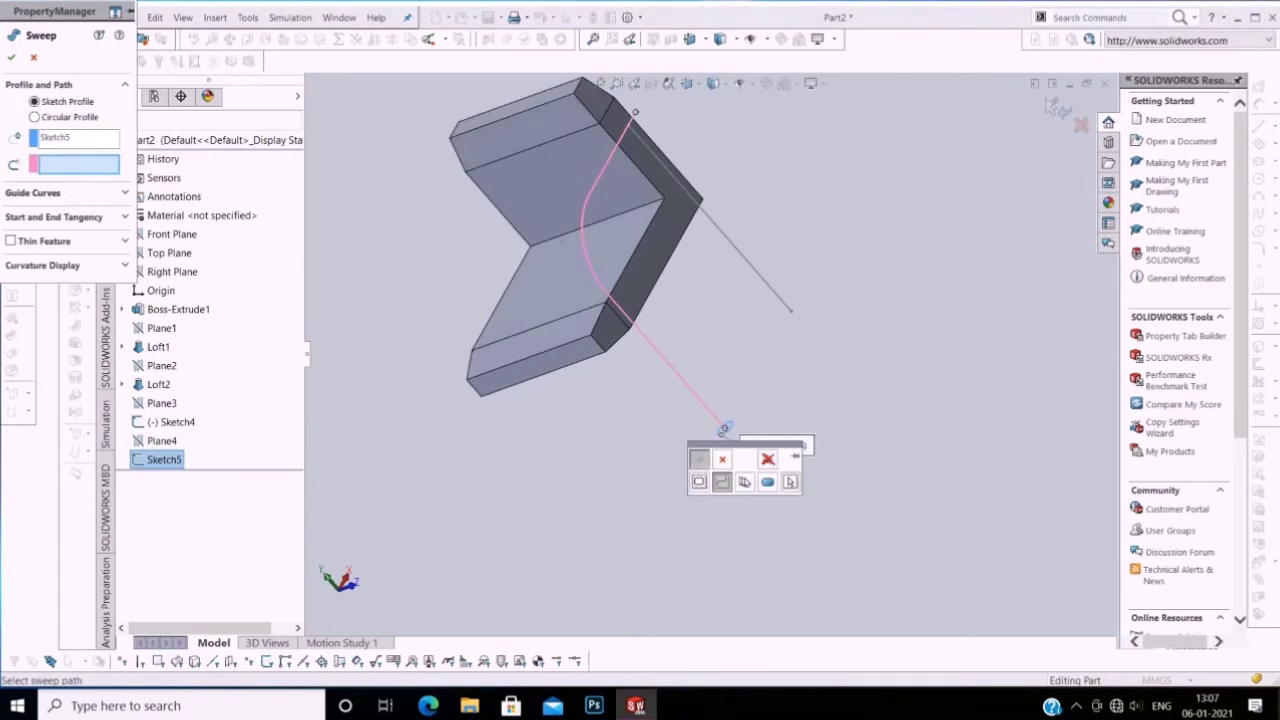
left_click(699, 458)
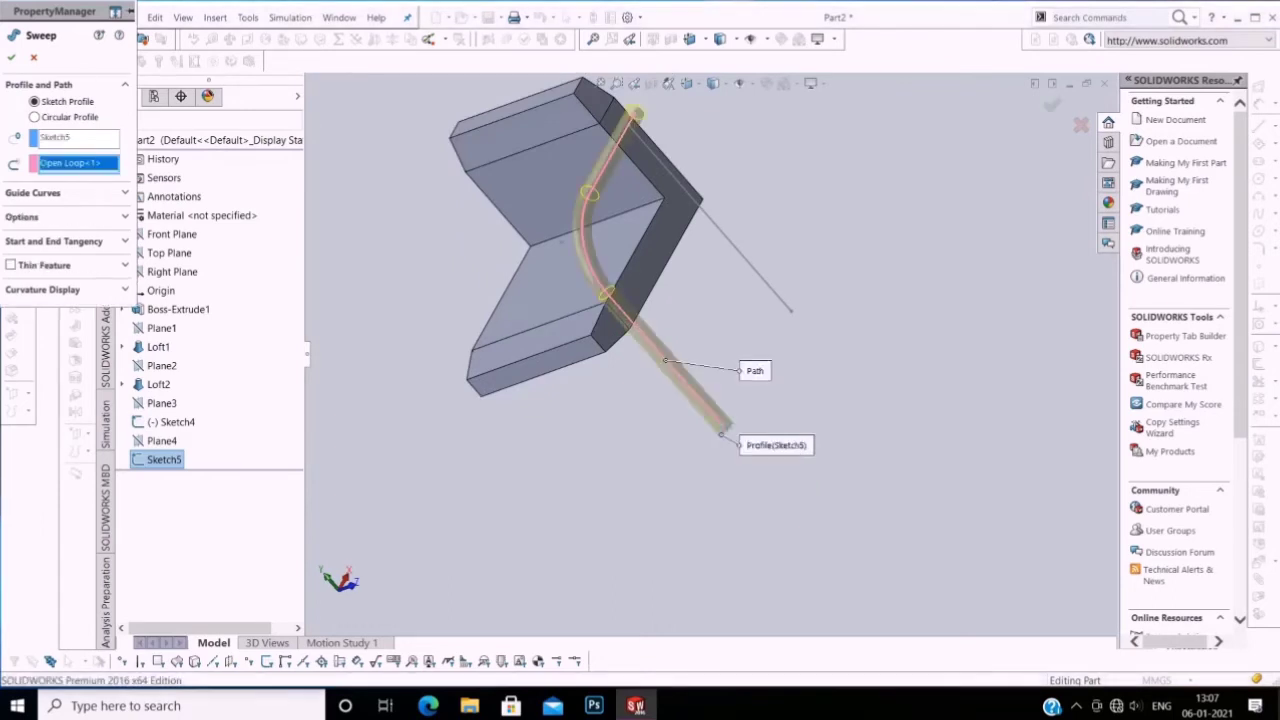
left_click(11, 57)
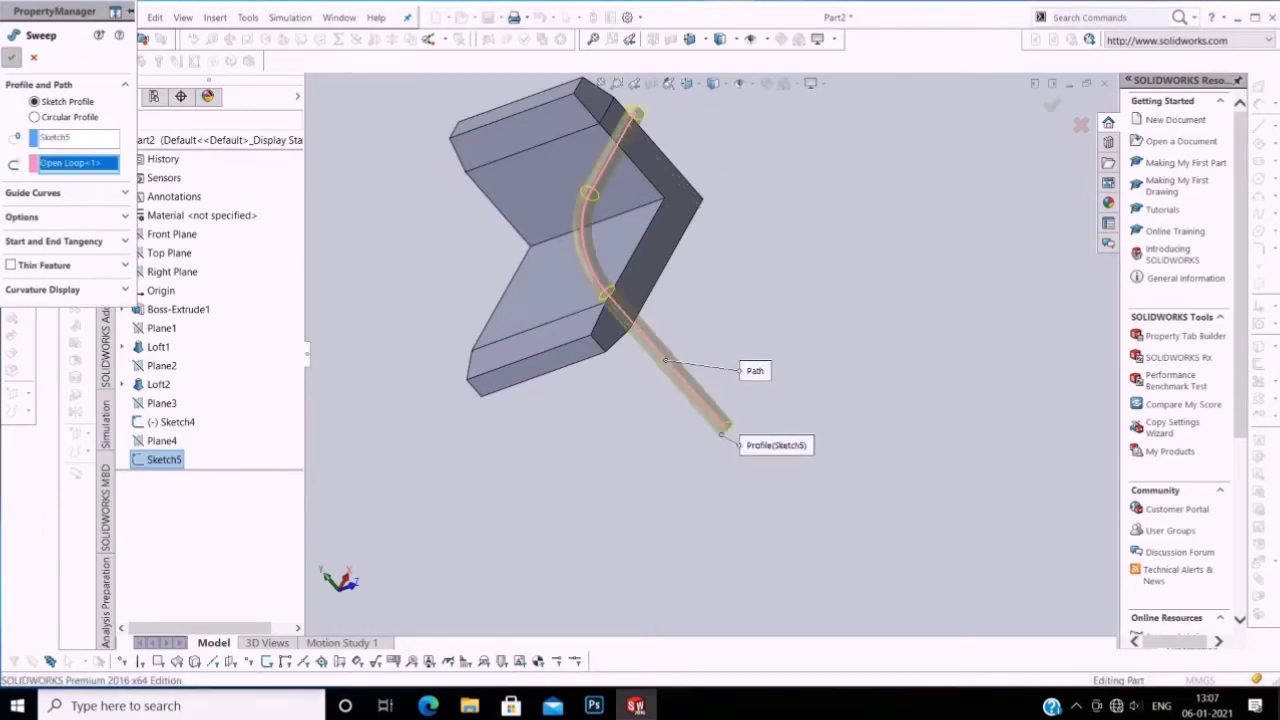
right_click(161, 440)
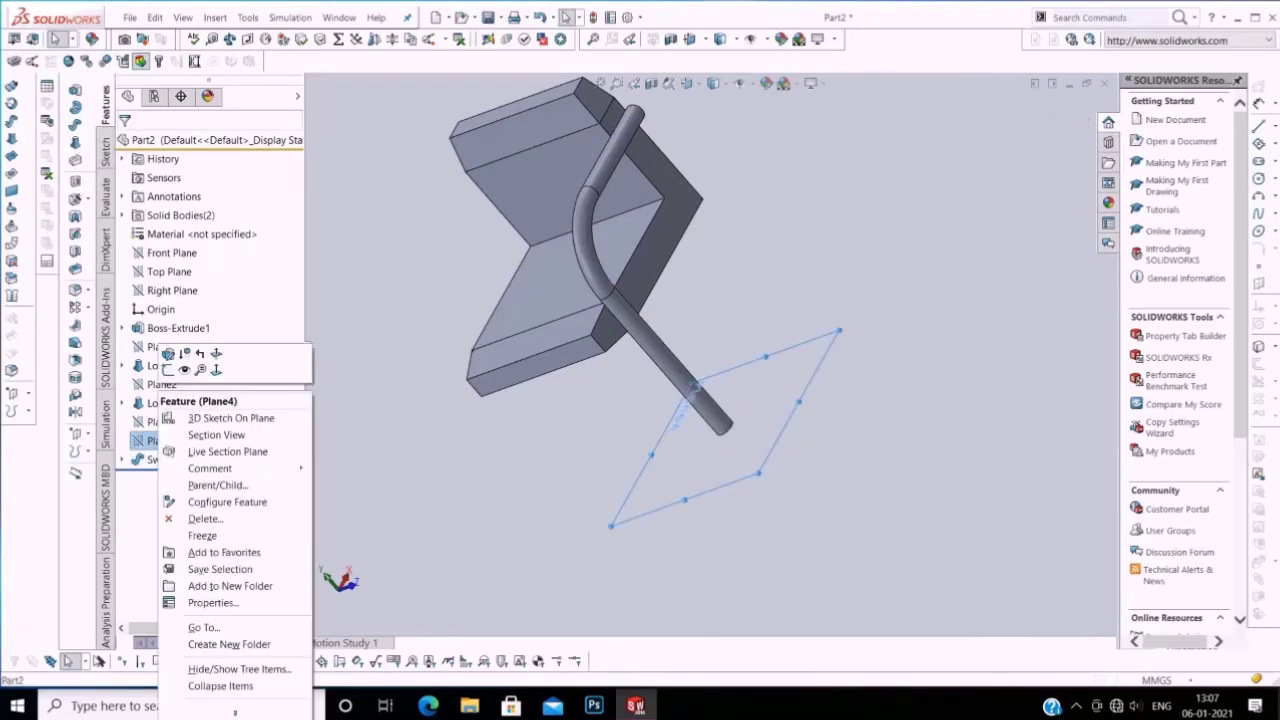
left_click(176, 352)
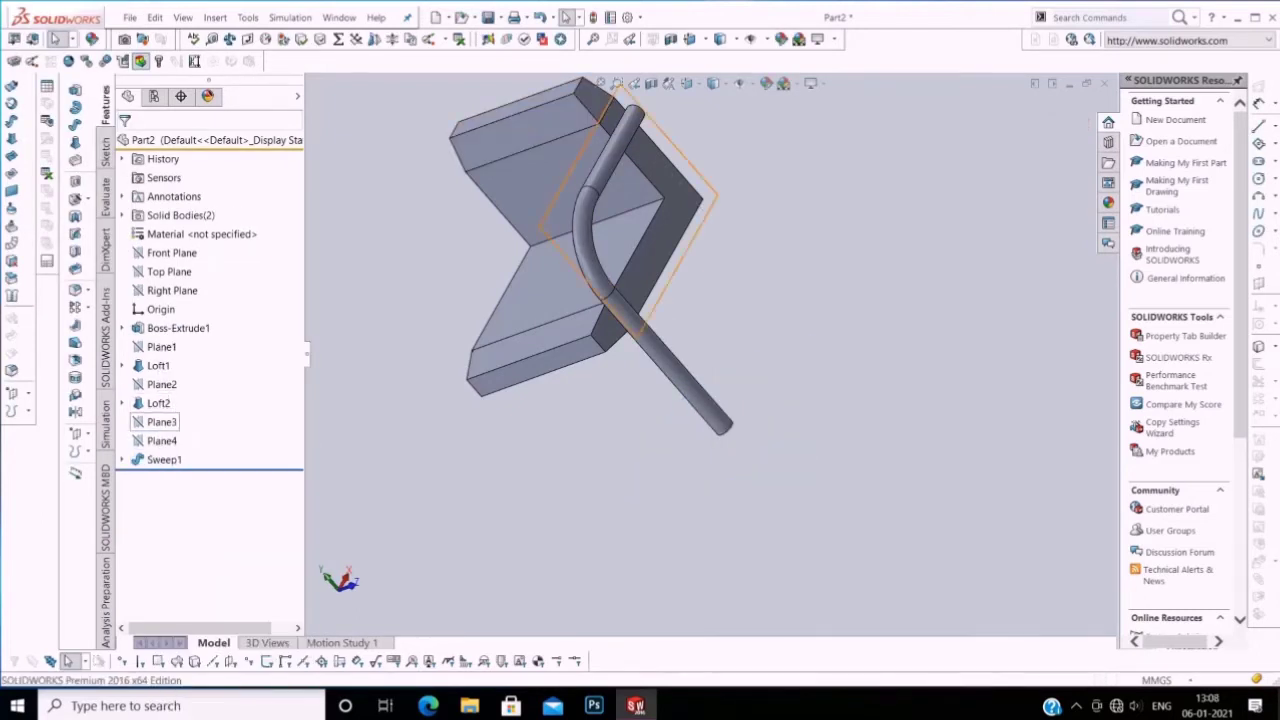
Step: Start a sketch on Plane3, then exit it without adding anything
right_click(161, 421)
left_click(188, 358)
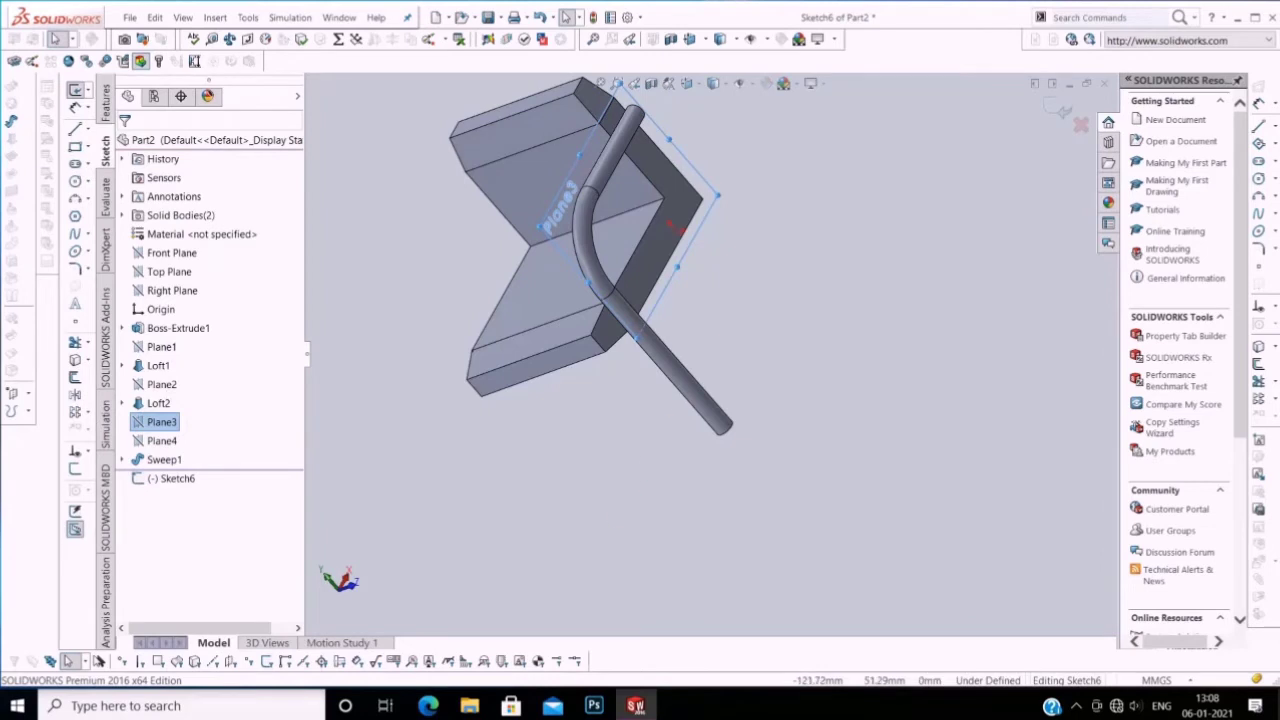
right_click(161, 421)
left_click(183, 397)
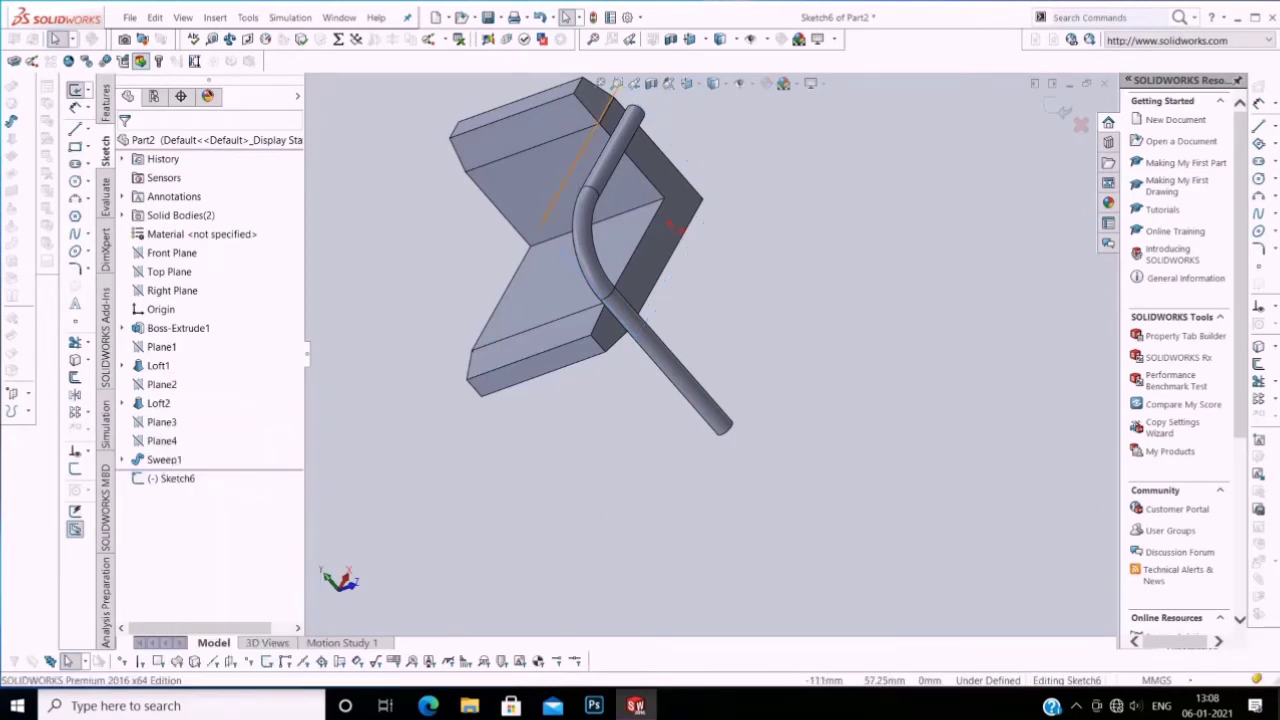
right_click(161, 421)
key("Escape")
right_click(170, 478)
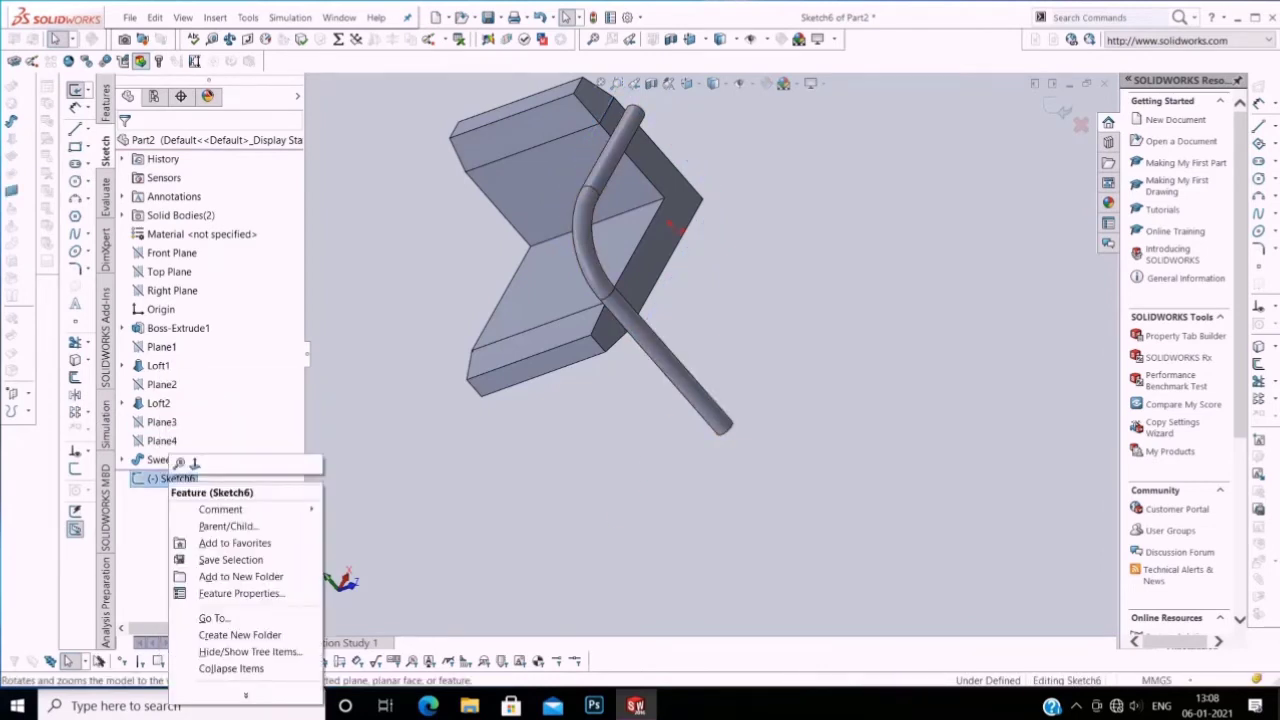
key("Escape")
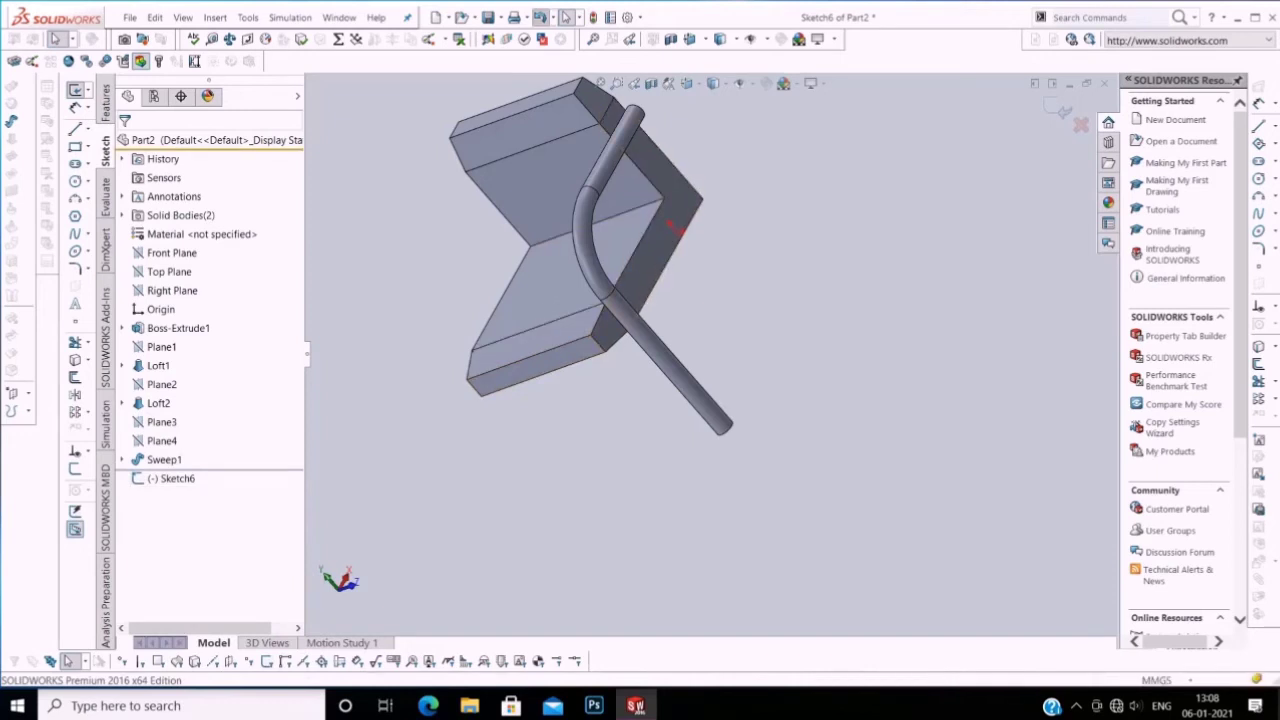
left_click(540, 17)
Step: Undo Sweep1 so Sketch4's path and Sketch5's circle remain as standalone sketches
left_click(540, 17)
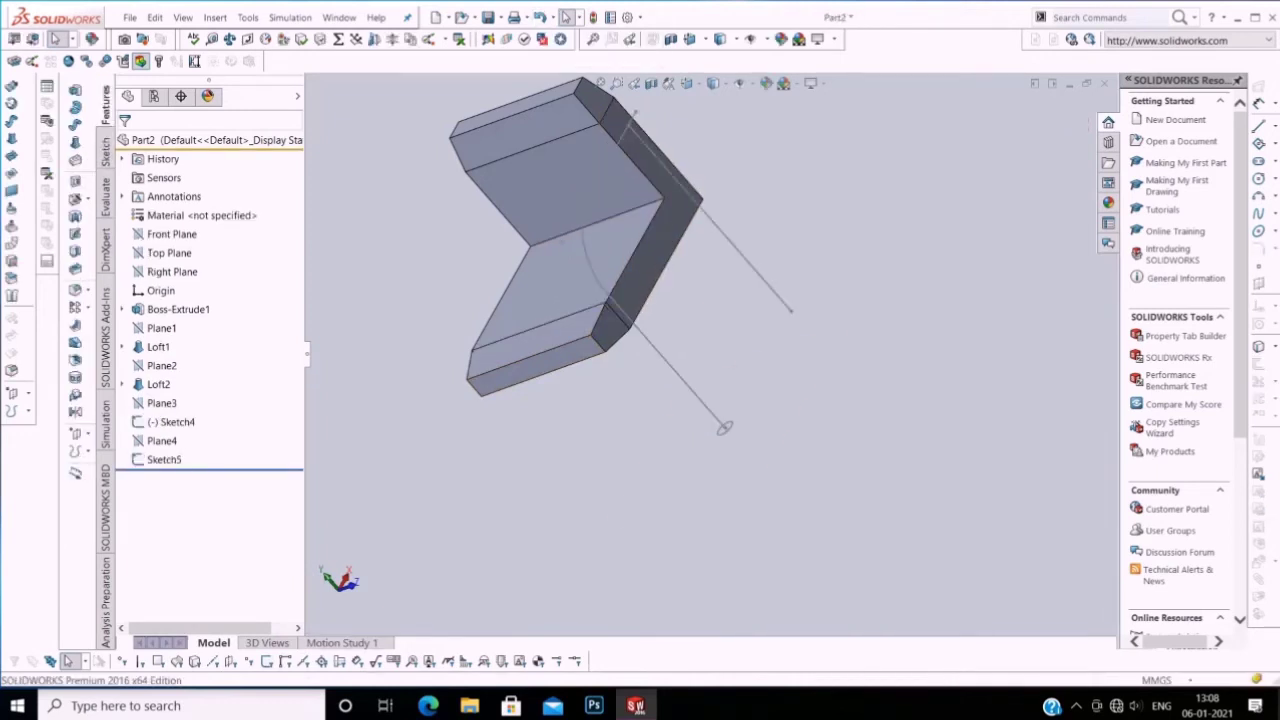
right_click(158, 402)
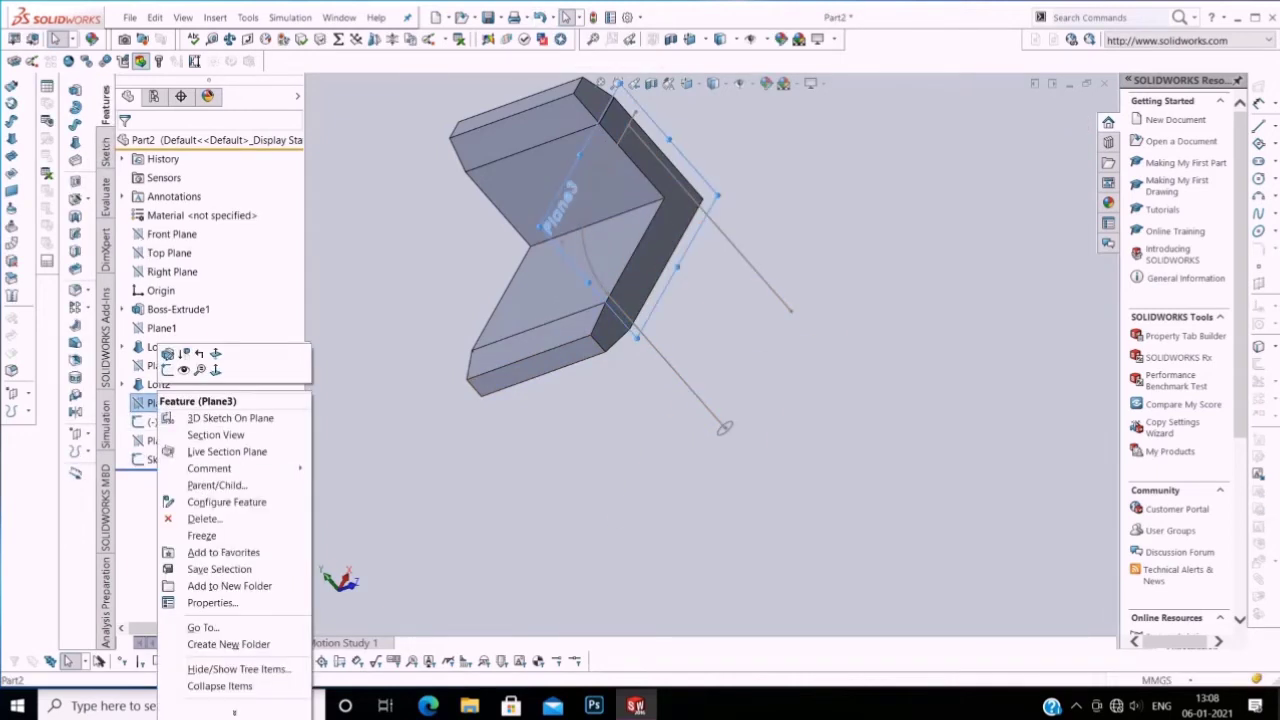
key("Escape")
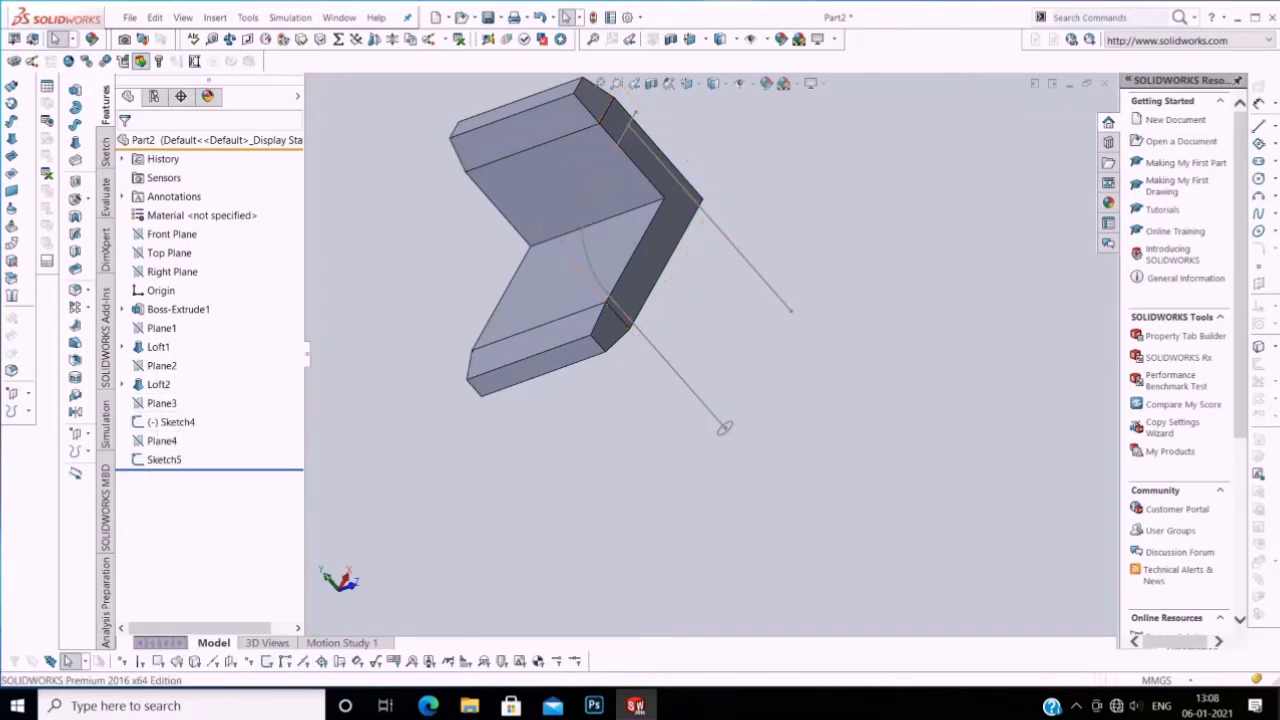
Step: Start a new sweep with the small 4 mm circle as its profile
left_click(76, 125)
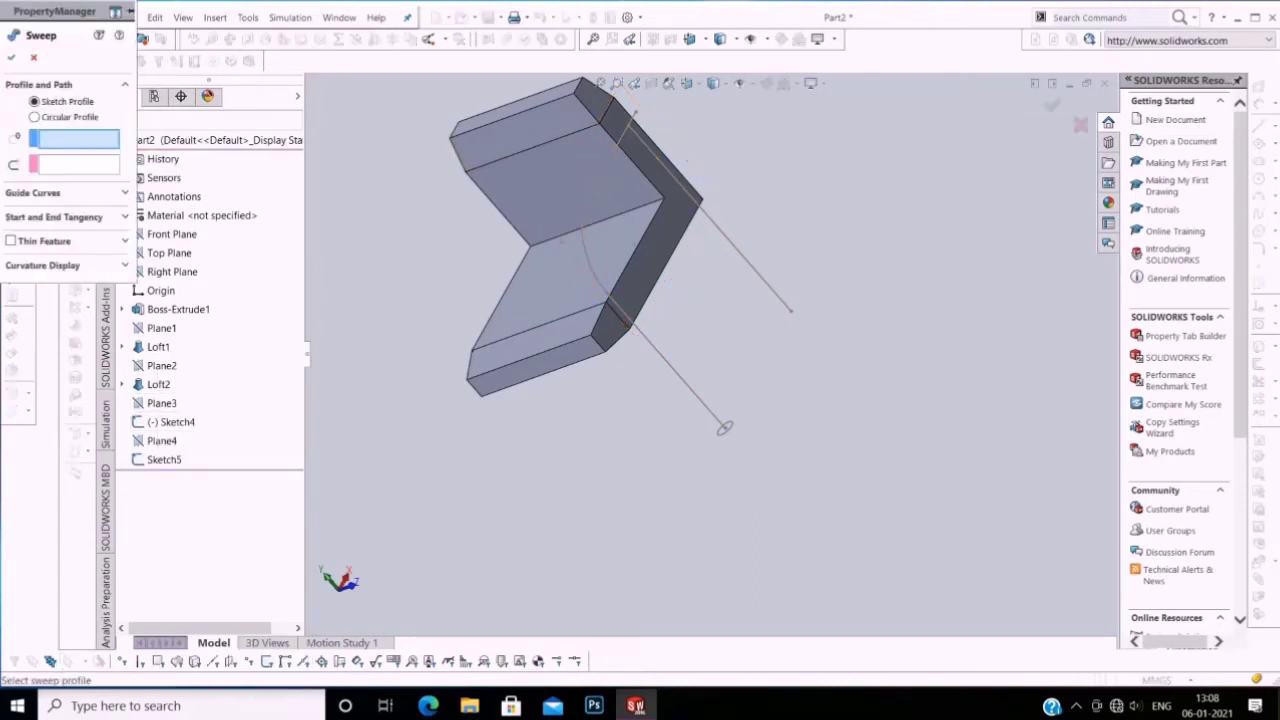
scroll(715, 459, "down", 3)
left_click(738, 380)
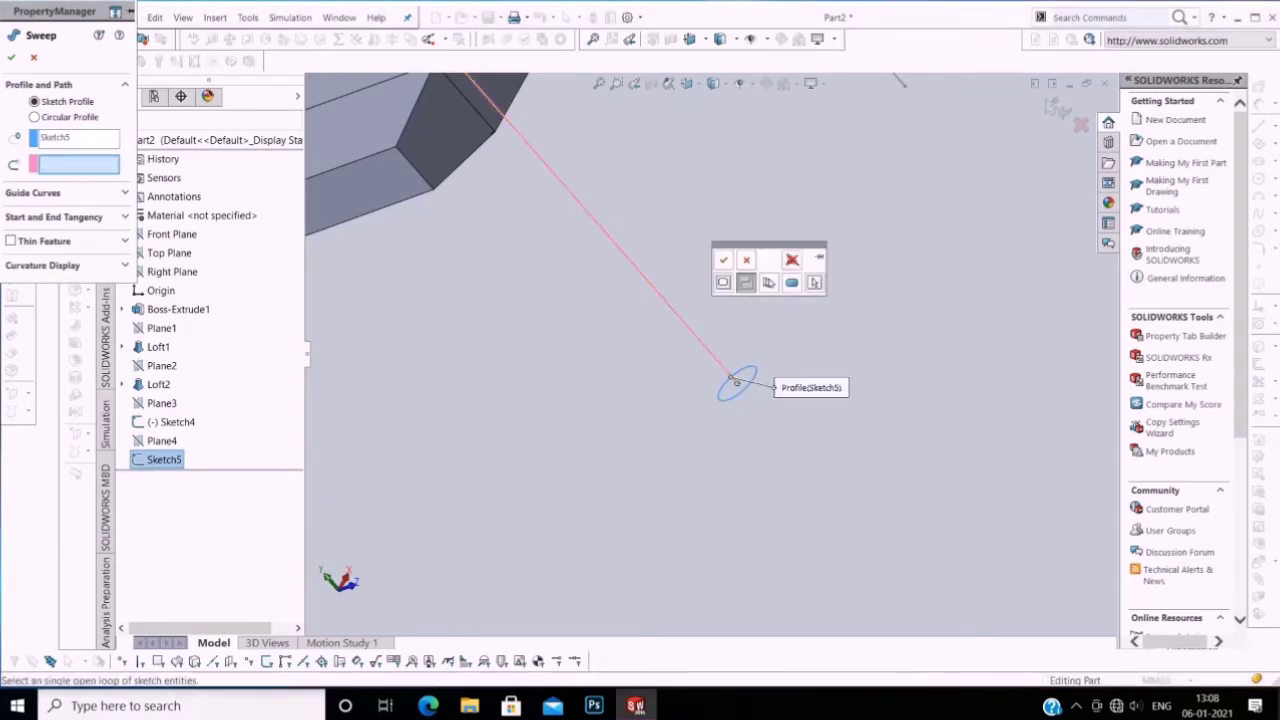
scroll(735, 378, "up", 2)
scroll(725, 370, "up", 2)
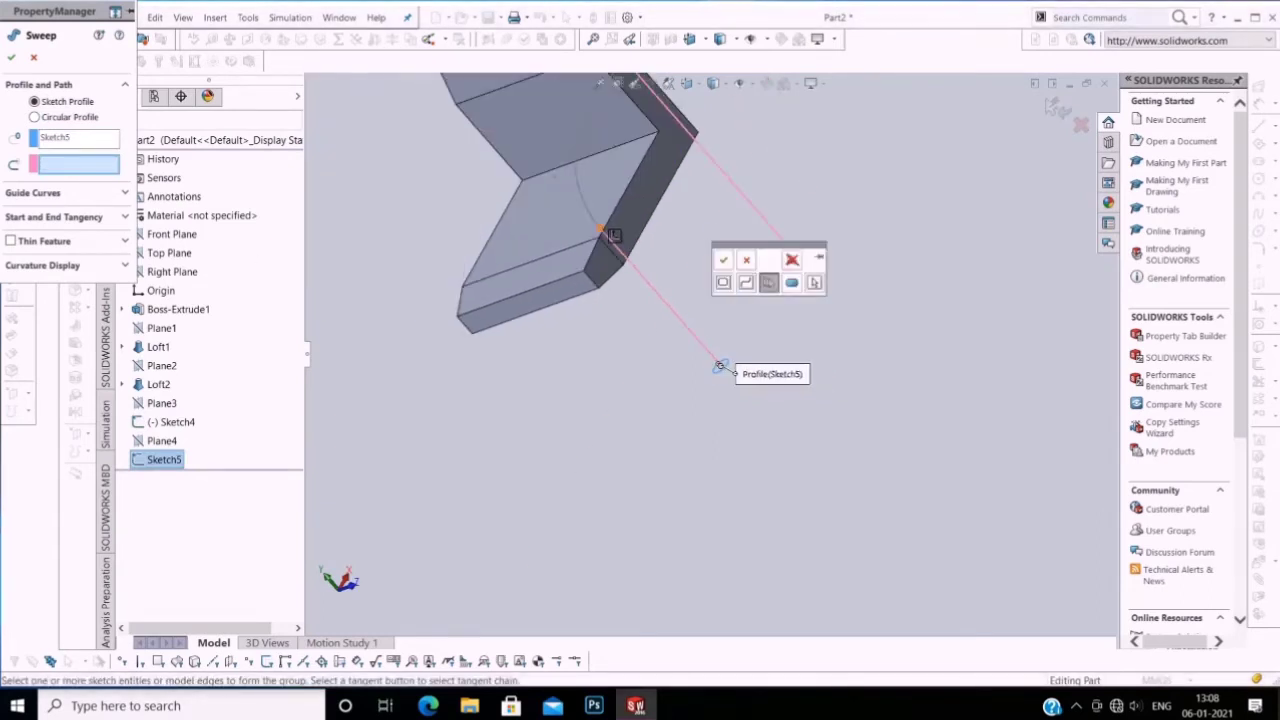
scroll(718, 363, "up", 2)
Step: Use the whole bent line as the sweep path to create Sweep2
left_click(717, 362)
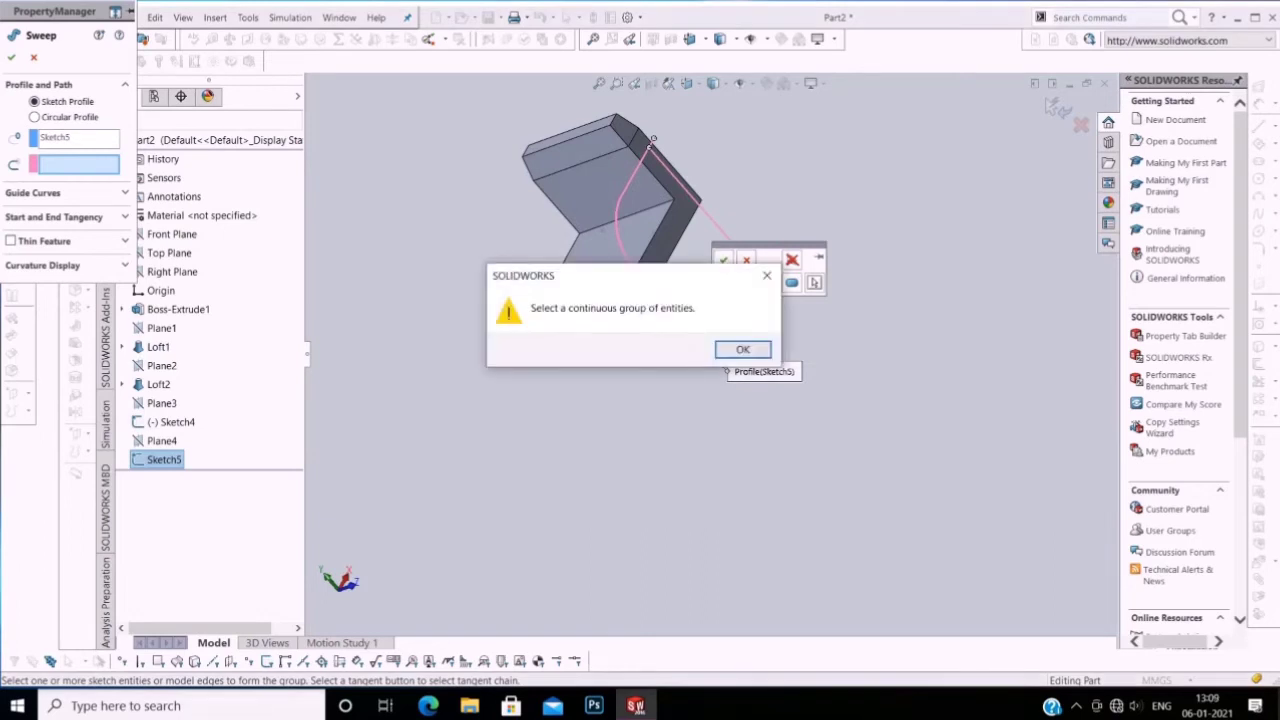
key("Return")
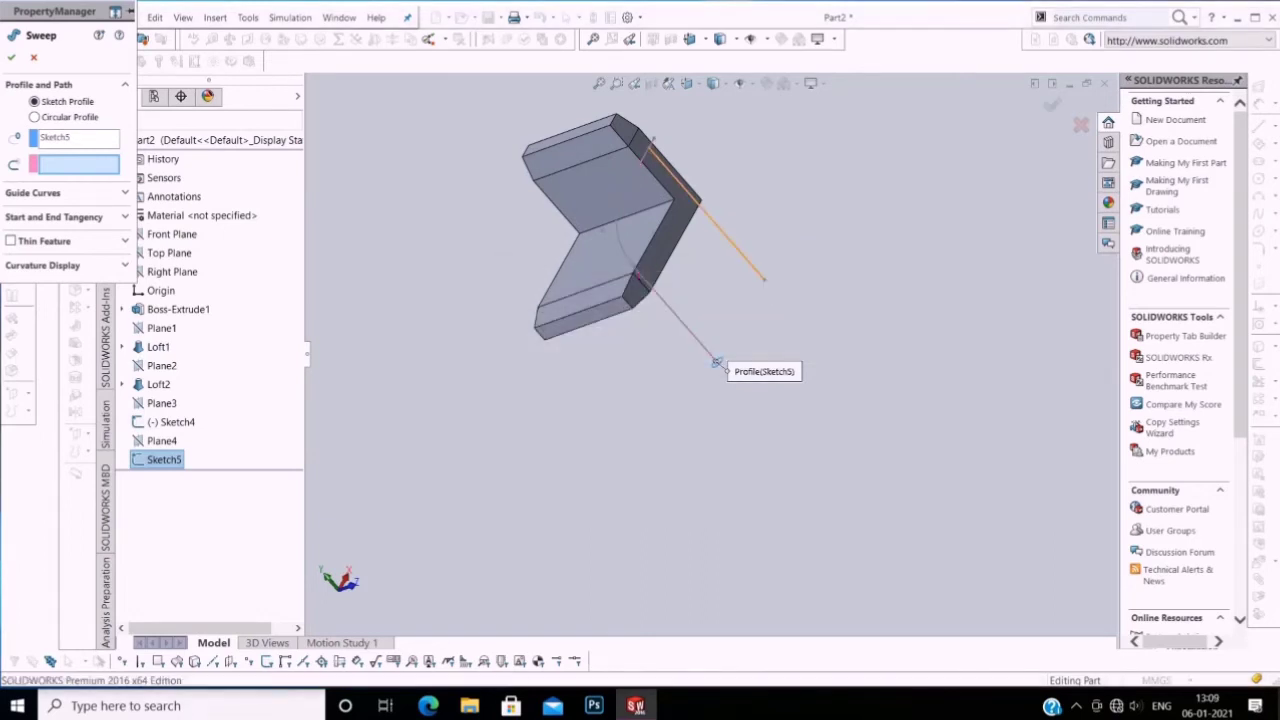
left_click(717, 362)
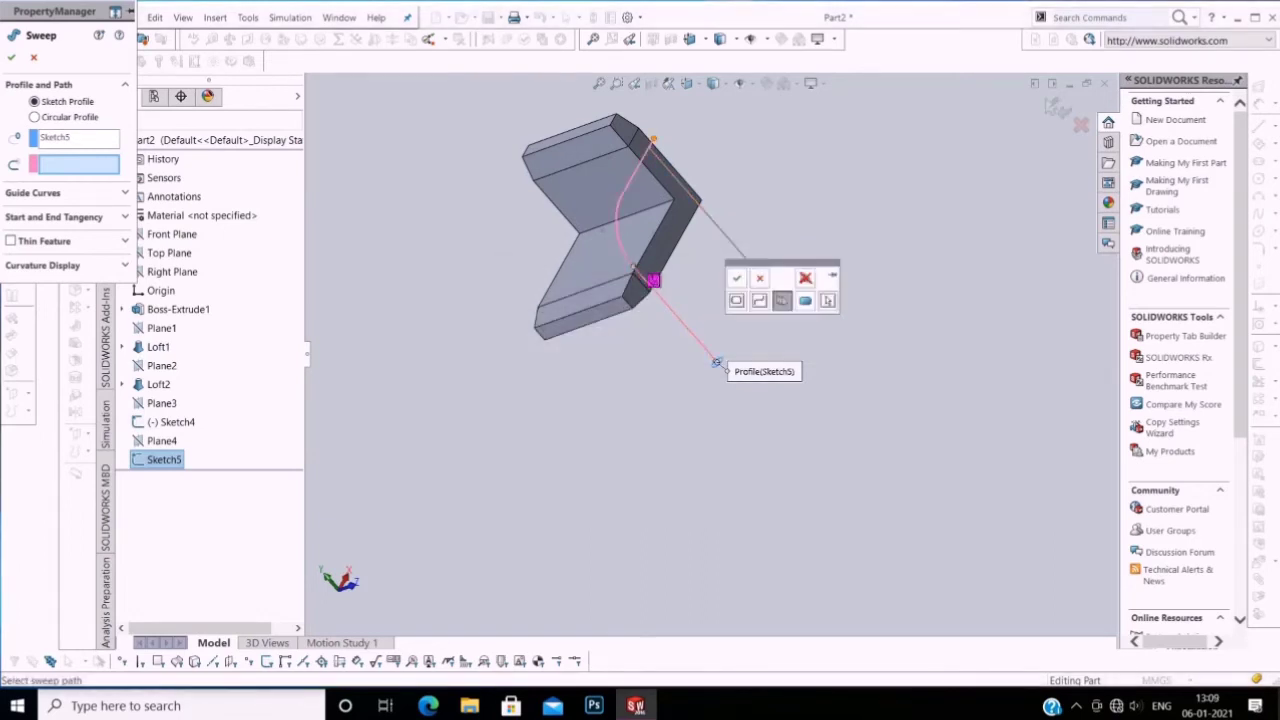
right_click(717, 362)
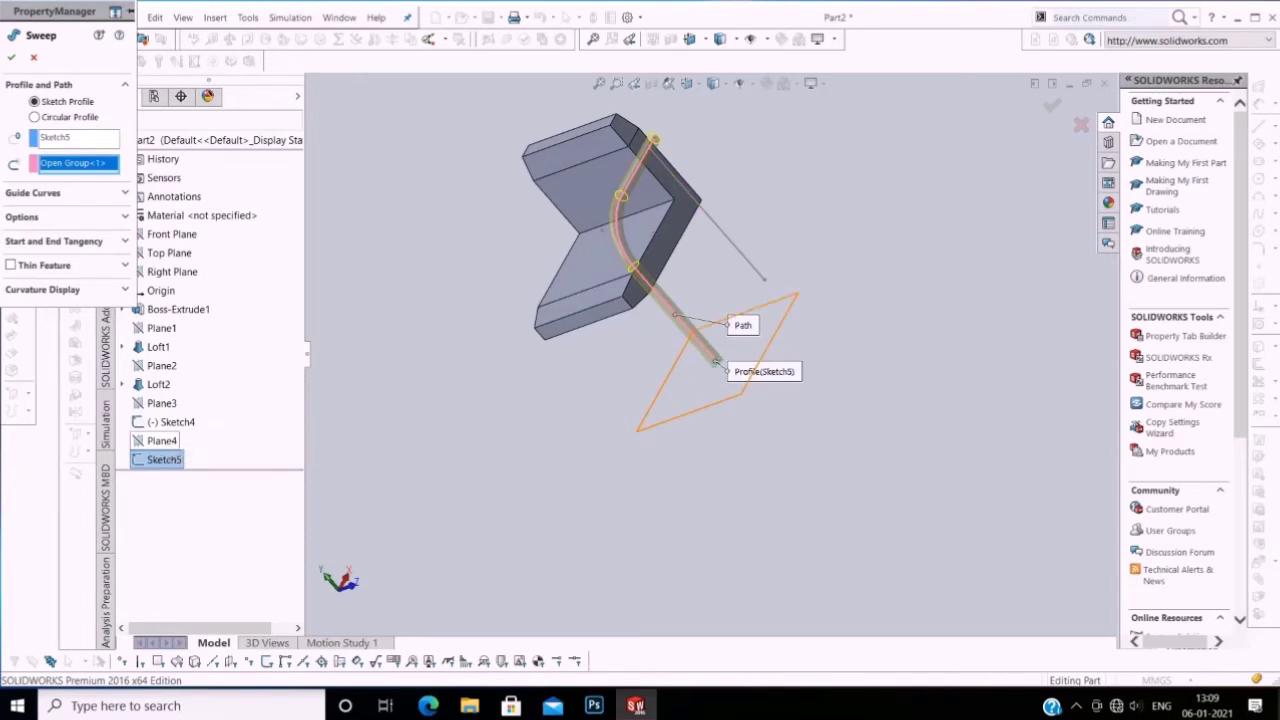
right_click(164, 459)
key("Escape")
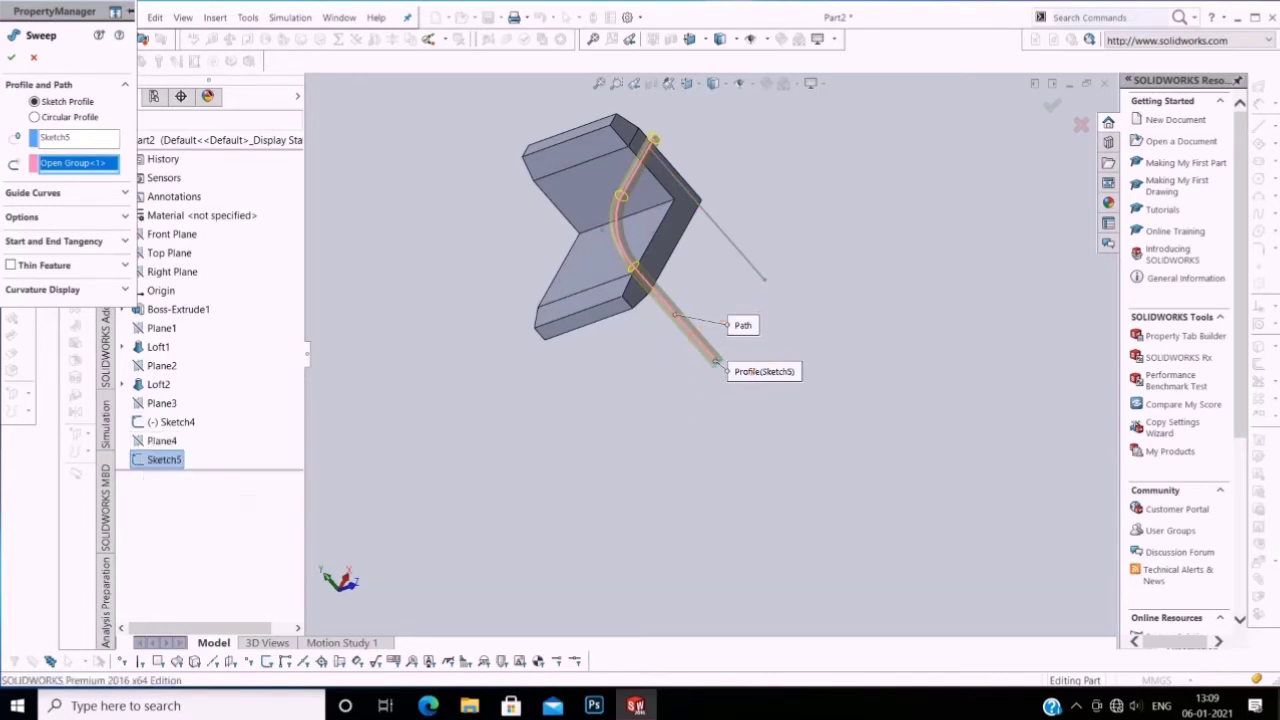
left_click(11, 57)
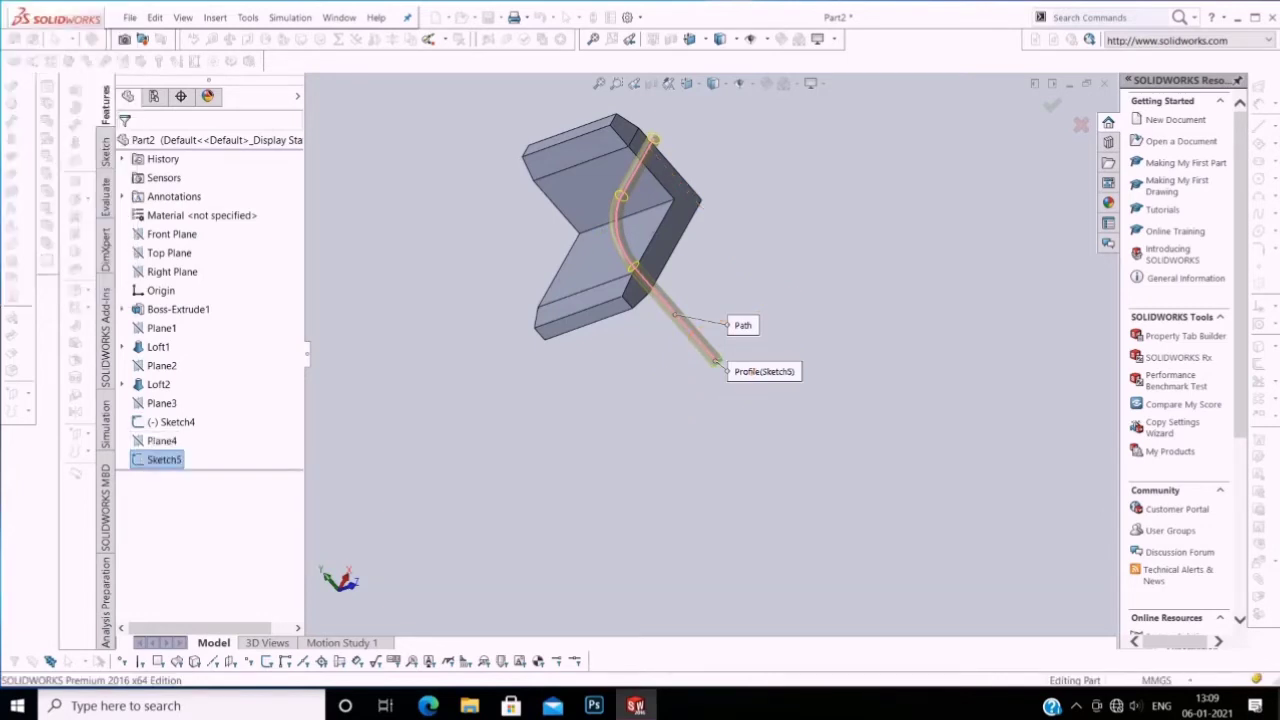
right_click(508, 64)
left_click(771, 197)
mouse_move(771, 197)
left_mouse_down()
mouse_move(850, 200)
mouse_move(900, 230)
left_mouse_up()
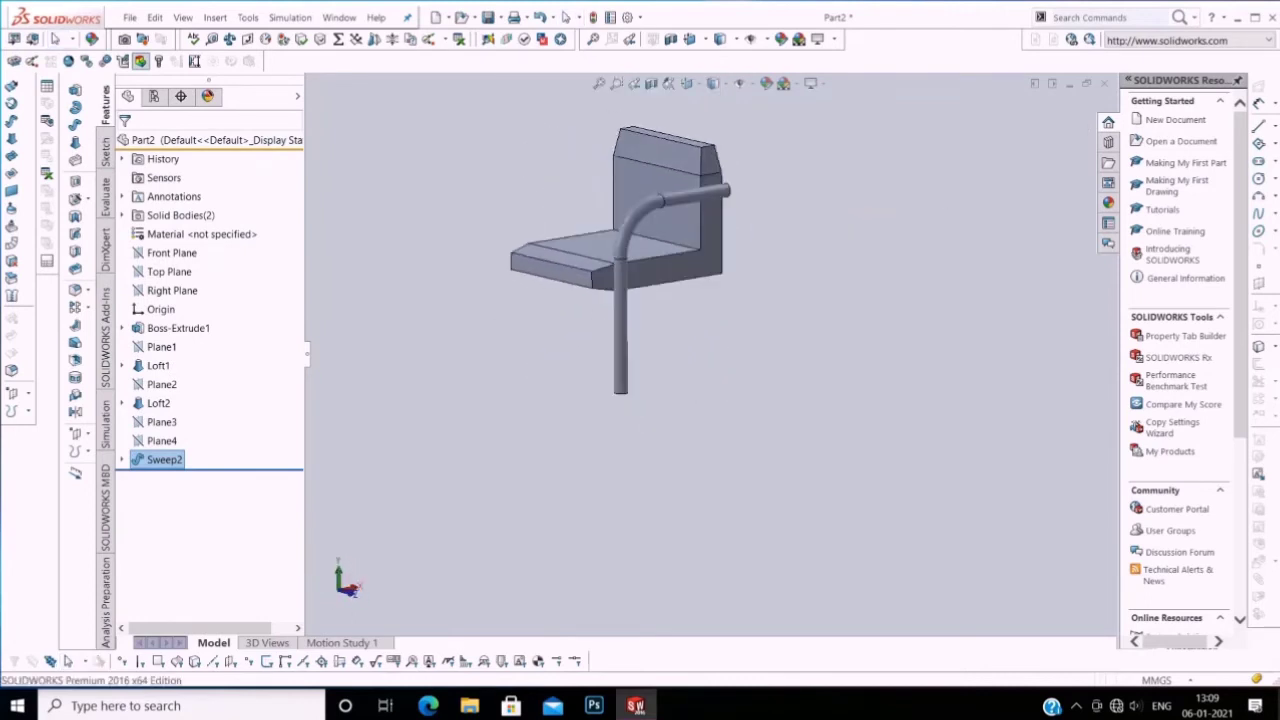
right_click(162, 440)
key("Escape")
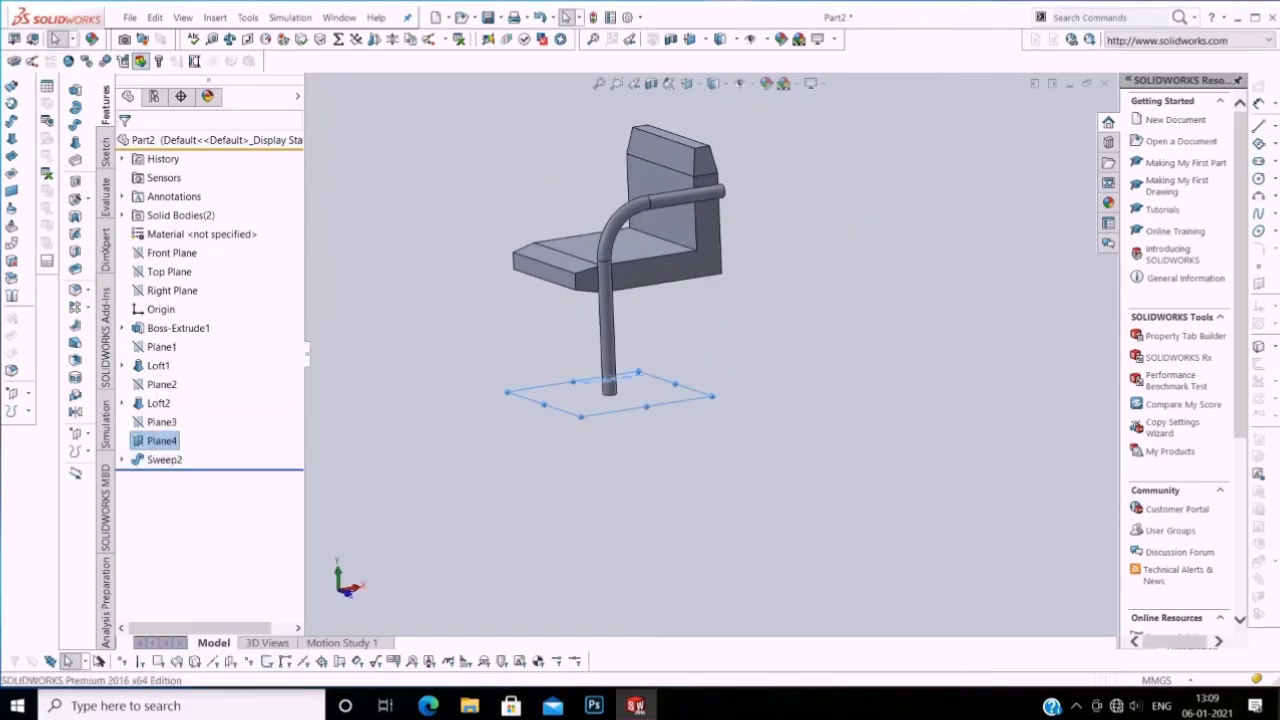
right_click(160, 421)
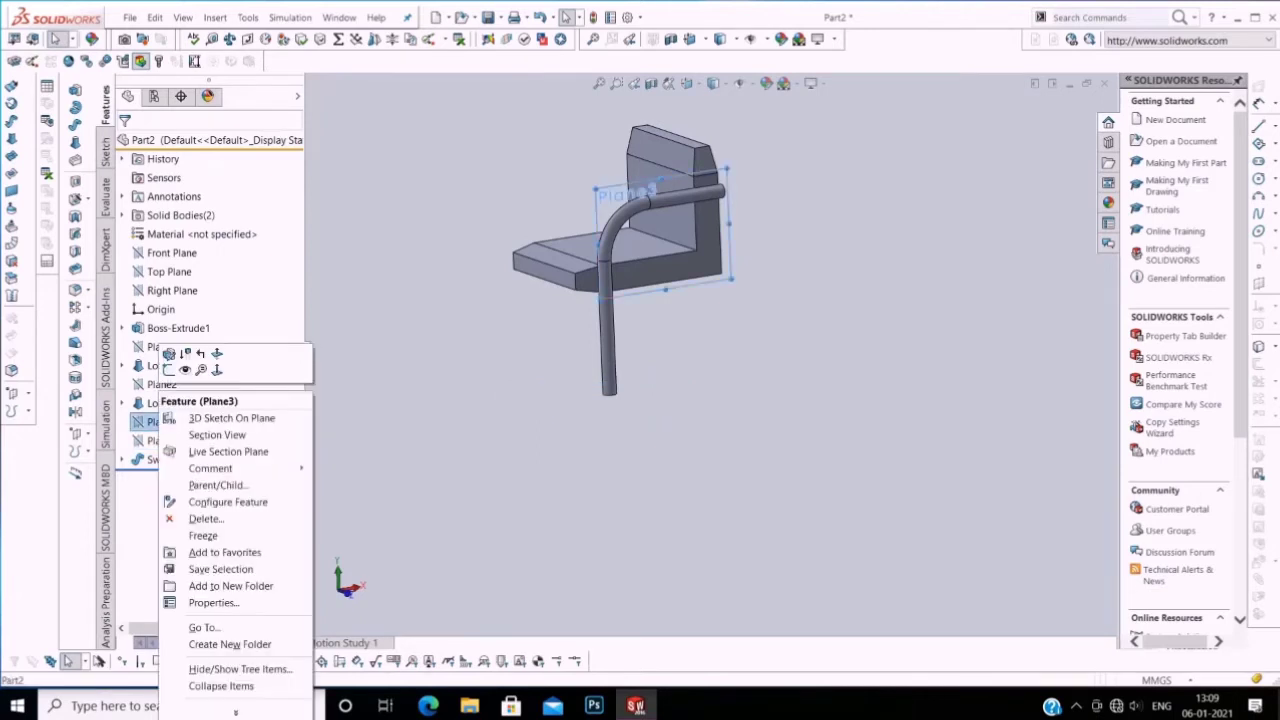
key("Escape")
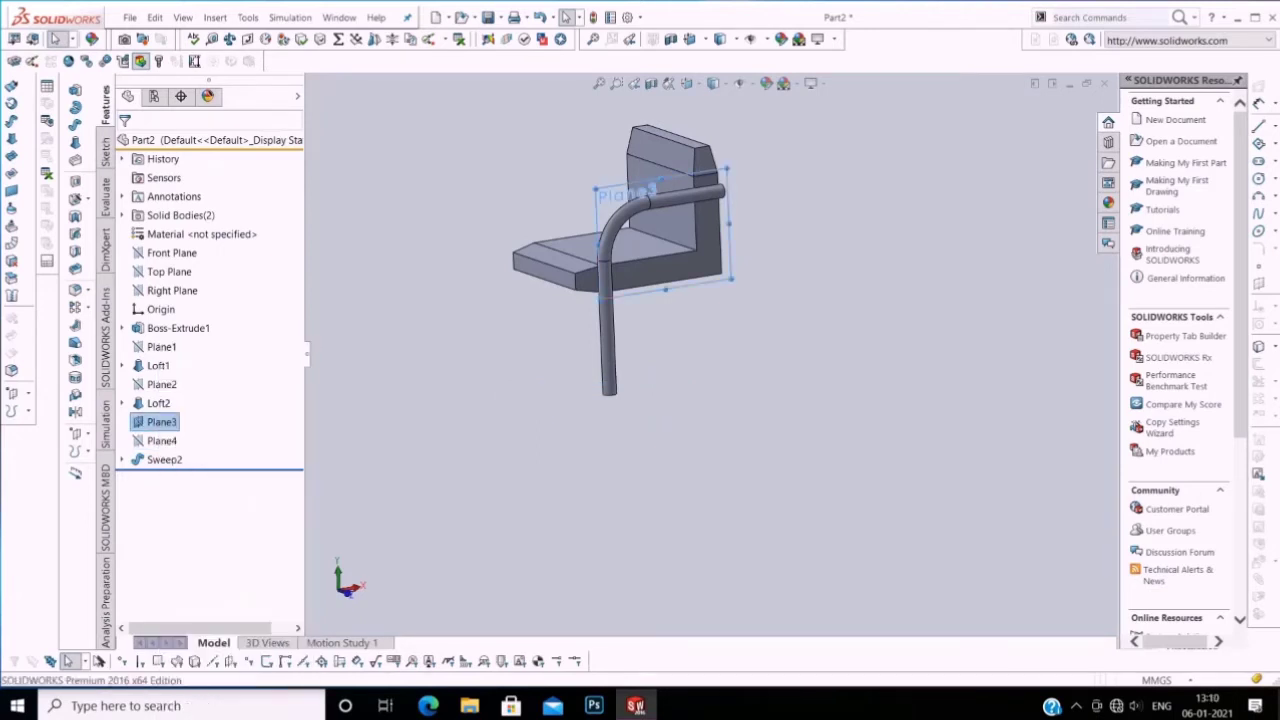
right_click(160, 421)
key("Escape")
scroll(790, 210, "down", 1)
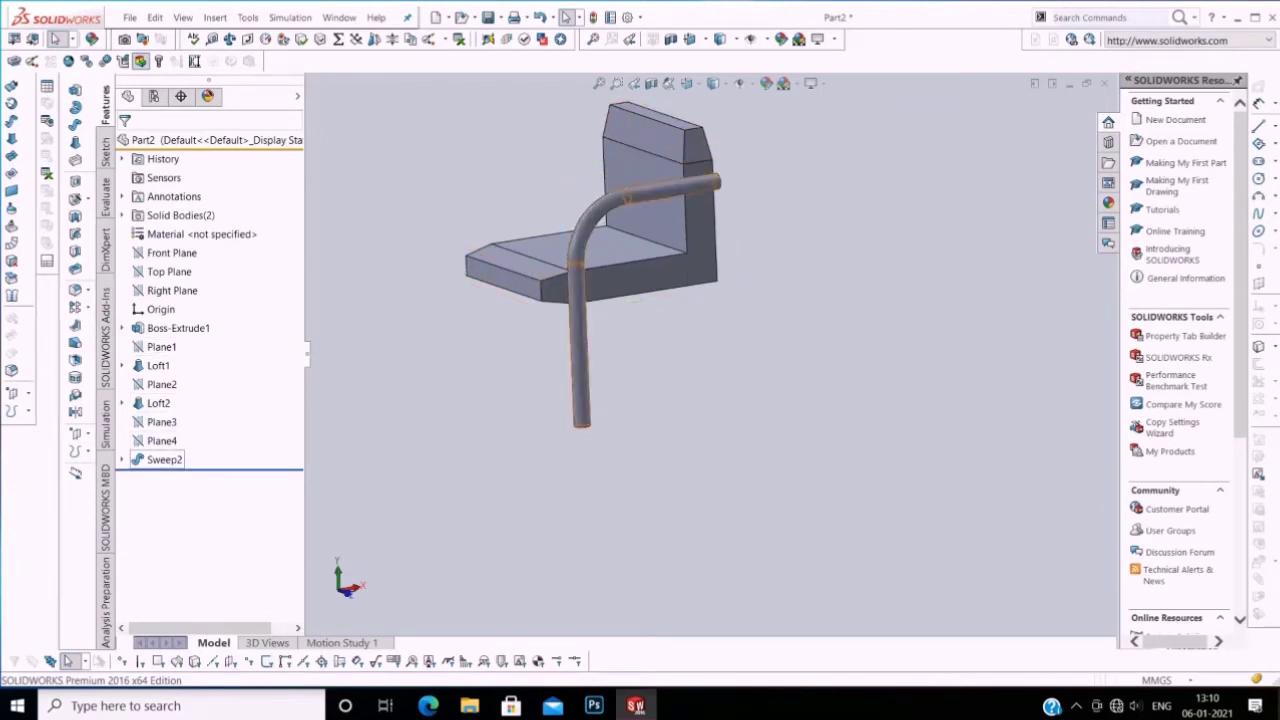
right_click(155, 421)
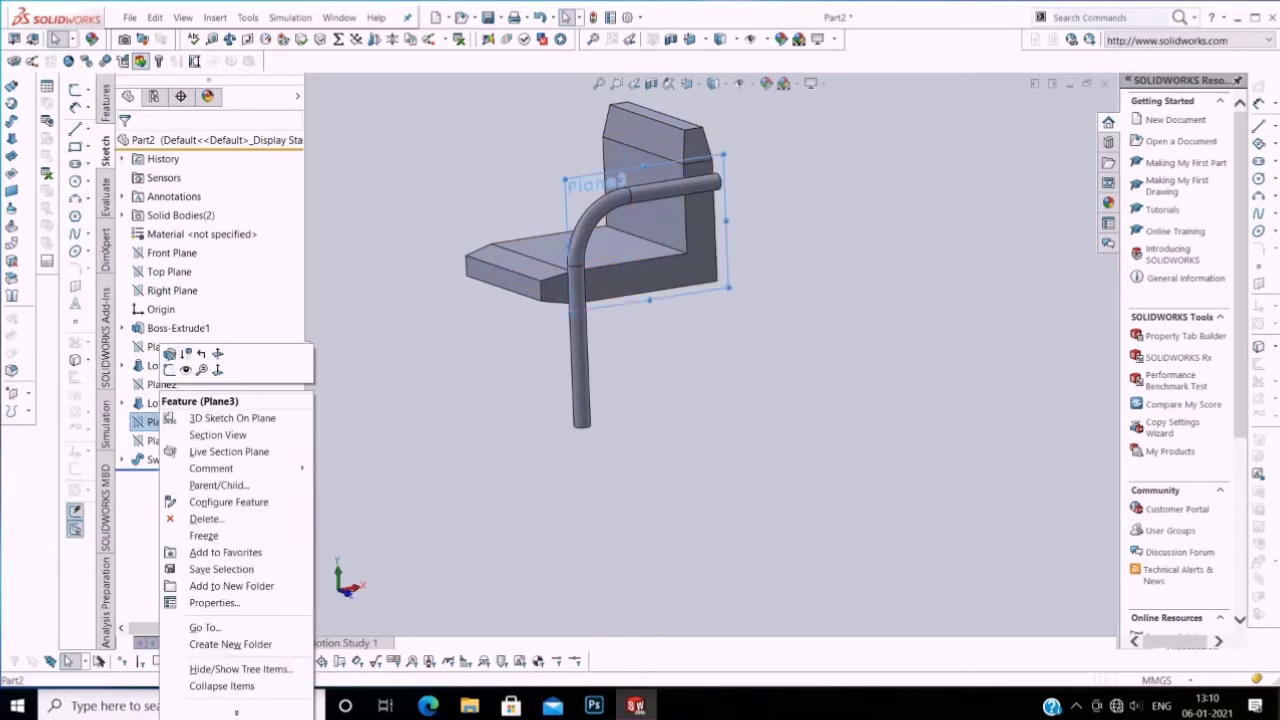
Step: Start a 3D sketch on Plane3, orbit the chair, then discard the sketch
left_click(232, 418)
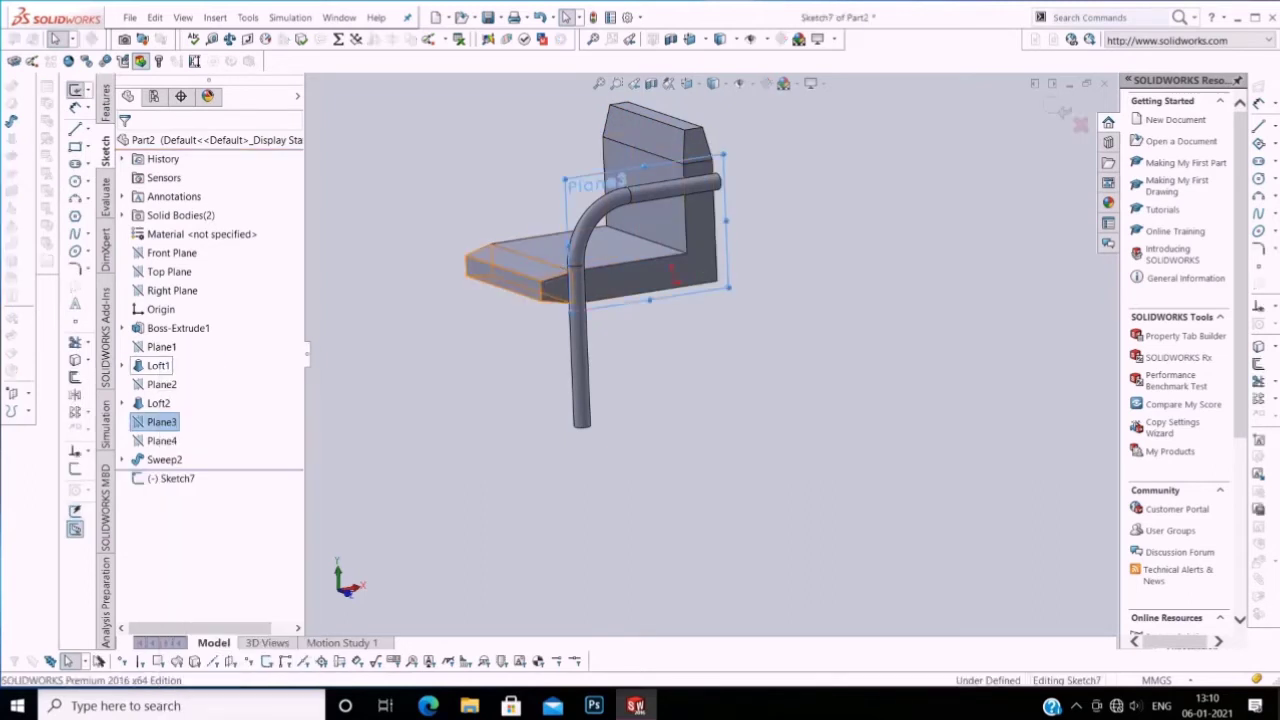
right_click(166, 421)
key("Escape")
key("Escape")
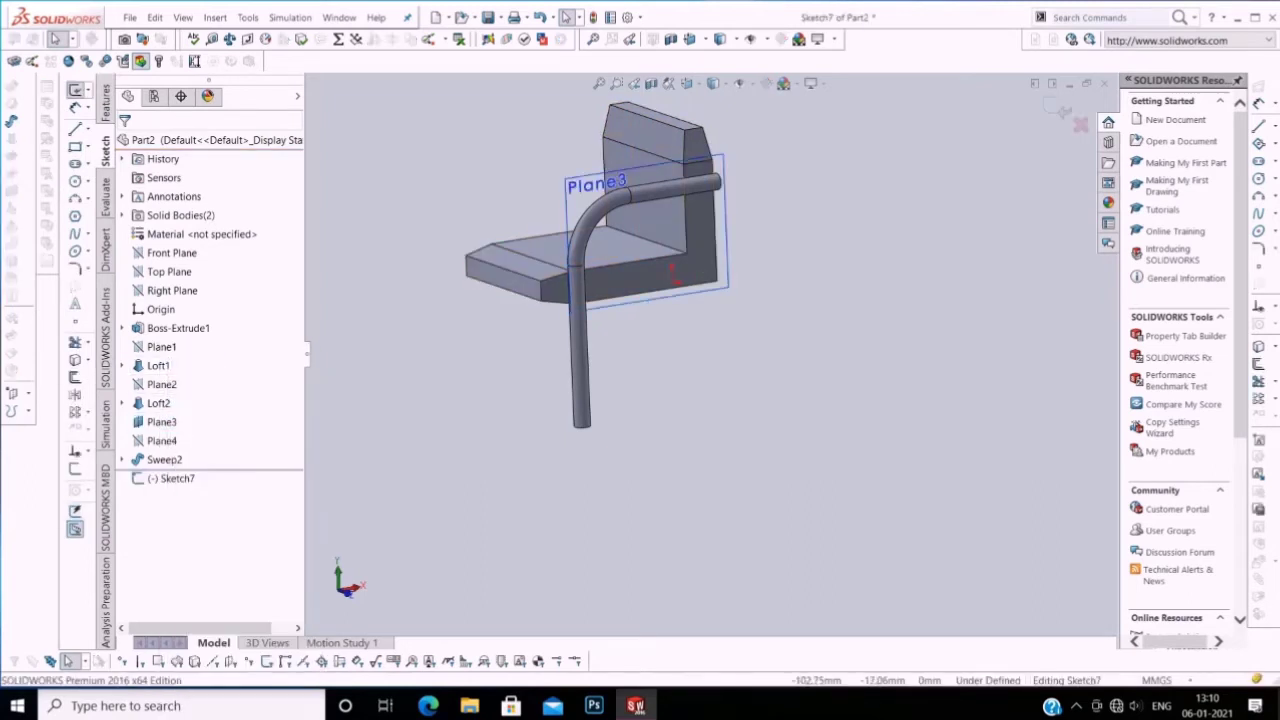
right_click(160, 421)
key("Escape")
key("Escape")
scroll(725, 170, "down", 2)
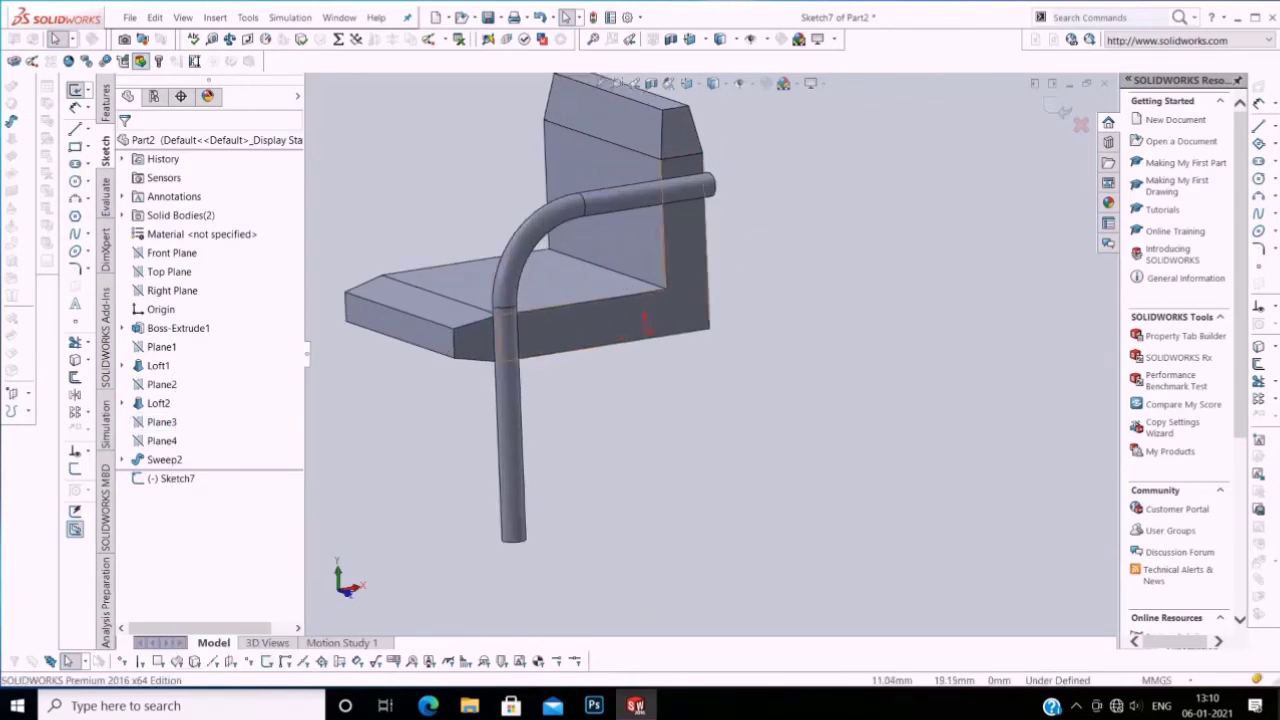
right_click(424, 184)
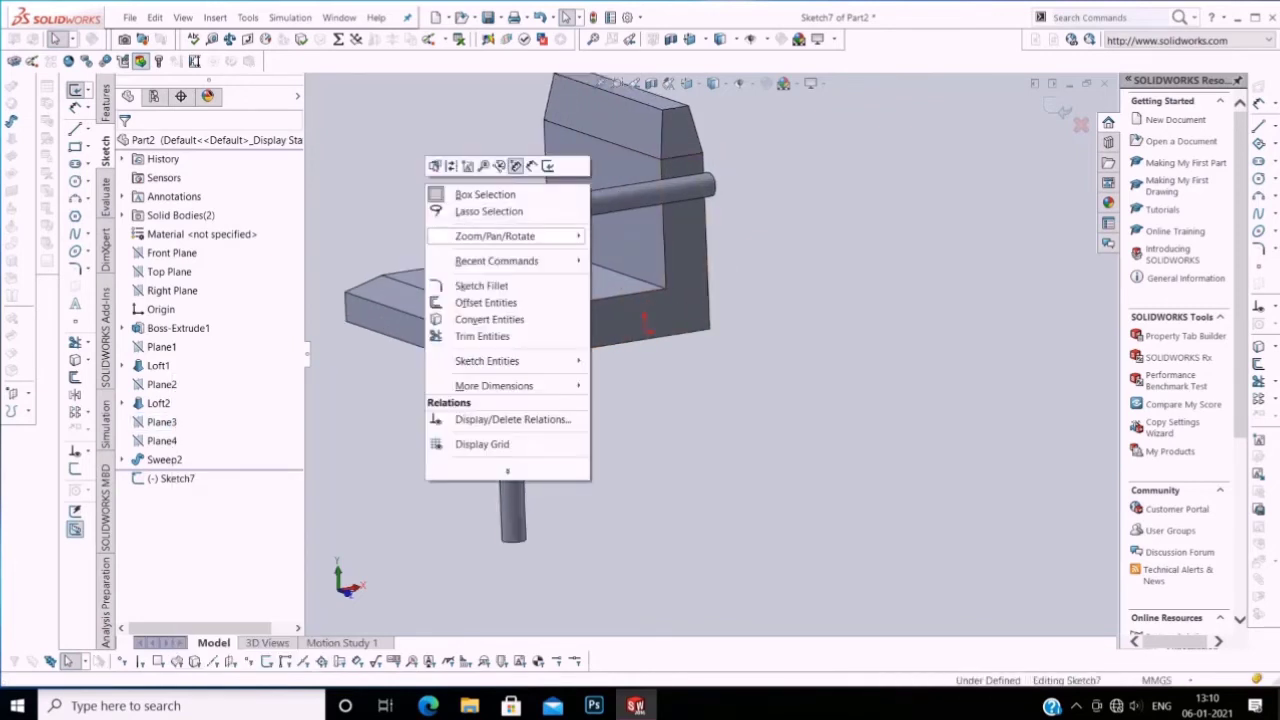
key("Escape")
middle_click_drag(645, 322, 662, 313)
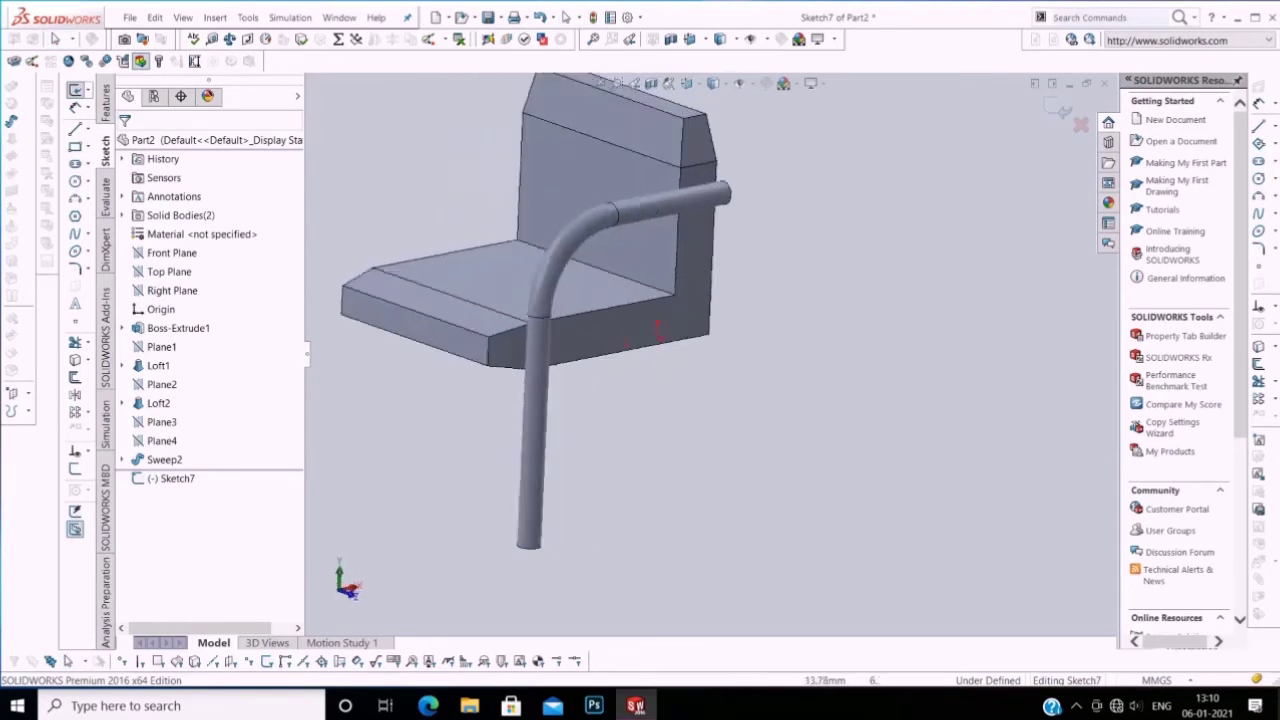
key("ctrl+z")
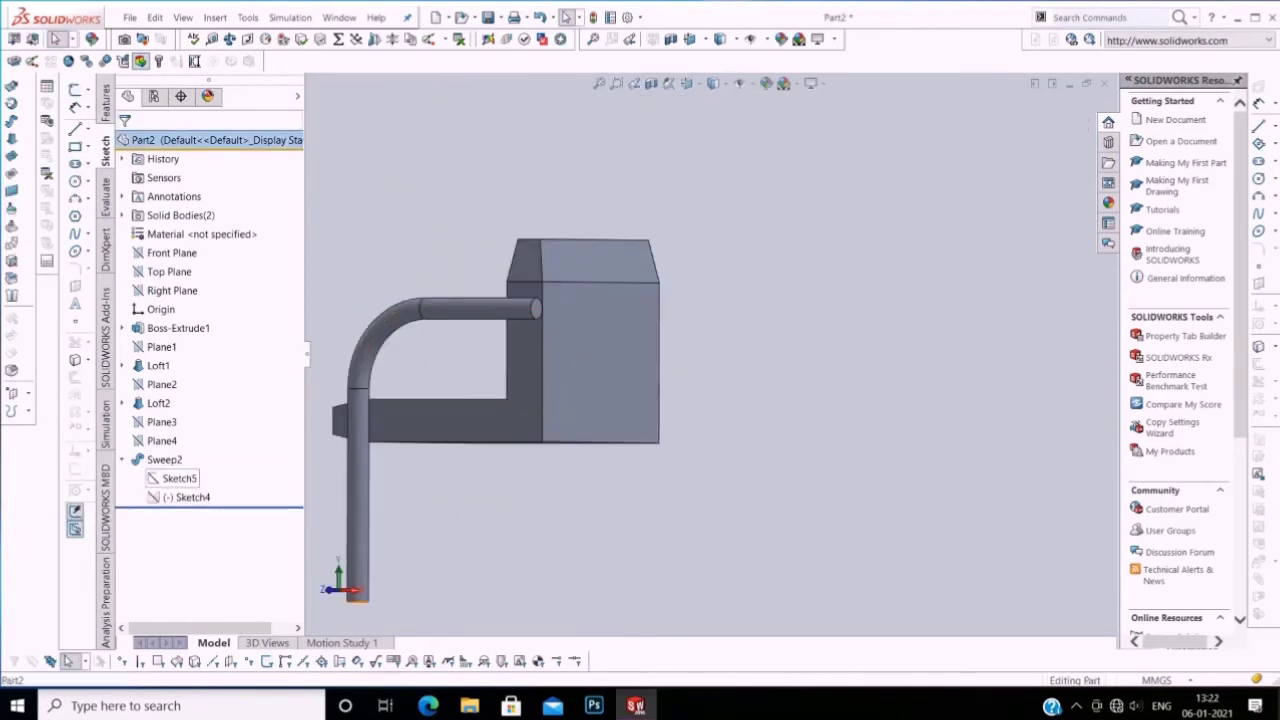
Step: Edit Sketch5, show the Sketch4 path, and exit so Sweep2 rebuilds as a solid tube
left_click(180, 478)
left_click(176, 440)
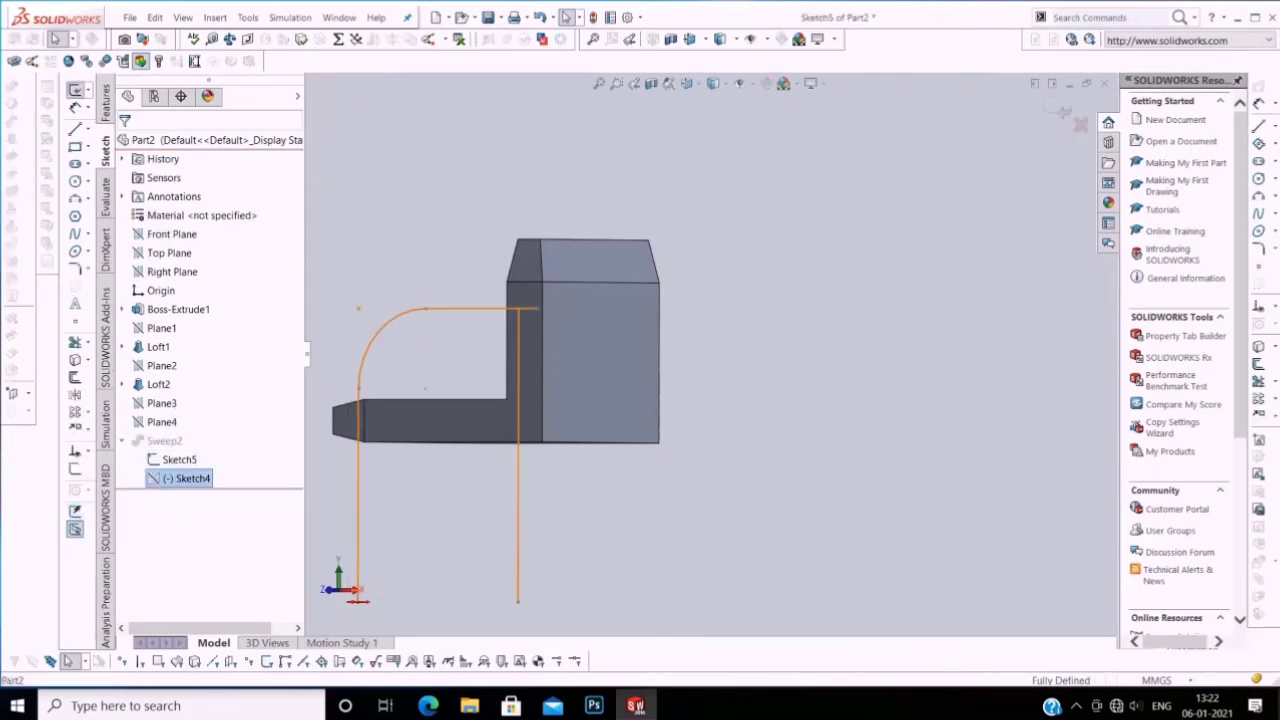
right_click(187, 478)
left_click(177, 461)
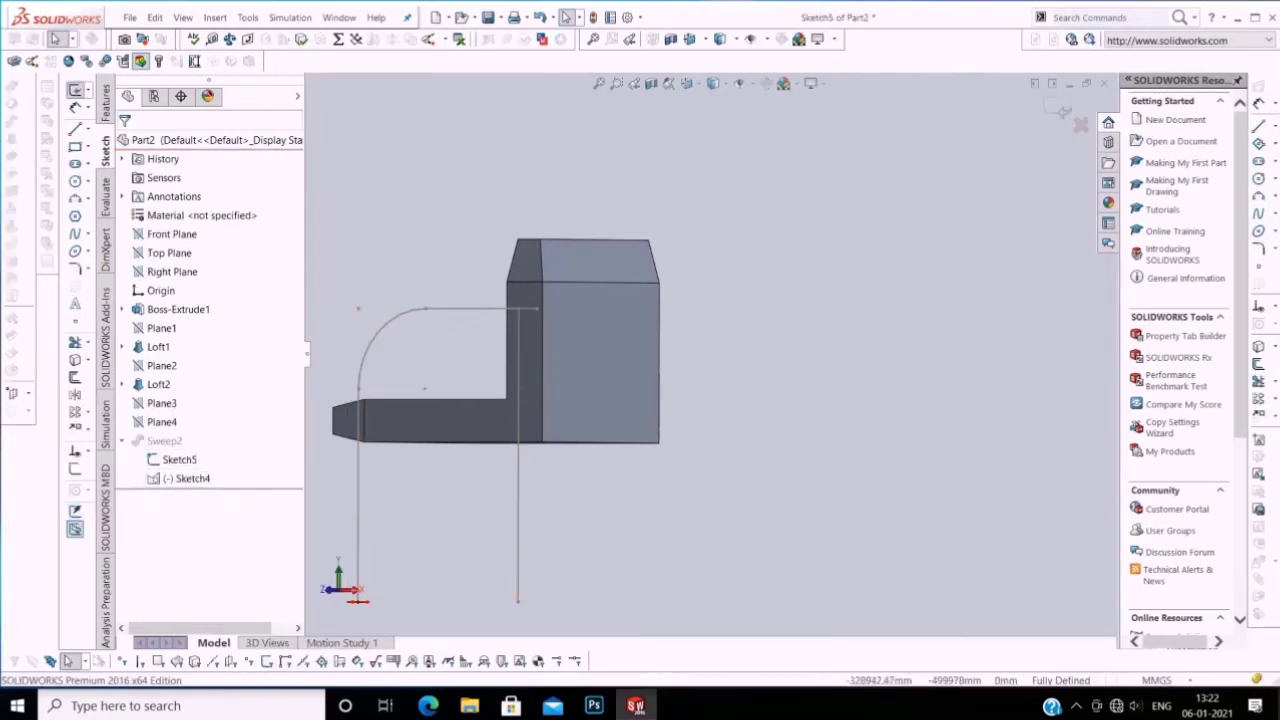
left_click(1063, 112)
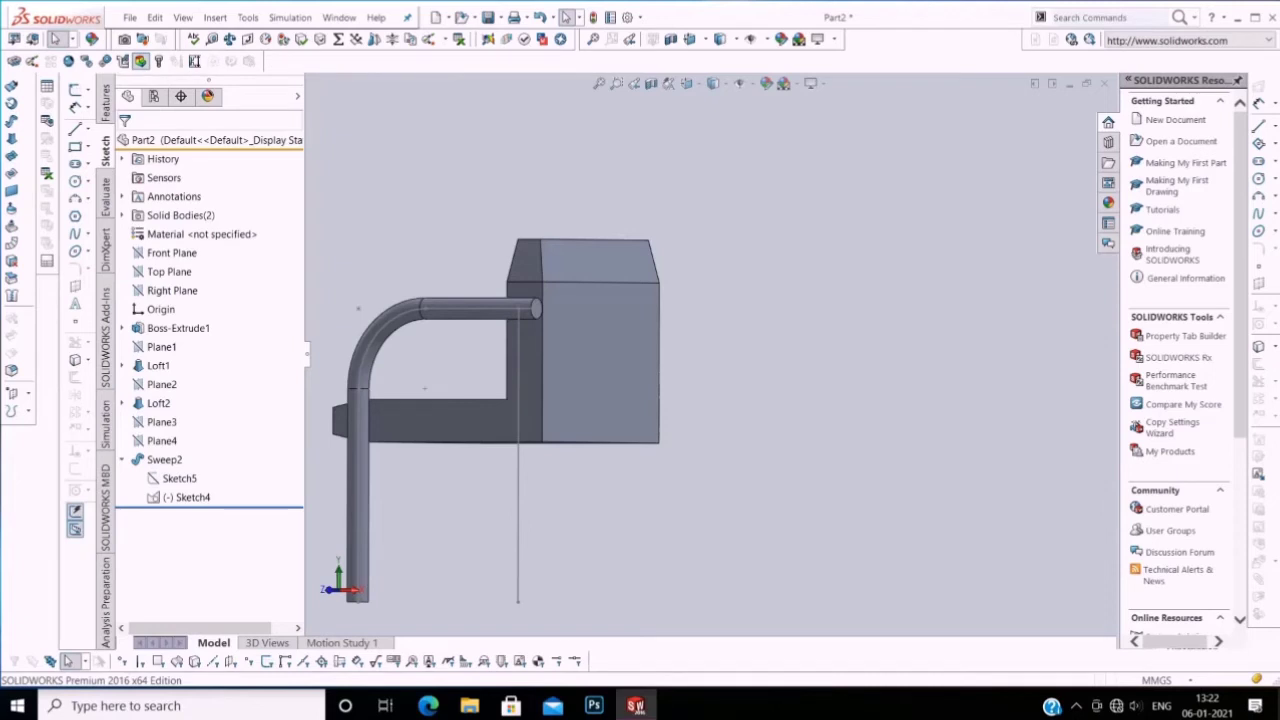
right_click(179, 478)
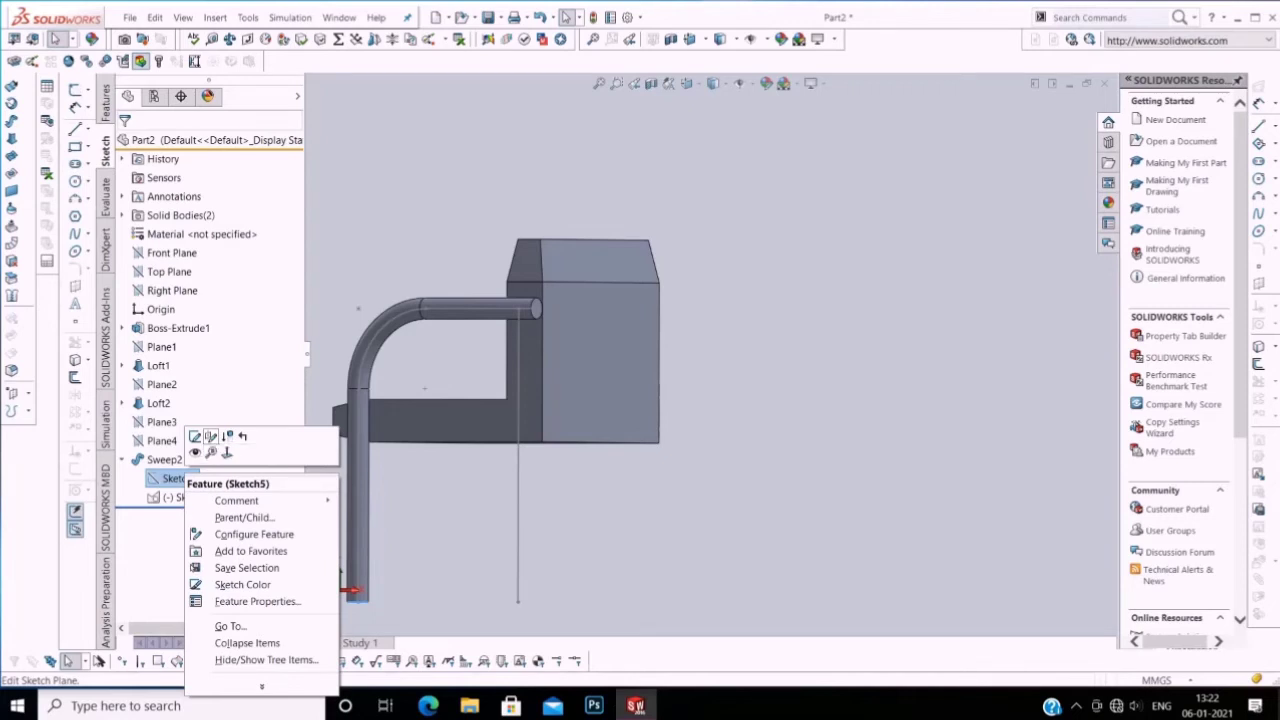
Step: Edit Sketch5 and set the view Normal To Plane4
left_click(195, 436)
right_click(447, 358)
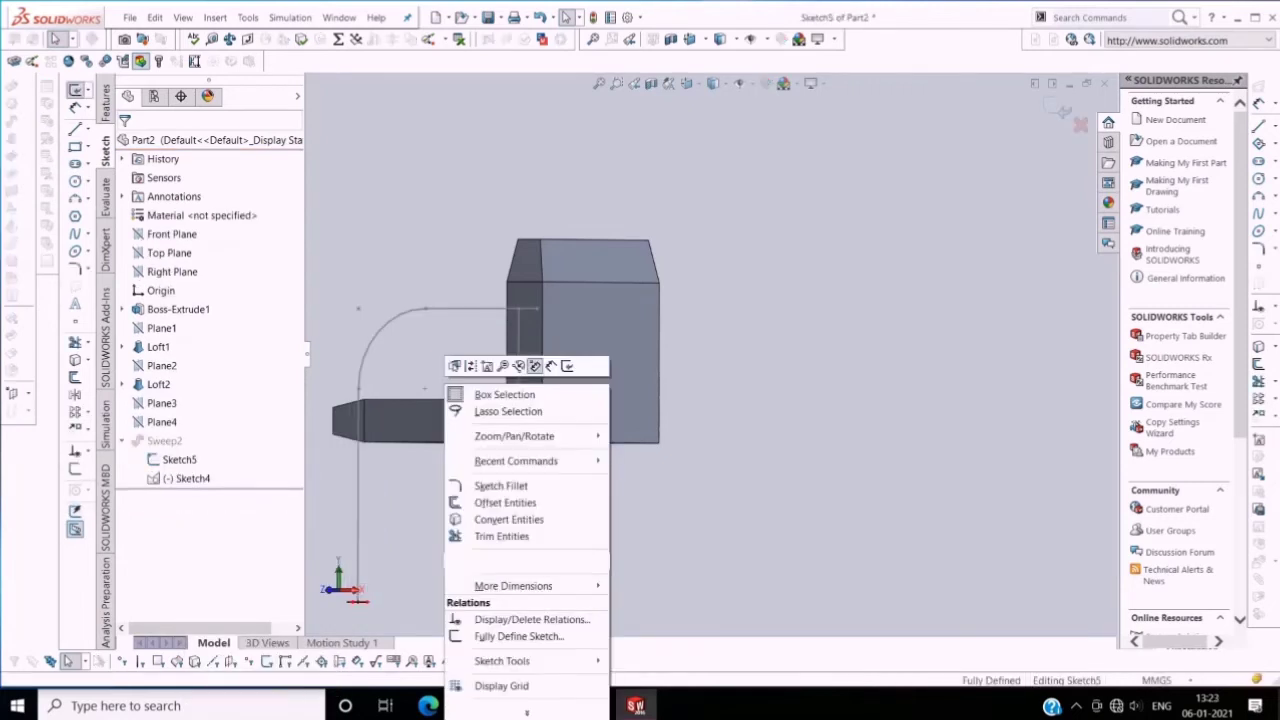
left_click(657, 484)
mouse_move(657, 484)
left_mouse_down()
mouse_move(398, 562)
mouse_move(455, 365)
left_mouse_up()
right_click(453, 363)
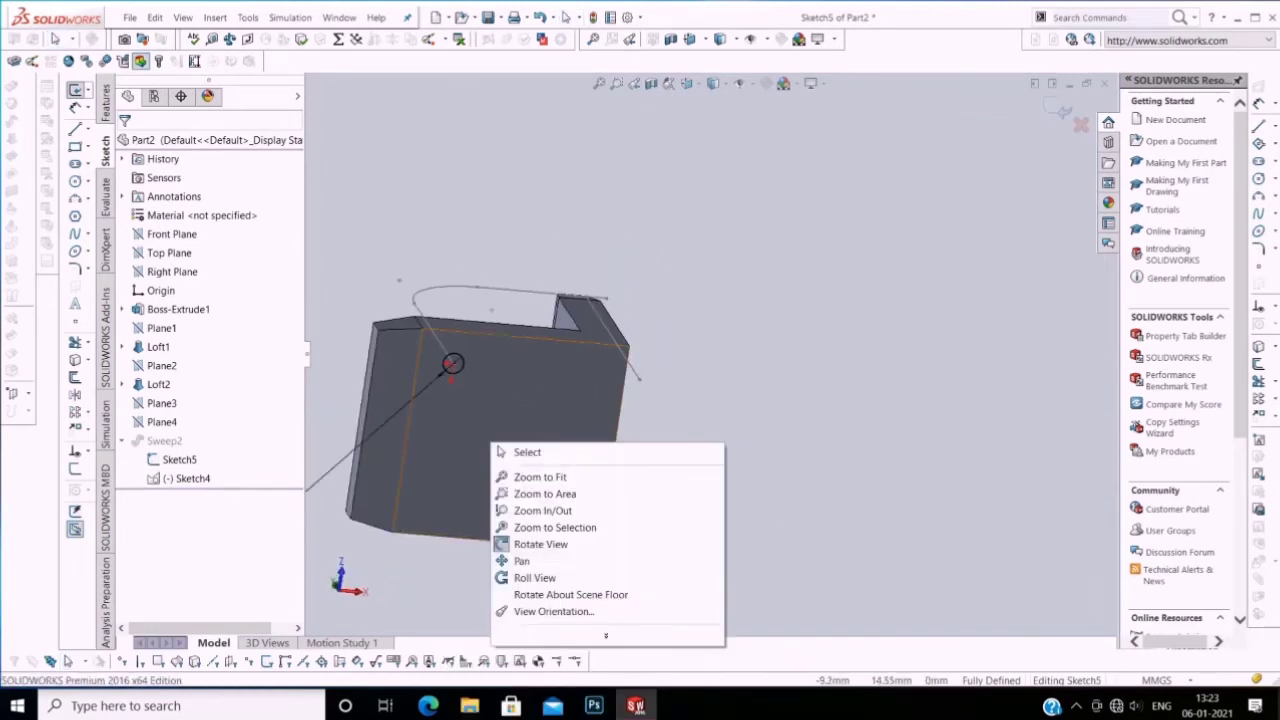
left_click(537, 450)
right_click(537, 450)
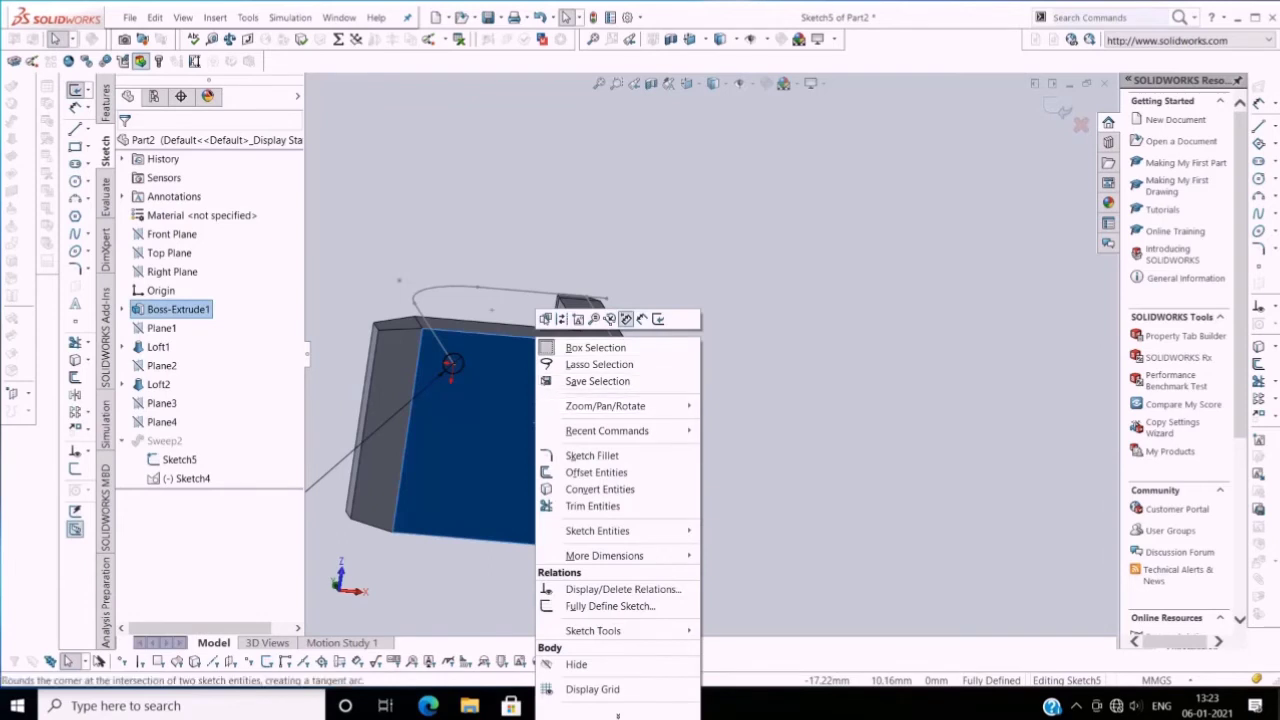
right_click(161, 421)
left_click(225, 397)
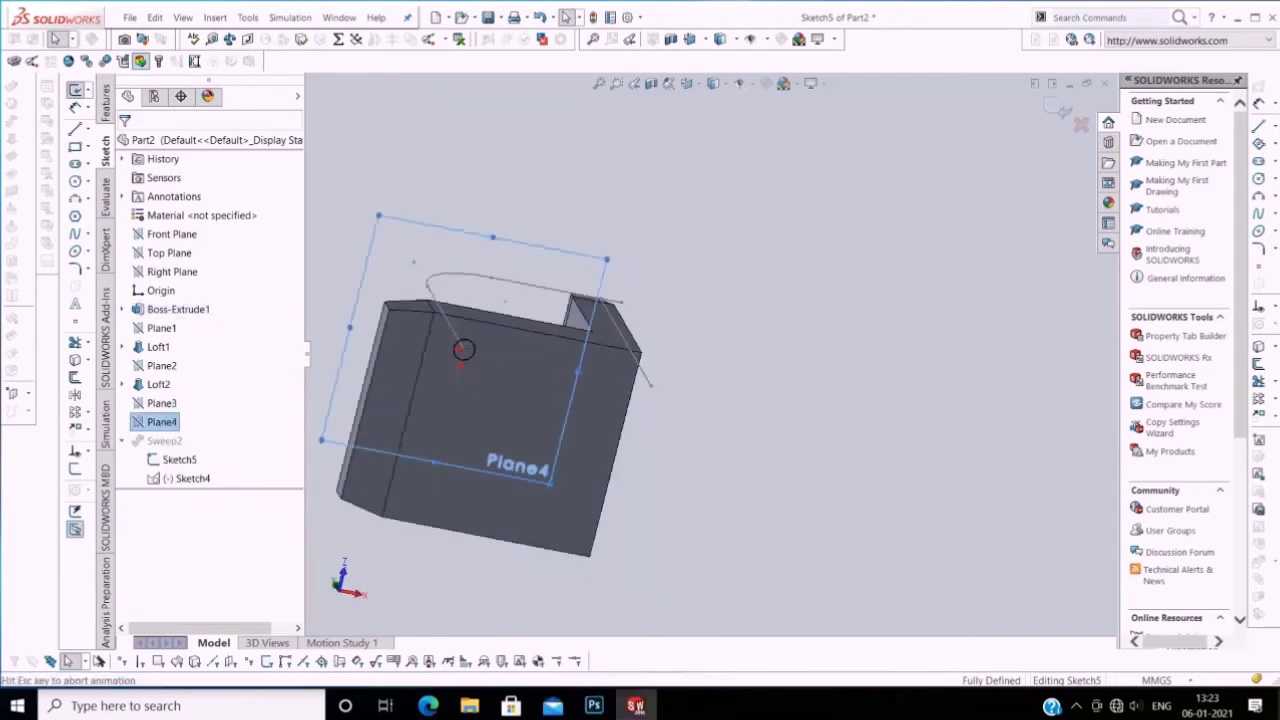
key("Escape")
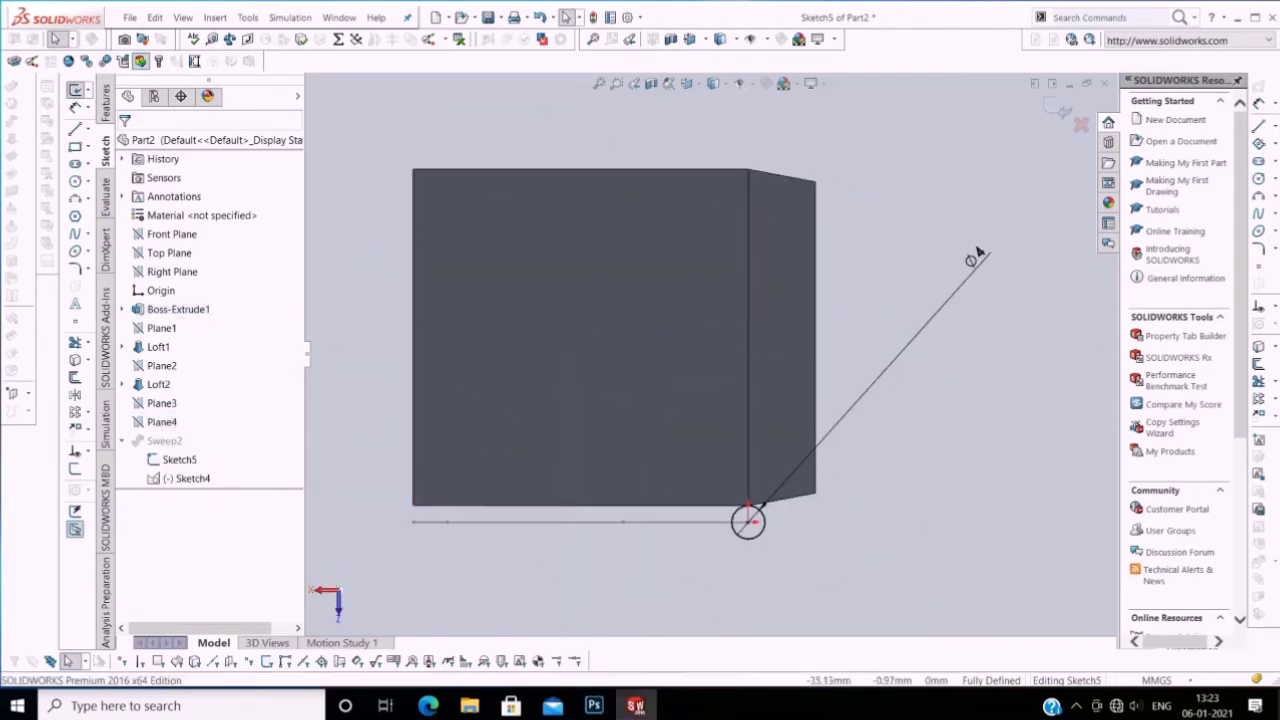
Step: Draw a 4 mm diameter circle centred on the leg line's end
left_click(1258, 195)
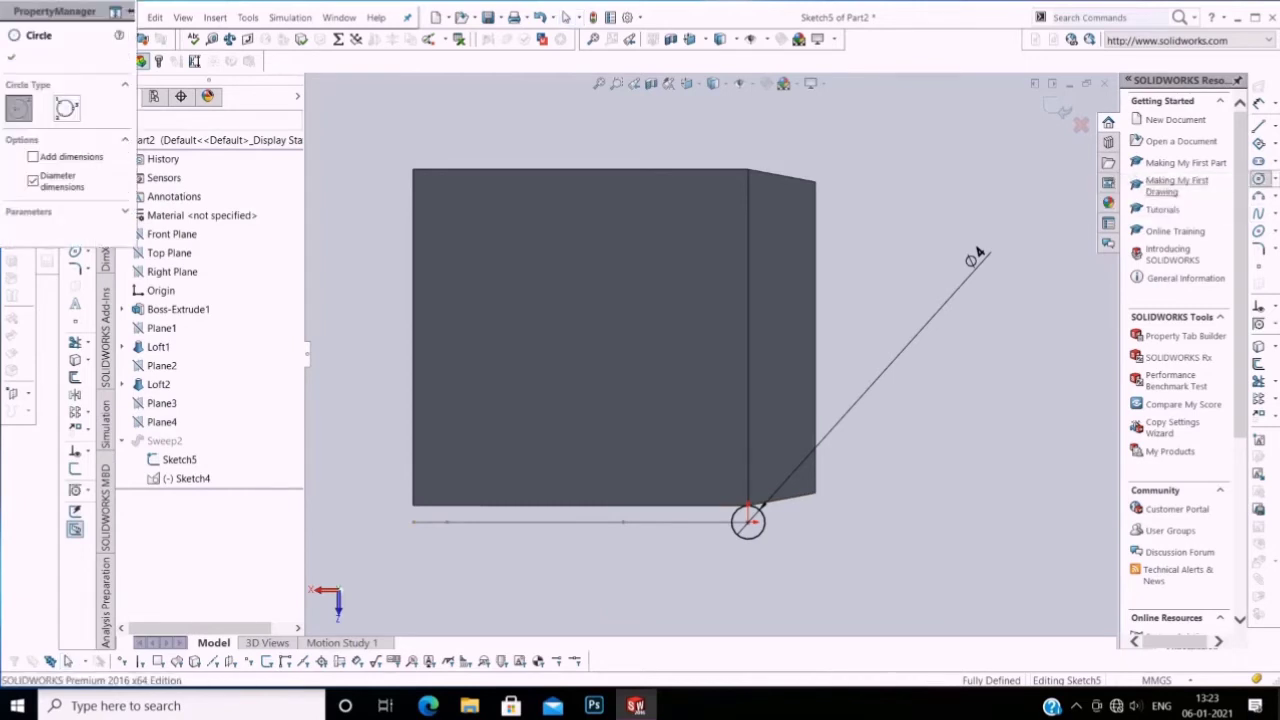
key("Escape")
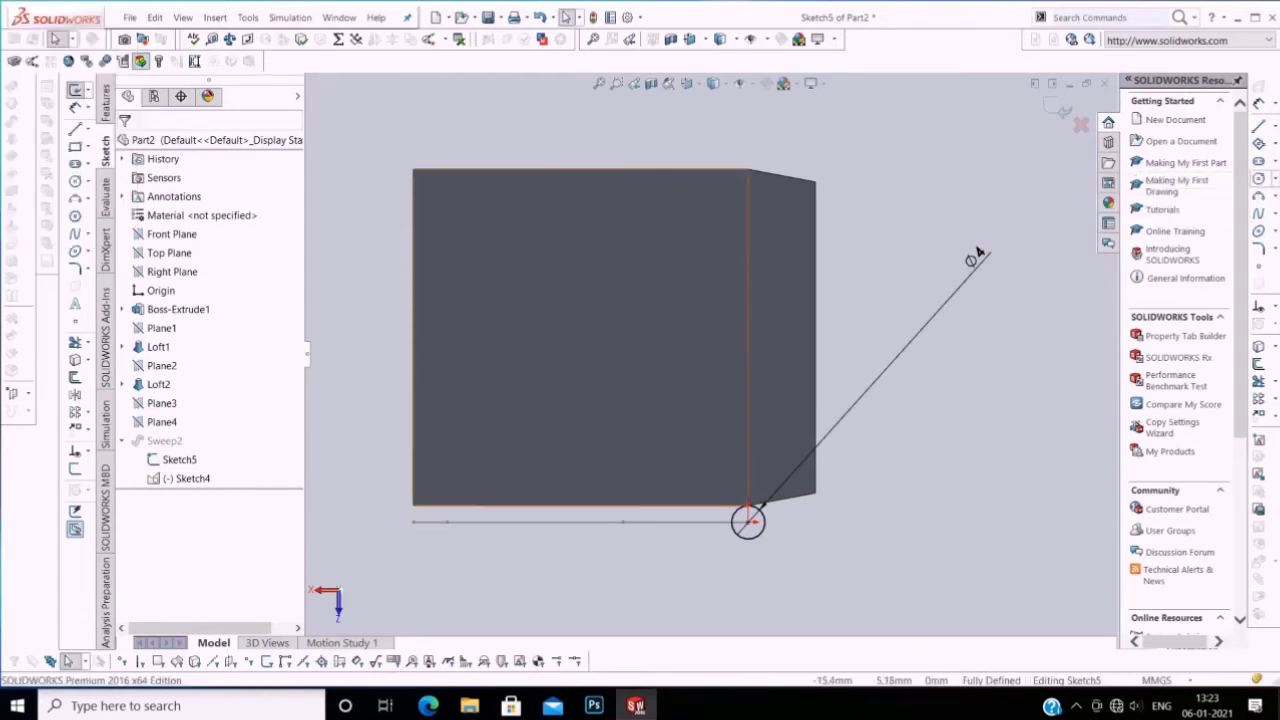
left_click(1156, 180)
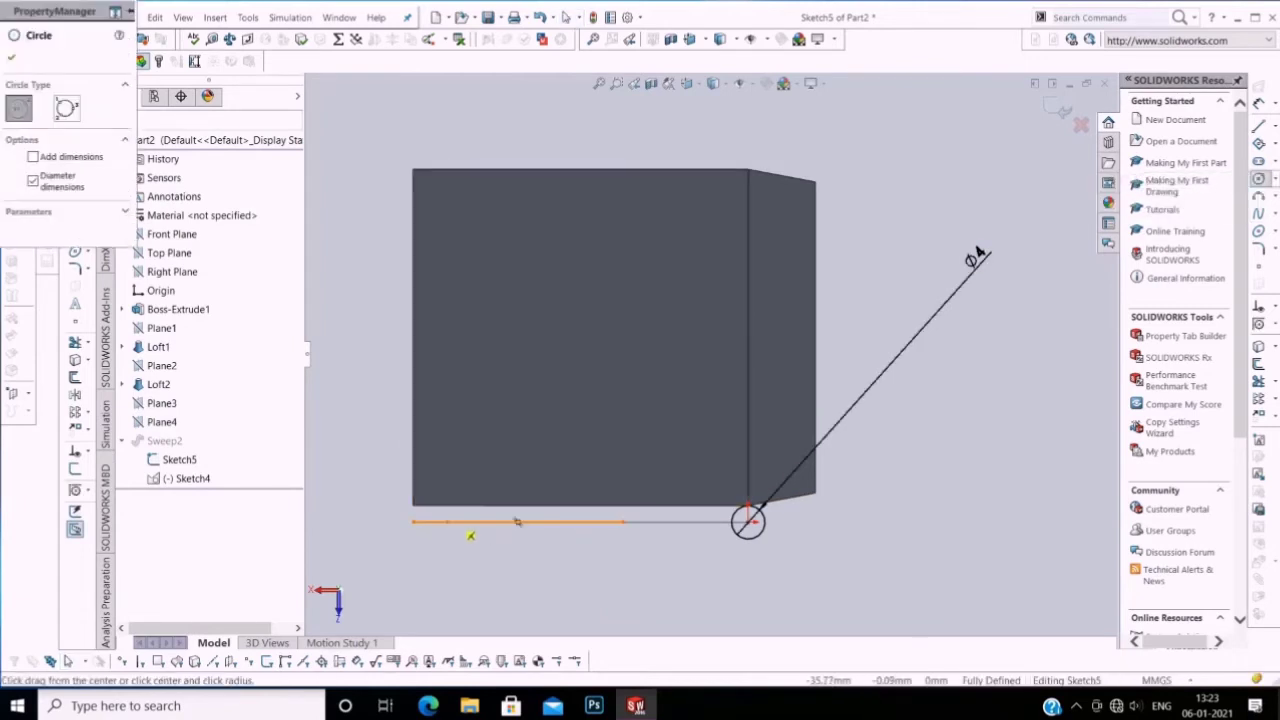
left_click(446, 522)
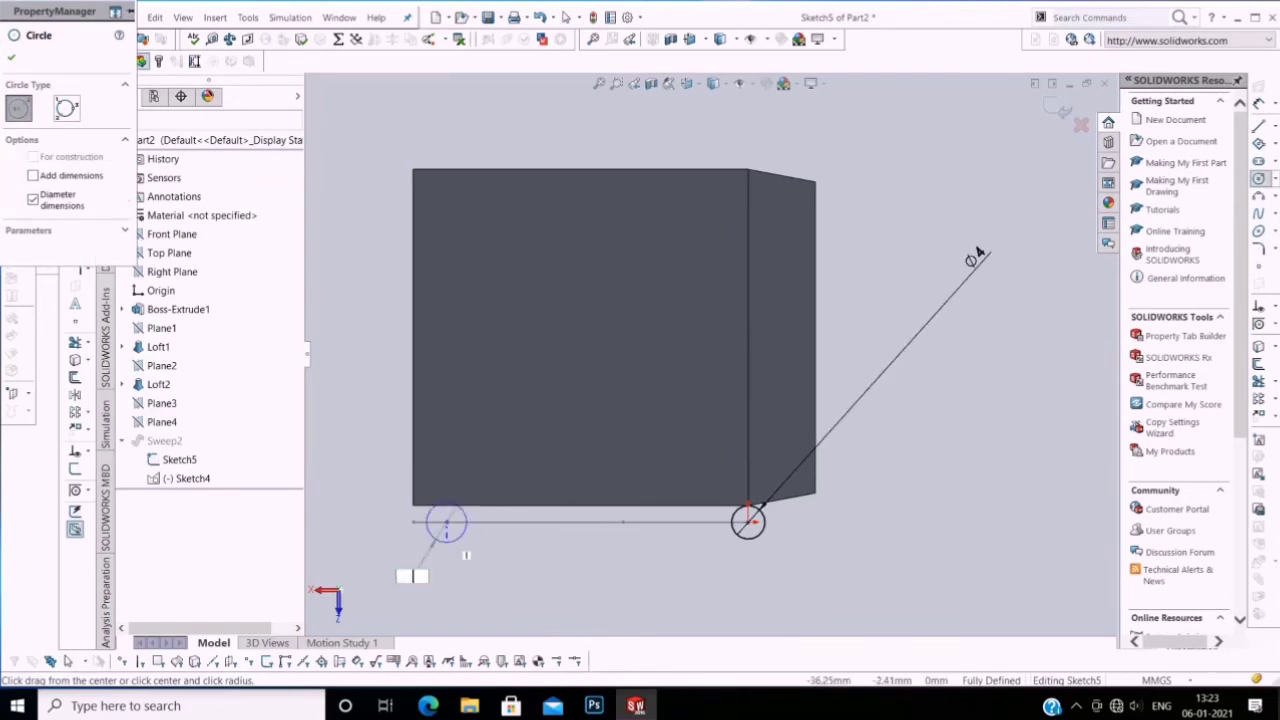
type("4")
key("Return")
key("Escape")
Step: Check the tube path from another angle and exit the sketch to rebuild the sweep
scroll(659, 400, "up", 2)
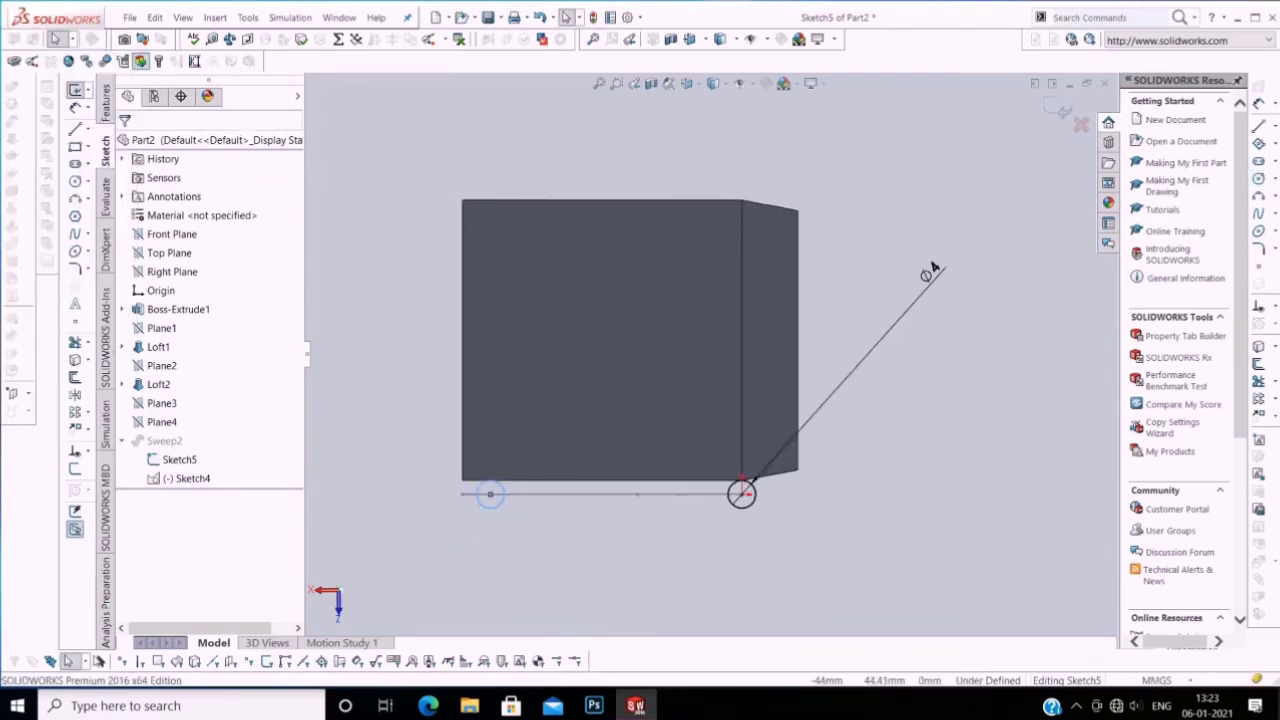
right_click(388, 484)
mouse_move(897, 281)
middle_mouse_down()
mouse_move(760, 300)
mouse_move(464, 153)
middle_mouse_up()
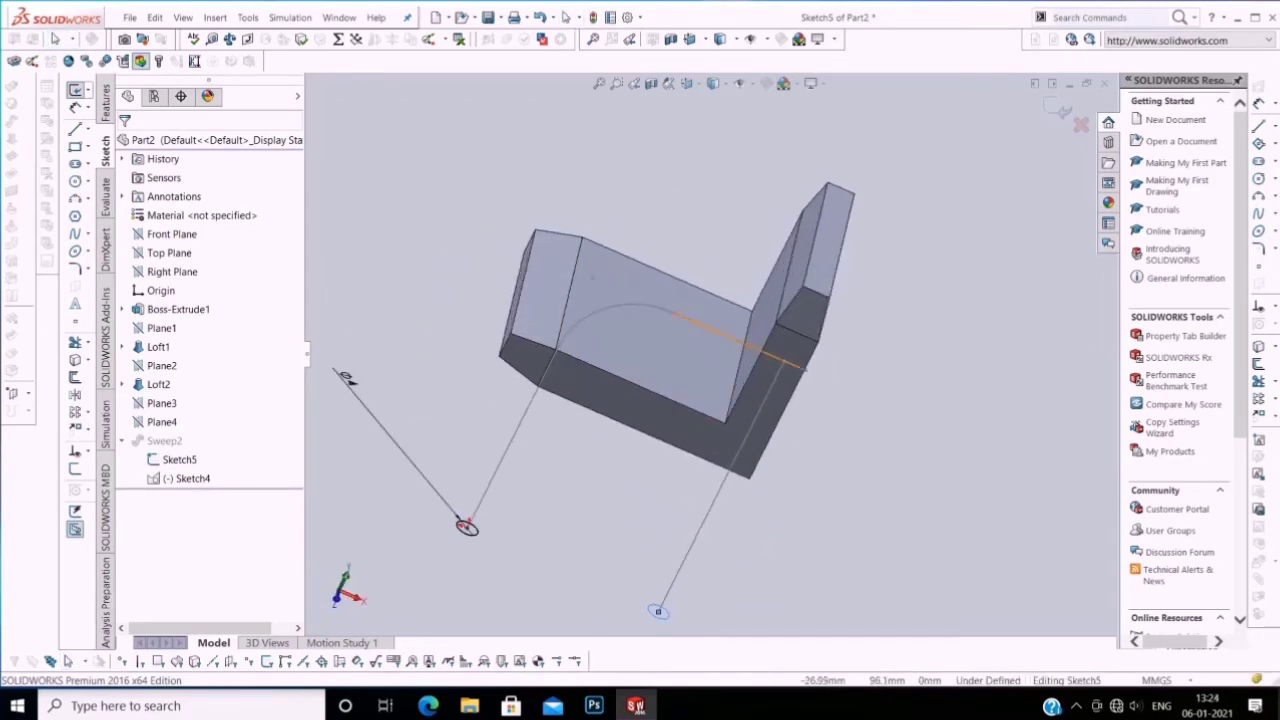
right_click(464, 153)
left_click(500, 162)
scroll(547, 540, "down", 2)
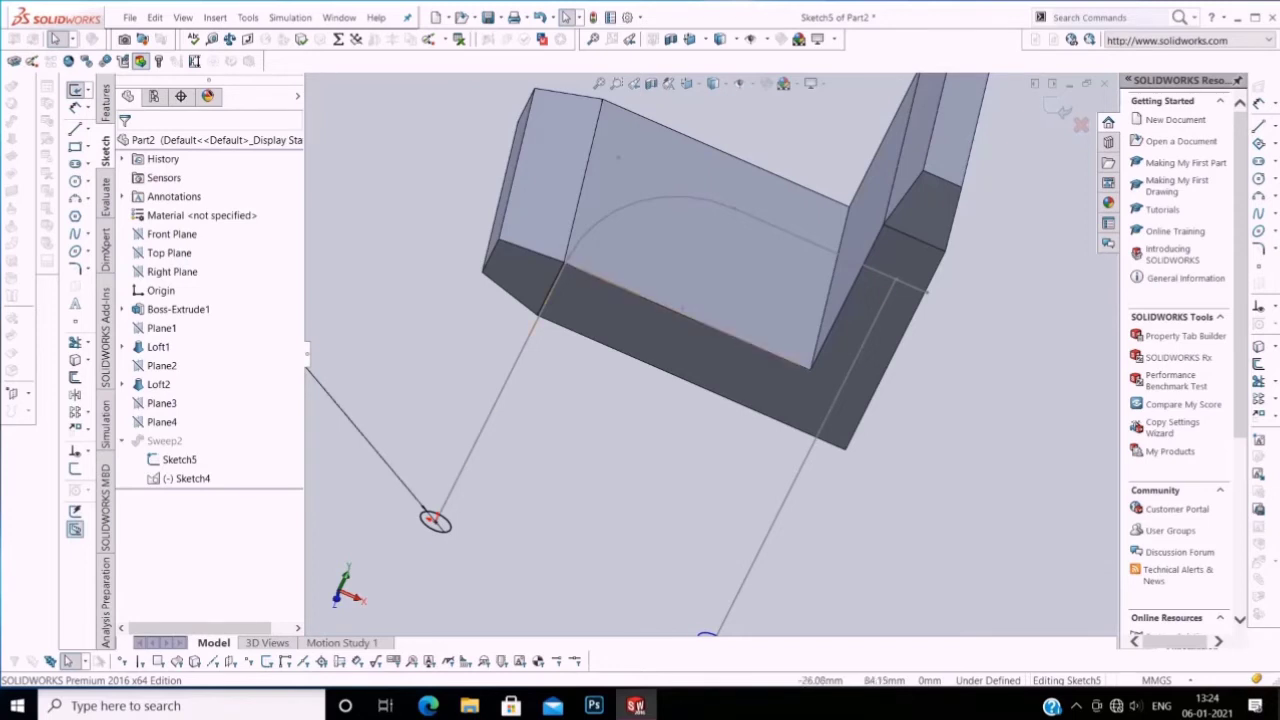
left_click(1062, 110)
Step: Dismiss the error, edit Sweep2 and clear its profile selection
left_click(647, 190)
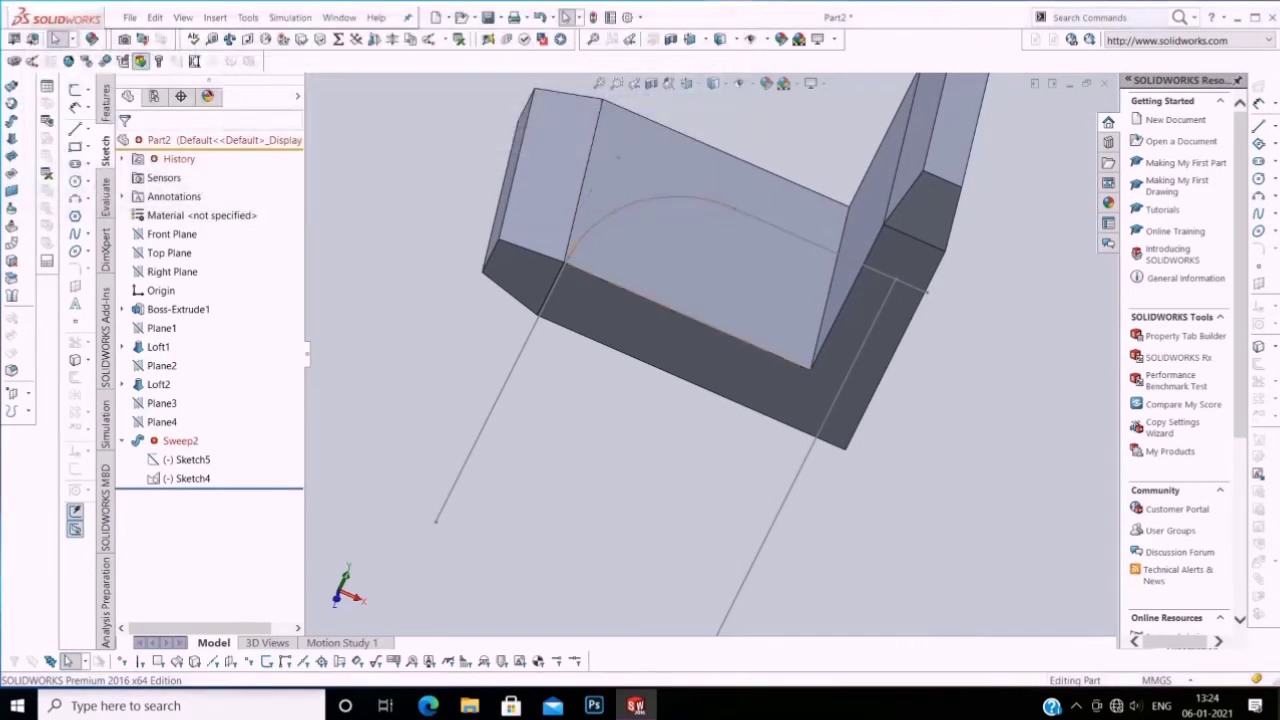
right_click(172, 441)
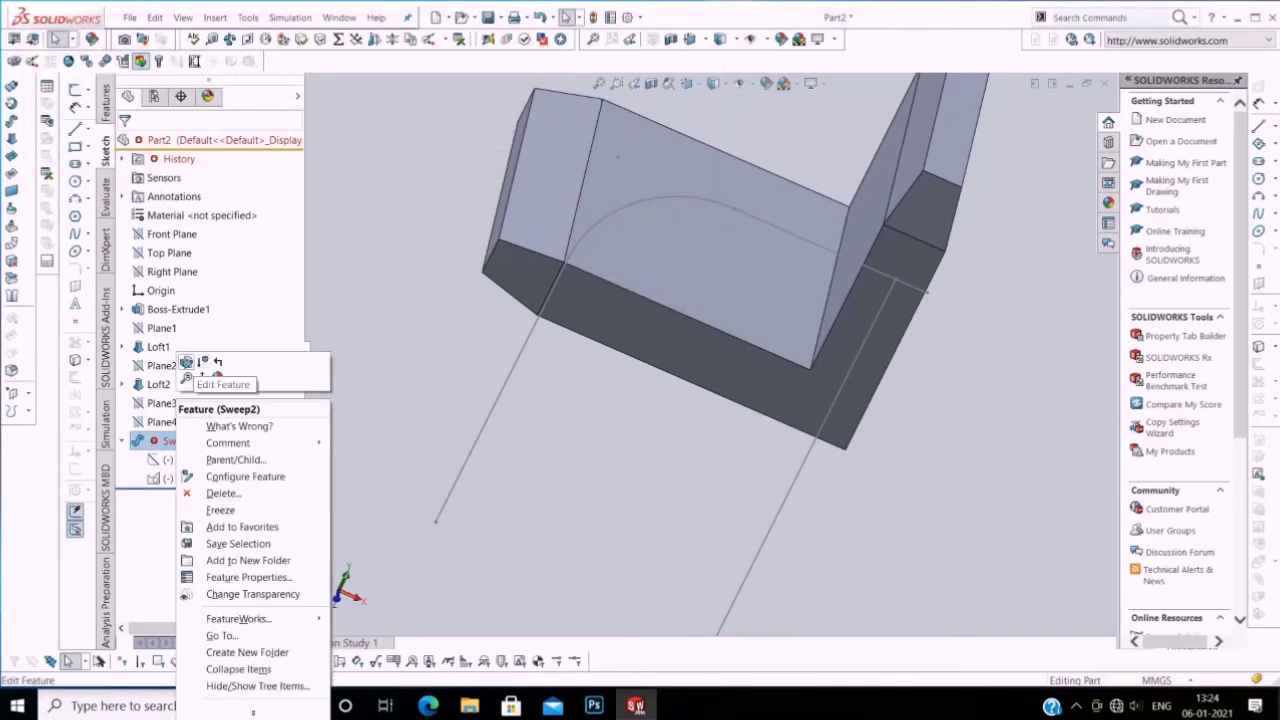
left_click(187, 362)
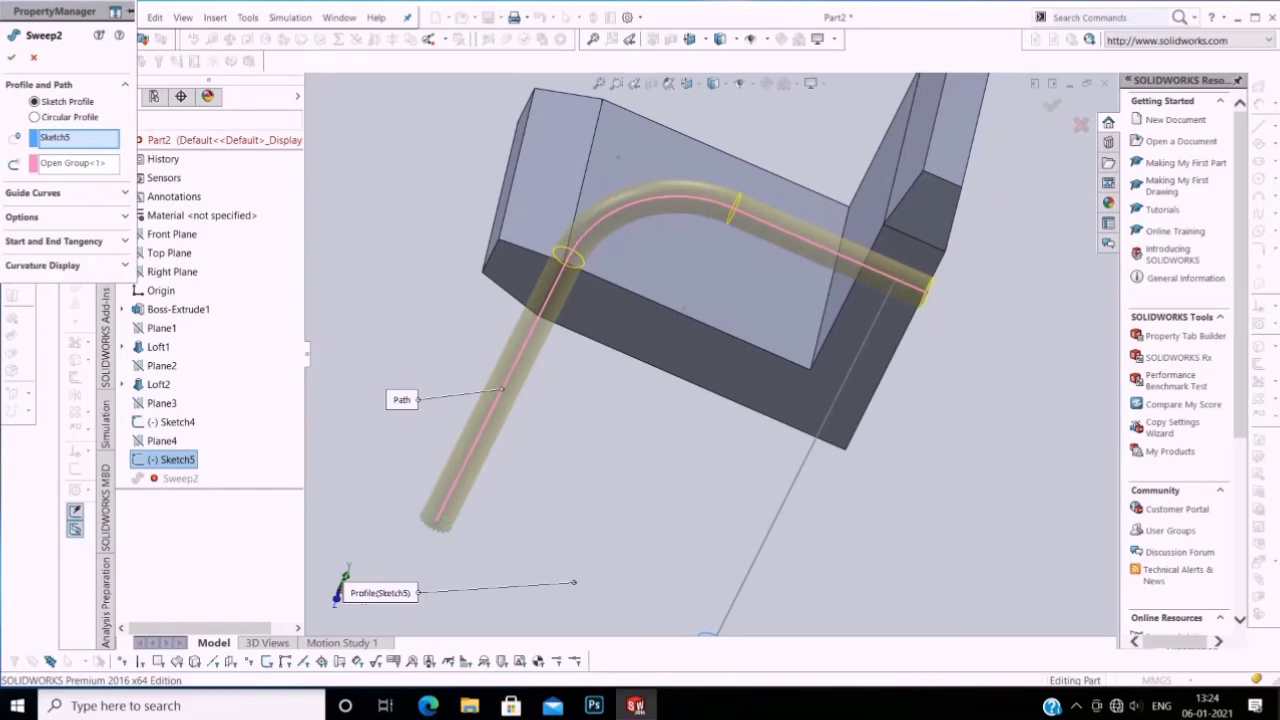
right_click(105, 137)
left_click(130, 142)
right_click(80, 141)
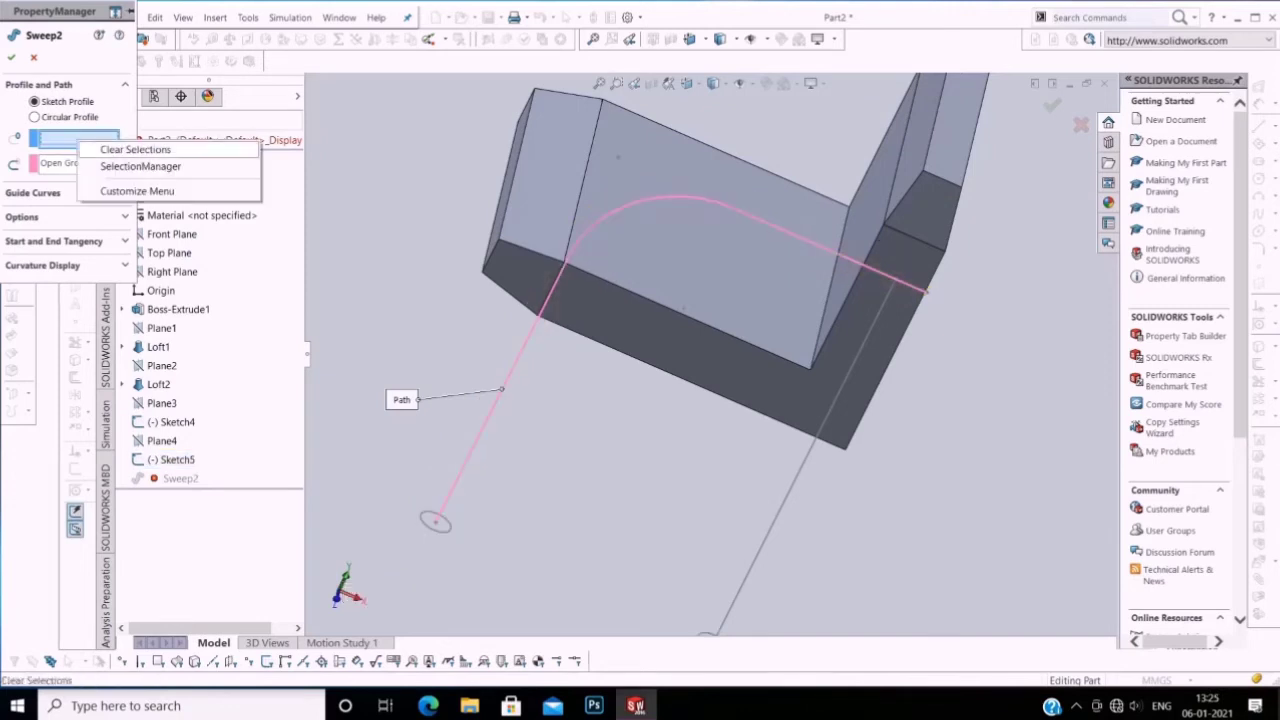
left_click(140, 166)
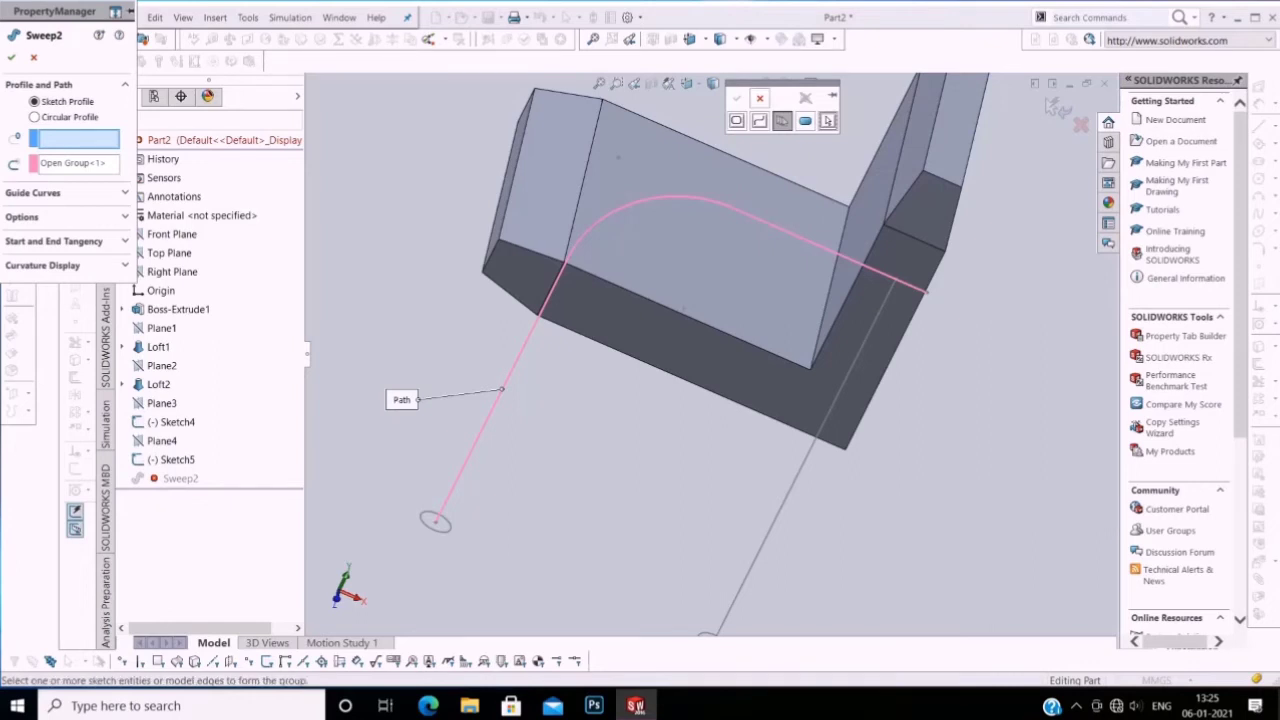
Step: Select the small circle as a closed-loop profile and rebuild Sweep2 as a solid tube
left_click(736, 120)
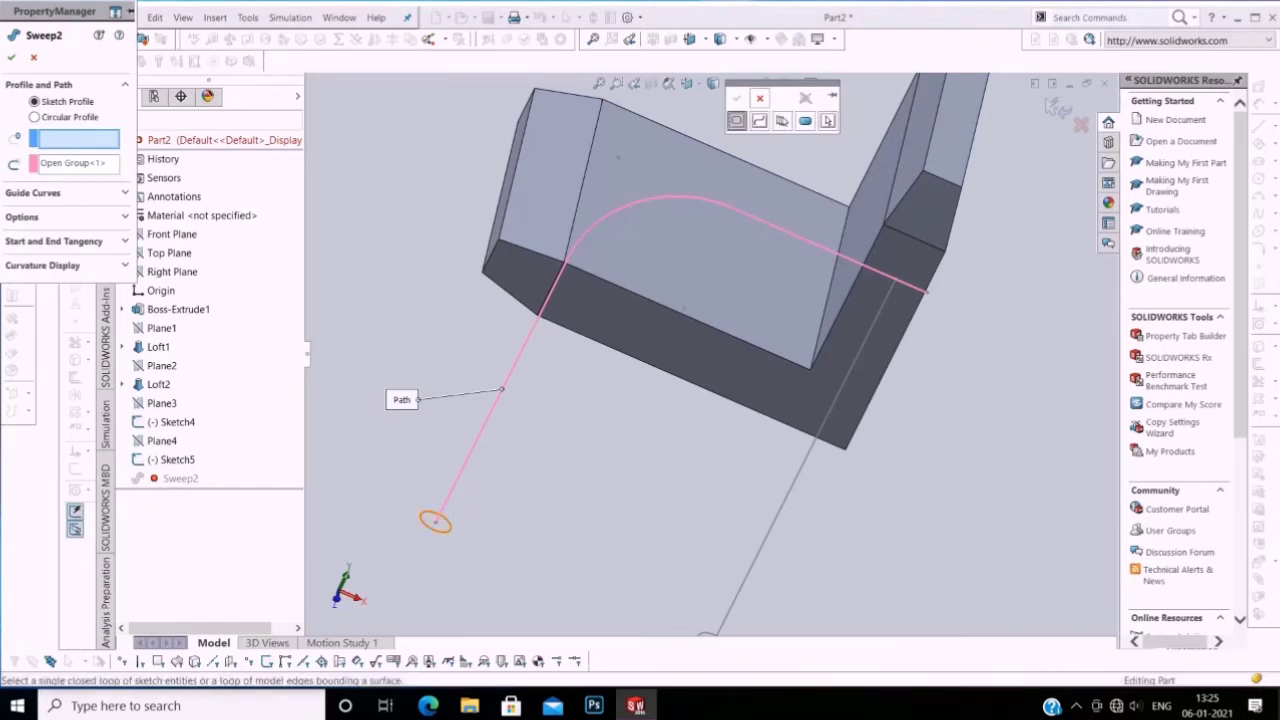
left_click(422, 515)
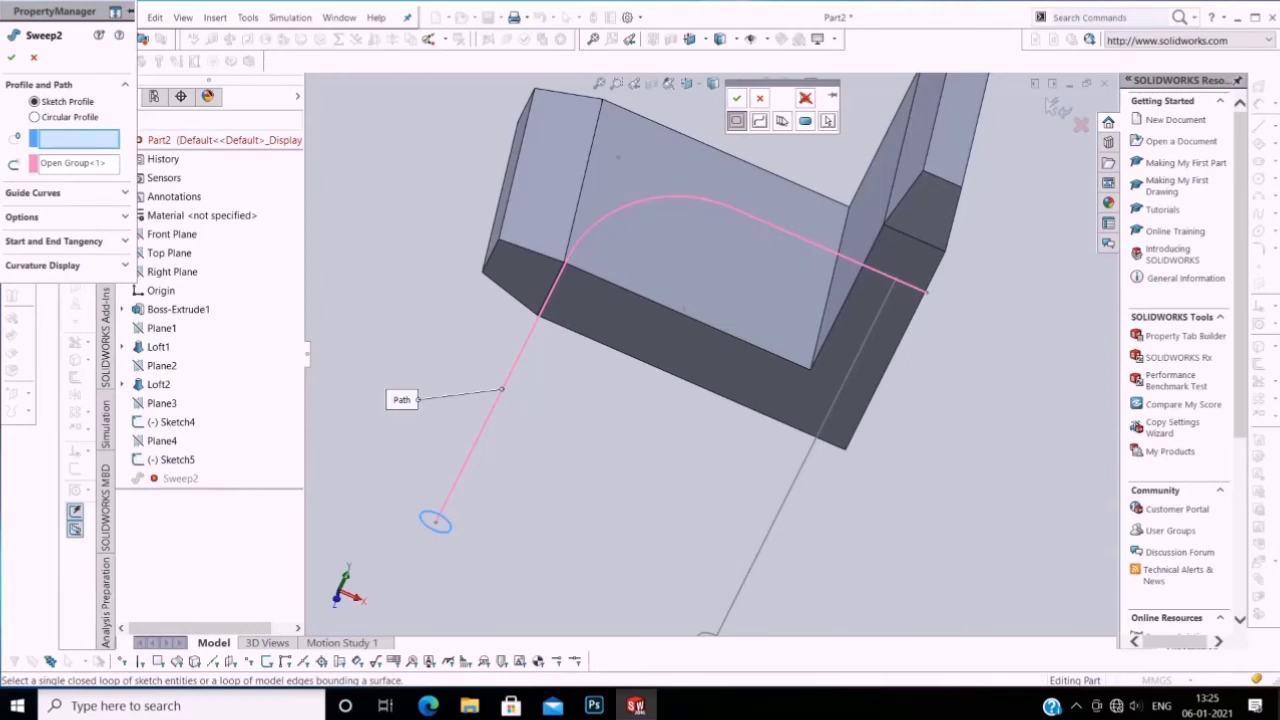
right_click(450, 530)
key("Escape")
left_click(436, 521)
left_click(736, 97)
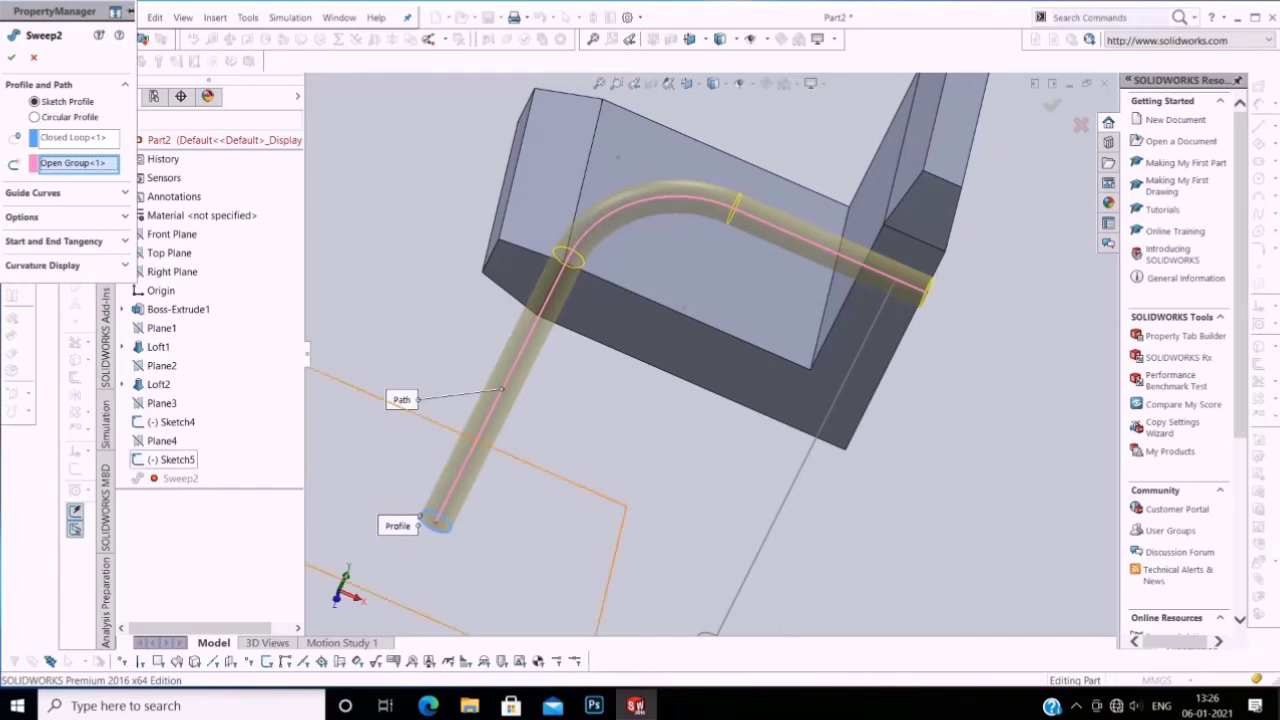
left_click(12, 57)
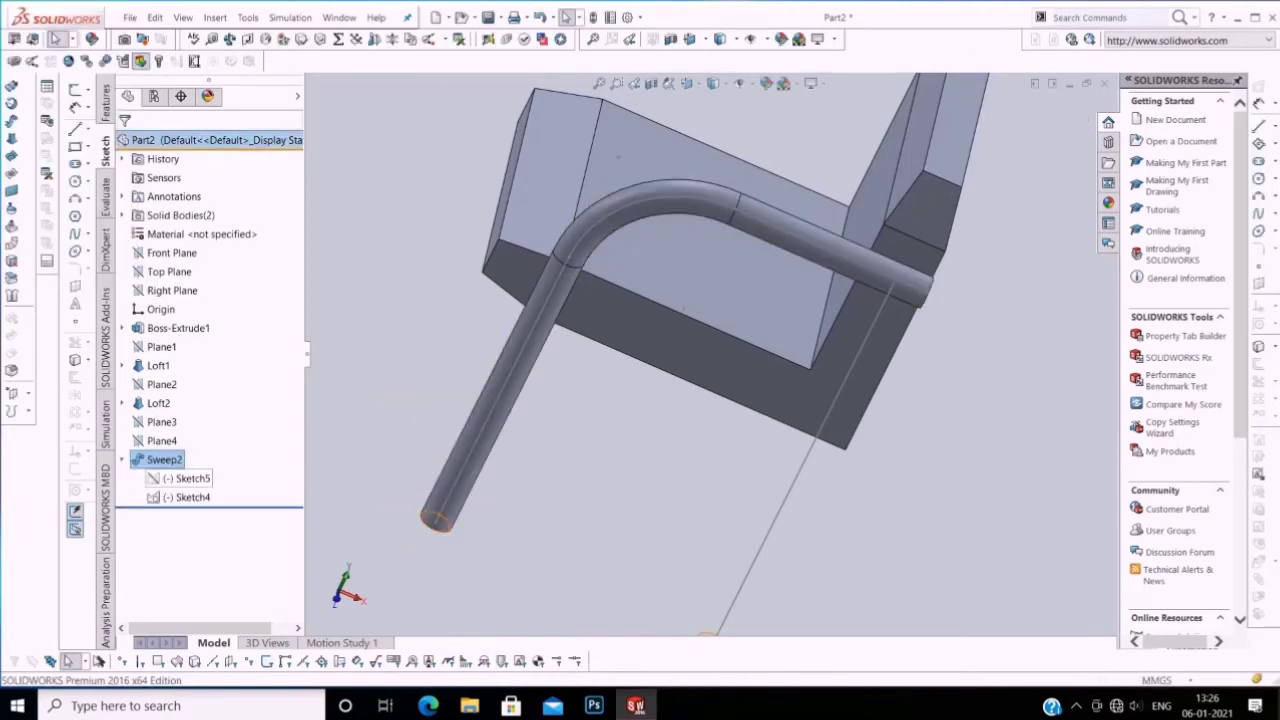
left_click(186, 478)
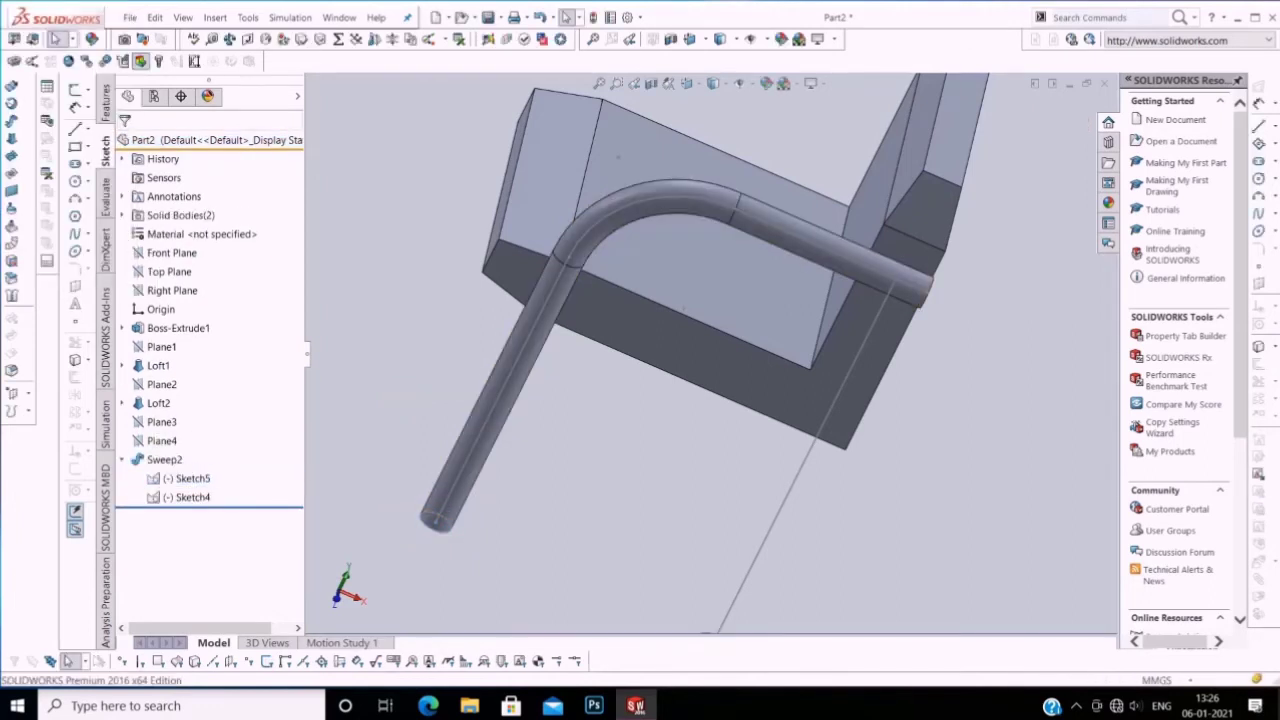
Step: Start a new sweep, then clear the initially picked circle profile and line path
mouse_move(700, 450)
middle_mouse_down()
mouse_move(730, 440)
mouse_move(765, 460)
middle_mouse_up()
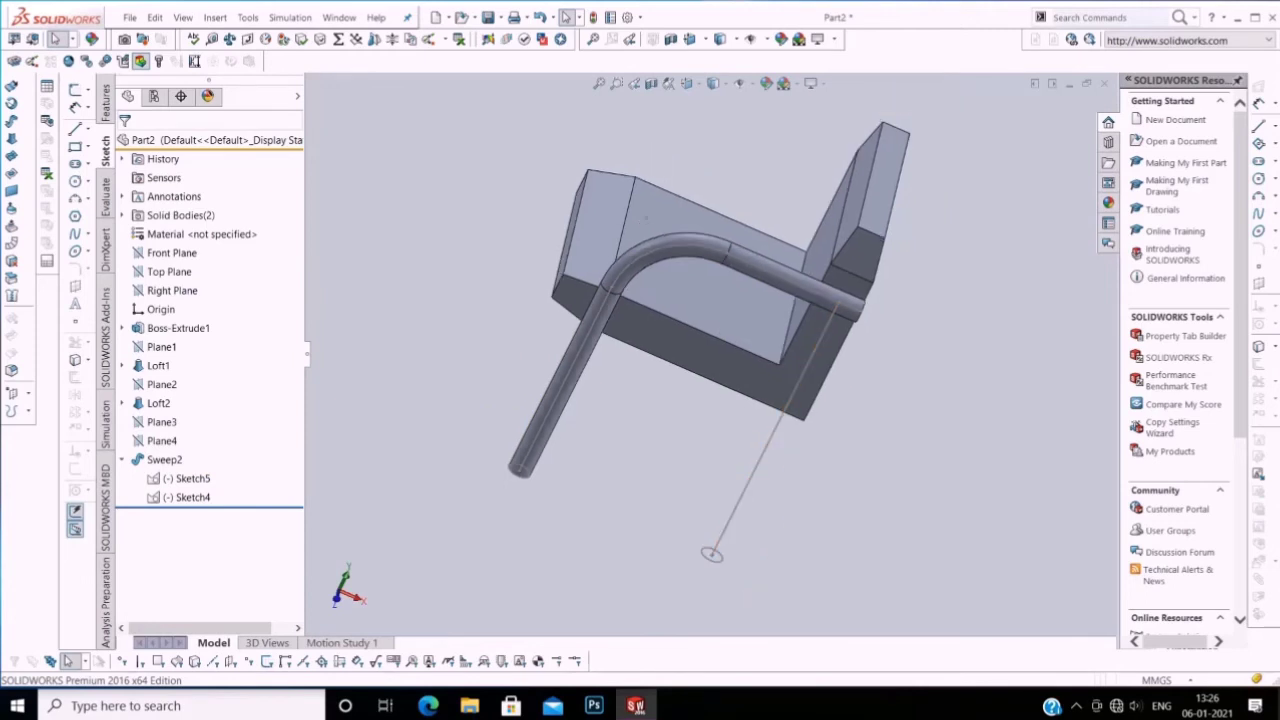
left_click(105, 103)
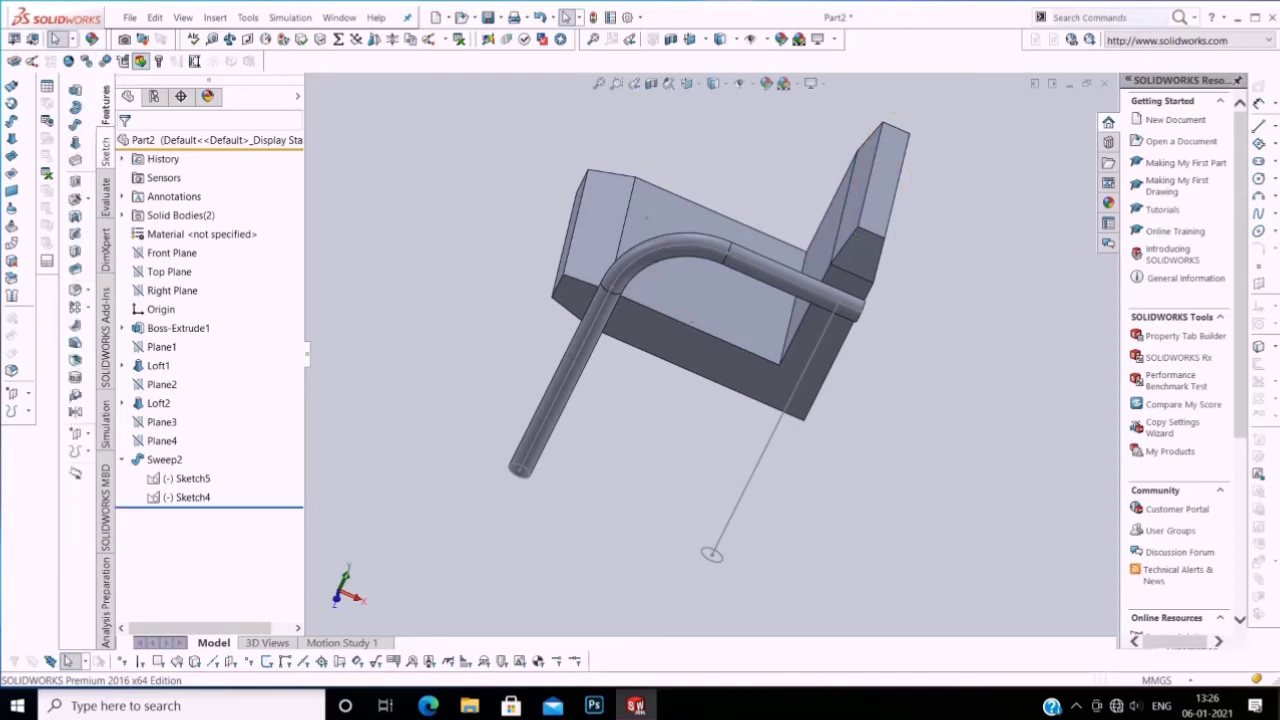
left_click(75, 124)
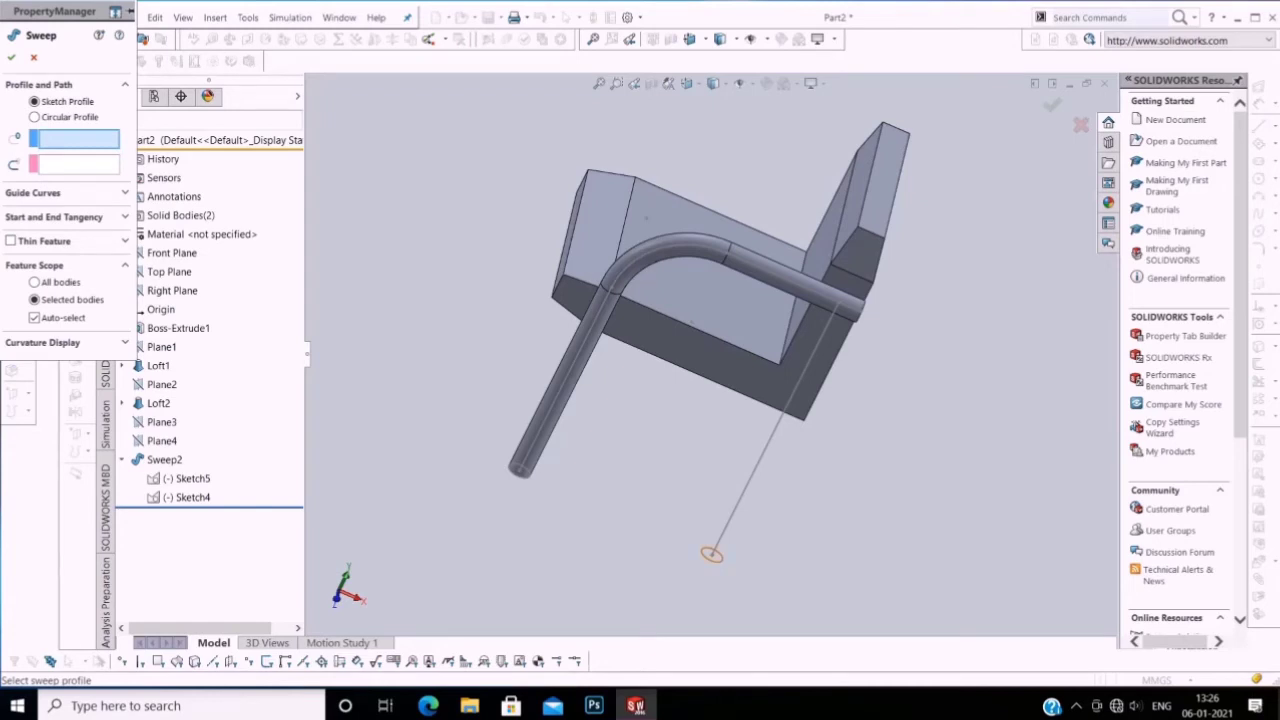
left_click(711, 554)
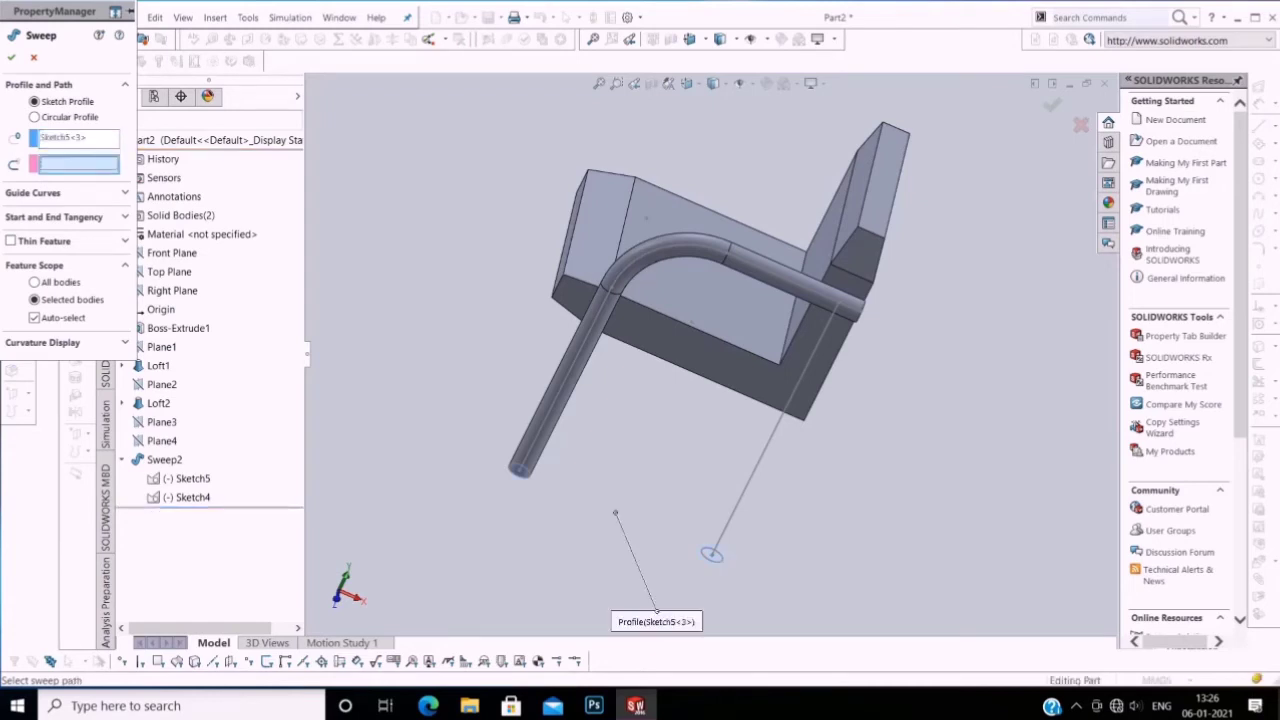
left_click(772, 430)
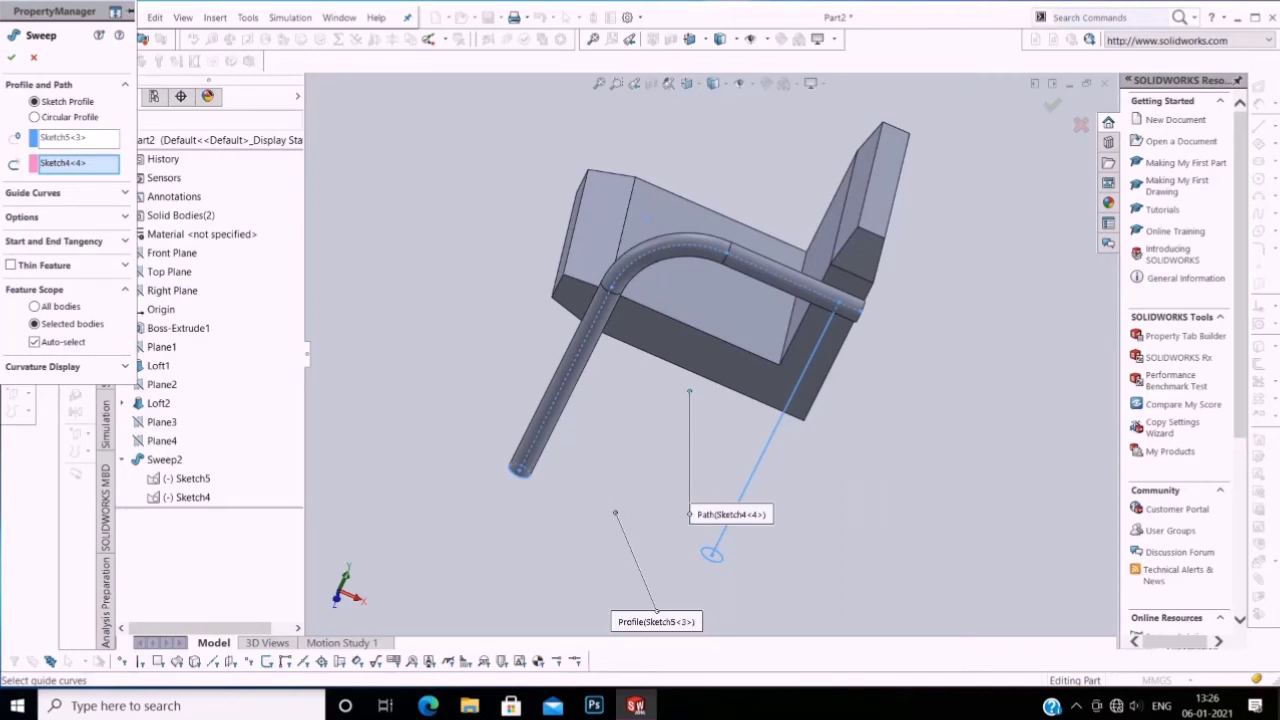
right_click(68, 138)
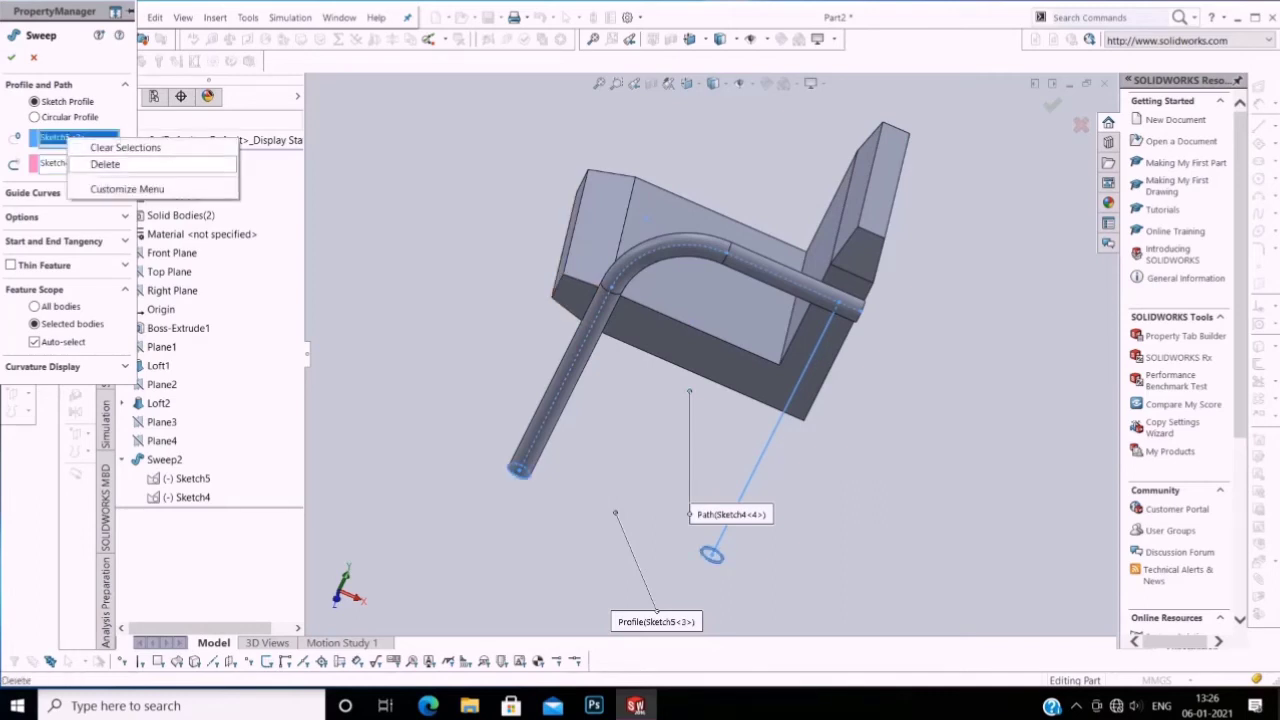
left_click(105, 164)
right_click(92, 163)
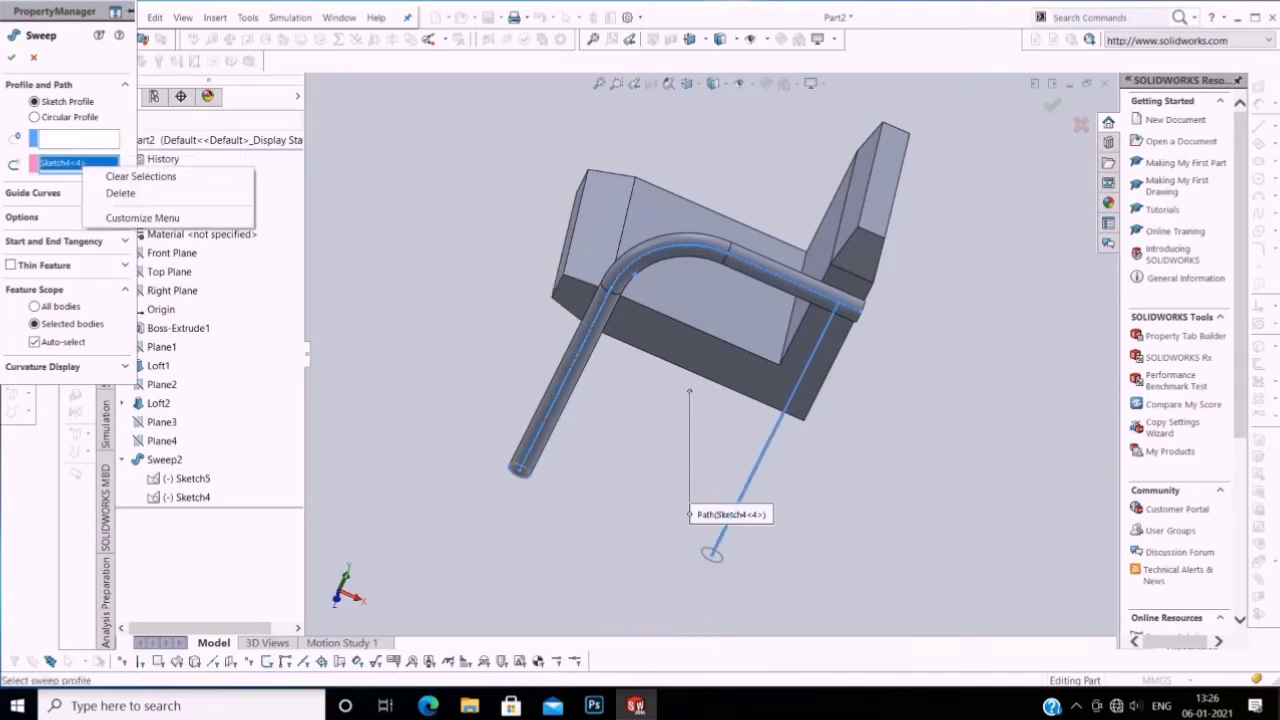
left_click(120, 175)
Step: Sweep the circle as a closed-loop profile along the vertical line as an open-loop path, creating Sweep5
right_click(90, 138)
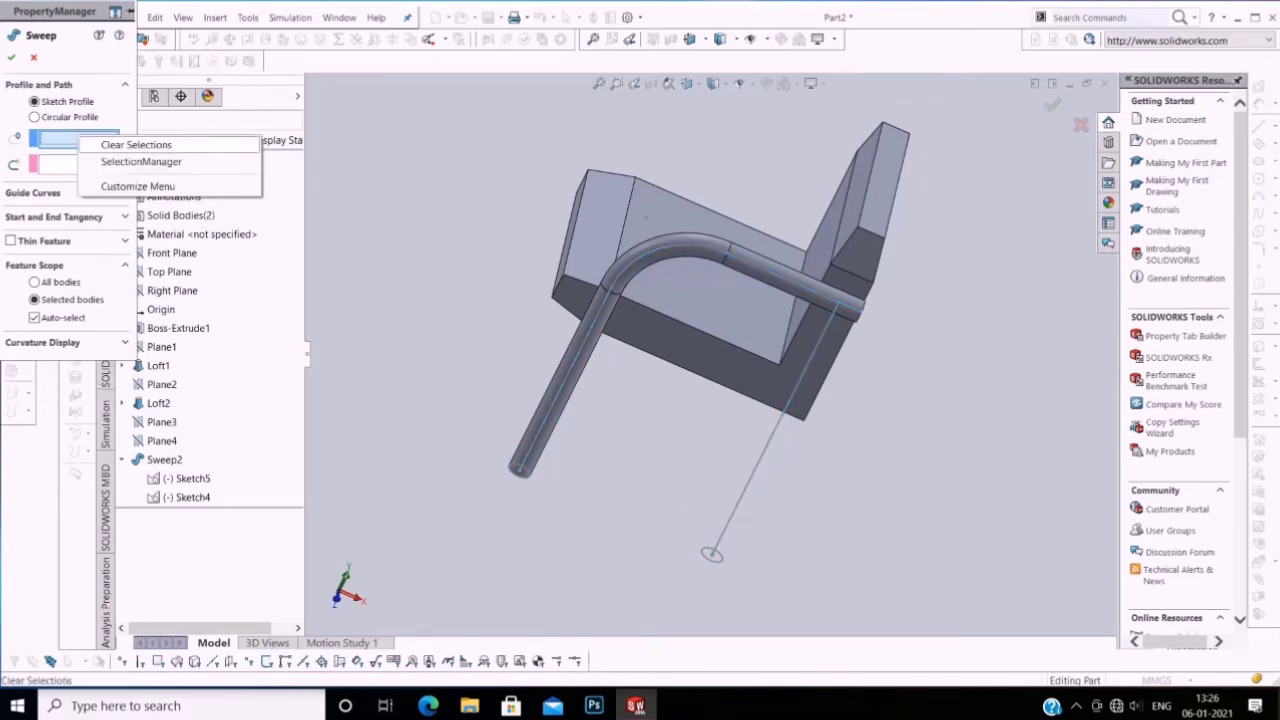
left_click(140, 160)
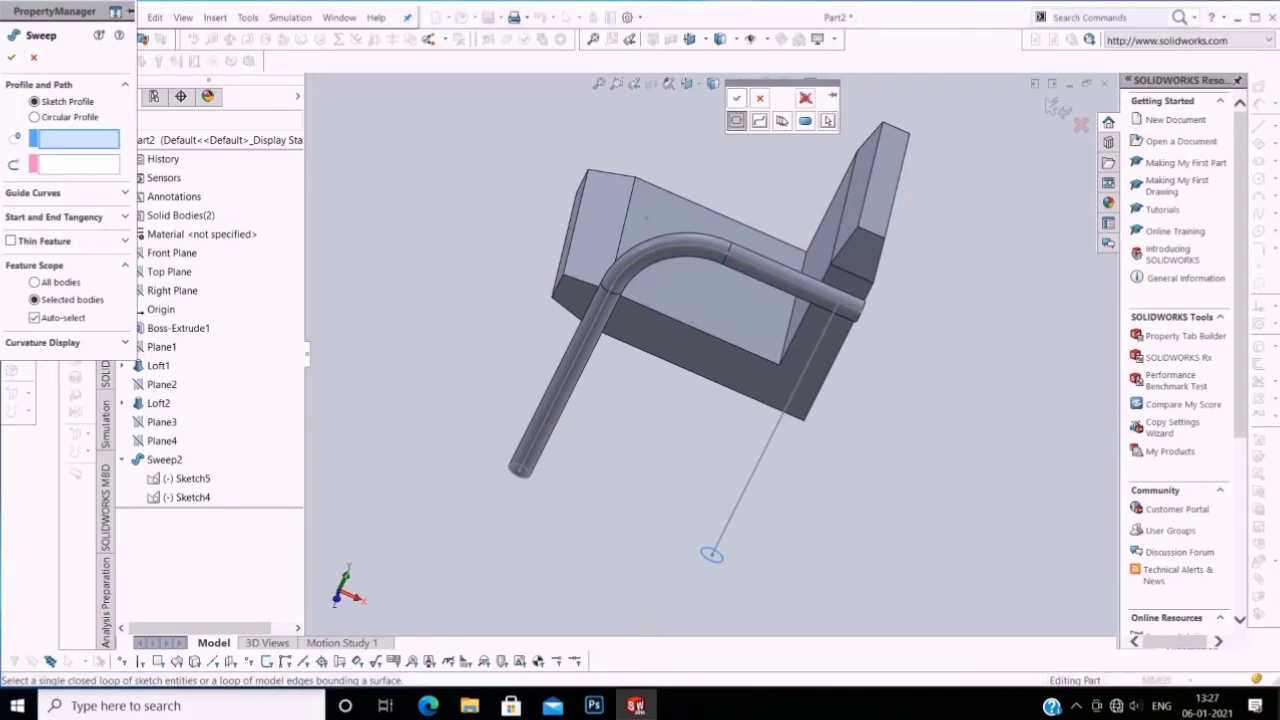
right_click(1055, 104)
right_click(70, 140)
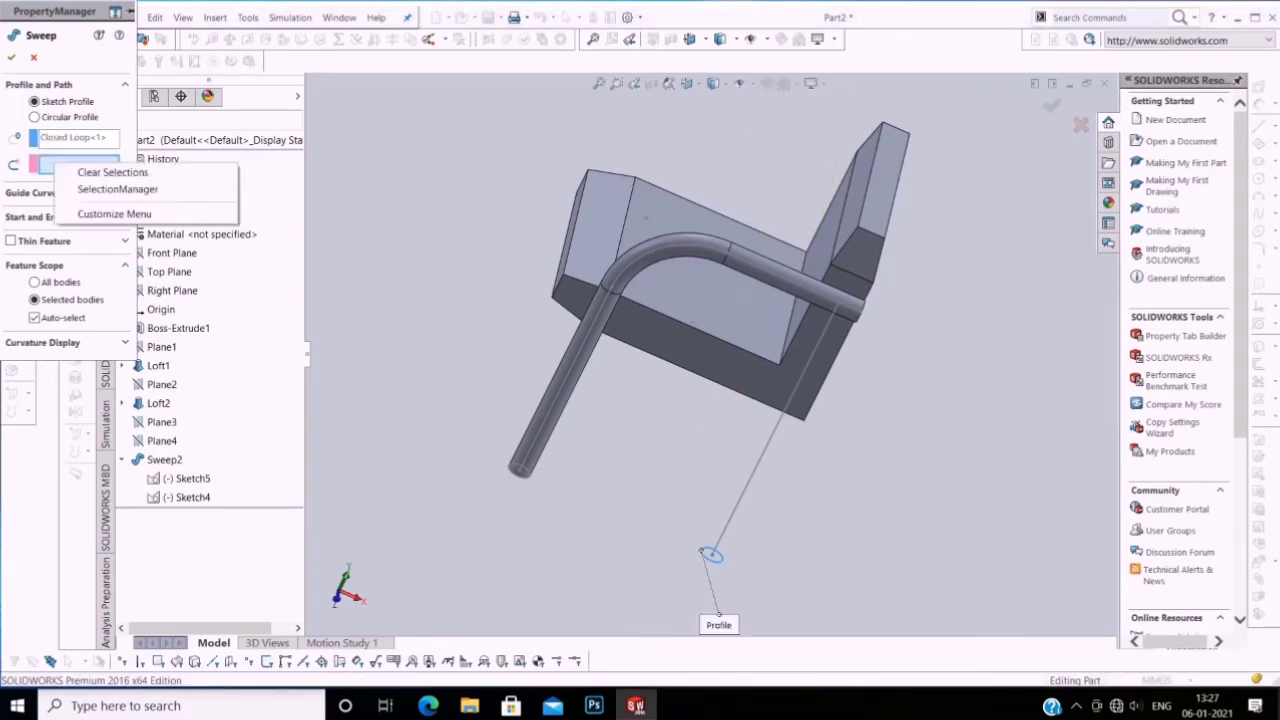
left_click(100, 189)
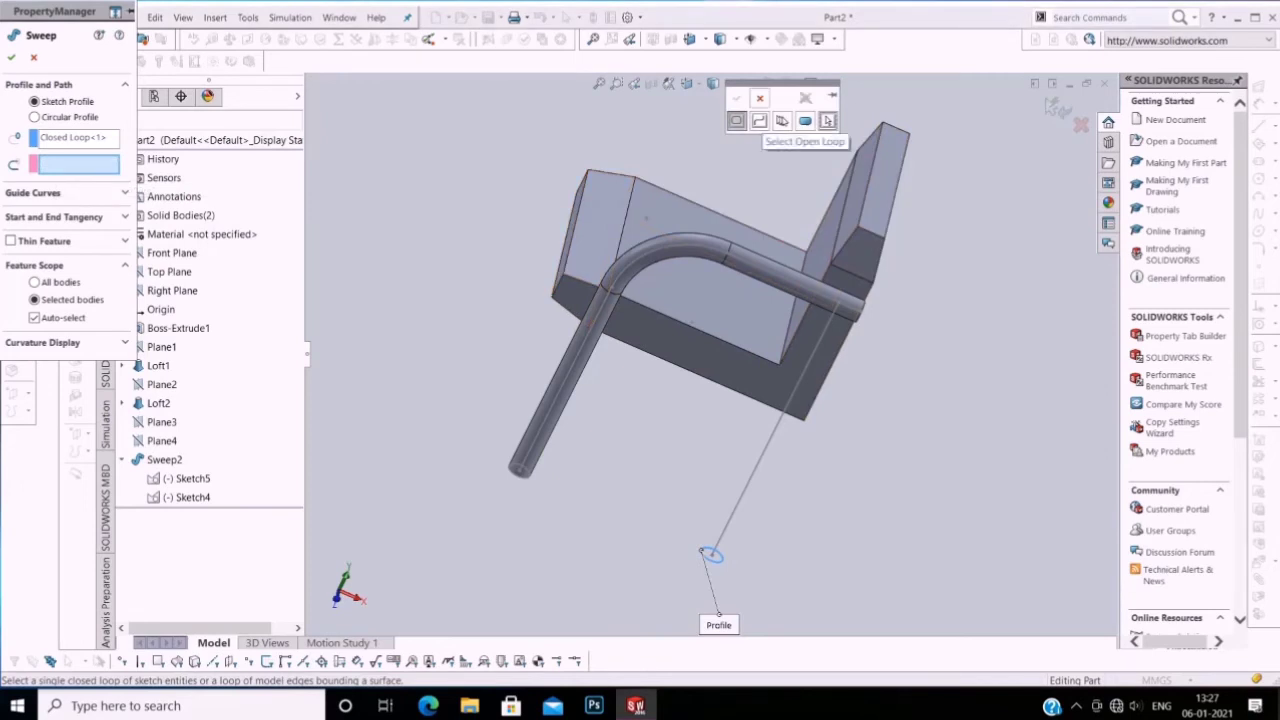
left_click(759, 121)
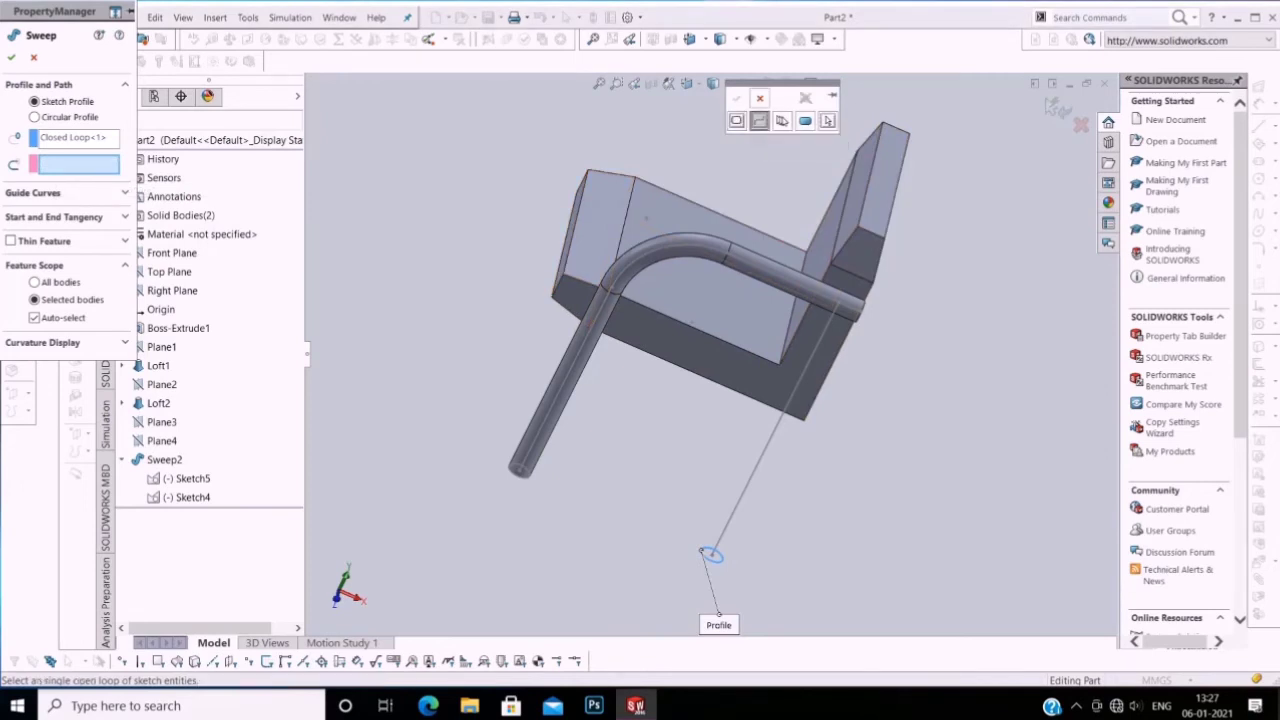
left_click(836, 305)
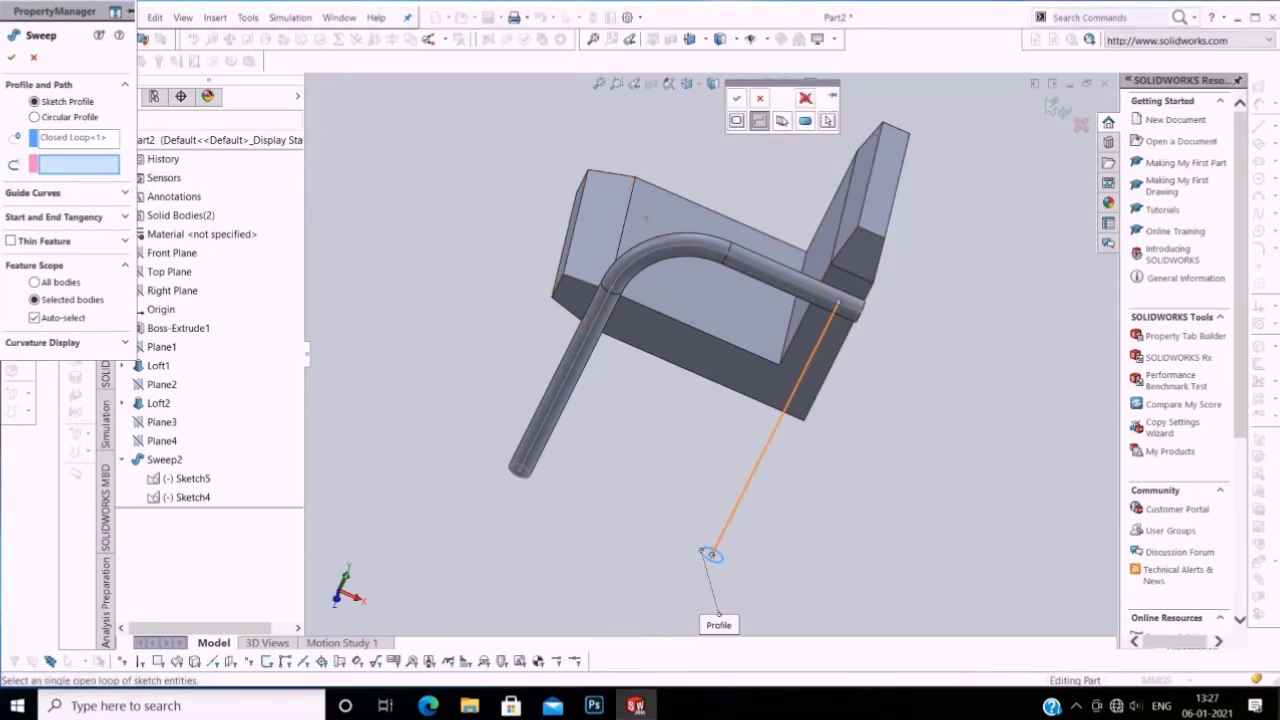
key("Return")
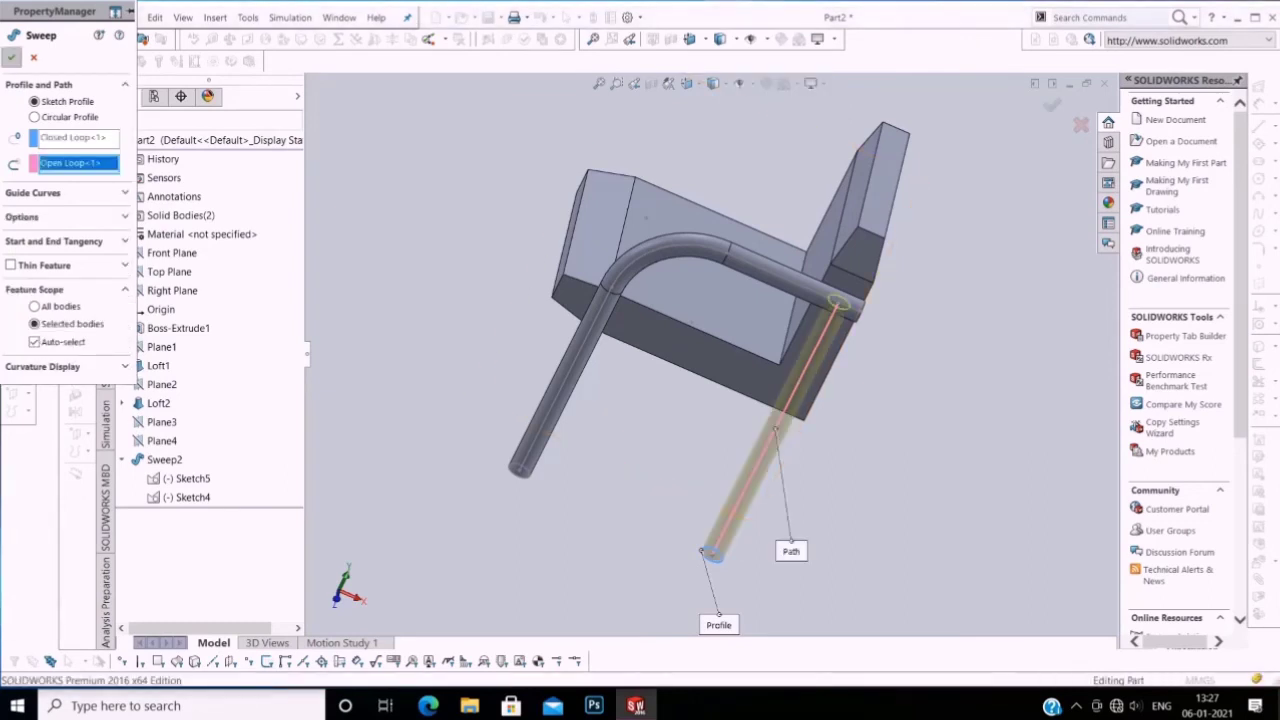
left_click(11, 57)
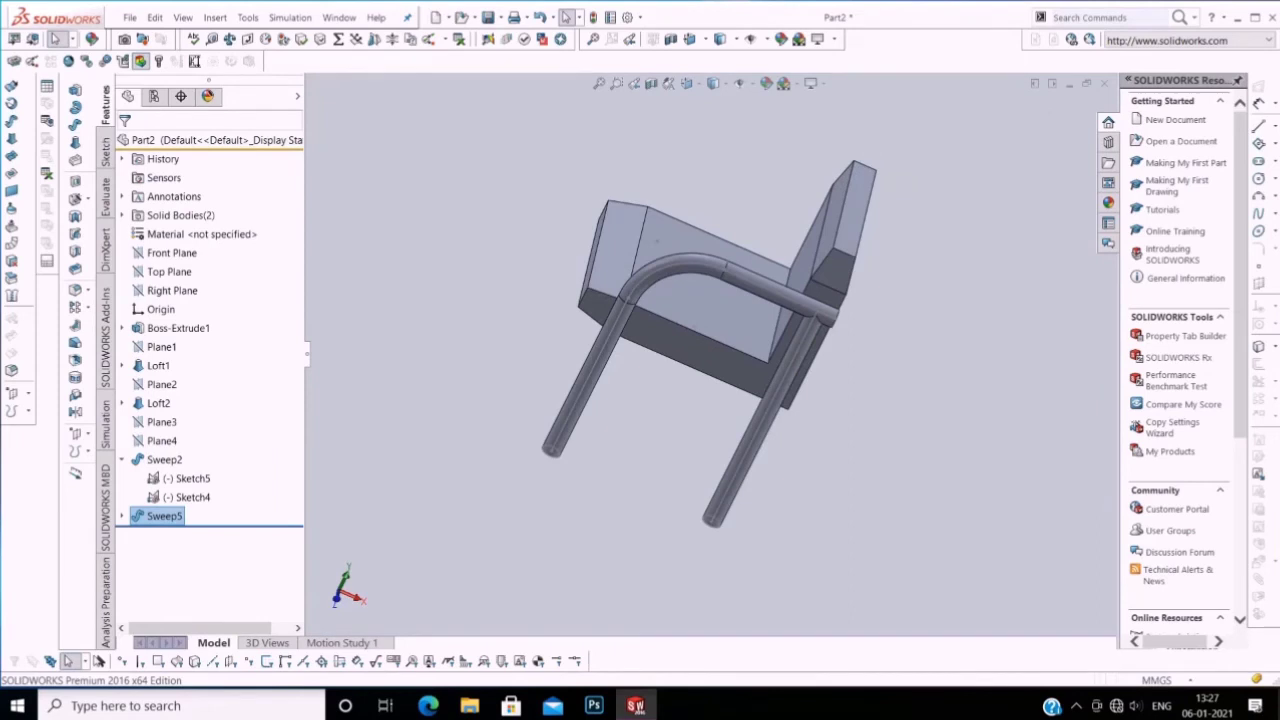
Step: Orbit to a front view and mirror the Sweep5 feature about the Front Plane as Mirror1
right_click(470, 224)
mouse_move(531, 292)
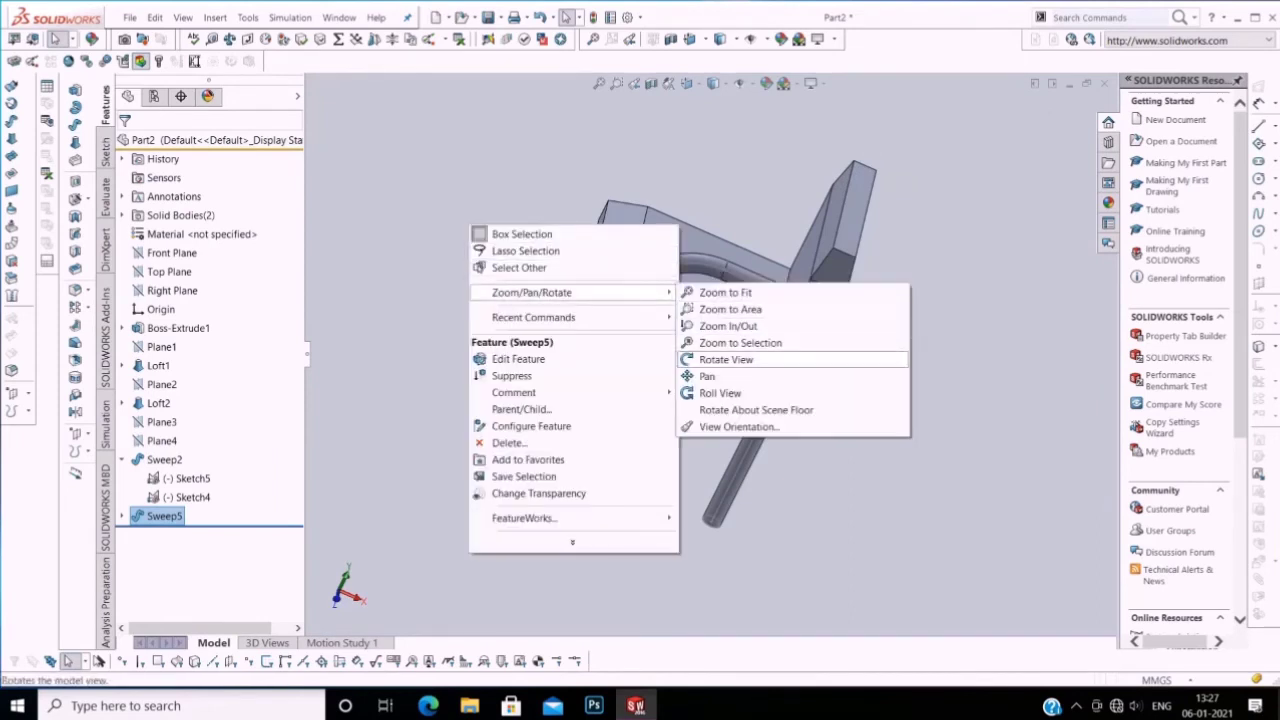
left_click(726, 359)
mouse_move(726, 359)
left_mouse_down()
mouse_move(780, 300)
mouse_move(760, 330)
left_mouse_up()
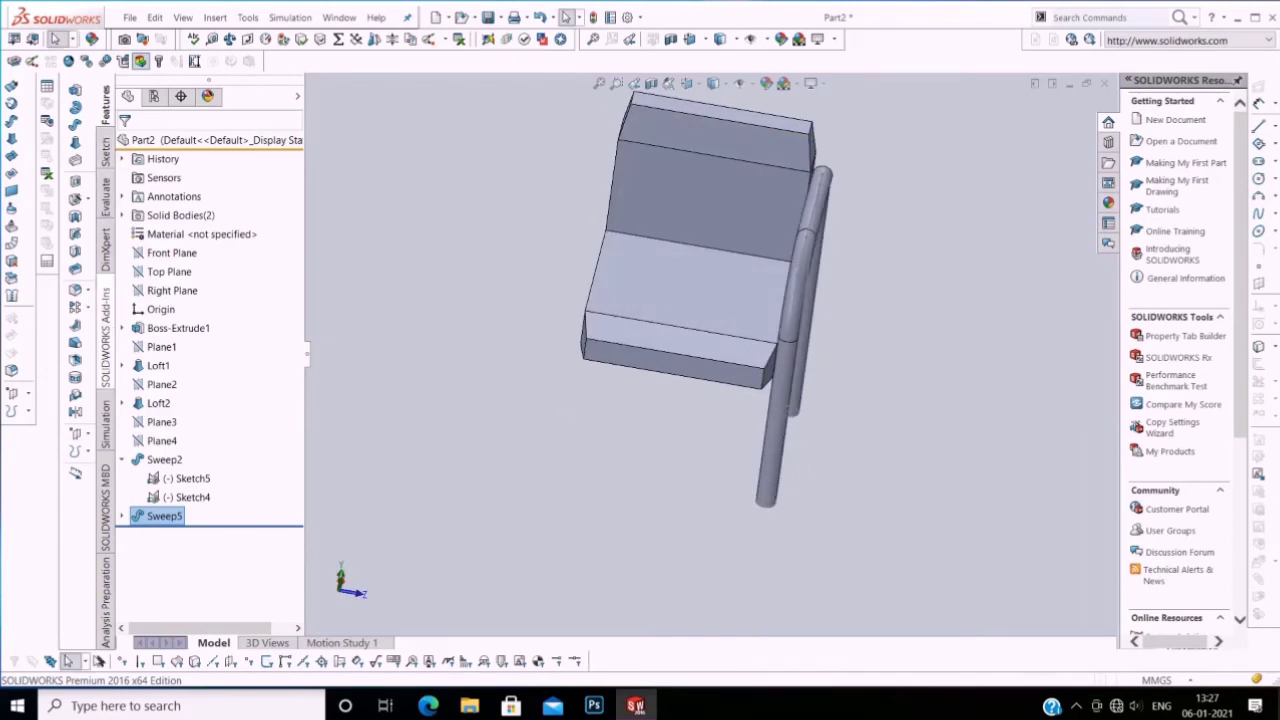
left_click(75, 411)
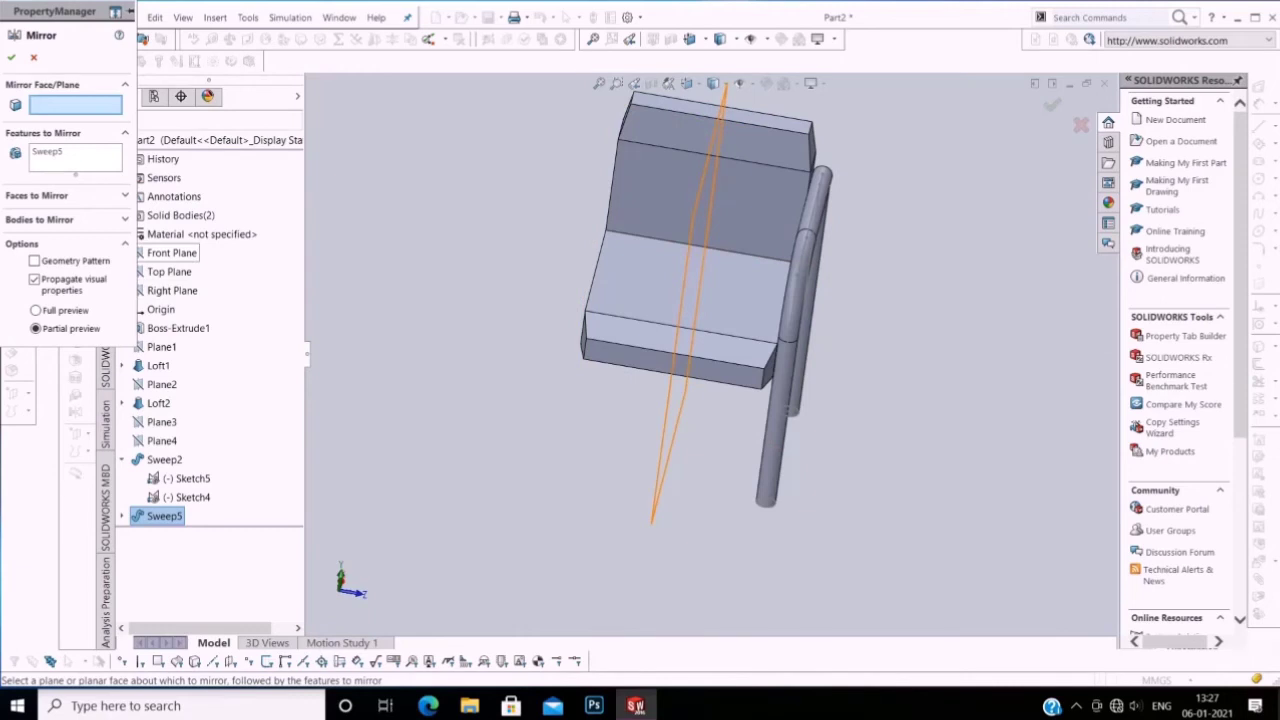
left_click(170, 253)
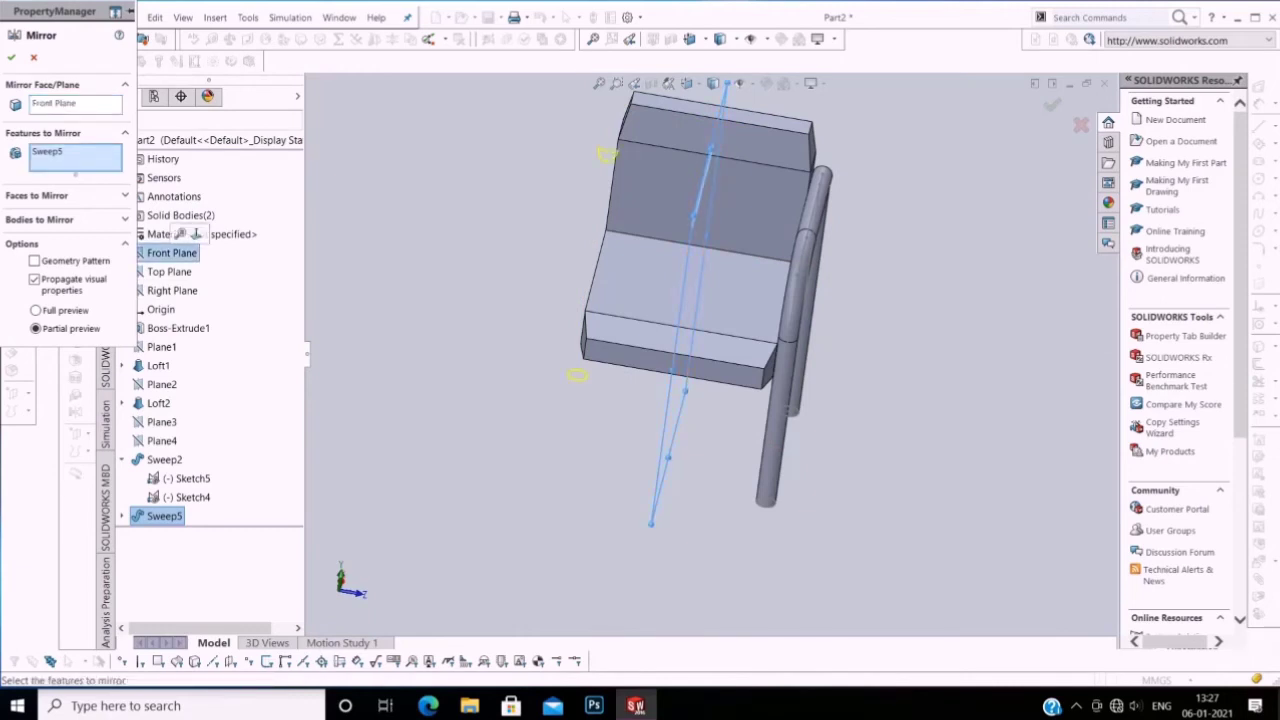
left_click(11, 57)
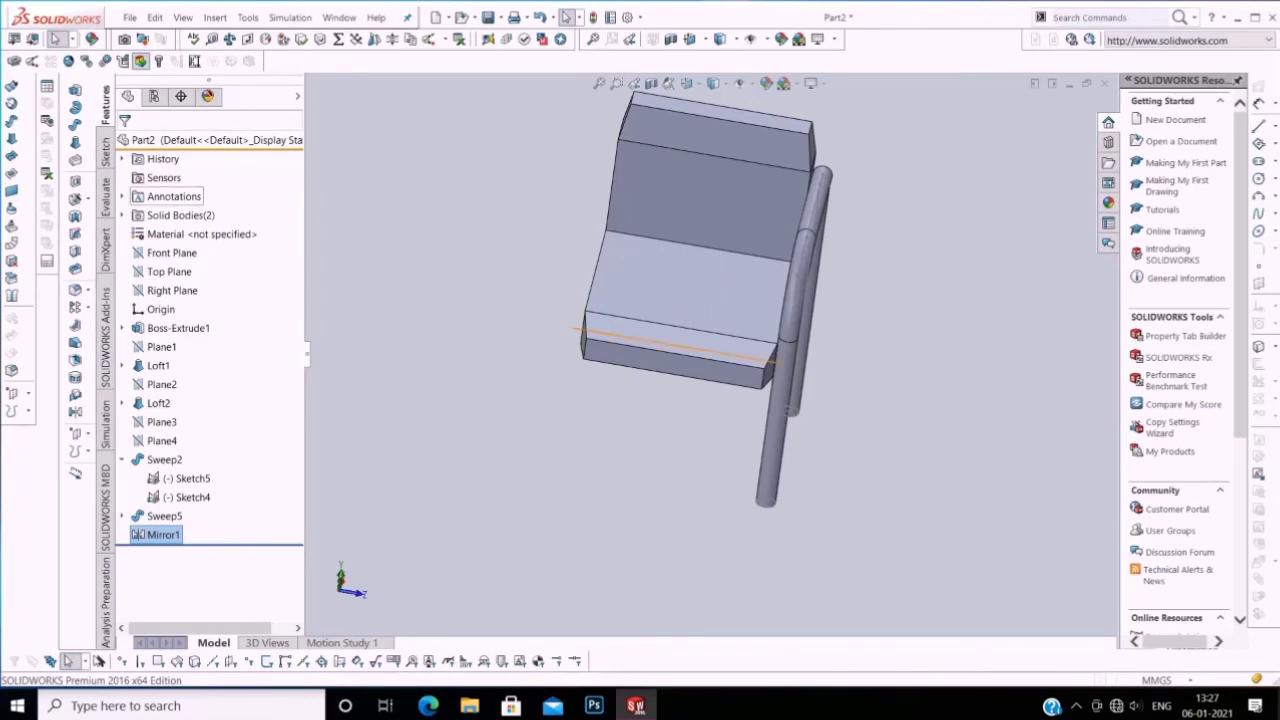
Step: Delete the Mirror1 feature
right_click(163, 534)
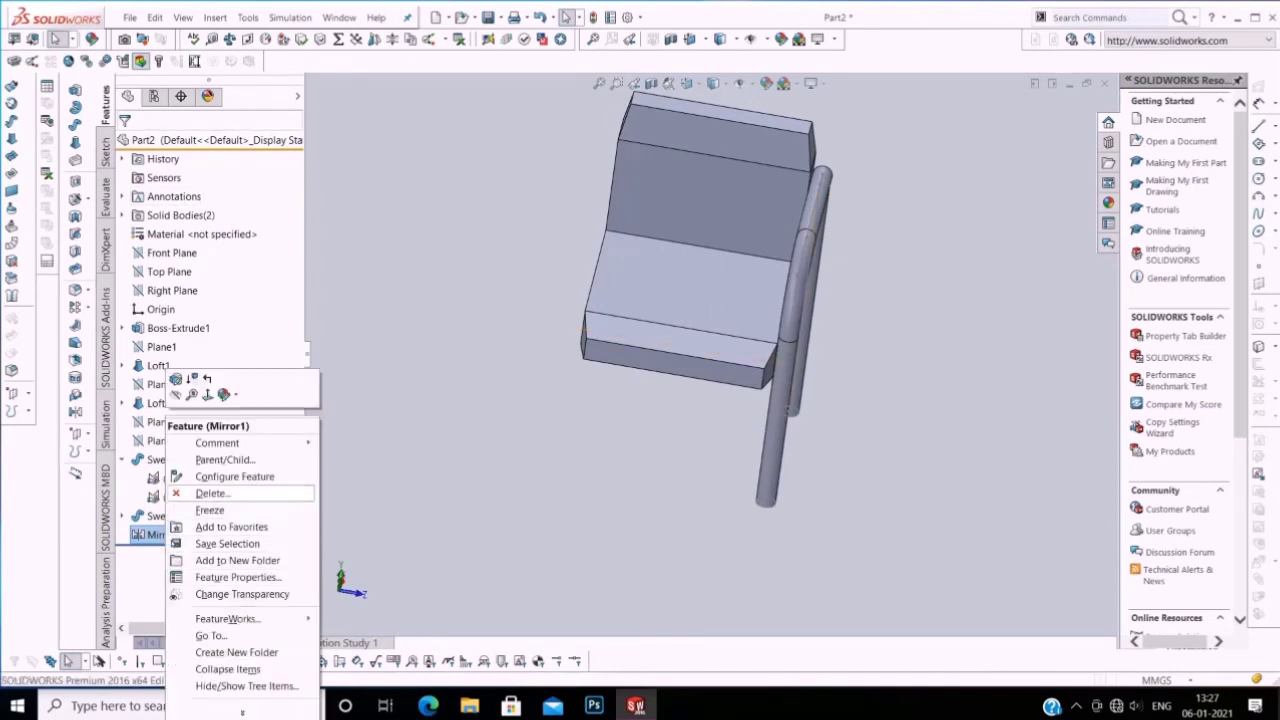
left_click(200, 494)
left_click(737, 269)
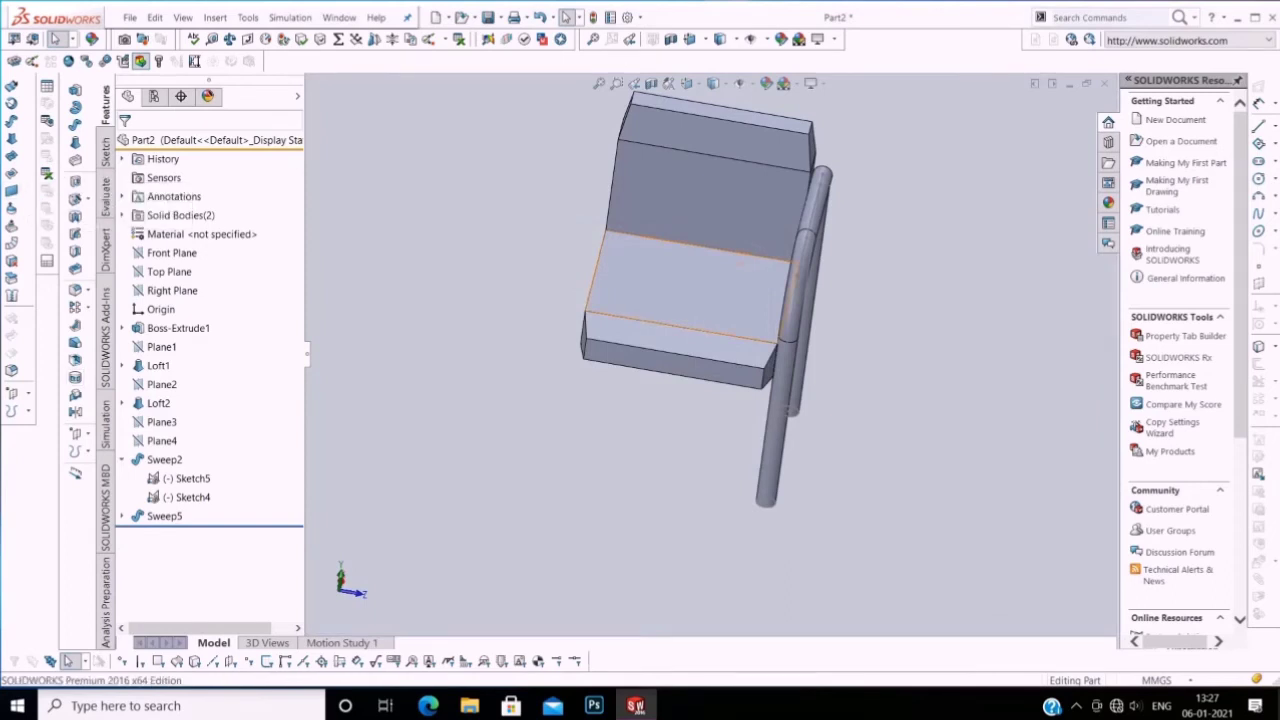
Step: Mirror the Sweep5 tube body across the Front Plane using Bodies to Mirror, creating Mirror2
left_click(140, 61)
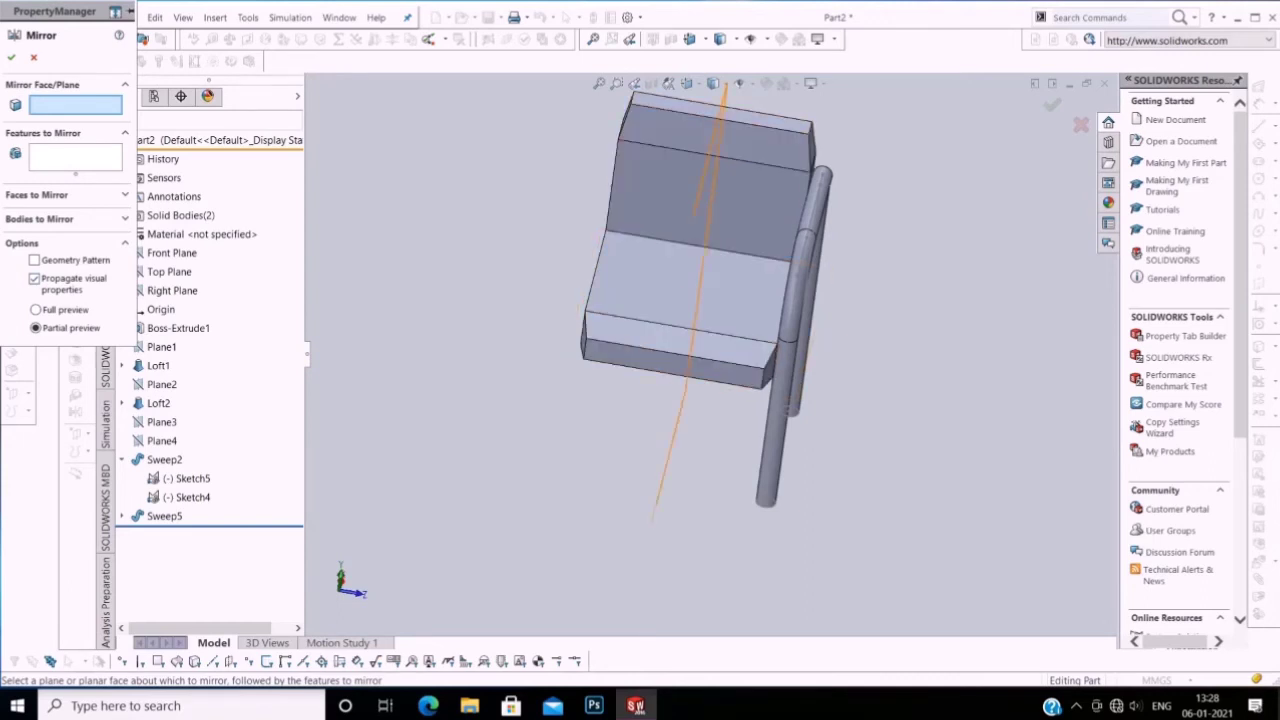
left_click(172, 253)
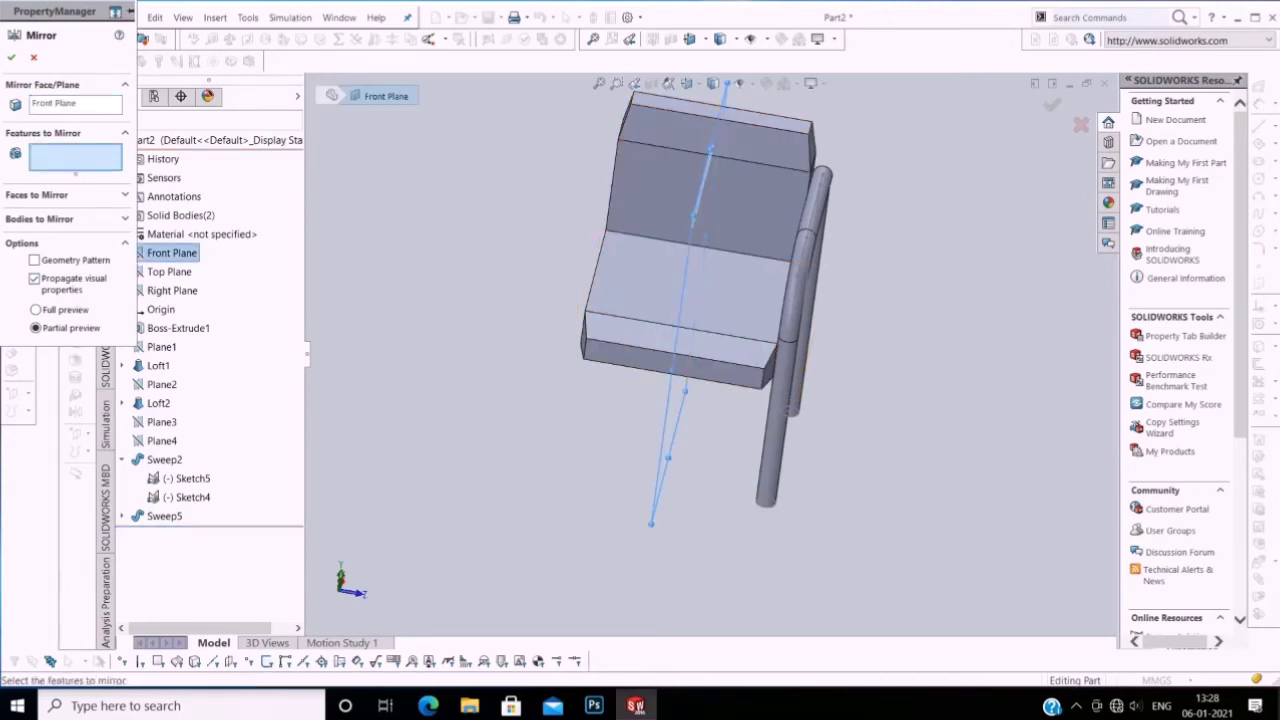
left_click(124, 218)
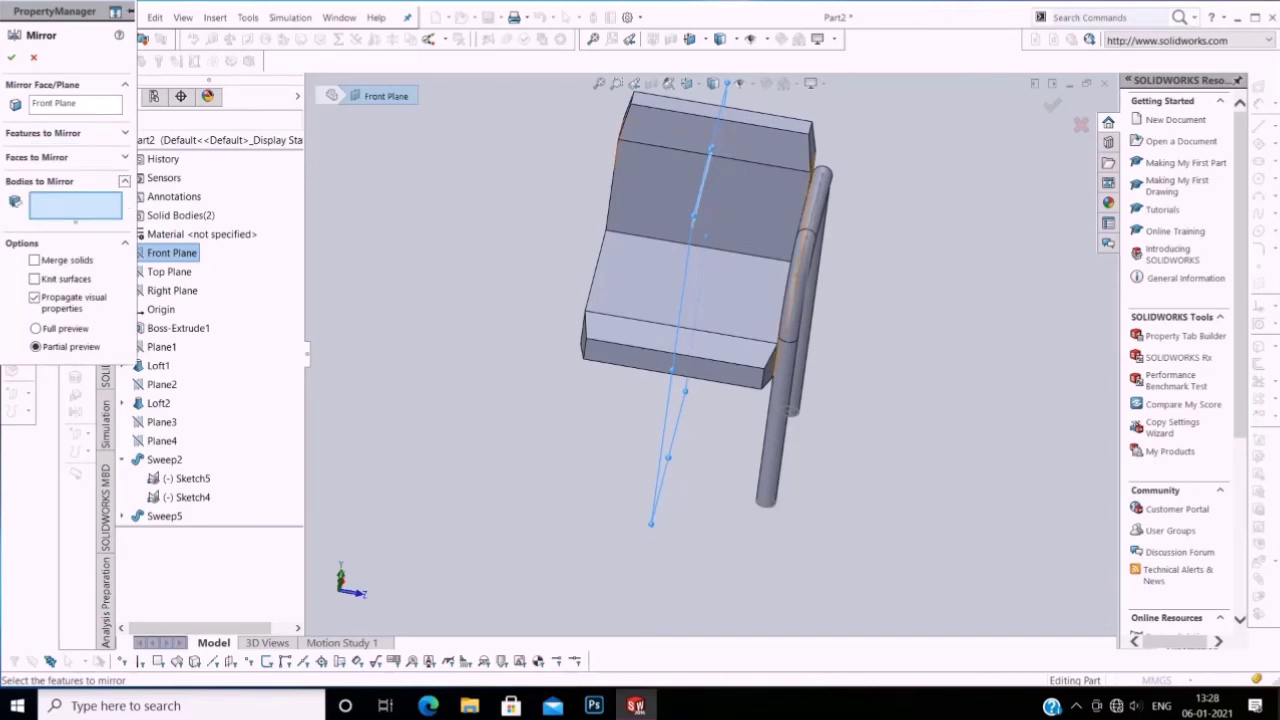
left_click(790, 330)
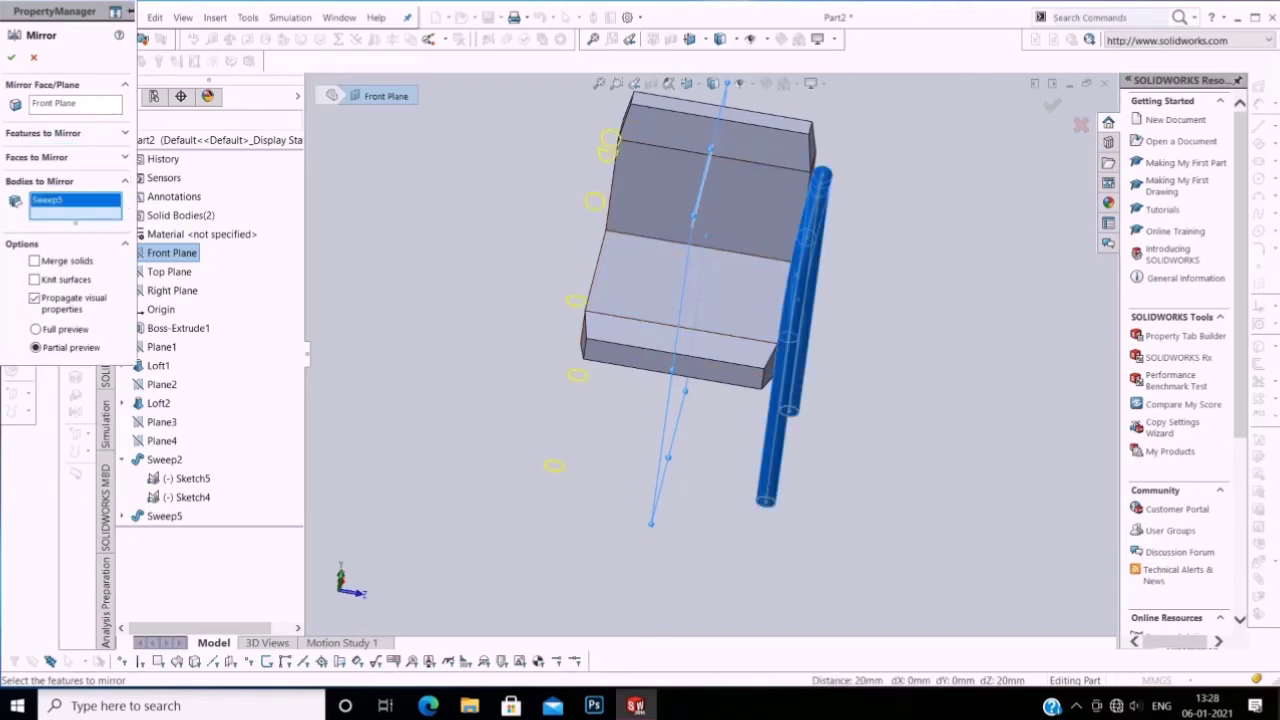
scroll(845, 339, "down", 4)
scroll(720, 320, "up", 2)
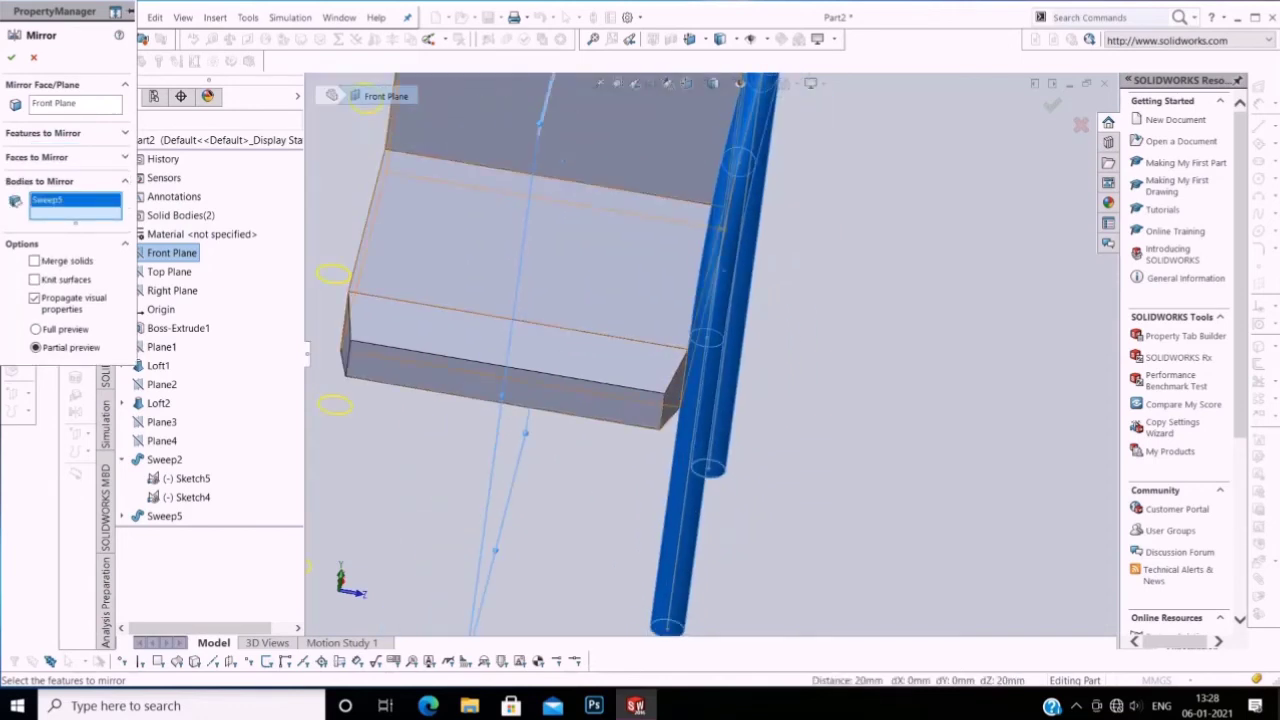
key("Return")
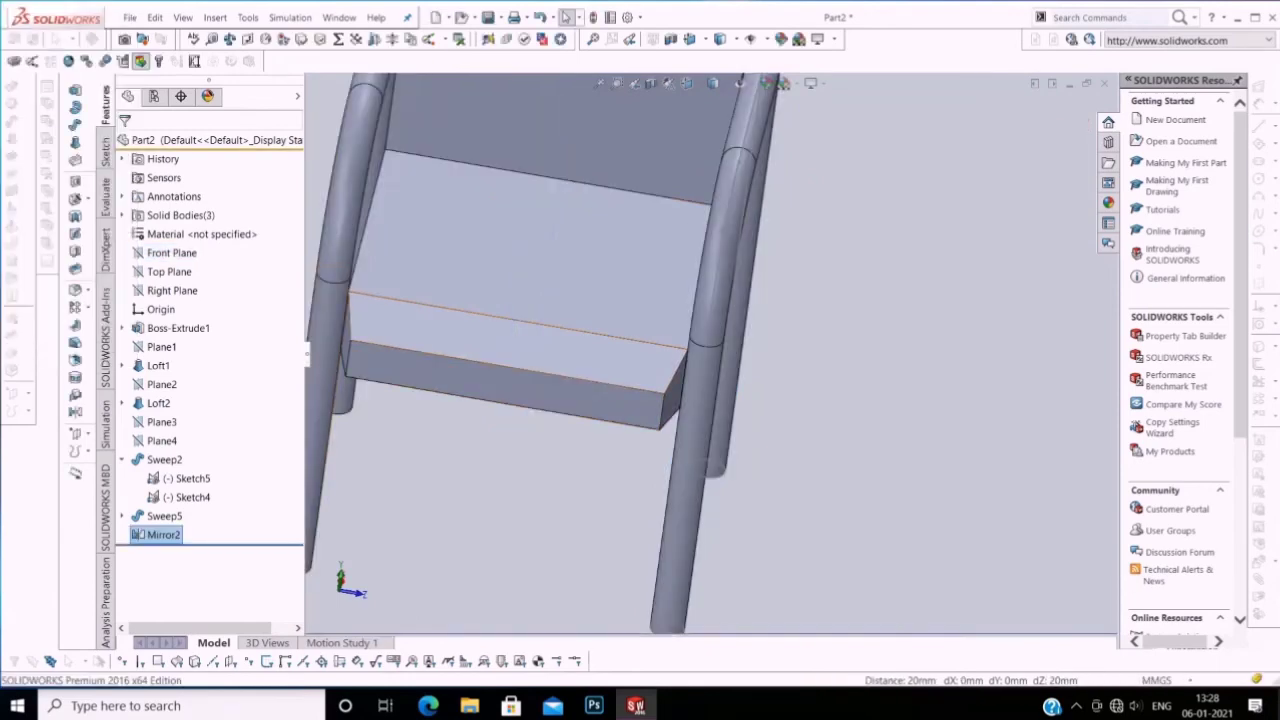
scroll(515, 357, "up", 3)
right_click(388, 256)
mouse_move(450, 323)
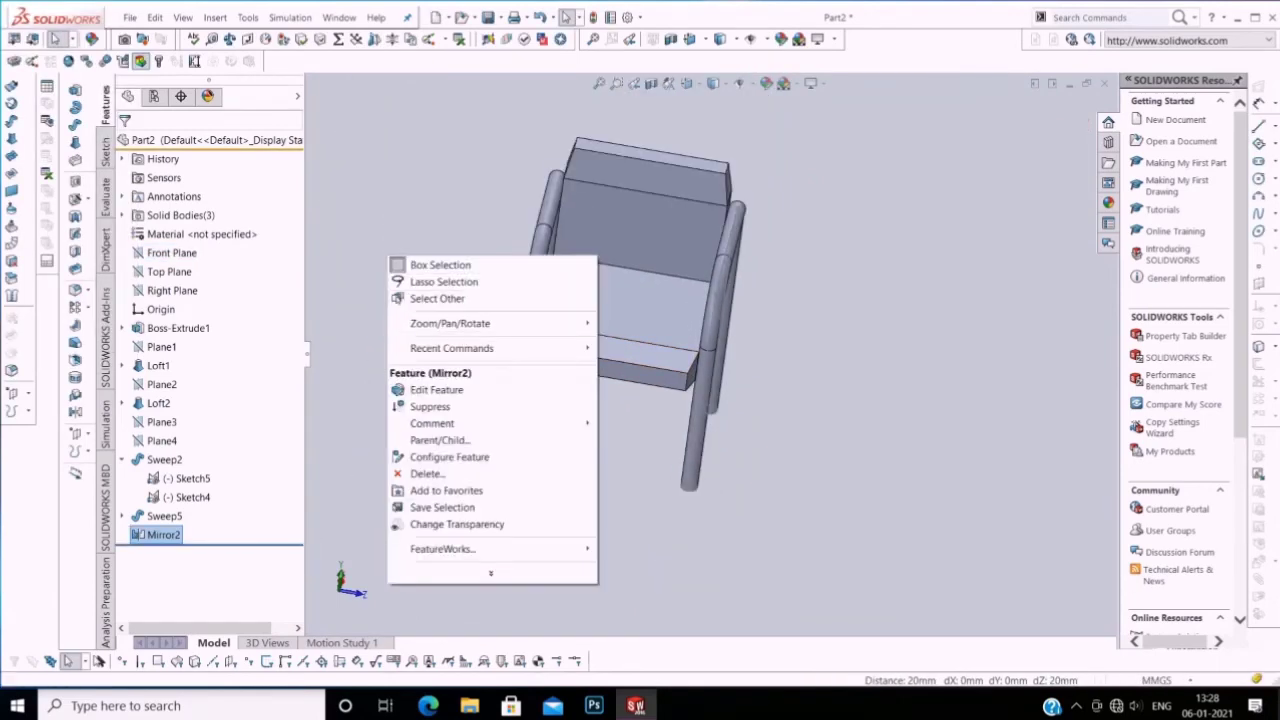
left_click(645, 390)
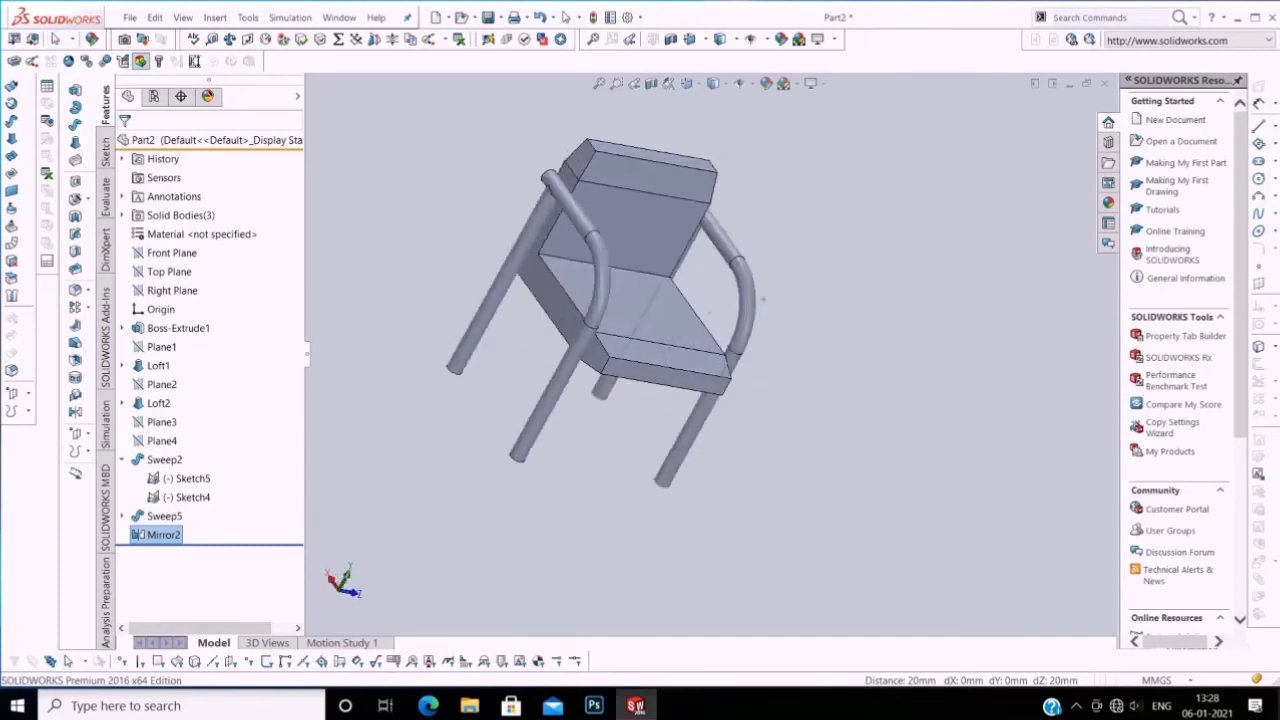
left_click_drag(645, 390, 713, 289)
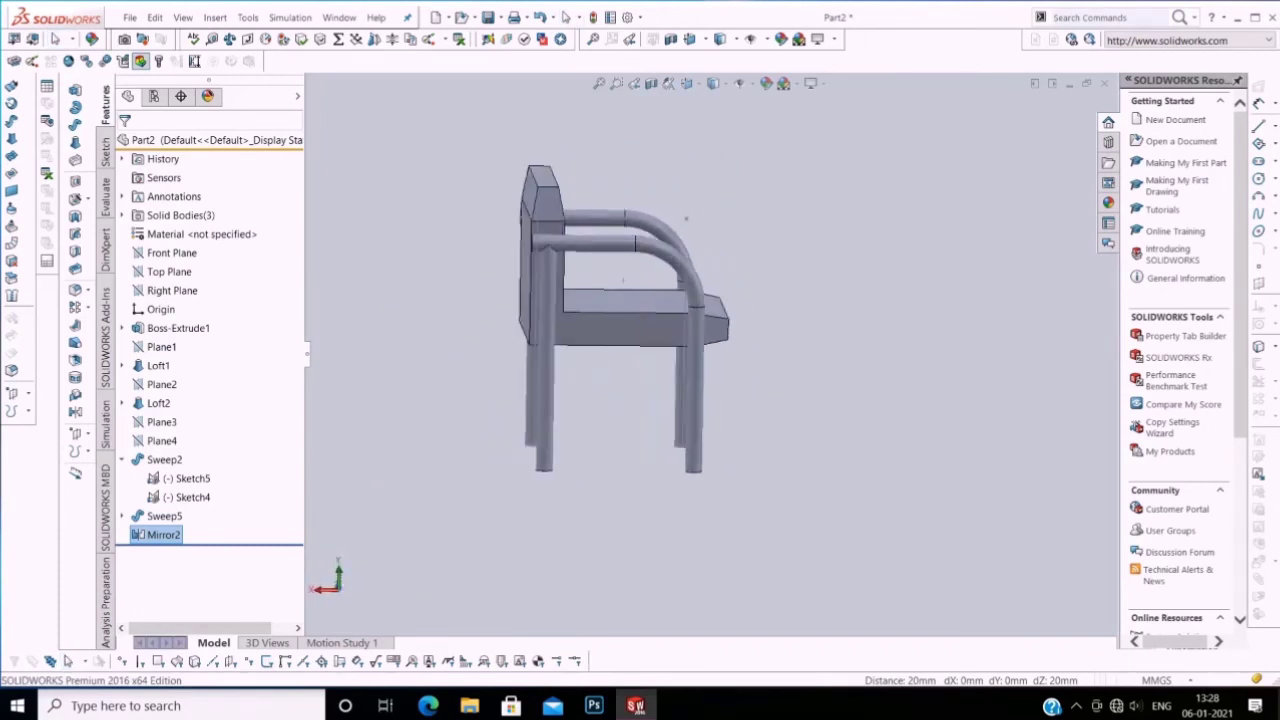
mouse_move(713, 289)
left_mouse_down()
mouse_move(690, 330)
mouse_move(620, 355)
left_mouse_up()
key("Escape")
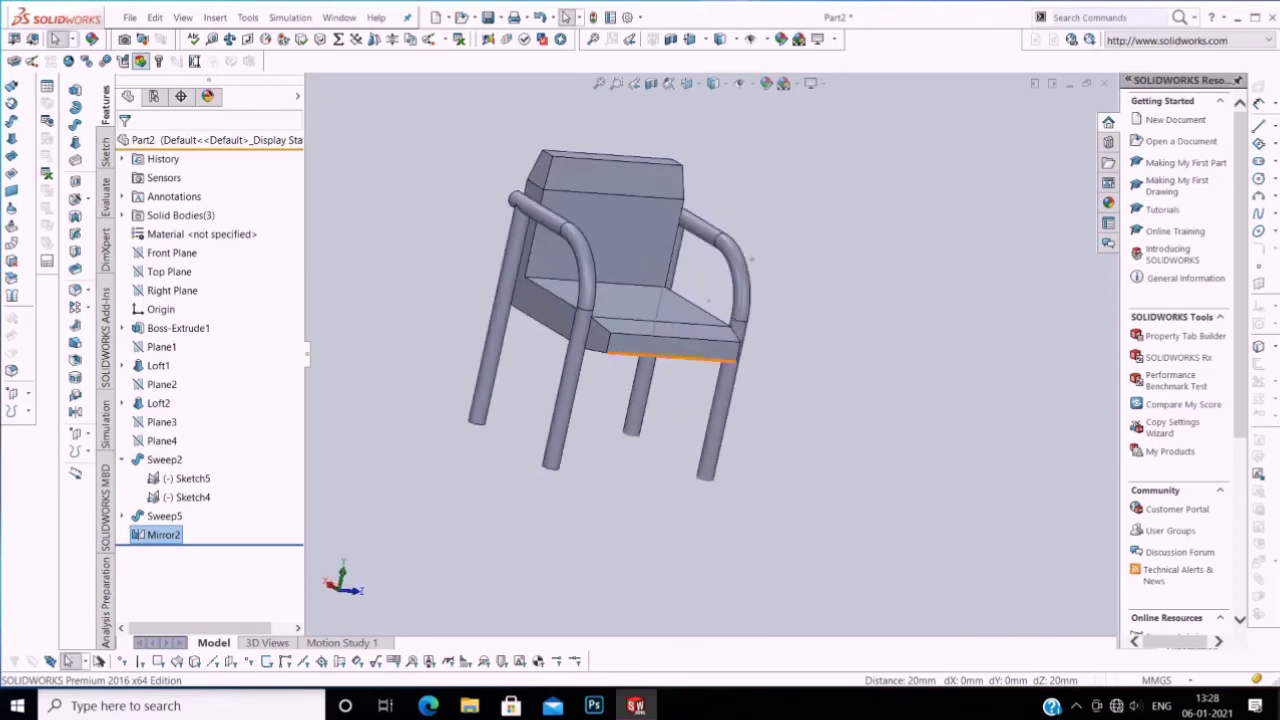
scroll(625, 340, "down", 3)
right_click(650, 348)
mouse_move(545, 358)
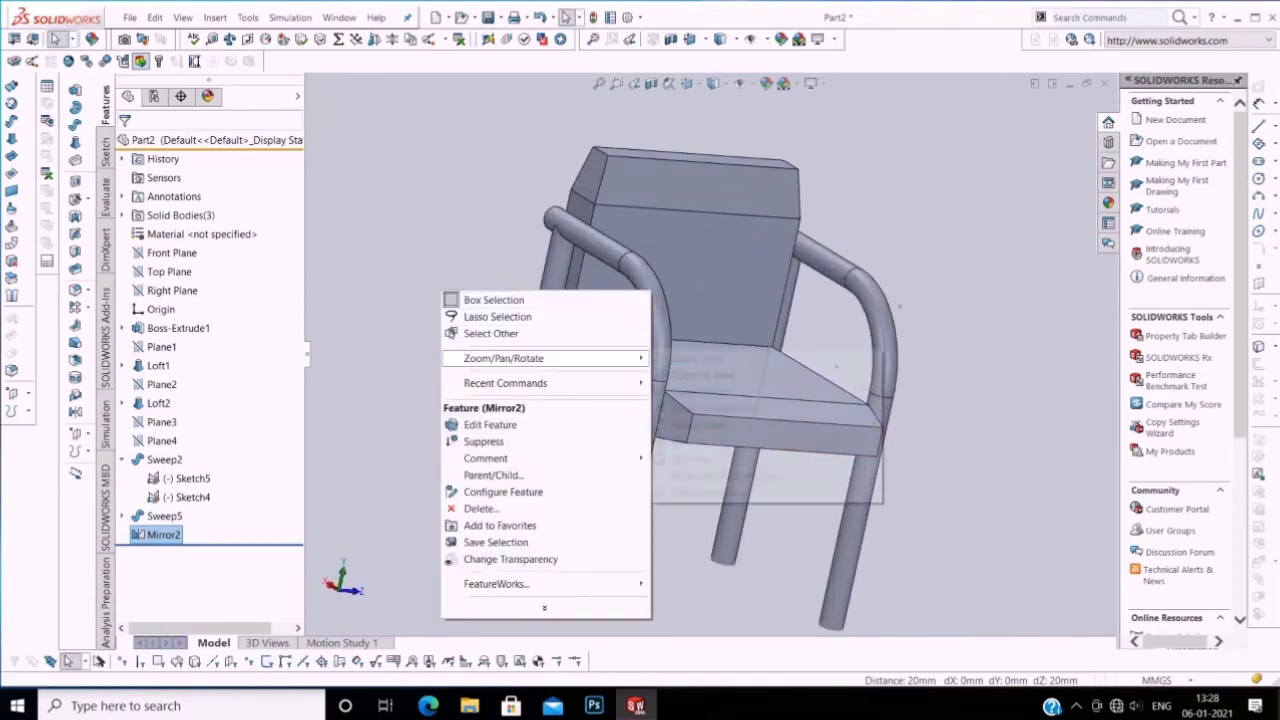
left_click(698, 425)
mouse_move(700, 420)
left_mouse_down()
mouse_move(846, 365)
mouse_move(720, 400)
left_mouse_up()
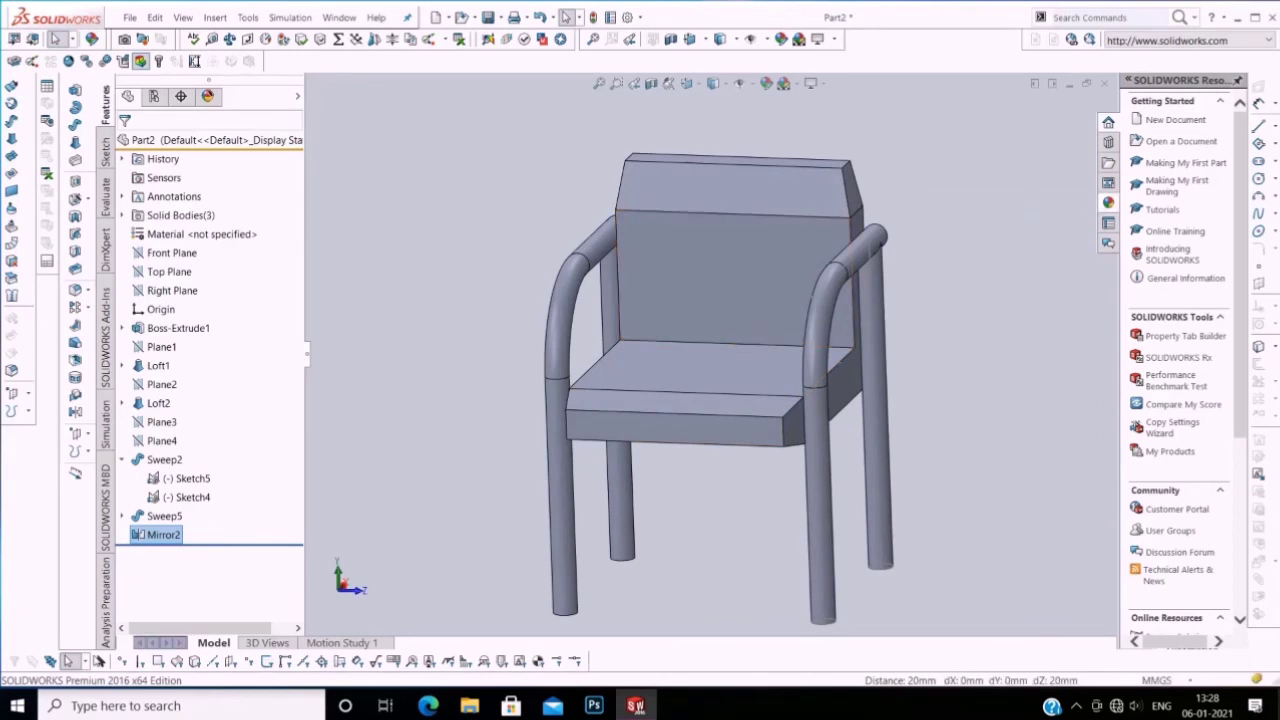
Step: Drop polished aluminum from Appearances > Metal > Aluminum onto the right front leg
left_click(1108, 202)
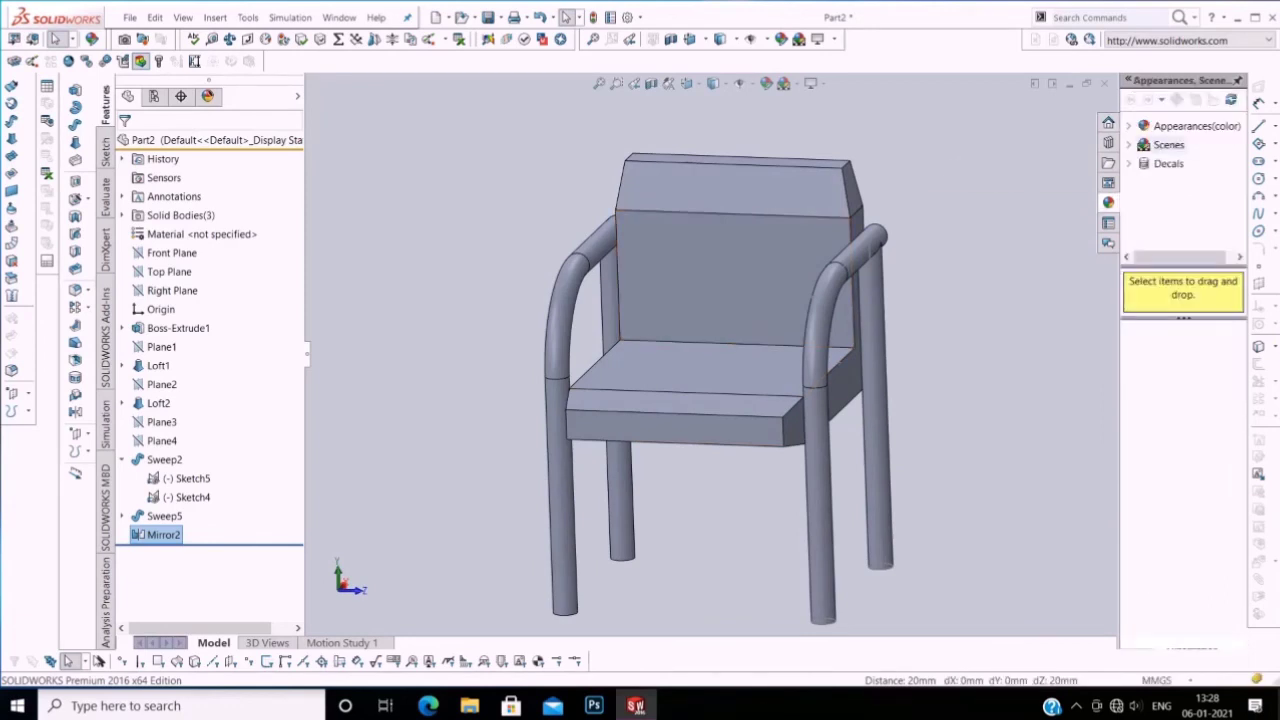
left_click(1192, 126)
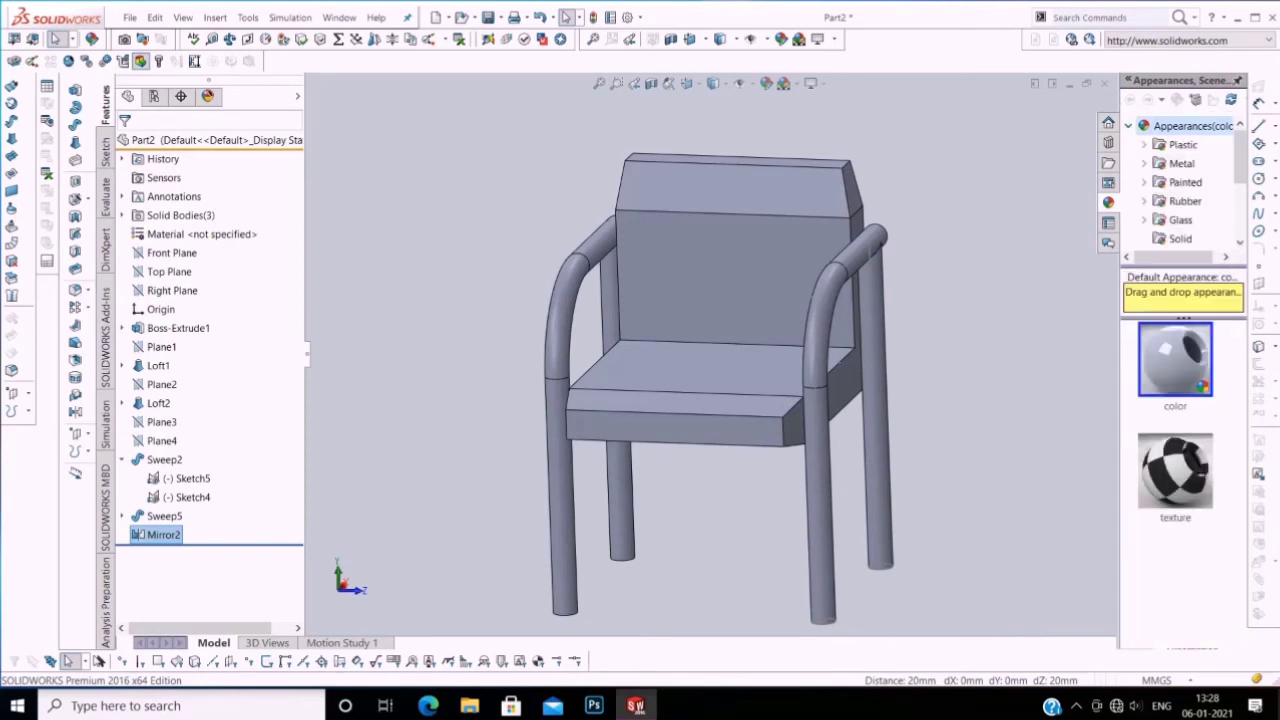
left_click(1144, 163)
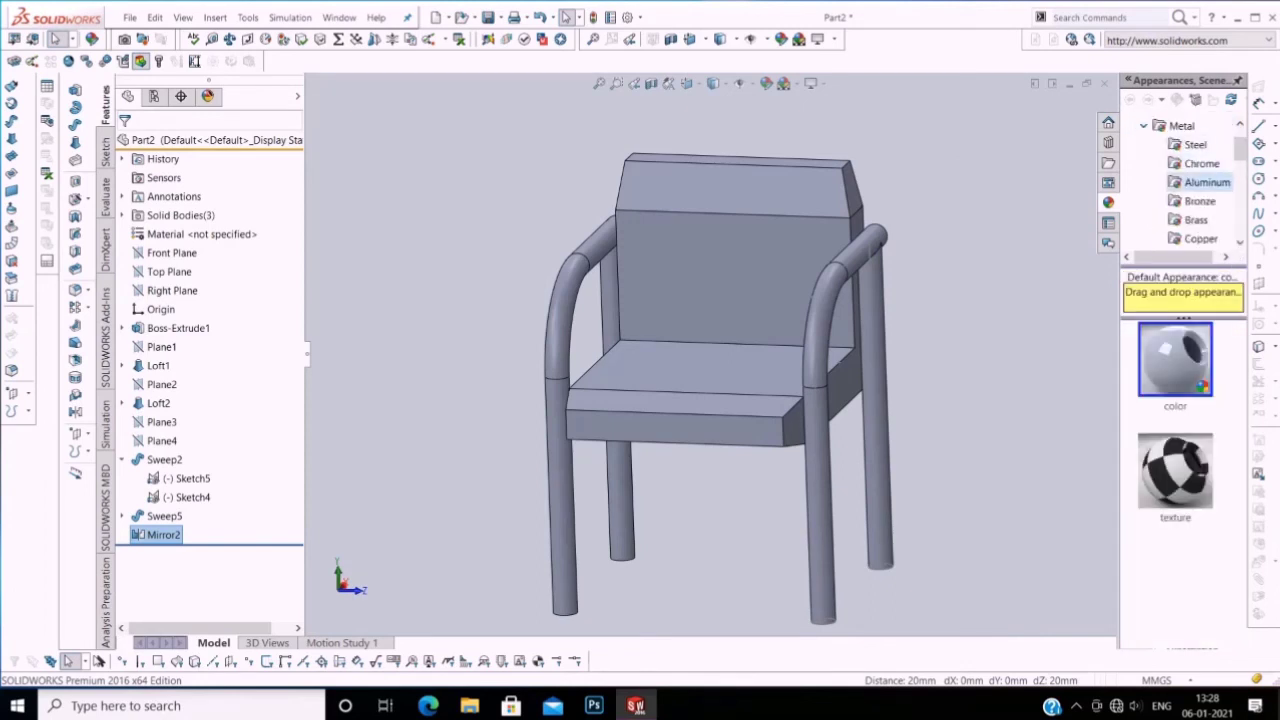
left_click(1207, 182)
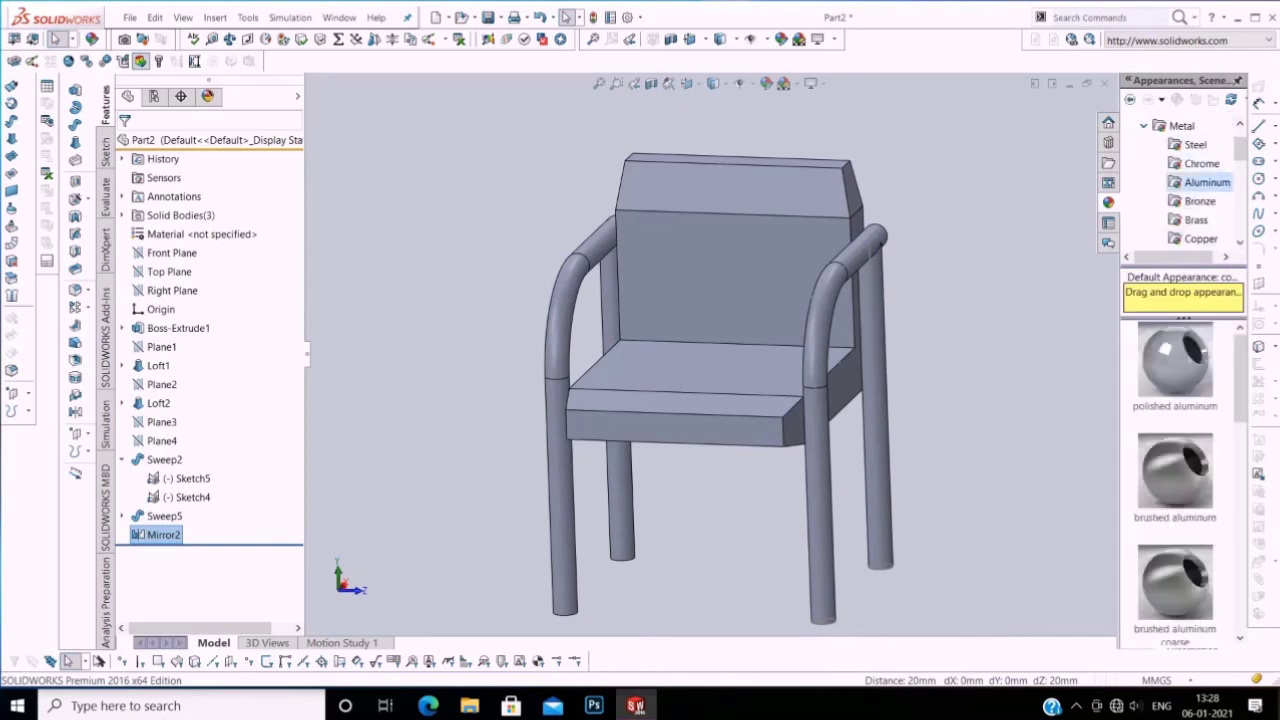
left_click_drag(1175, 360, 820, 530)
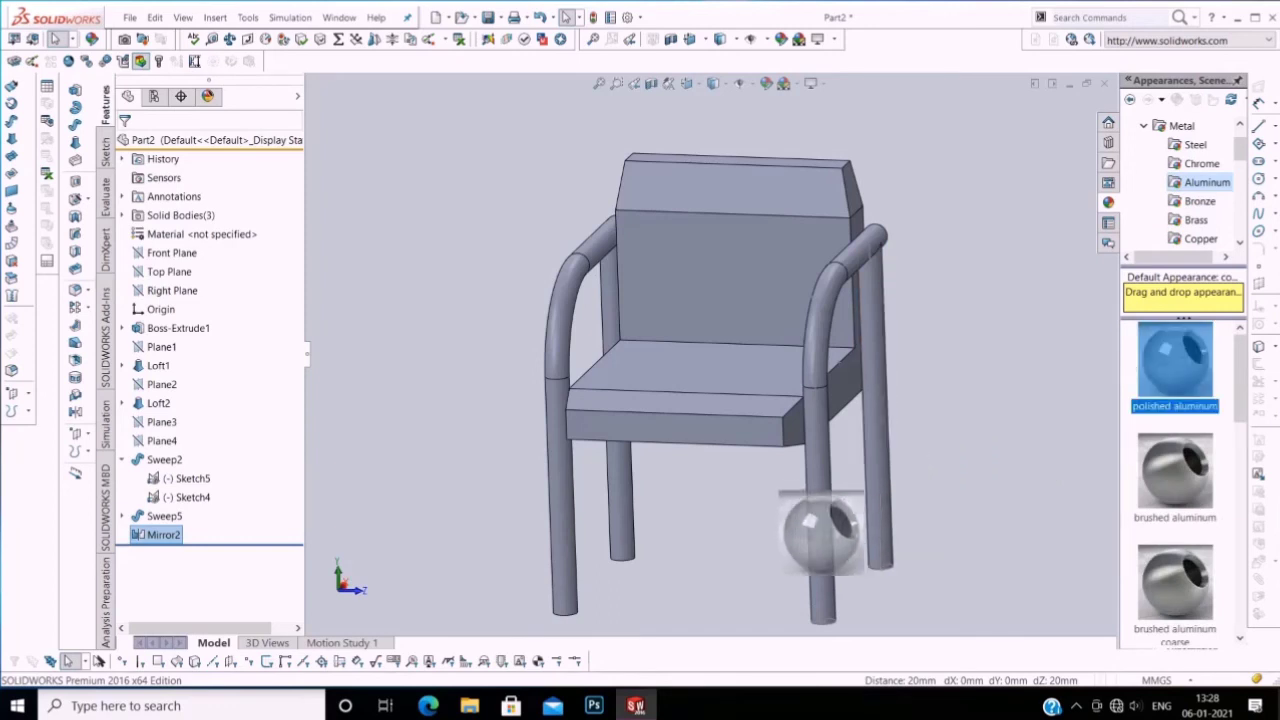
left_click_drag(820, 530, 818, 525)
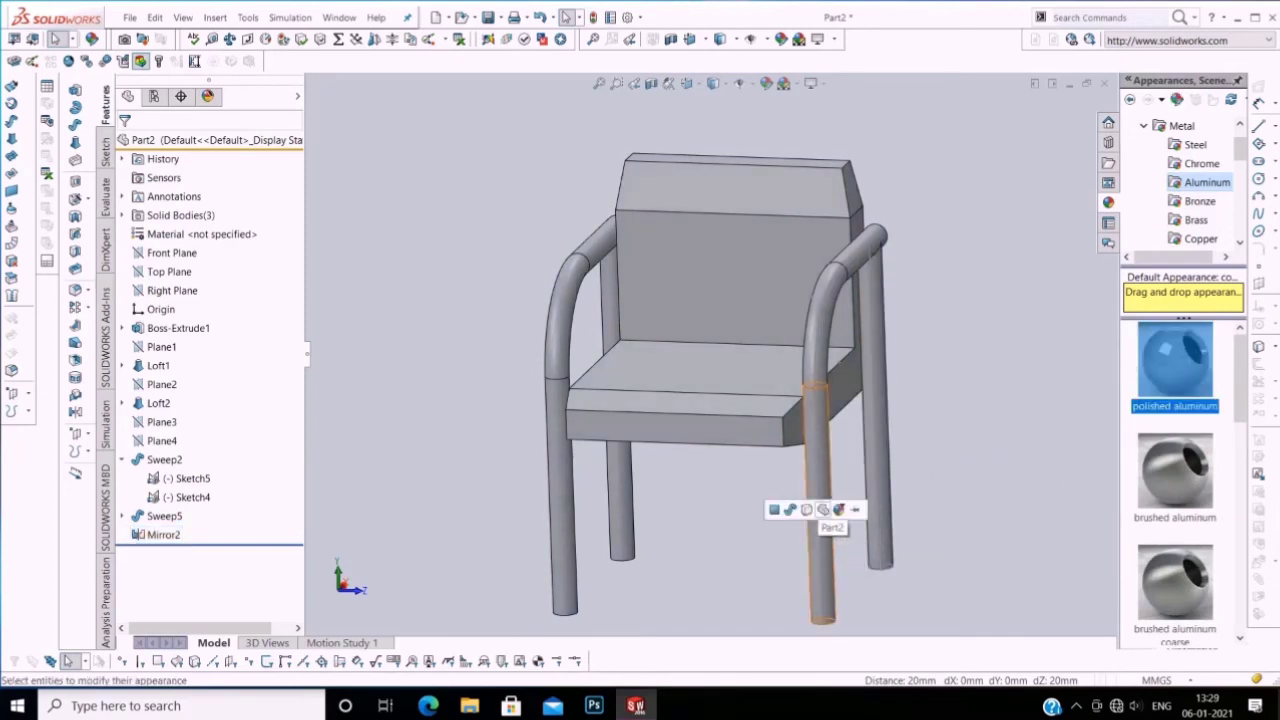
left_click(822, 510)
Step: Set the Sweep5 right tube's appearance to polished aluminum and confirm
right_click(814, 512)
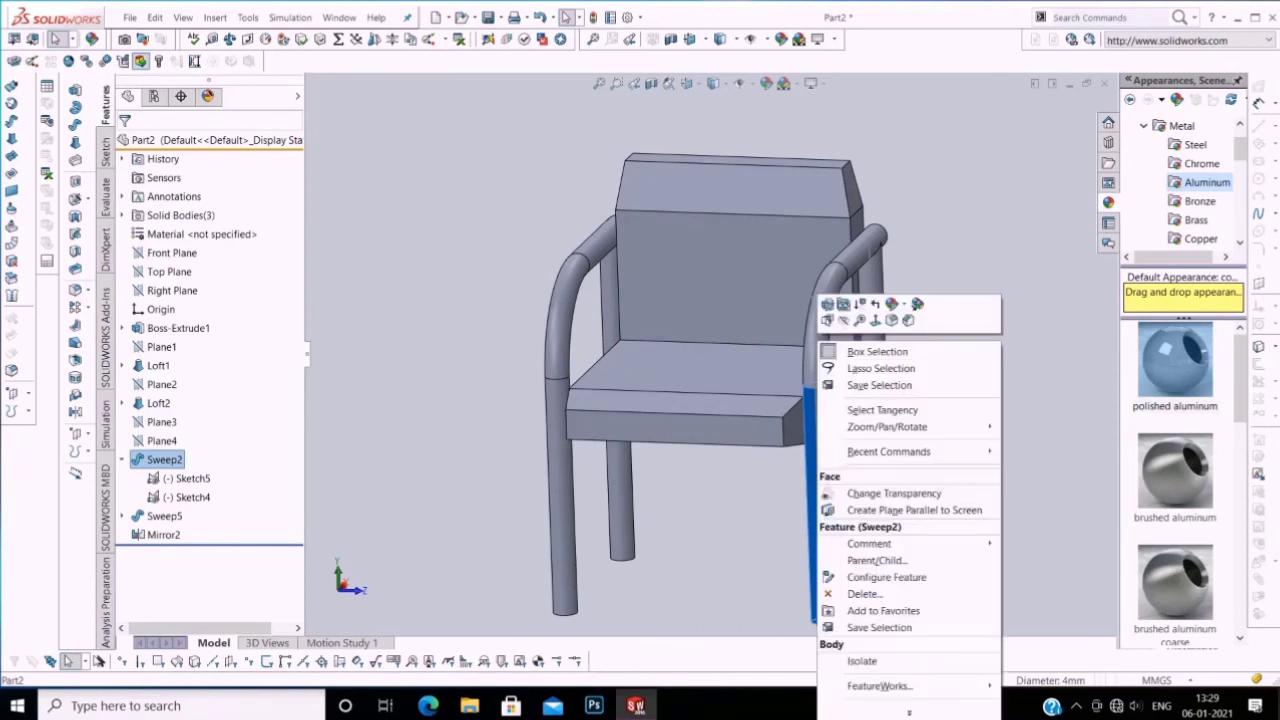
key("Escape")
left_click(818, 510)
right_click(812, 510)
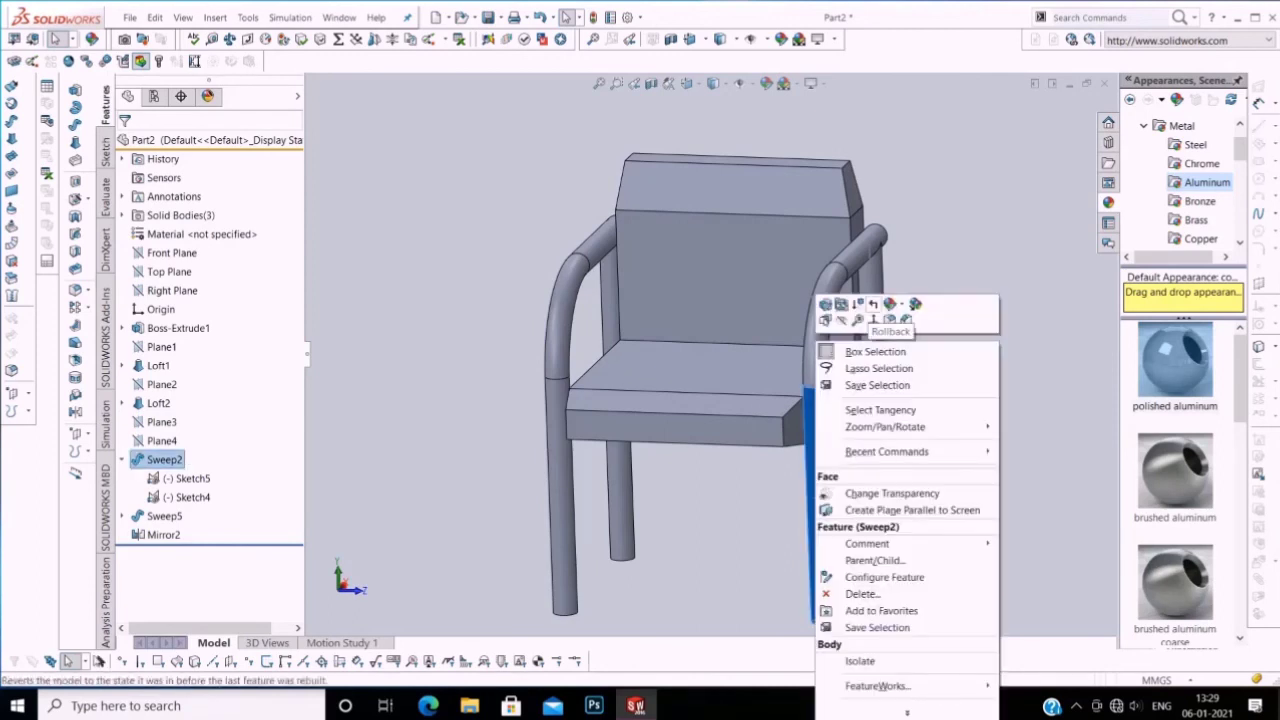
left_click(890, 304)
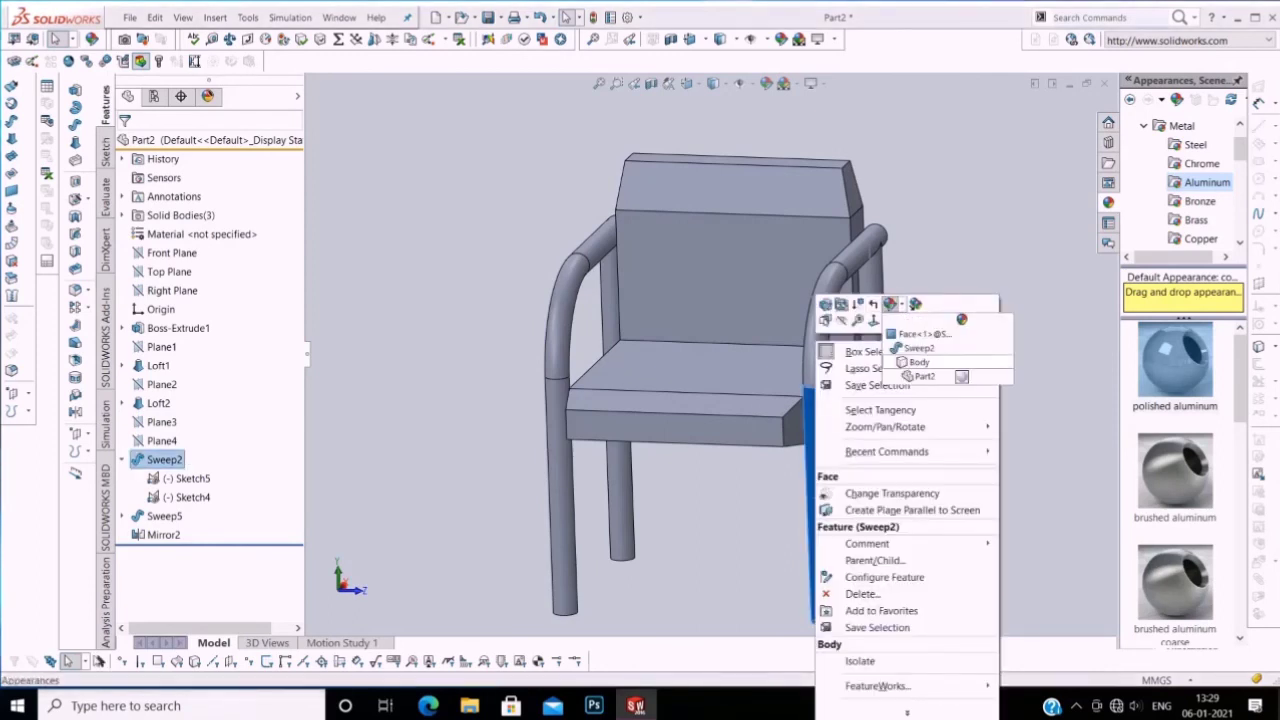
key("Escape")
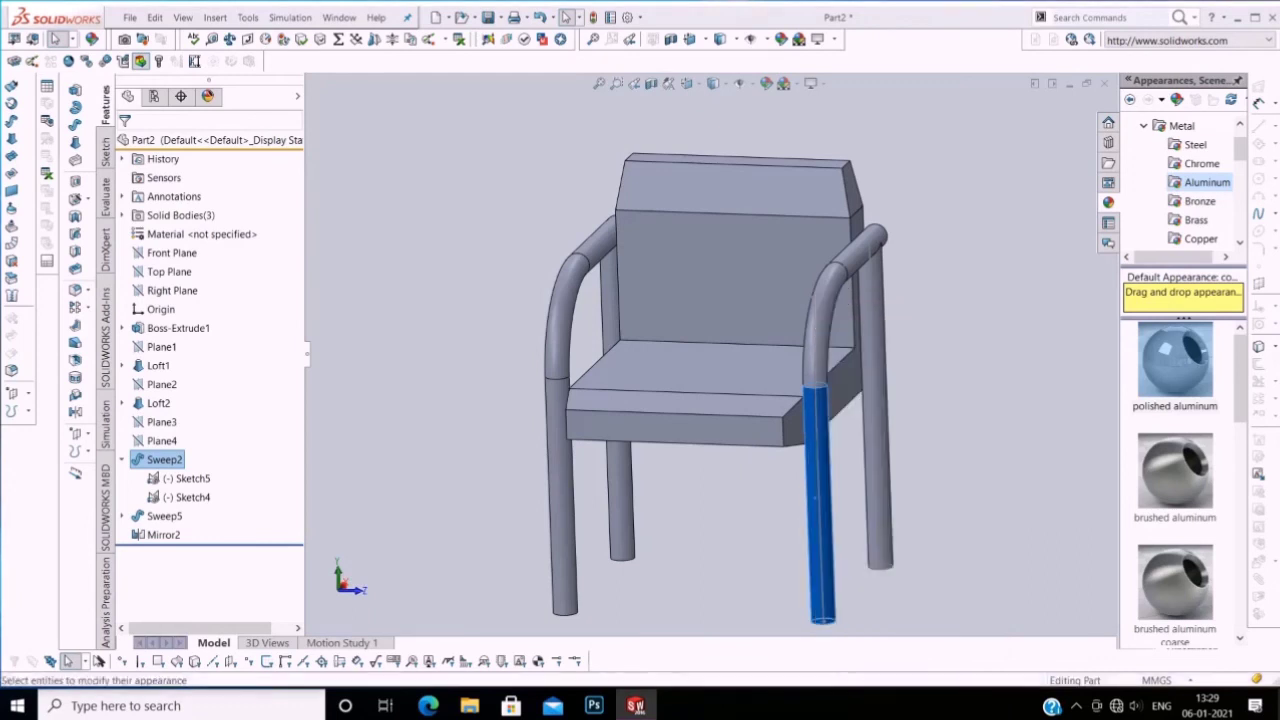
left_click(766, 83)
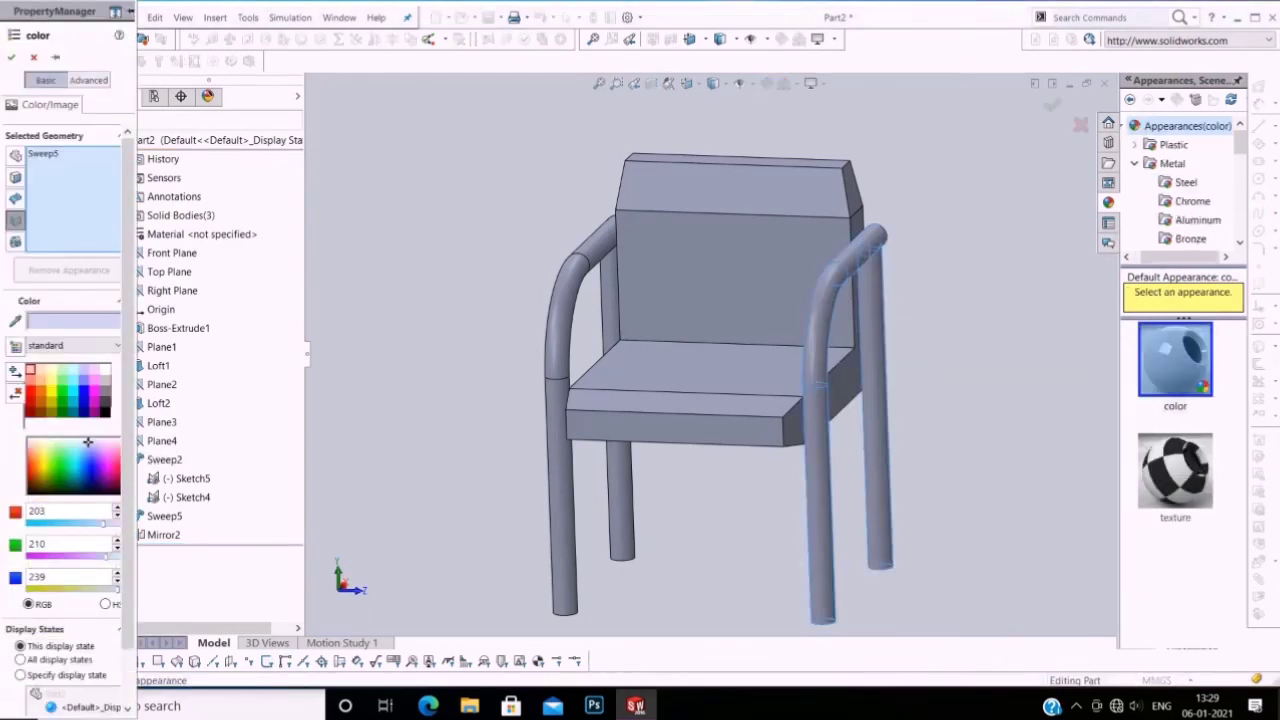
left_click(1197, 219)
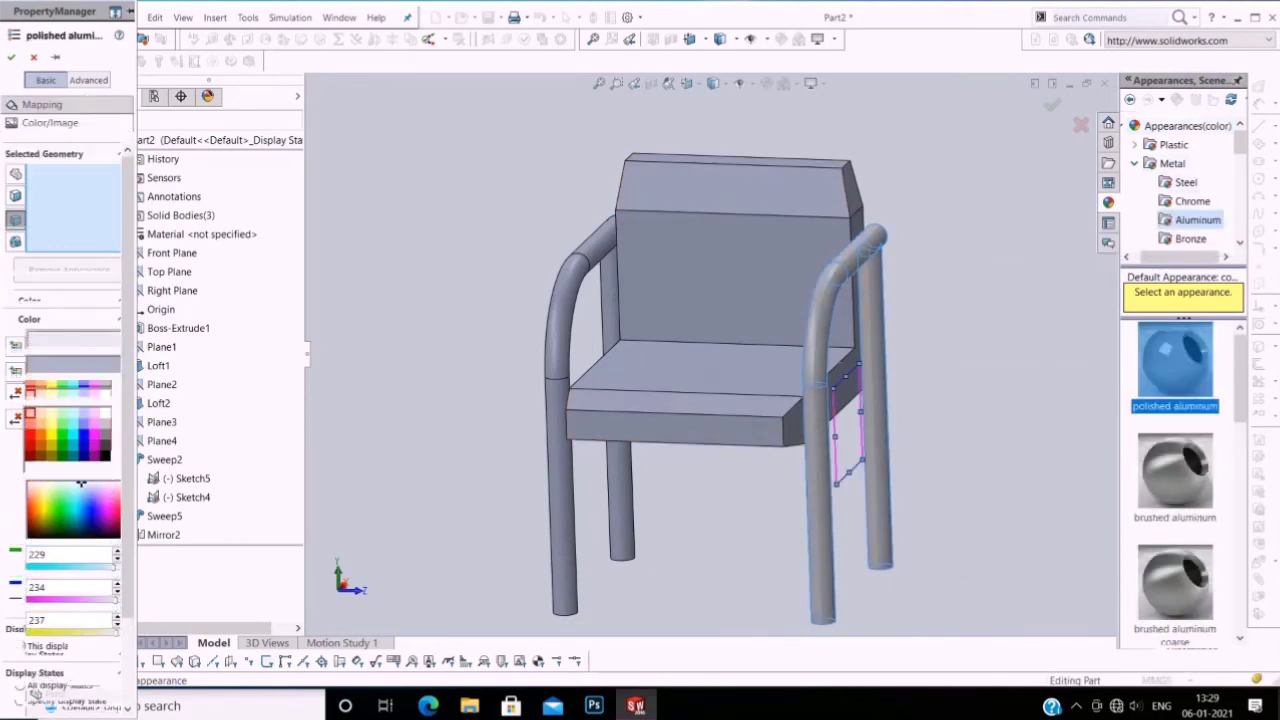
left_click(11, 57)
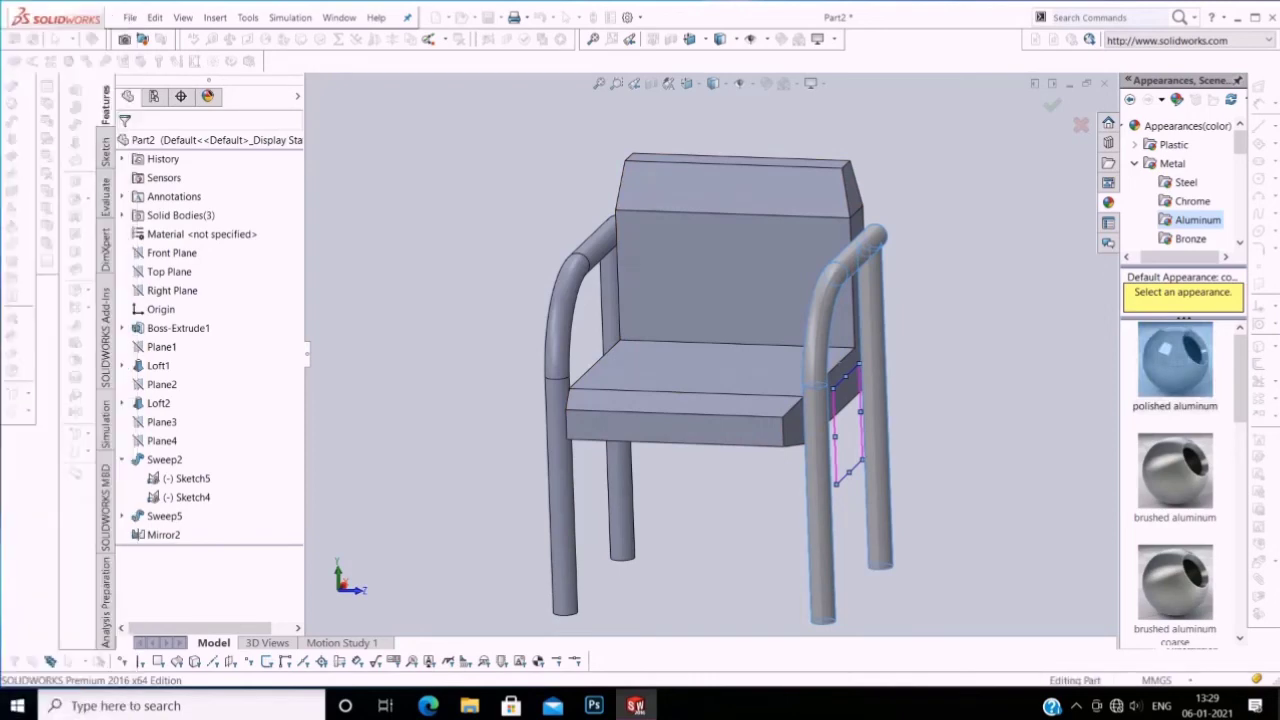
scroll(677, 505, "down", 2)
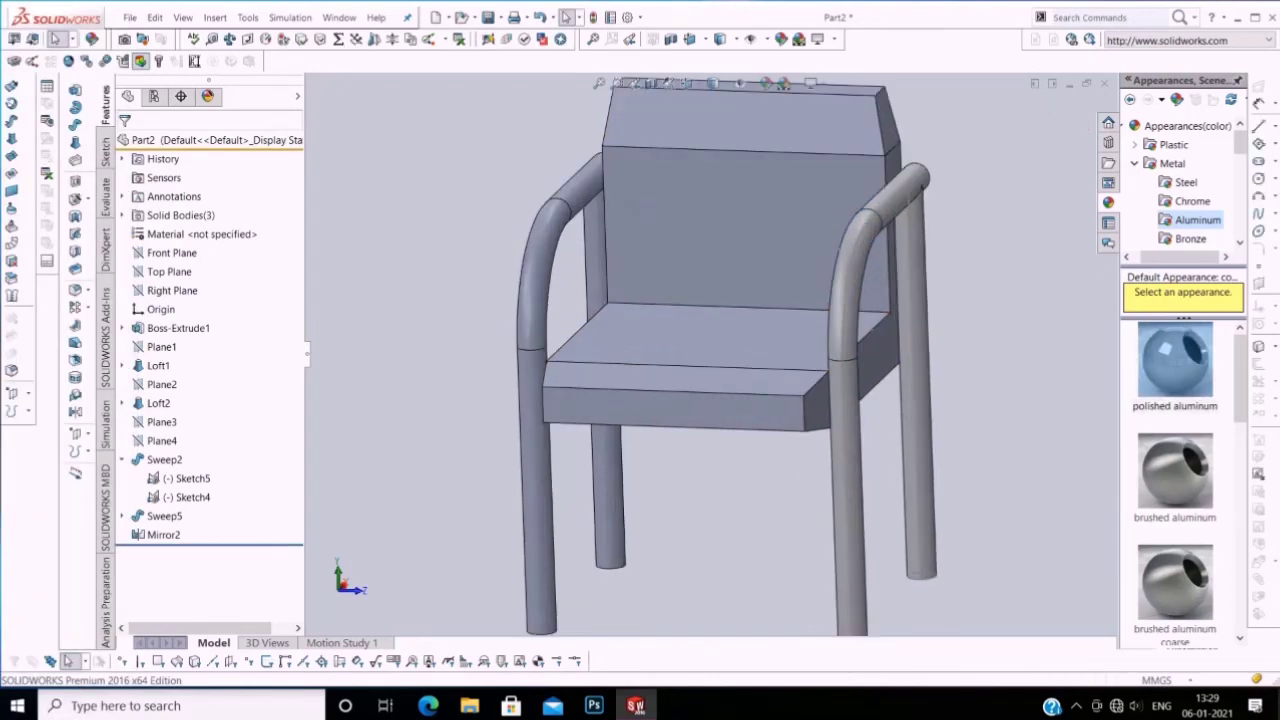
Step: Apply polished aluminum from Metal > Aluminum to the mirrored Mirror2 left tube
right_click(536, 340)
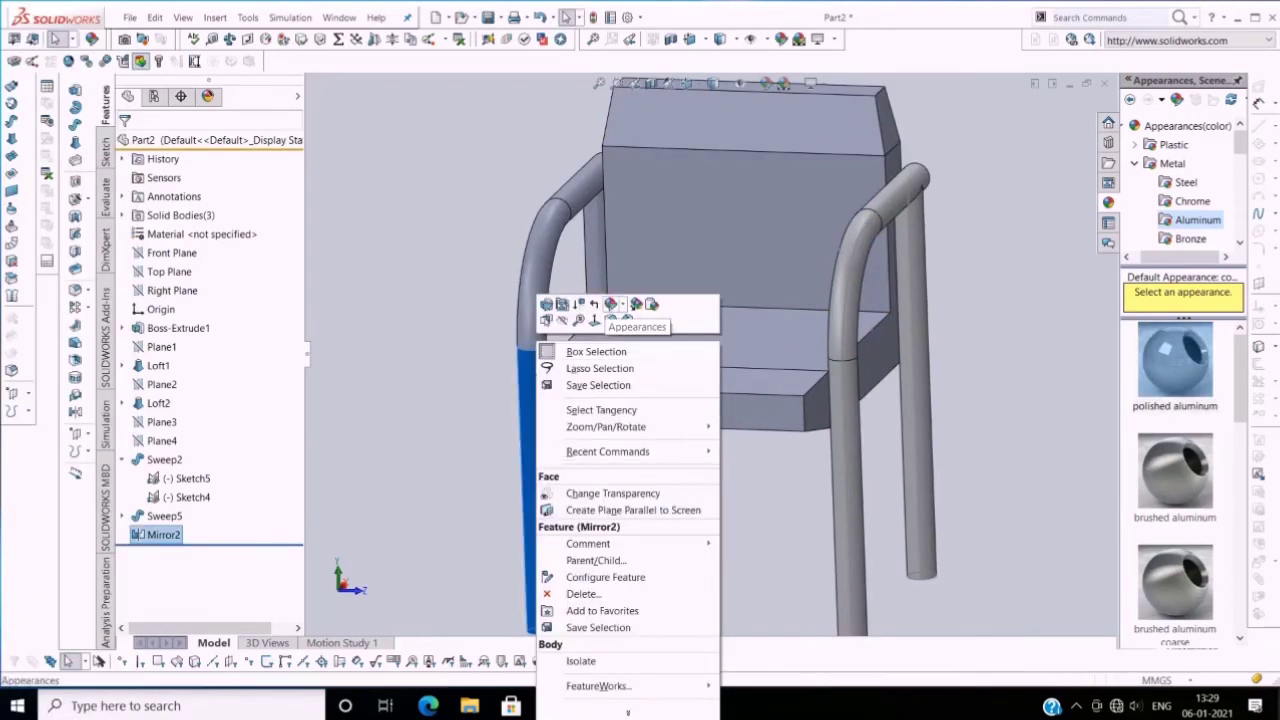
left_click(610, 304)
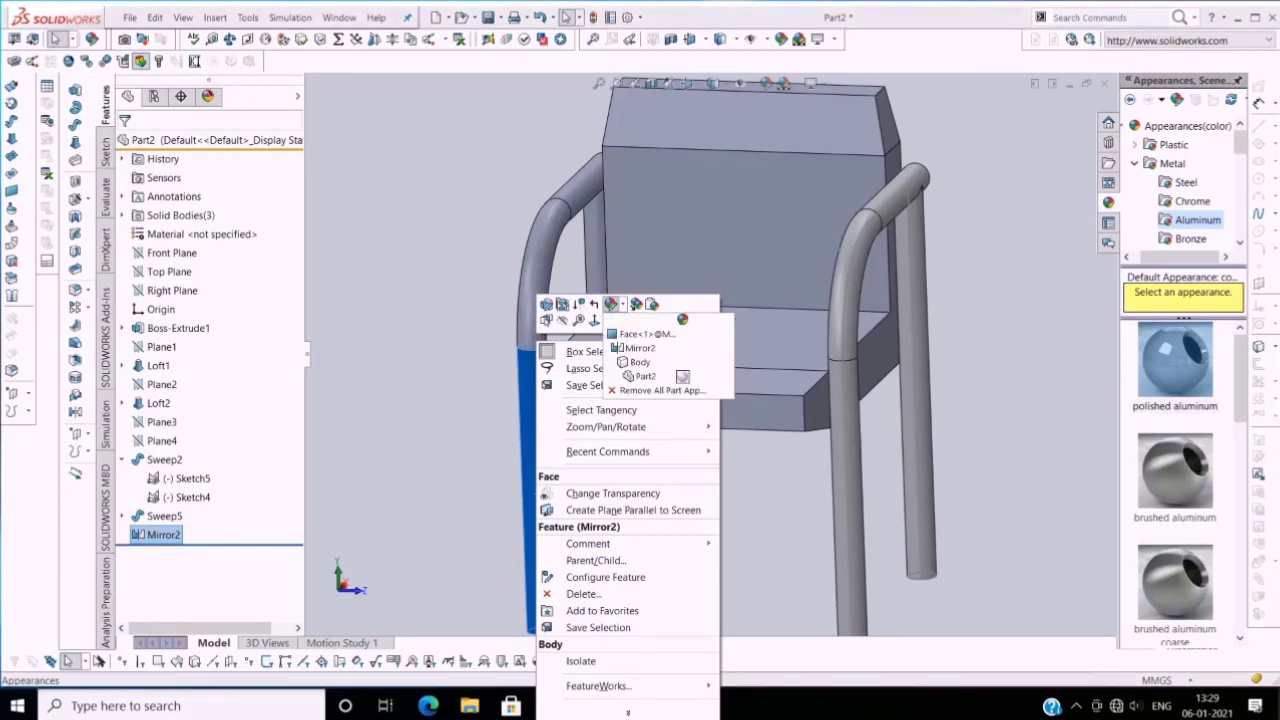
key("Escape")
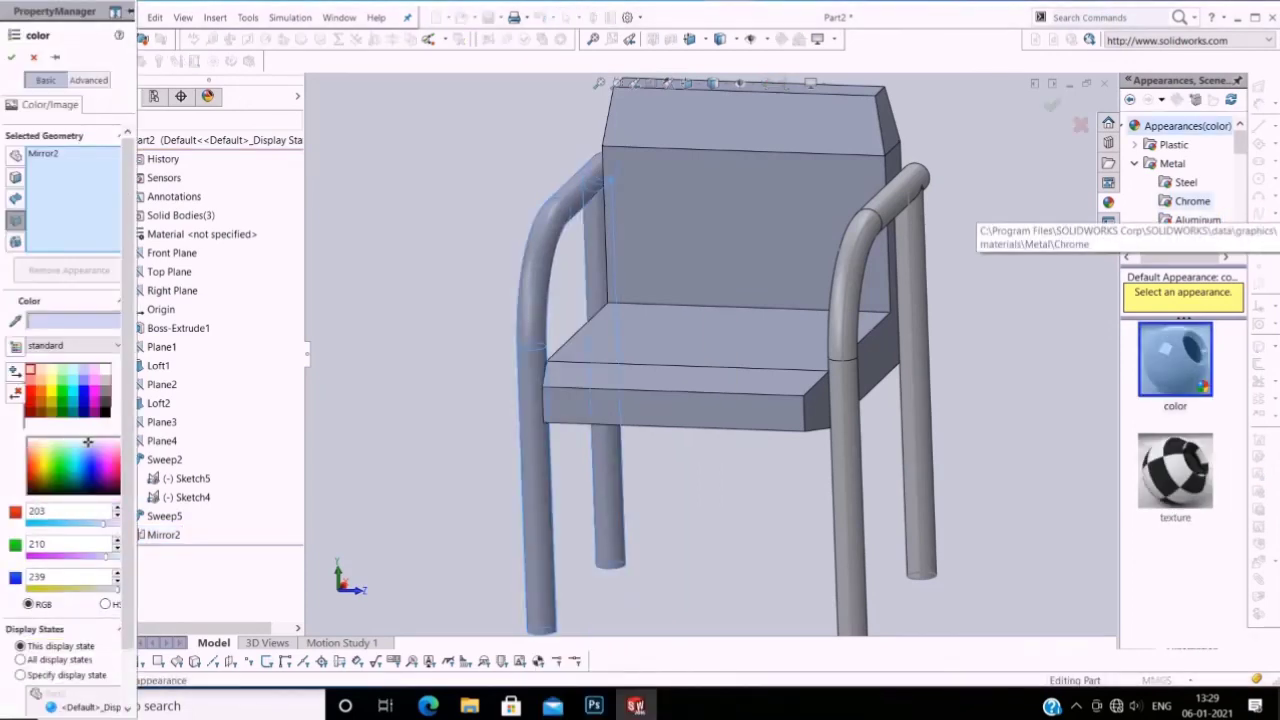
left_click(1197, 220)
left_click(1175, 360)
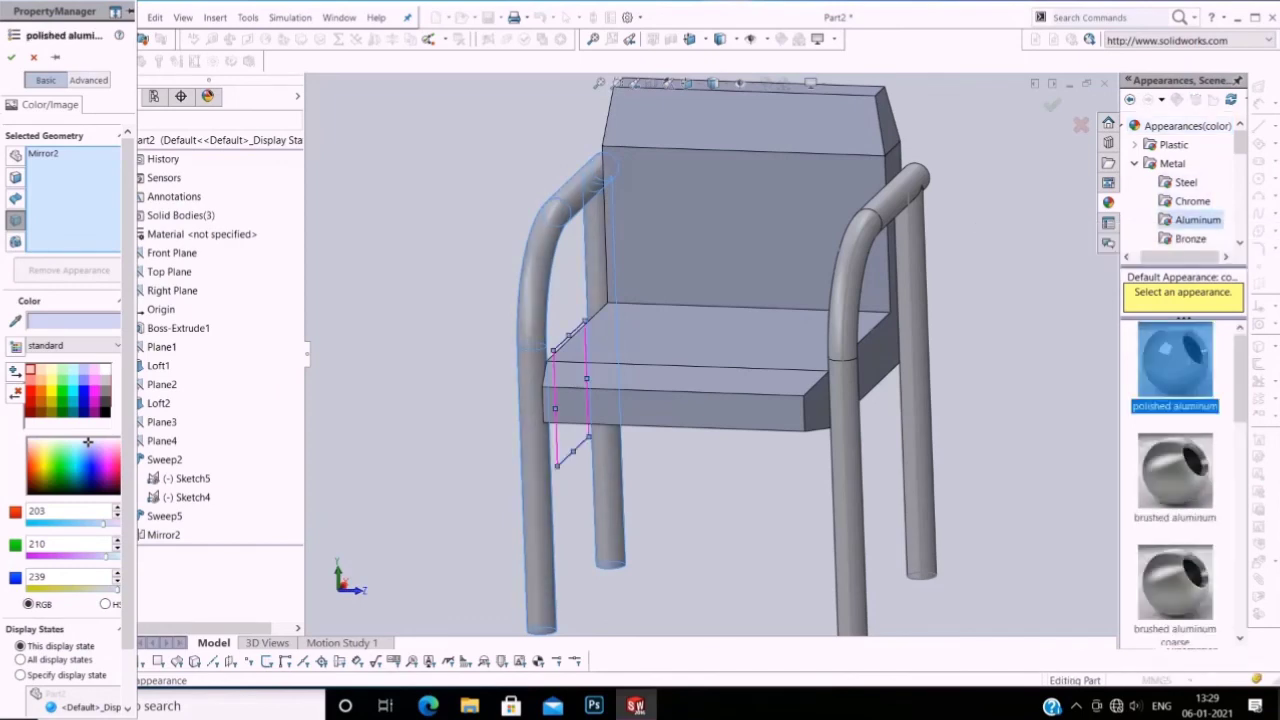
left_click(11, 57)
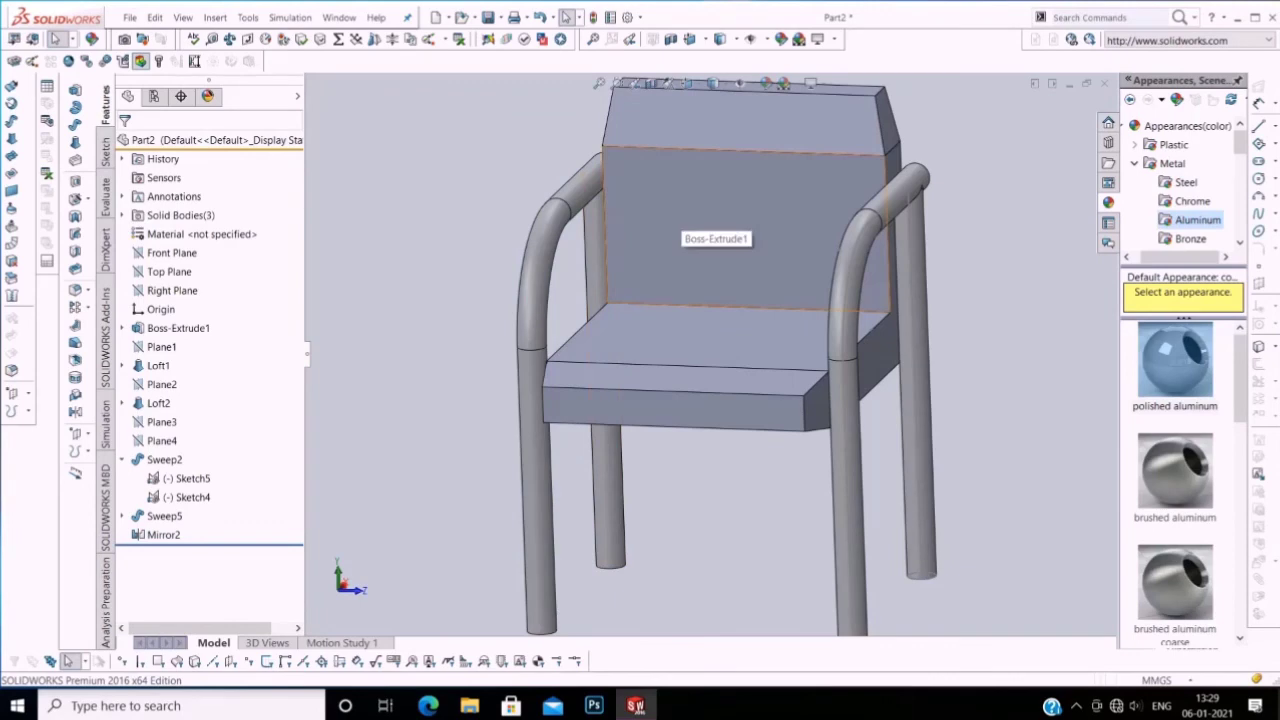
Step: Open the appearance editor for the whole Part2 chair part from the chair back
left_click(685, 225)
right_click(680, 224)
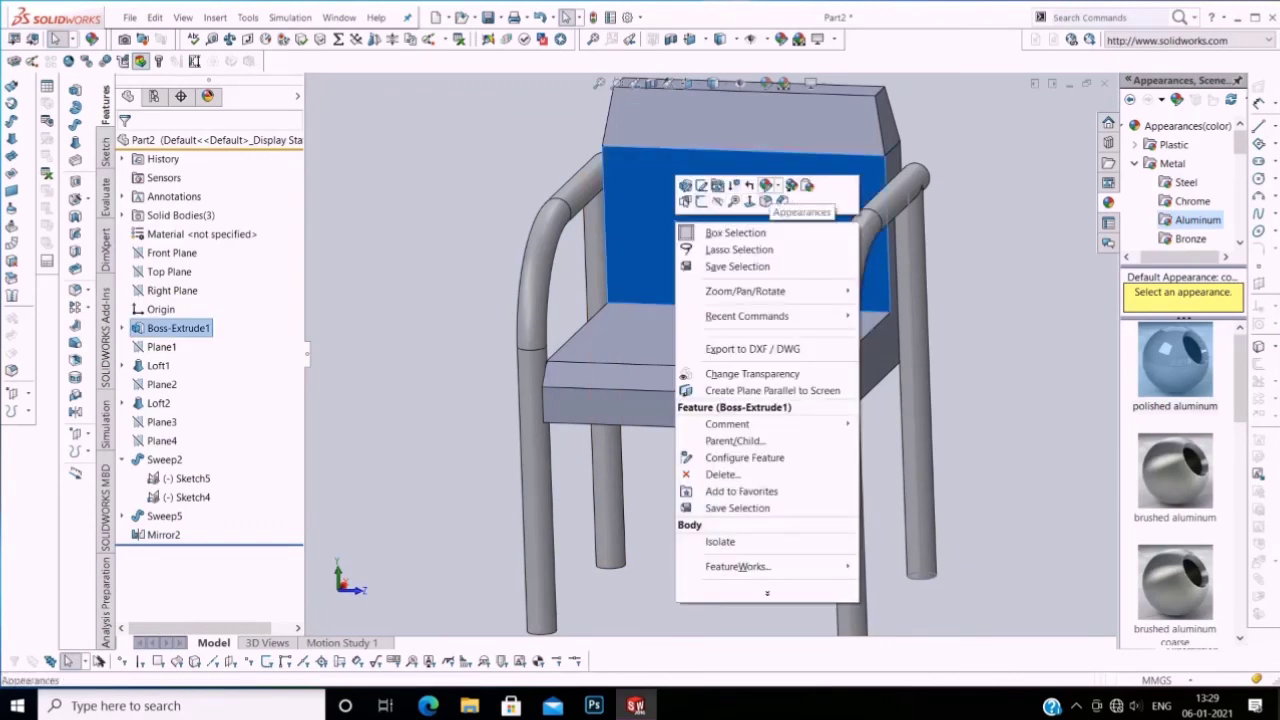
left_click(765, 185)
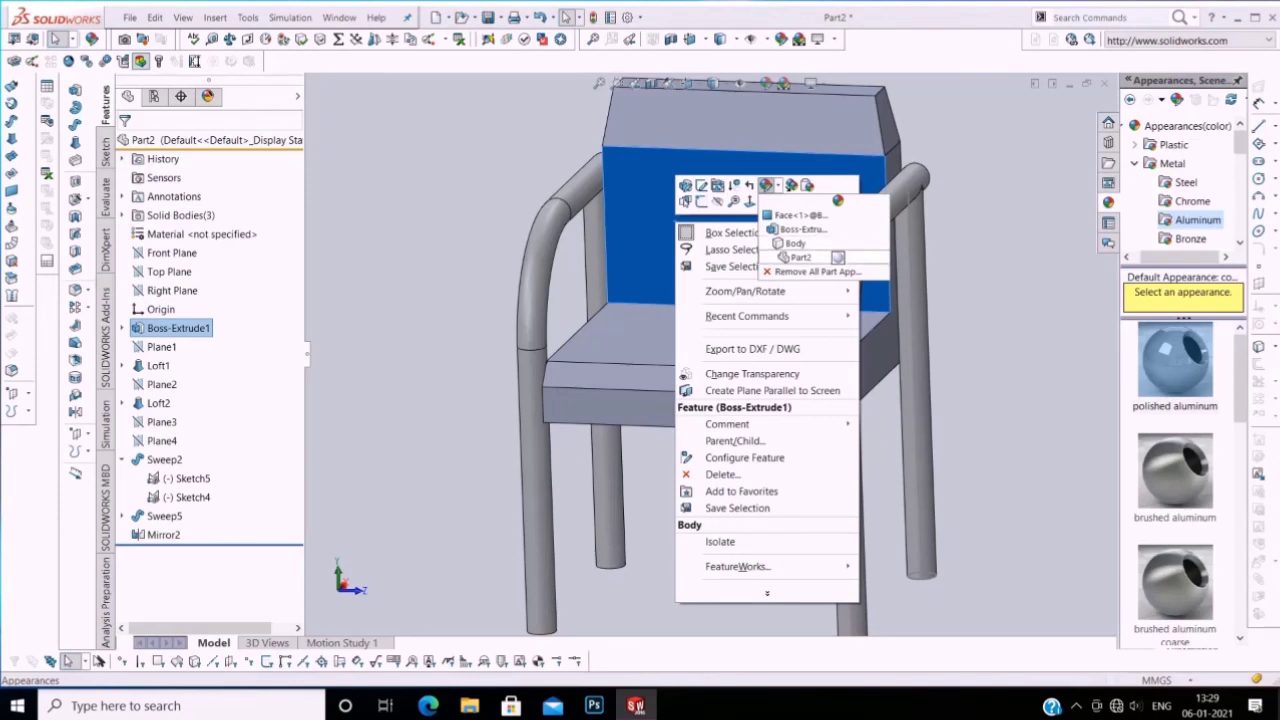
left_click(838, 257)
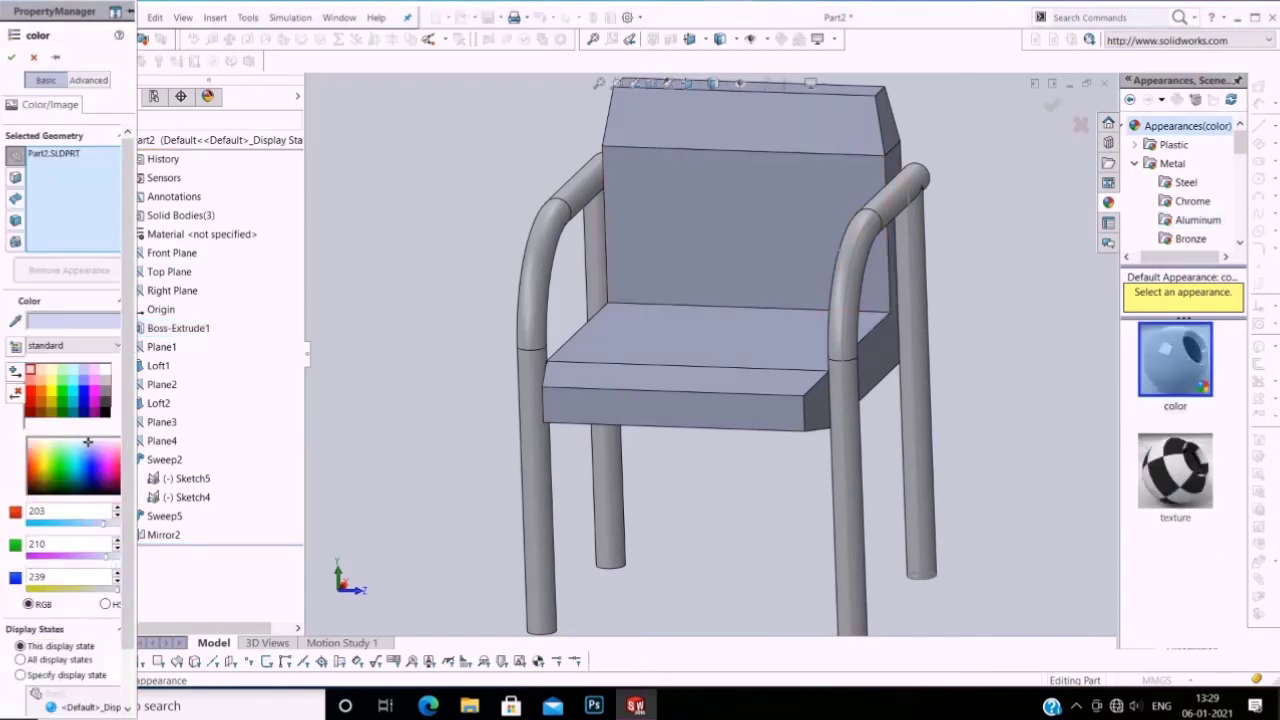
scroll(1185, 190, "down", 3)
scroll(1185, 190, "down", 2)
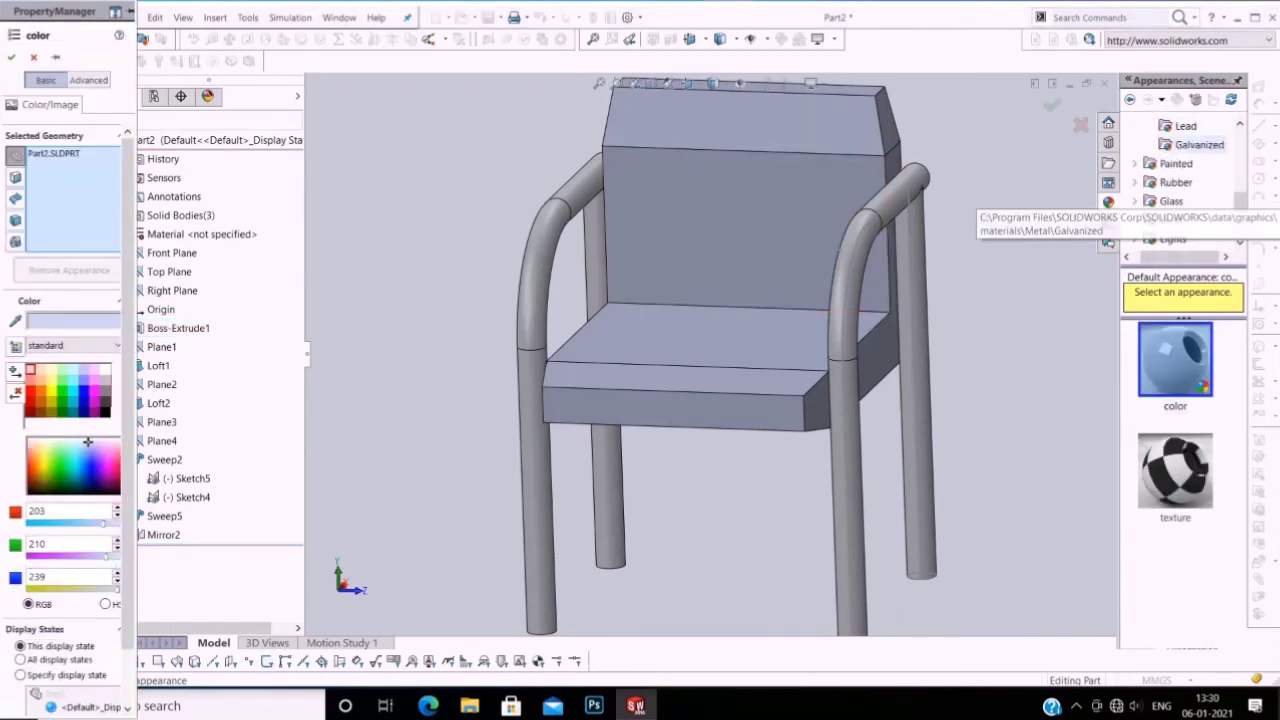
scroll(1185, 190, "down", 2)
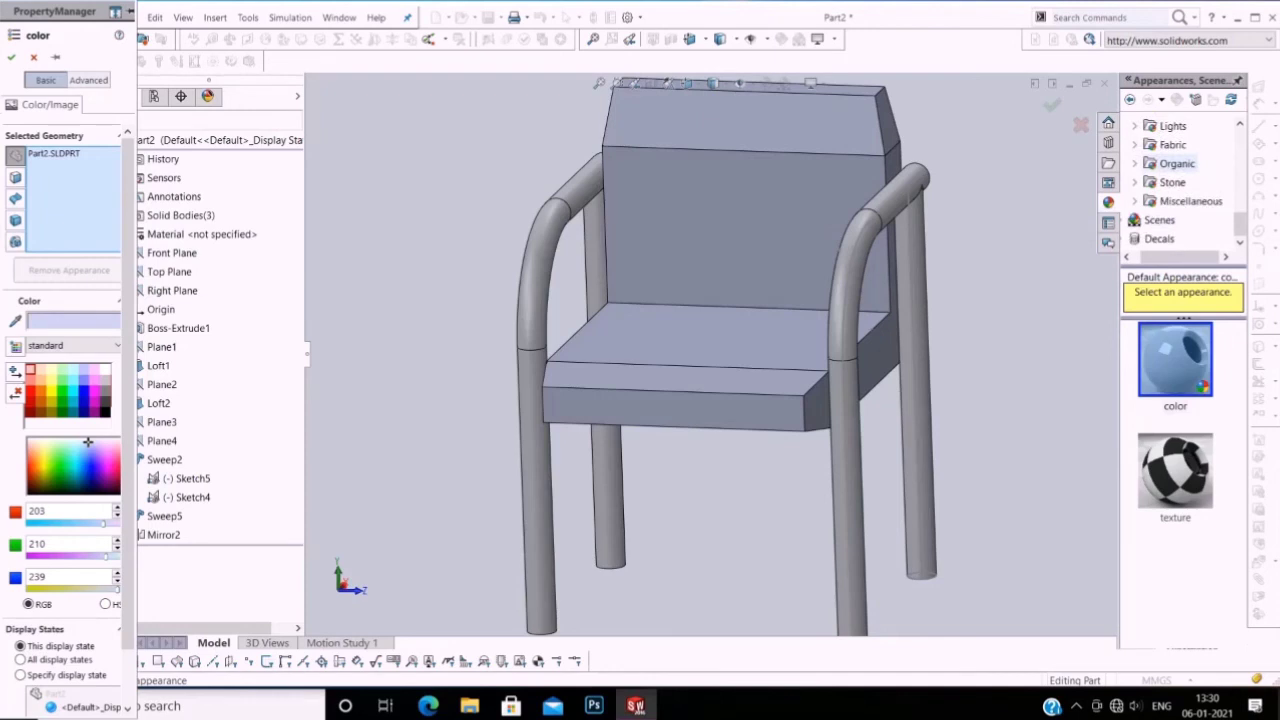
Step: Drag burgundy cotton from Fabric > Cloth onto the seat and orbit to inspect it
left_click(1135, 144)
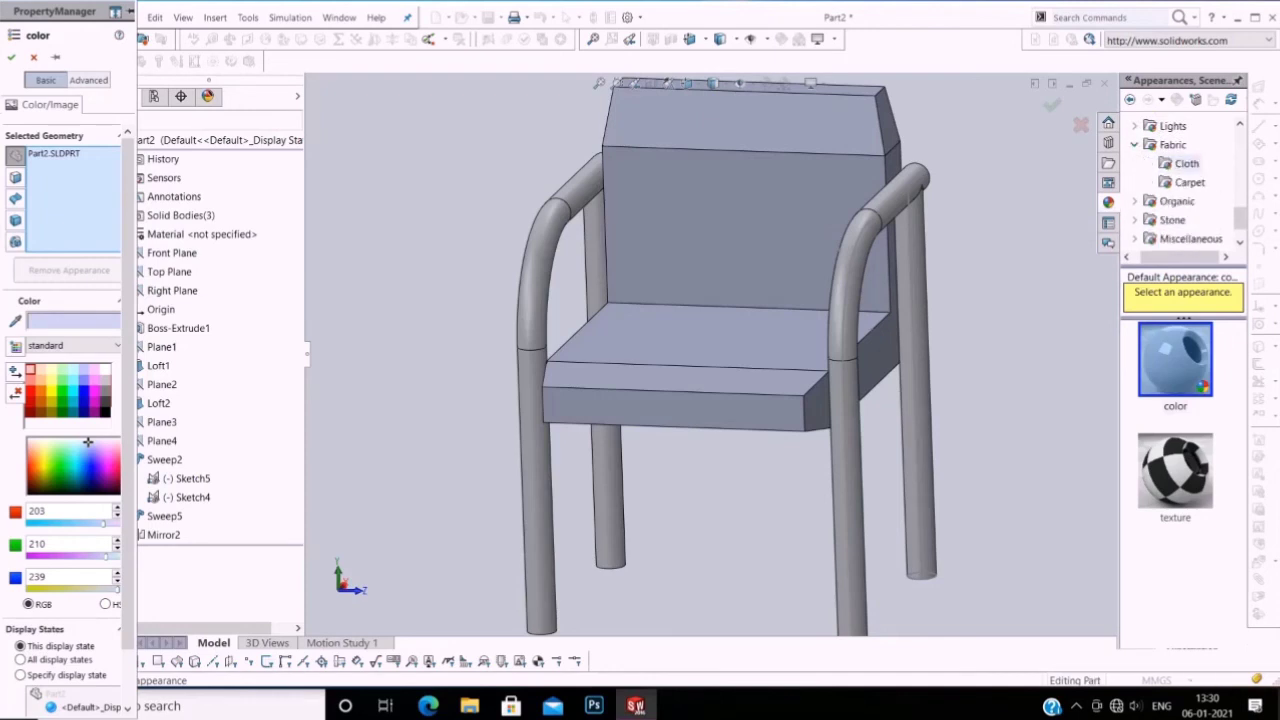
left_click(1186, 163)
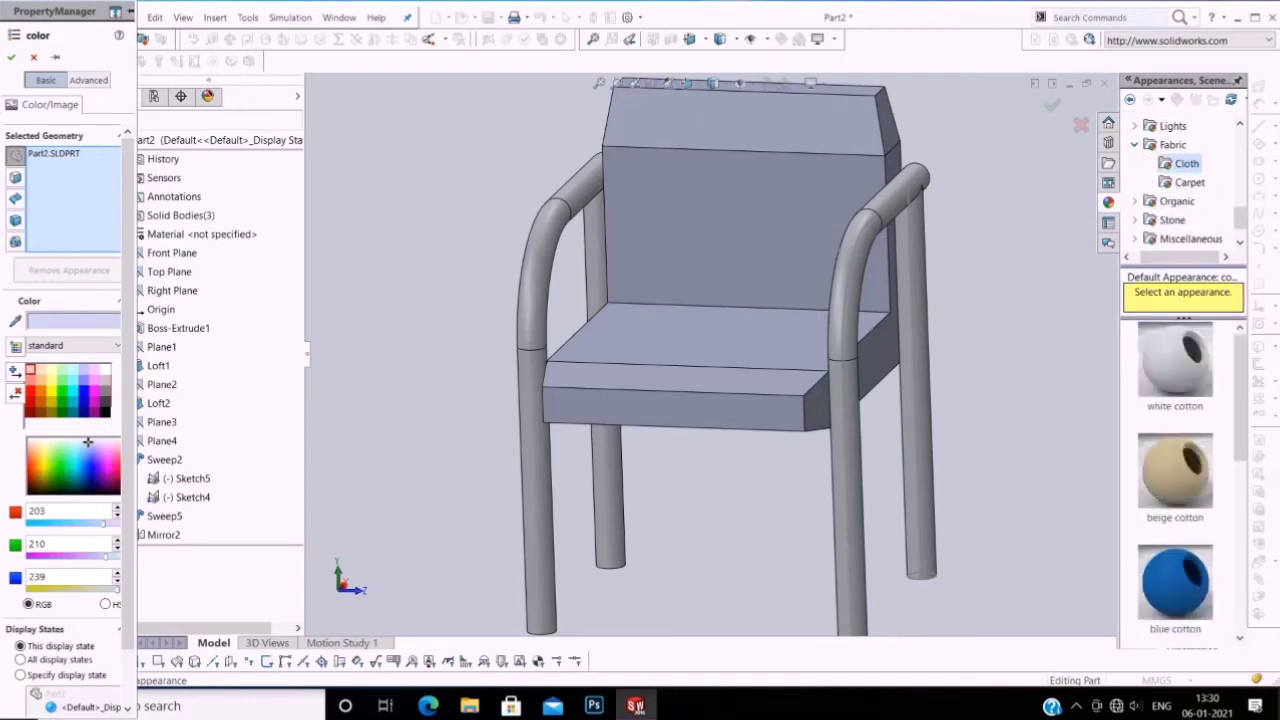
scroll(1175, 480, "down", 3)
left_click_drag(1175, 360, 695, 315)
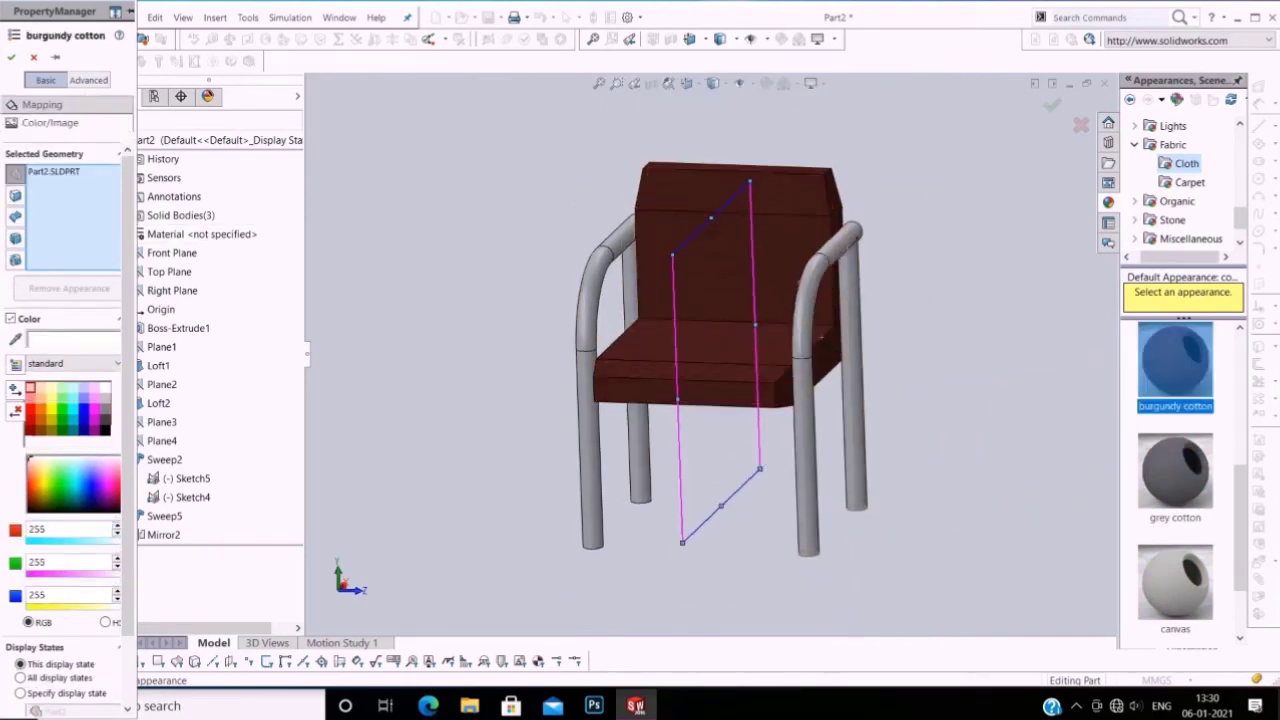
mouse_move(700, 350)
middle_mouse_down()
mouse_move(505, 280)
mouse_move(620, 330)
middle_mouse_up()
right_click(505, 280)
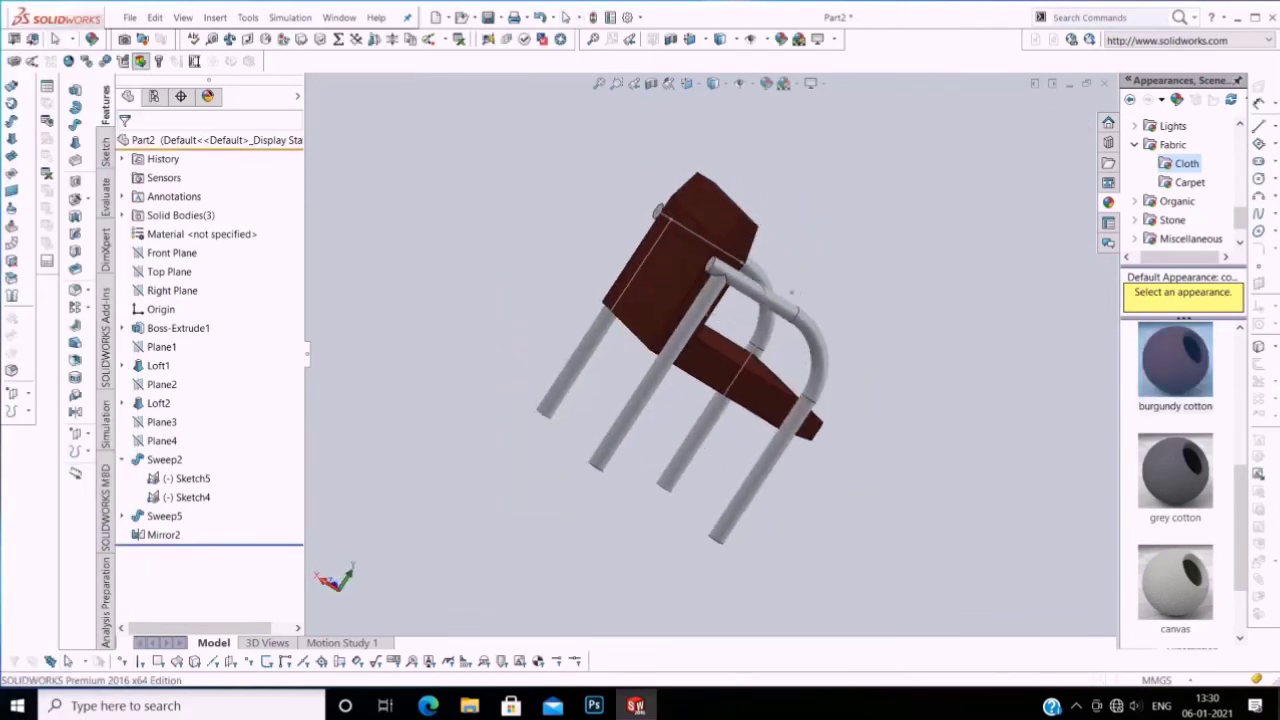
middle_click_drag(768, 265, 752, 316)
mouse_move(806, 357)
middle_mouse_down()
mouse_move(692, 252)
mouse_move(682, 459)
middle_mouse_up()
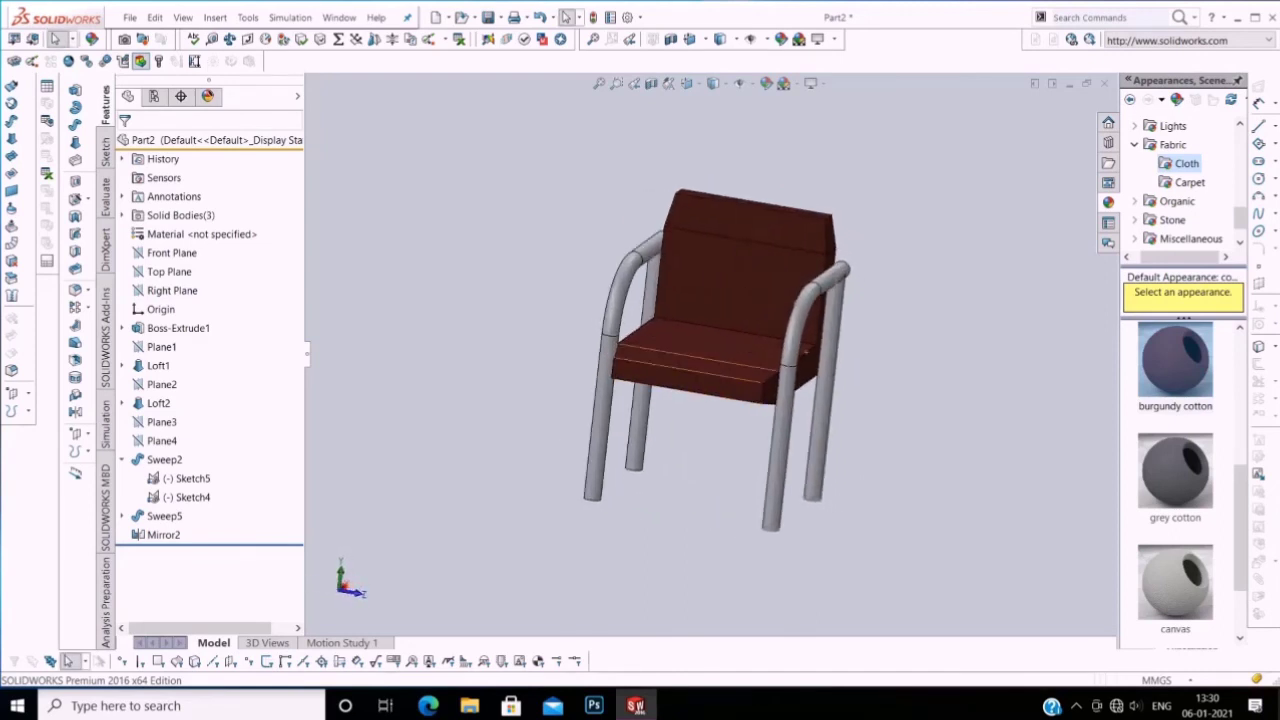
scroll(710, 350, "up", 2)
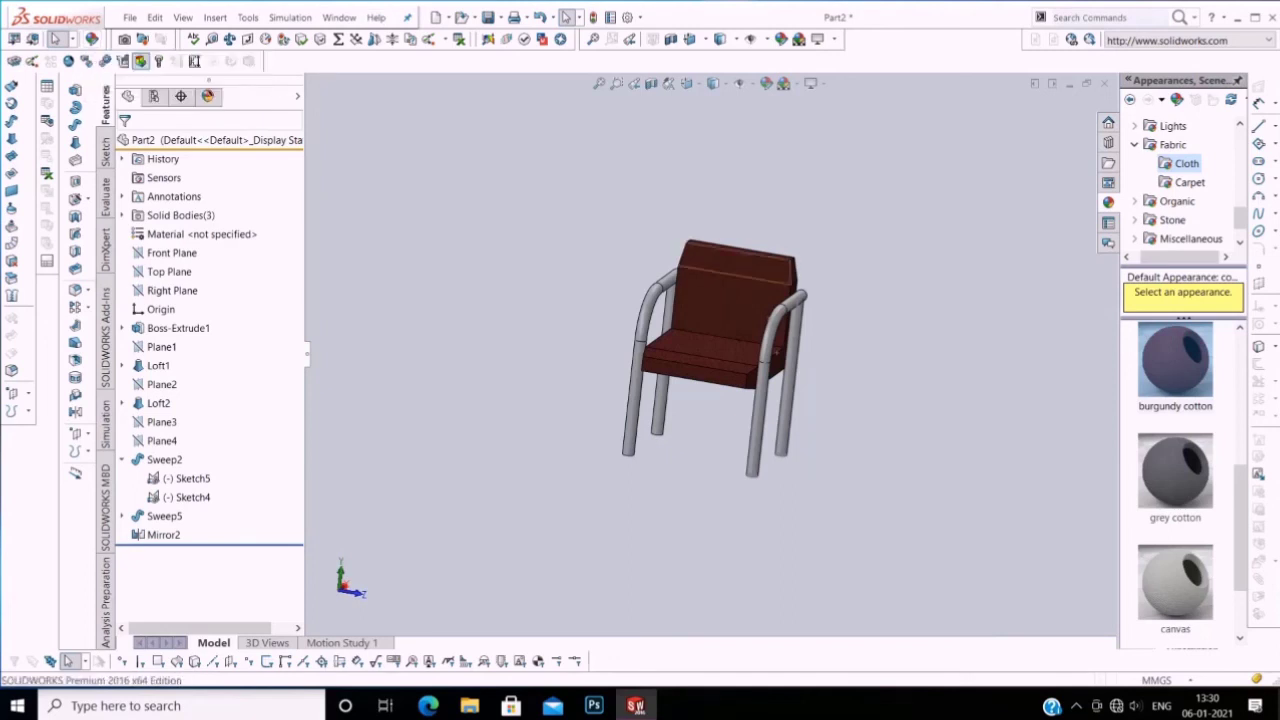
scroll(745, 300, "down", 2)
scroll(745, 300, "down", 2)
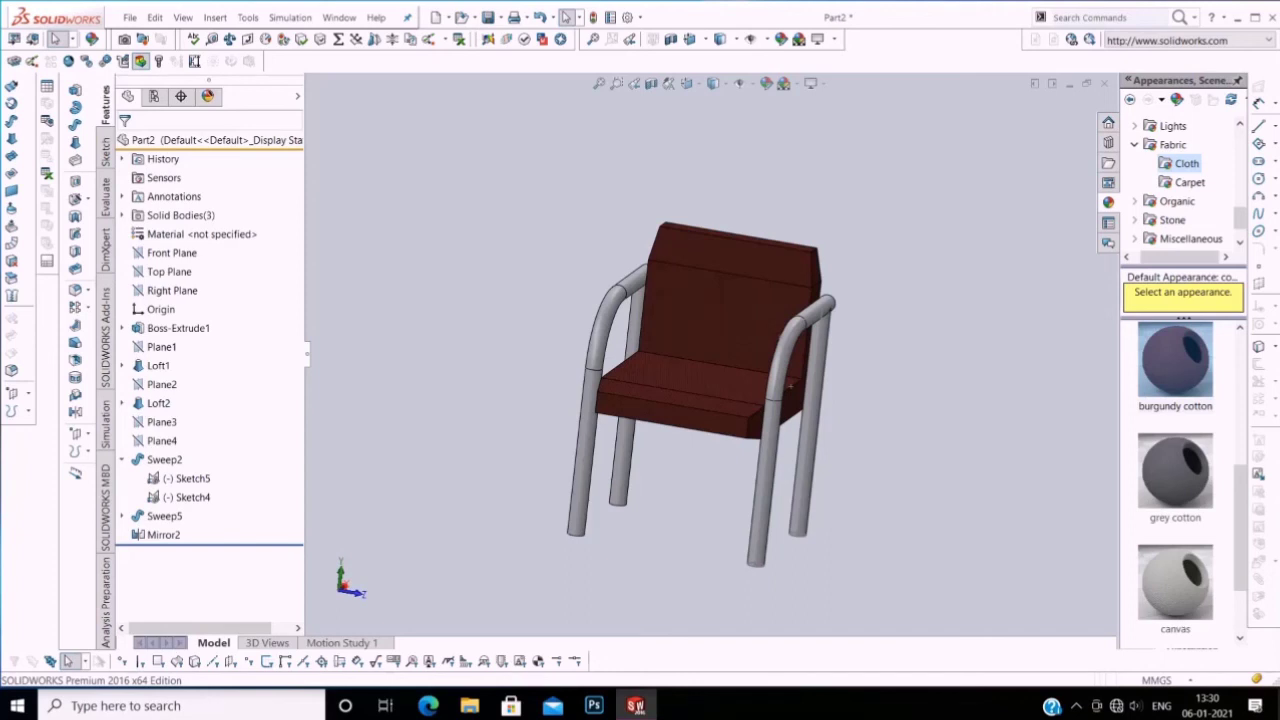
left_click(1075, 705)
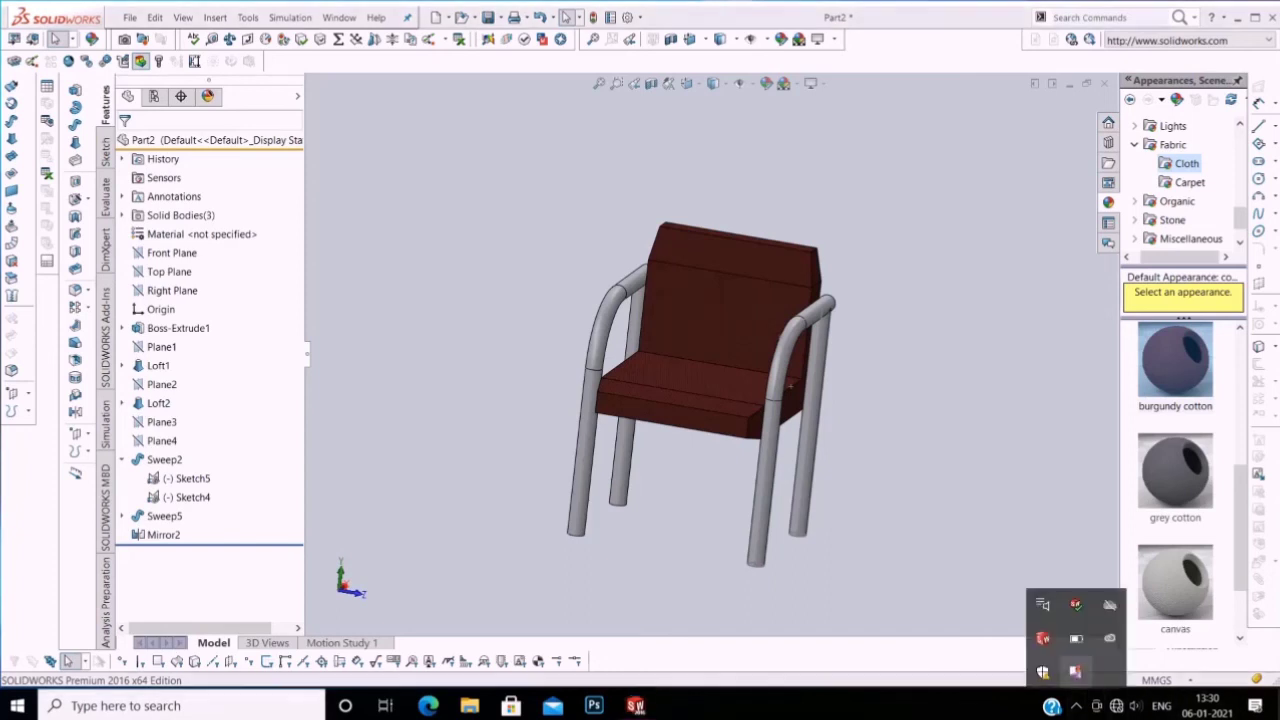
right_click(1075, 678)
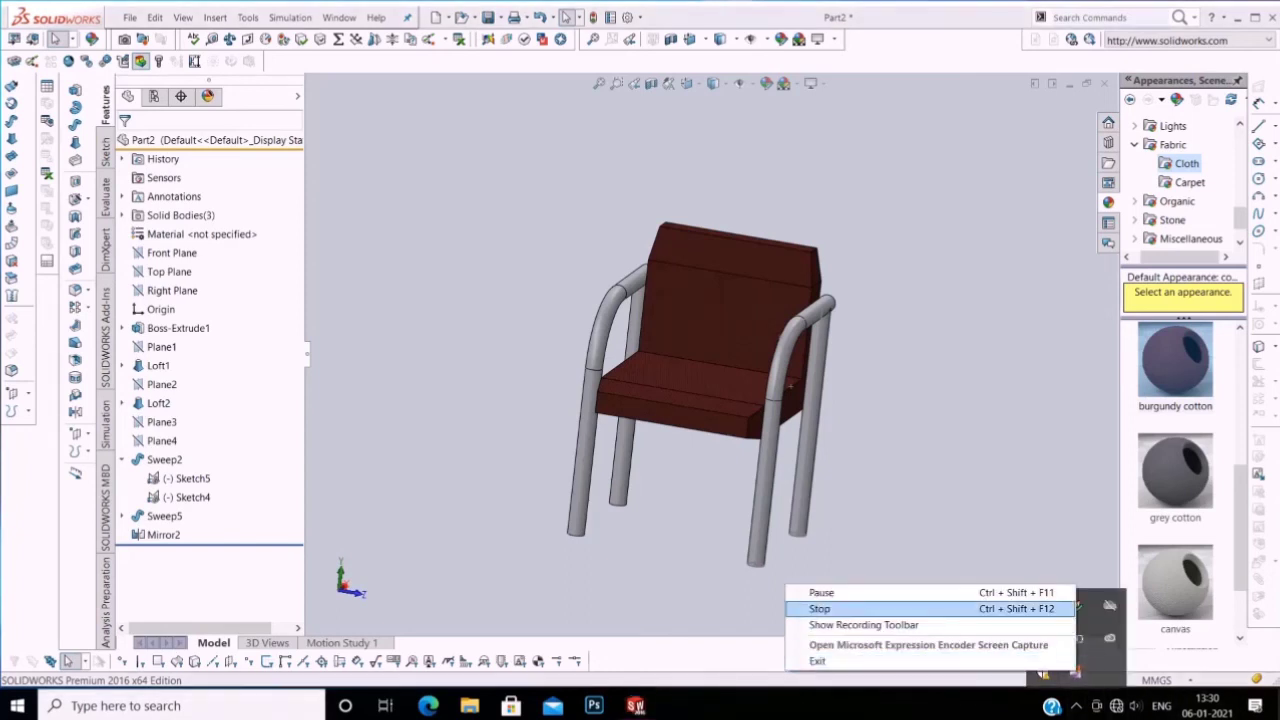